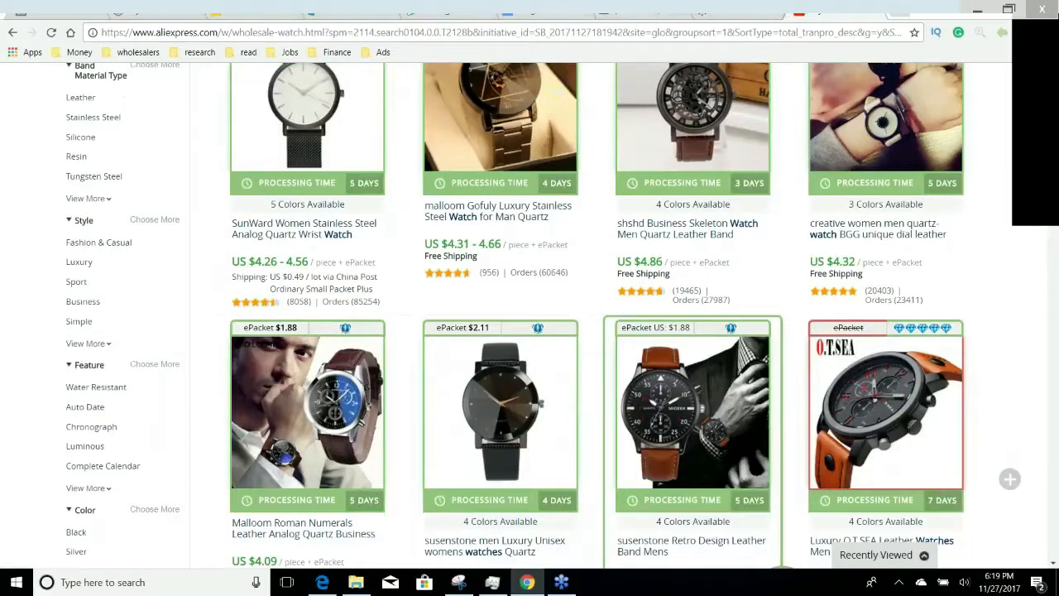
Browse the watch search results and open the listing for the 5-color gem-cut women's jewel quartz watch
scroll(781, 380, "down", 3)
scroll(782, 380, "down", 1)
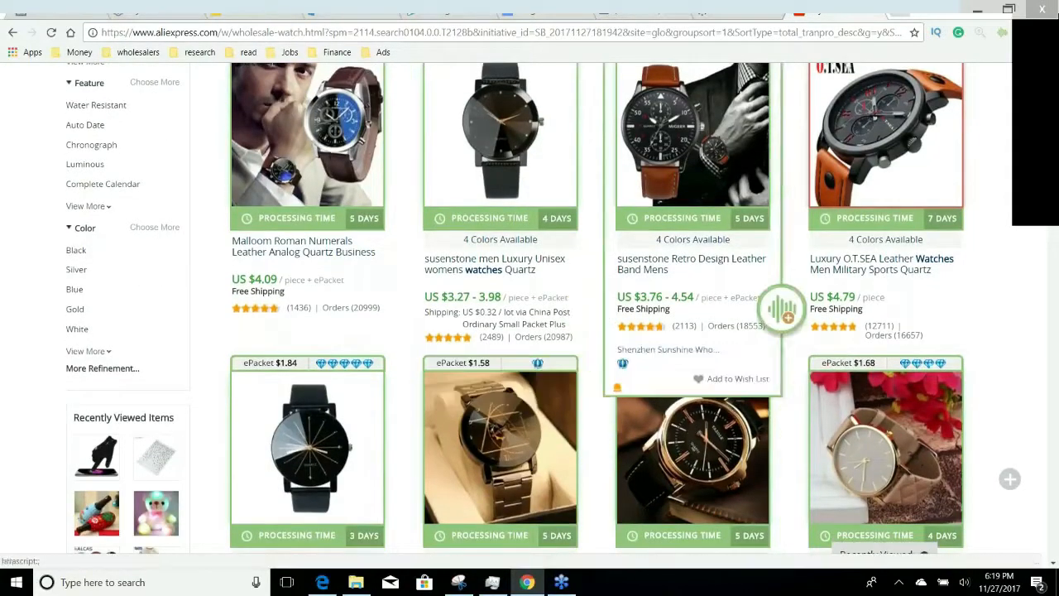
scroll(710, 424, "down", 1)
scroll(710, 423, "down", 3)
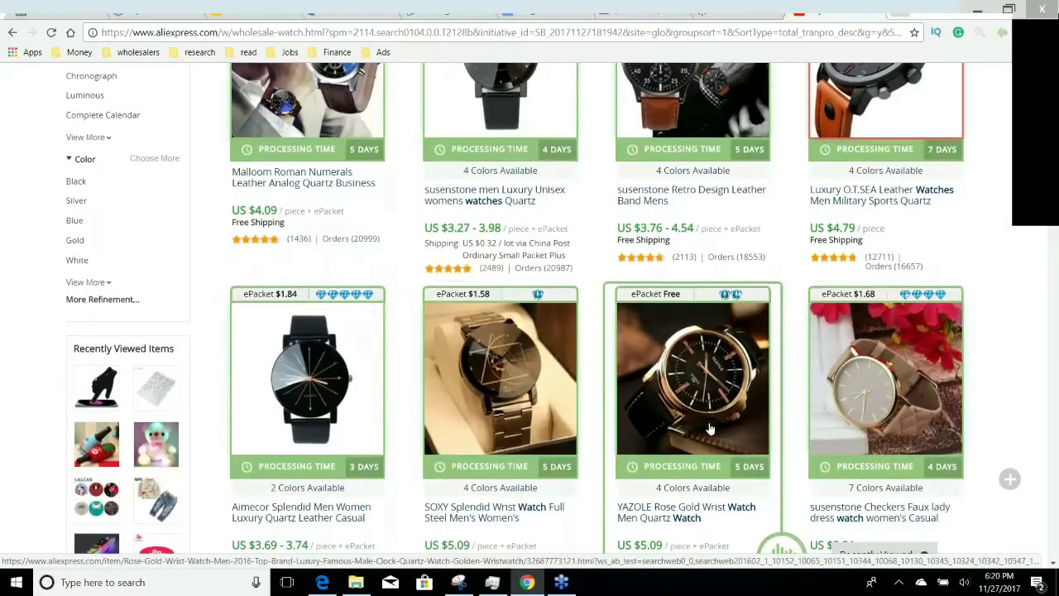
scroll(781, 529, "down", 2)
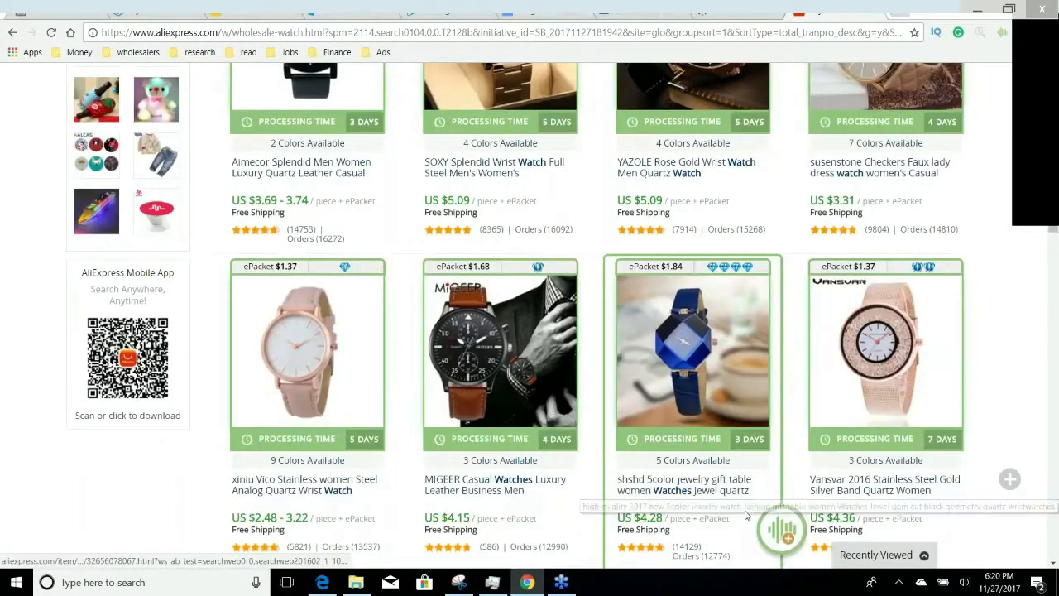
left_click(684, 491)
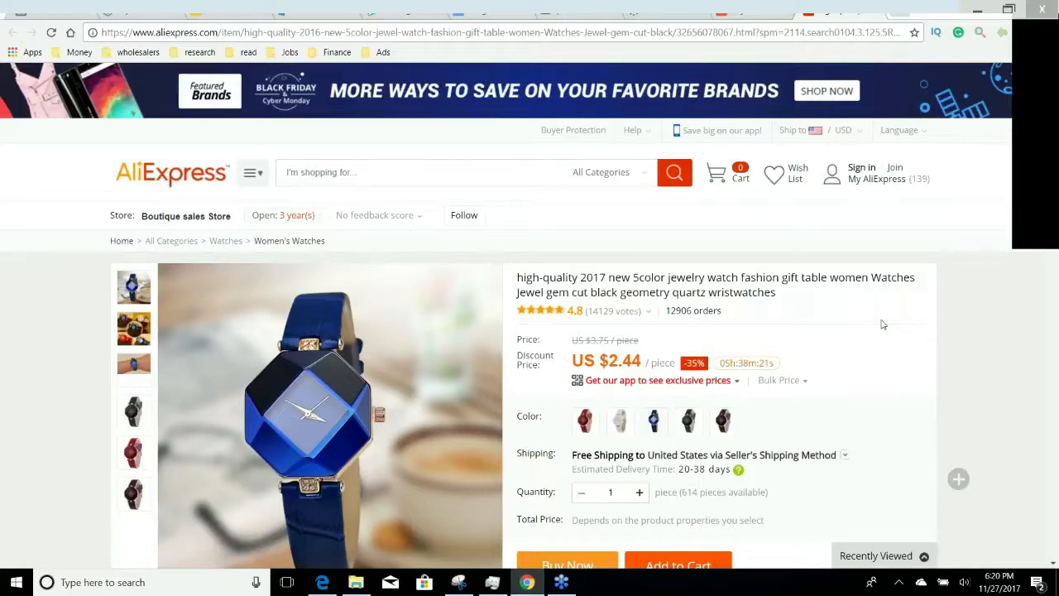
Review the watch's shipping methods to the United States and choose ePacket
scroll(881, 325, "down", 1)
scroll(868, 354, "down", 1)
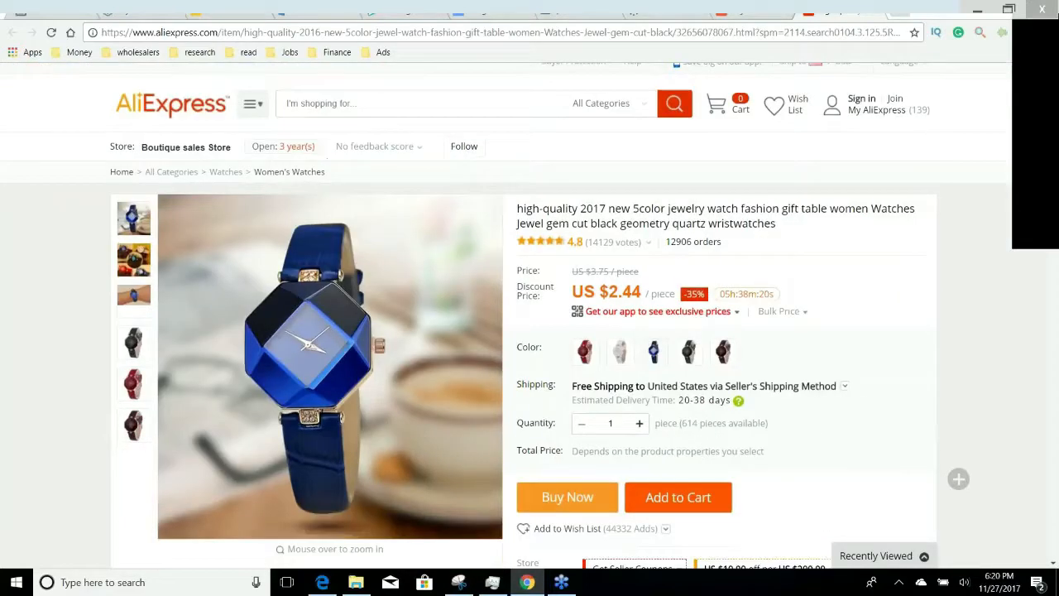
left_click(745, 385)
scroll(485, 283, "down", 3)
scroll(486, 280, "down", 2)
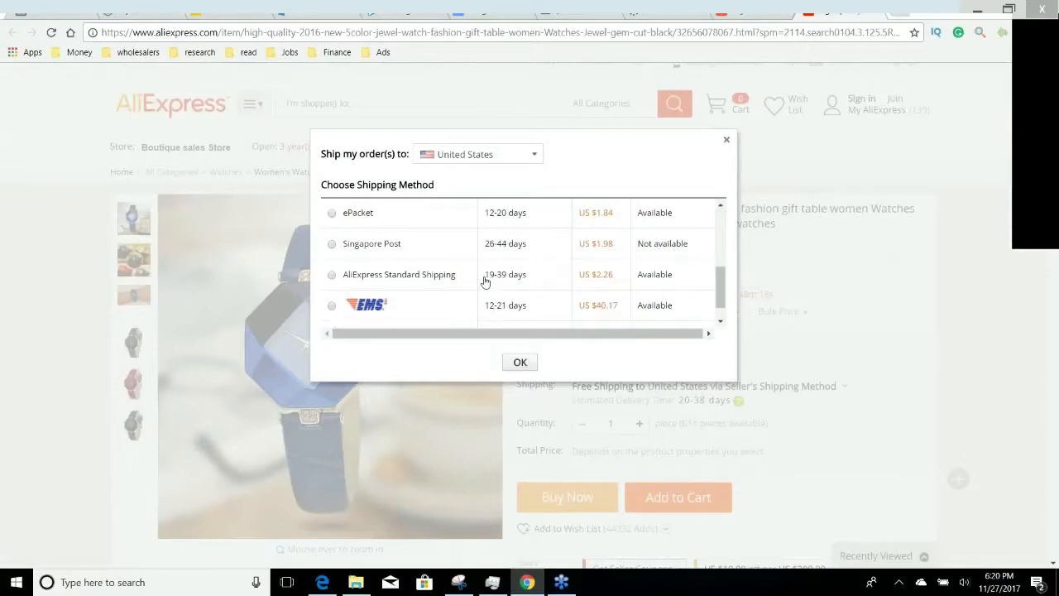
scroll(515, 298, "up", 5)
scroll(515, 298, "up", 1)
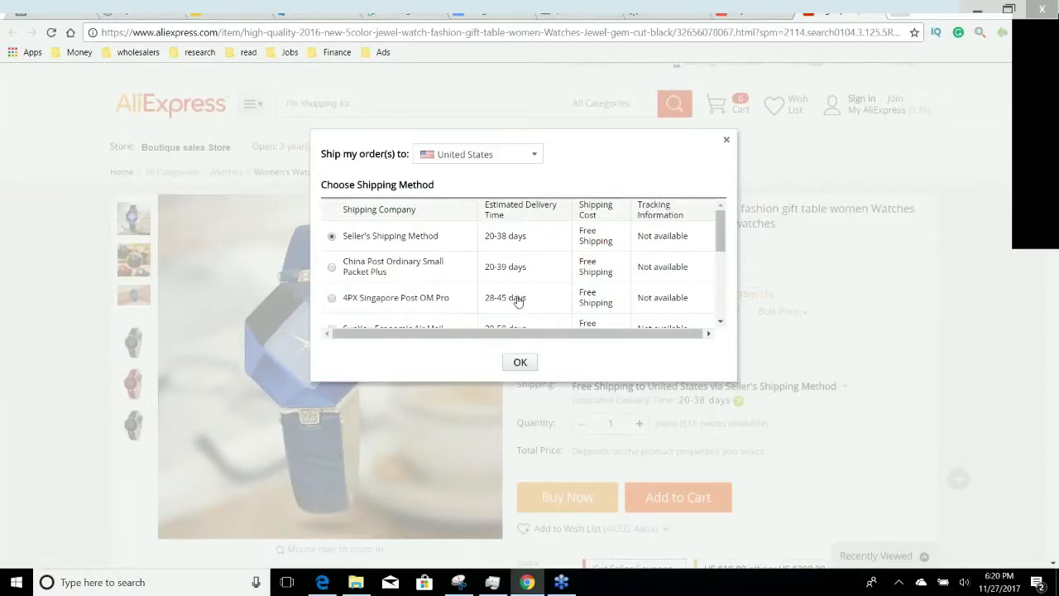
scroll(517, 299, "down", 5)
scroll(517, 302, "down", 2)
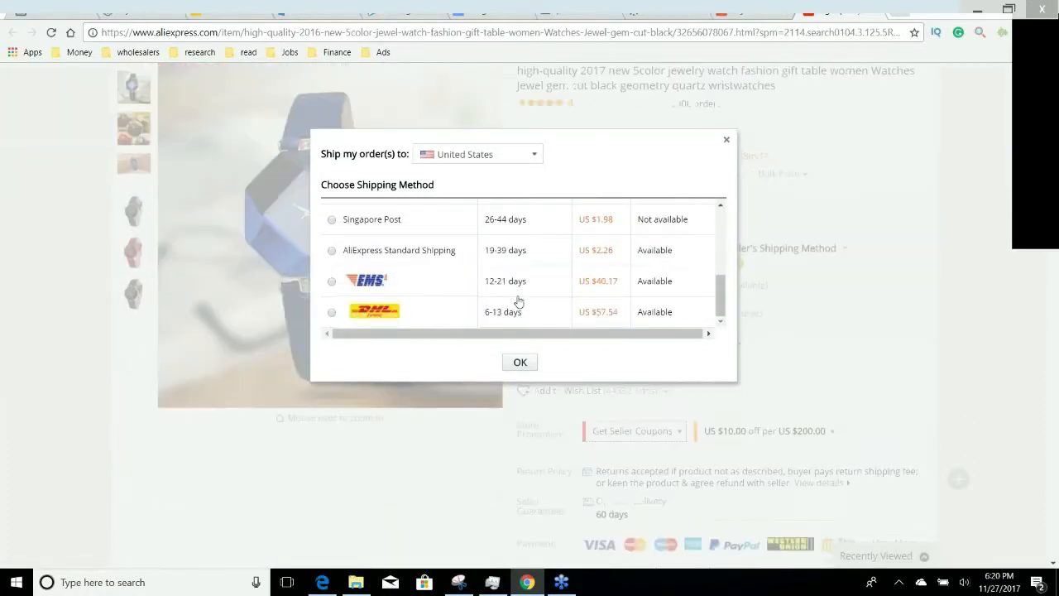
scroll(517, 302, "up", 4)
scroll(518, 302, "down", 2)
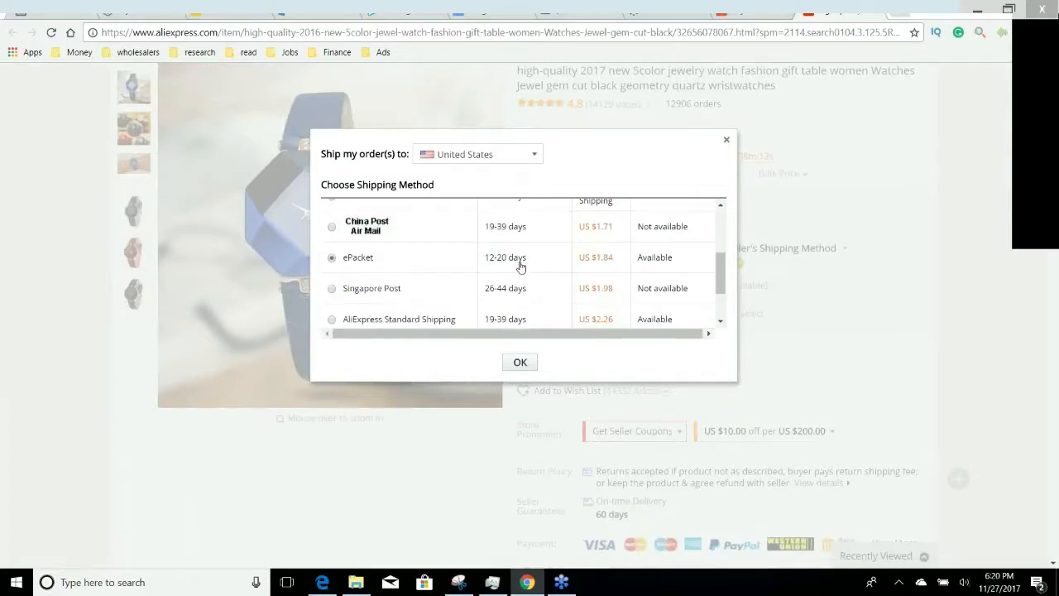
left_click(520, 361)
Select the red color variant of the watch and save its product image as a JPEG in Downloads
left_click(653, 214)
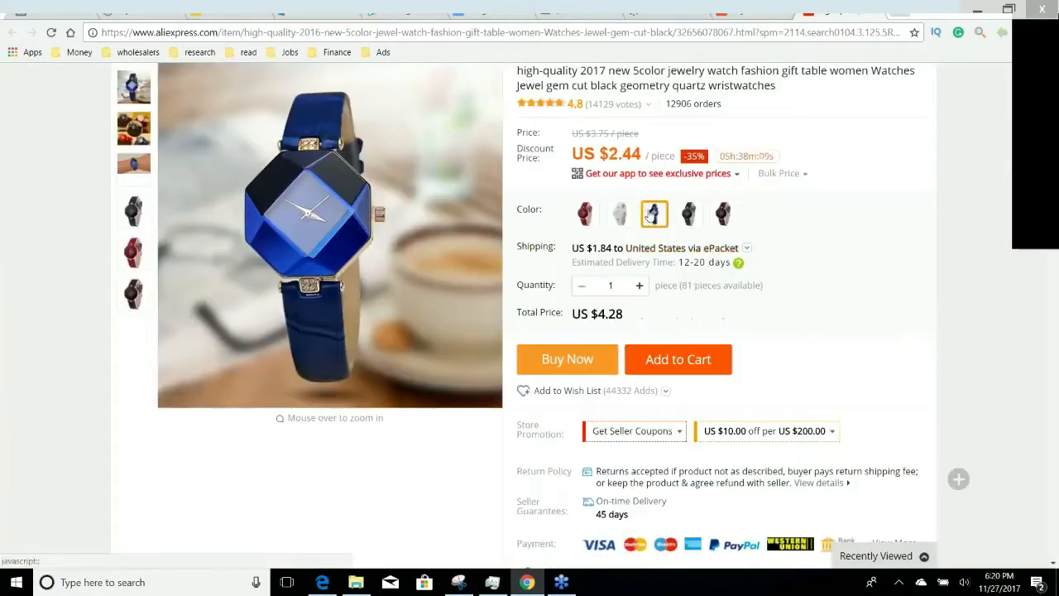
scroll(819, 327, "up", 1)
scroll(812, 345, "up", 1)
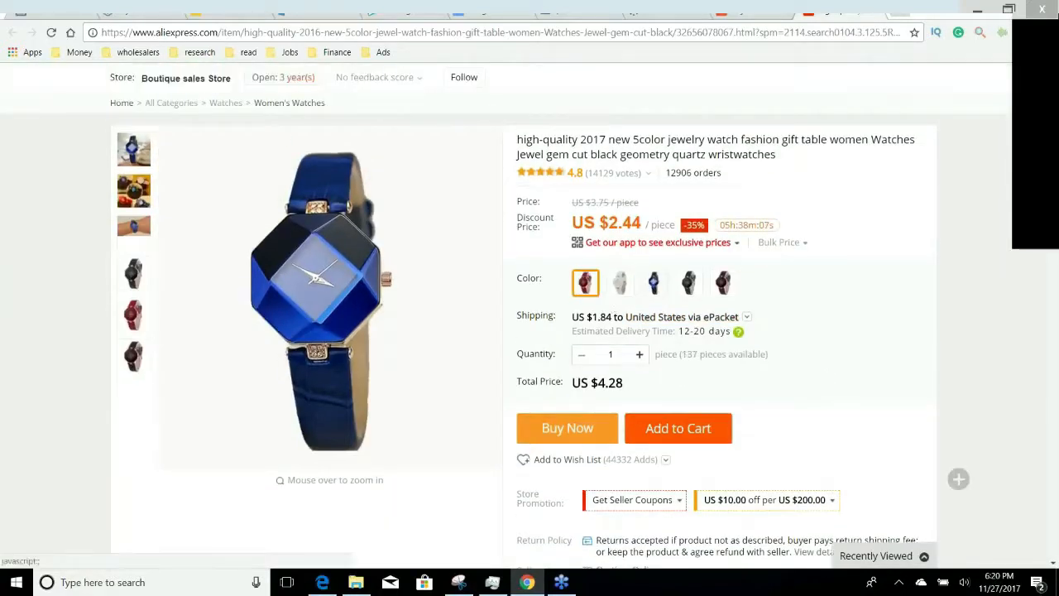
left_click(585, 282)
right_click(362, 256)
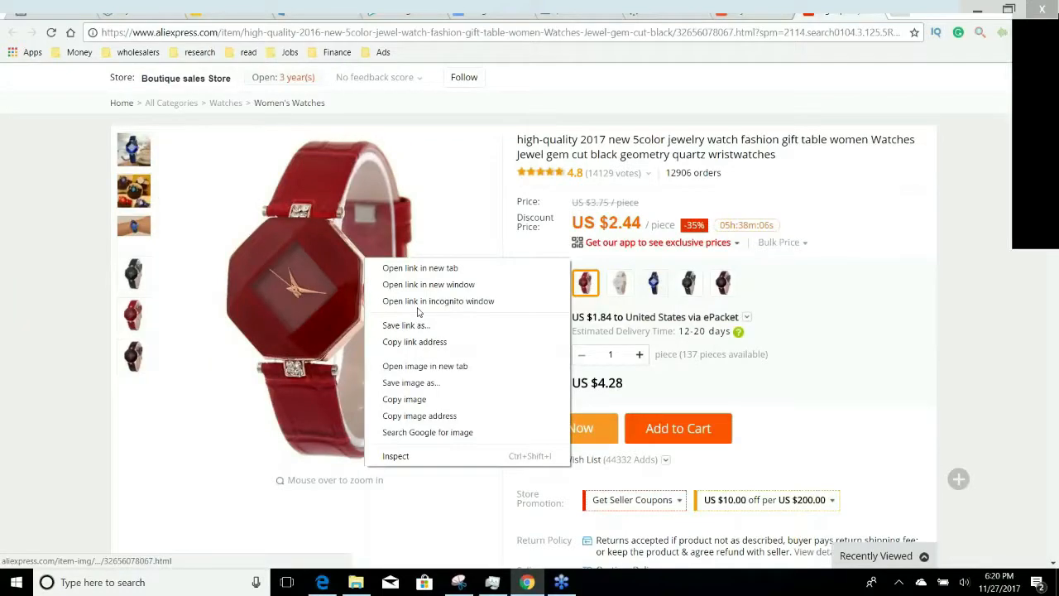
left_click(444, 387)
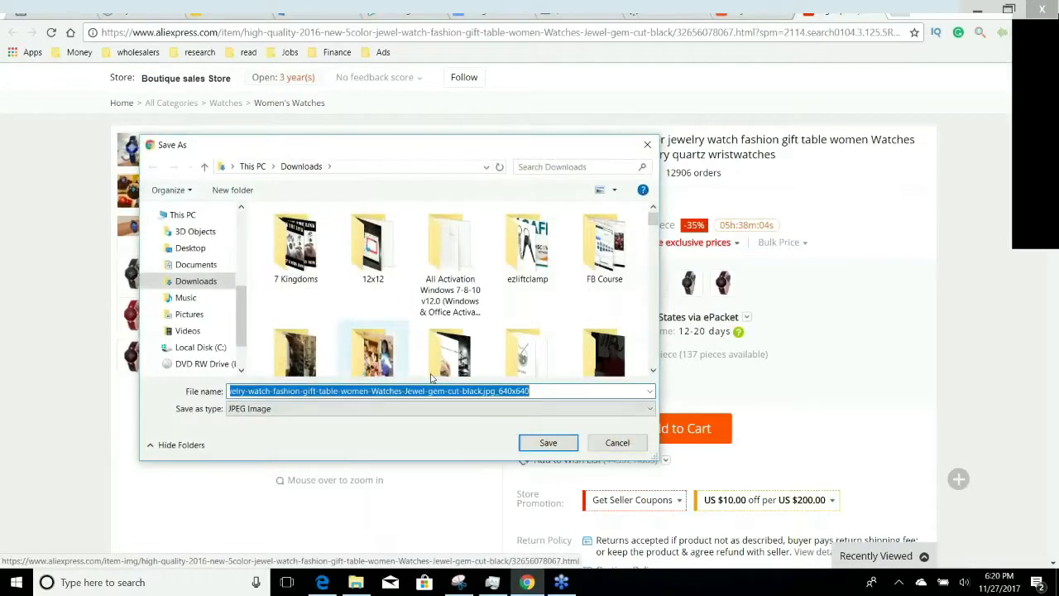
left_click(546, 440)
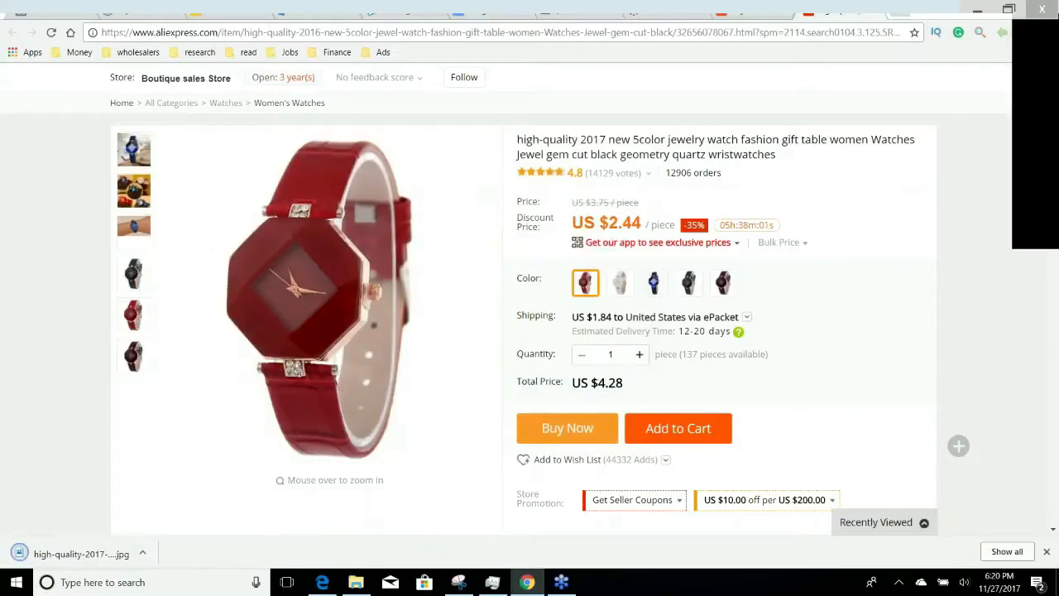
Switch to Facebook Power Editor, change to the first ad account under A Variety of Value, and show its campaigns
left_click(53, 7)
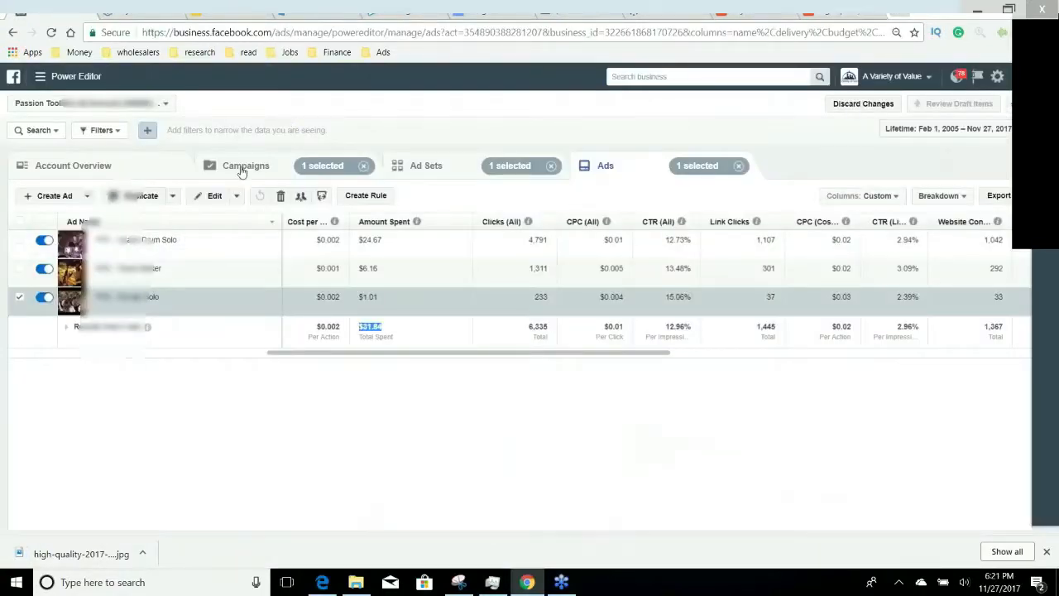
left_click(75, 104)
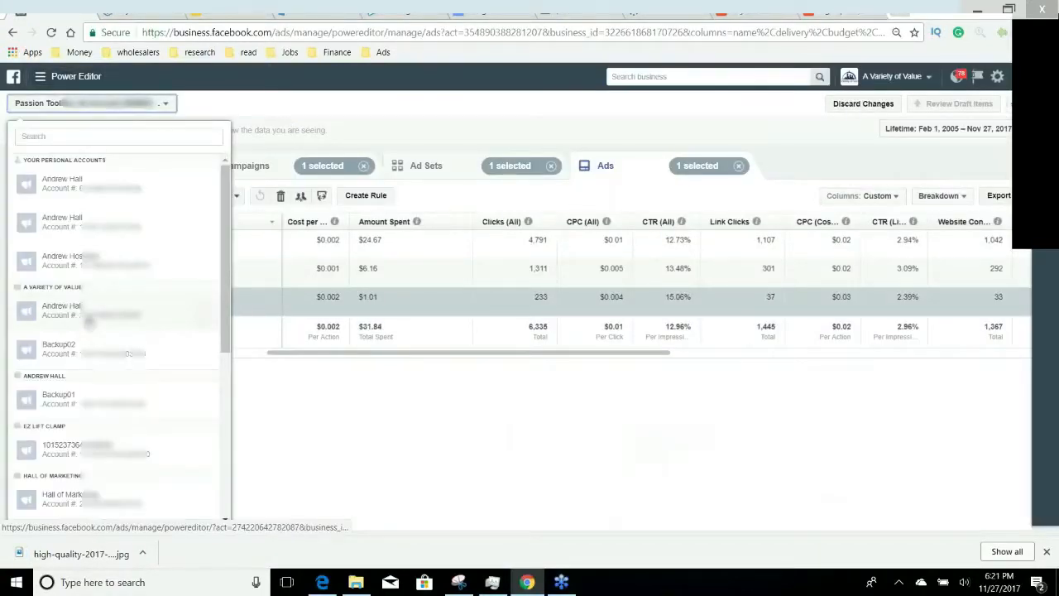
left_click(85, 329)
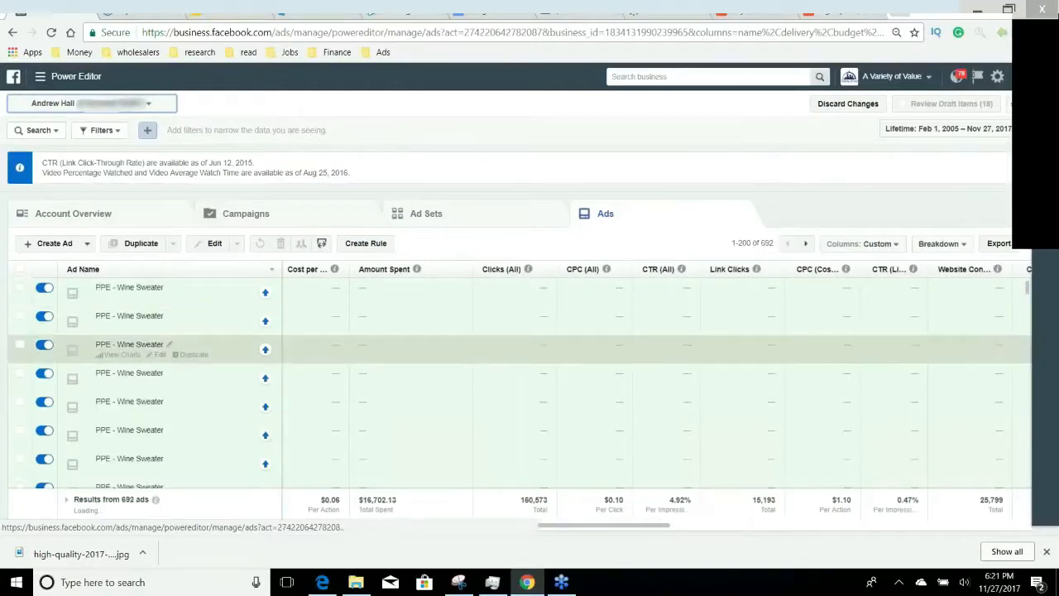
left_click(311, 222)
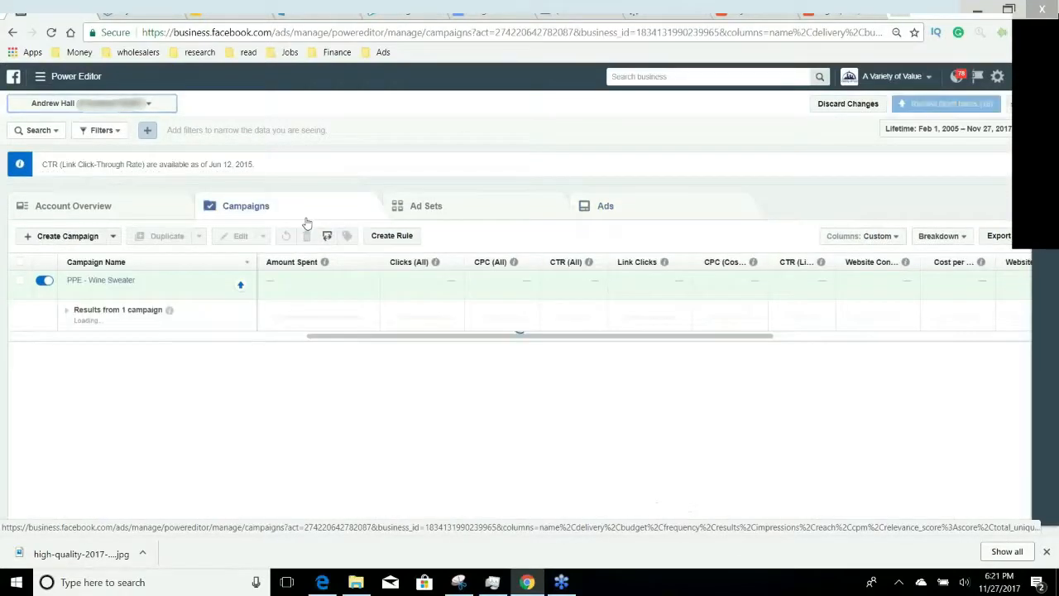
Start a new campaign with the Post engagement objective and name it "PPE - Red Crystal Watch"
left_click(41, 237)
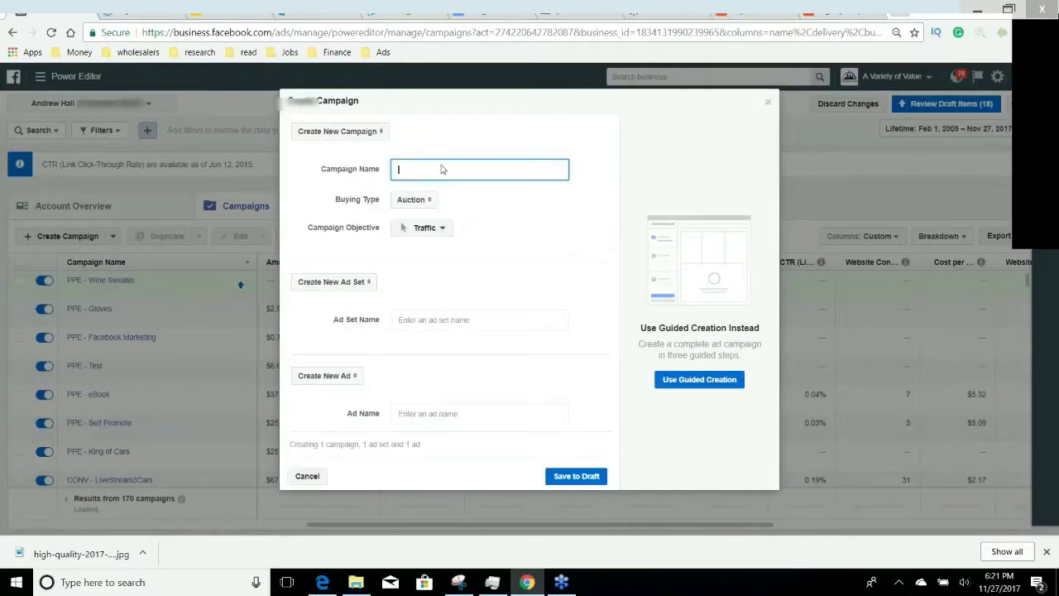
left_click(443, 229)
left_click(466, 390)
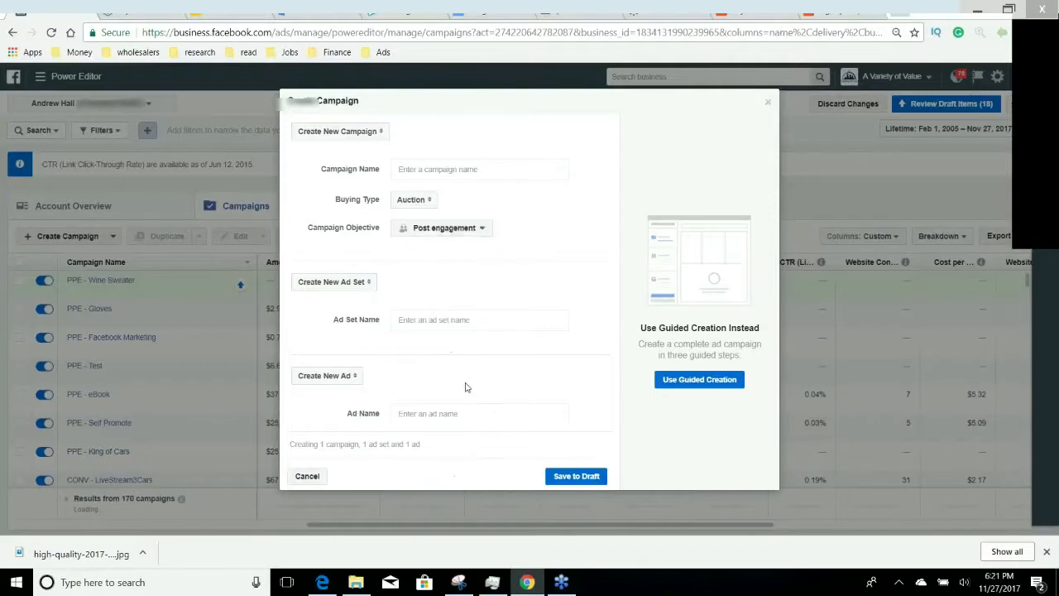
left_click(421, 168)
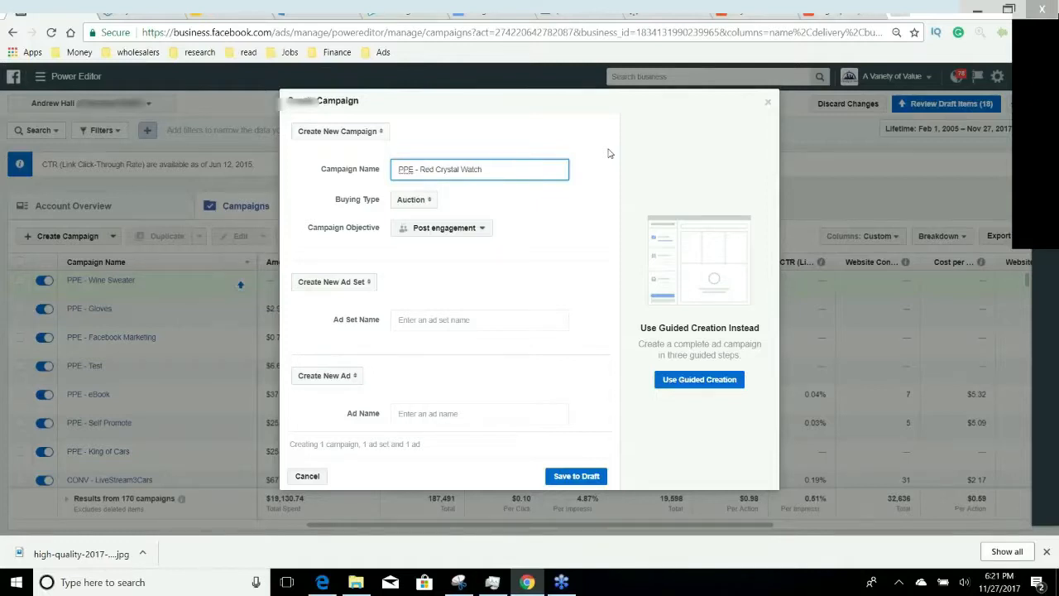
Reuse the campaign name "PPE - Red Crystal Watch" for the ad set and the ad, and save everything to draft
left_click_drag(480, 169, 397, 168)
key("ctrl+c")
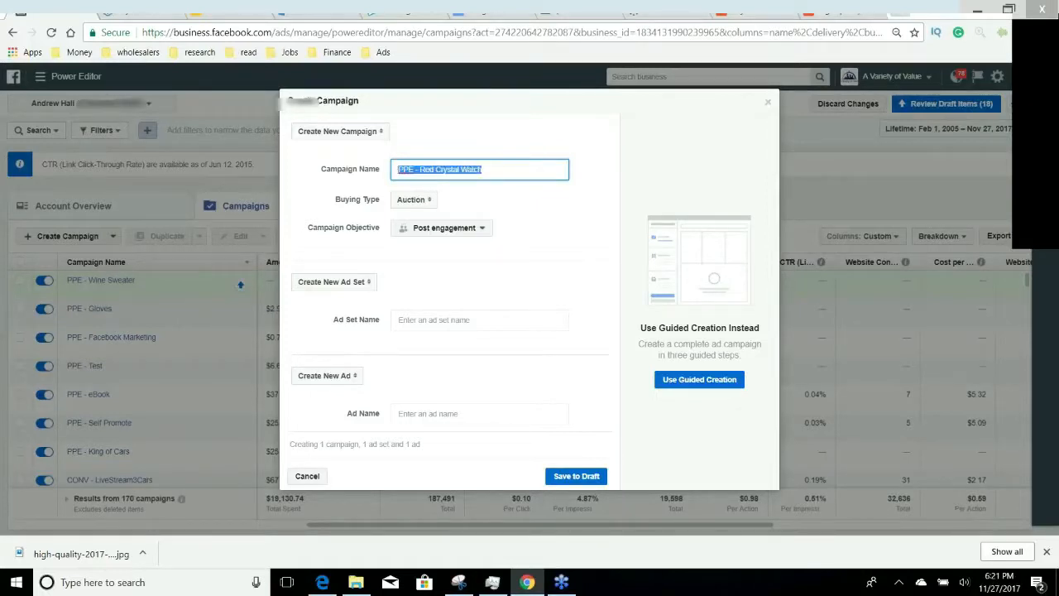
left_click(458, 321)
key("ctrl+v")
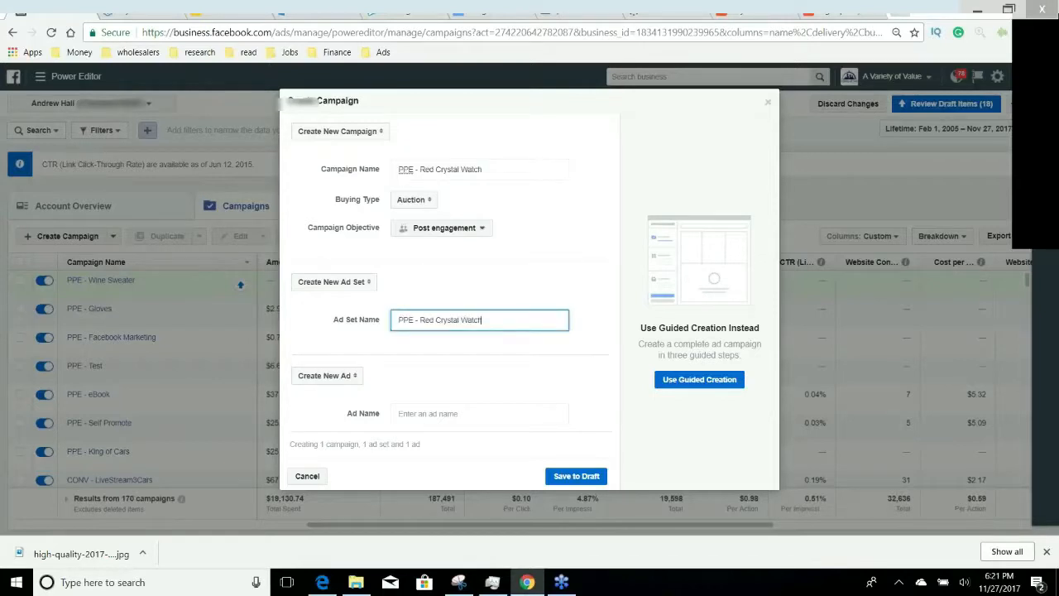
key("Tab")
key("ctrl+v")
left_click(562, 475)
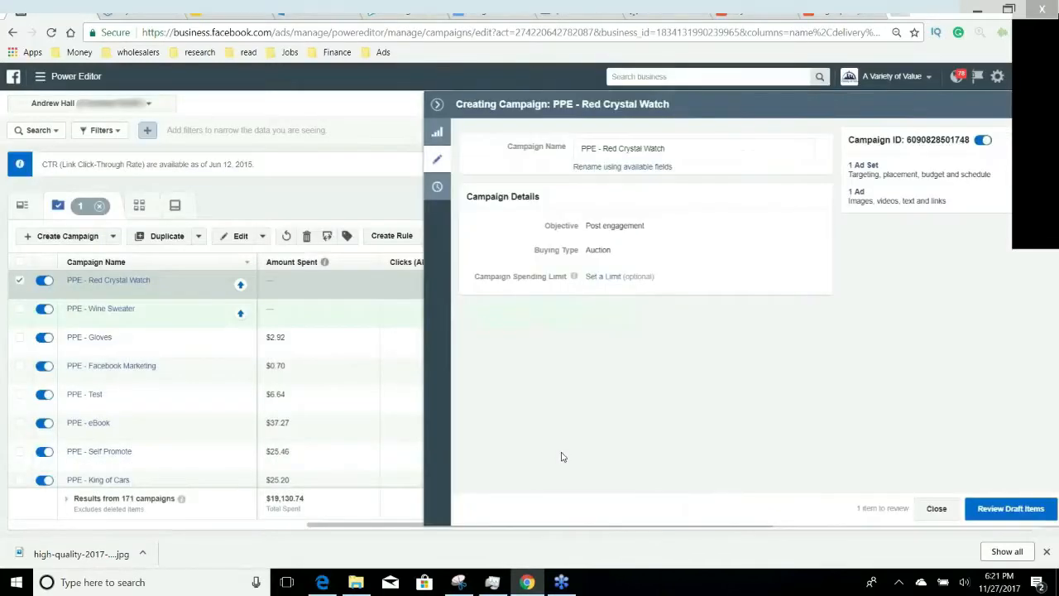
Open the new campaign's ad set and set its daily budget to $5
left_click(860, 166)
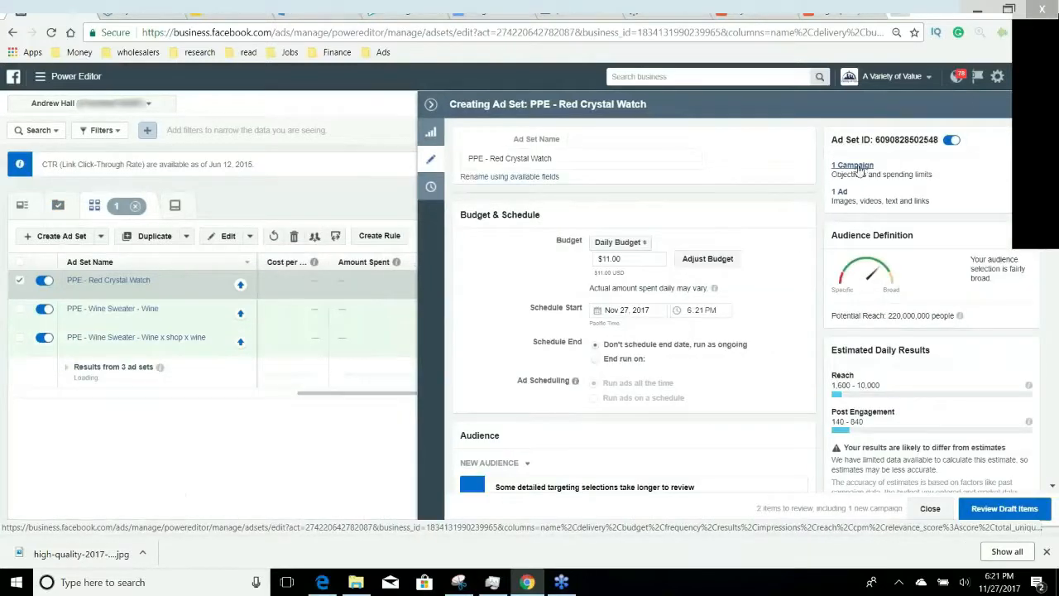
double_click(604, 260)
type("5")
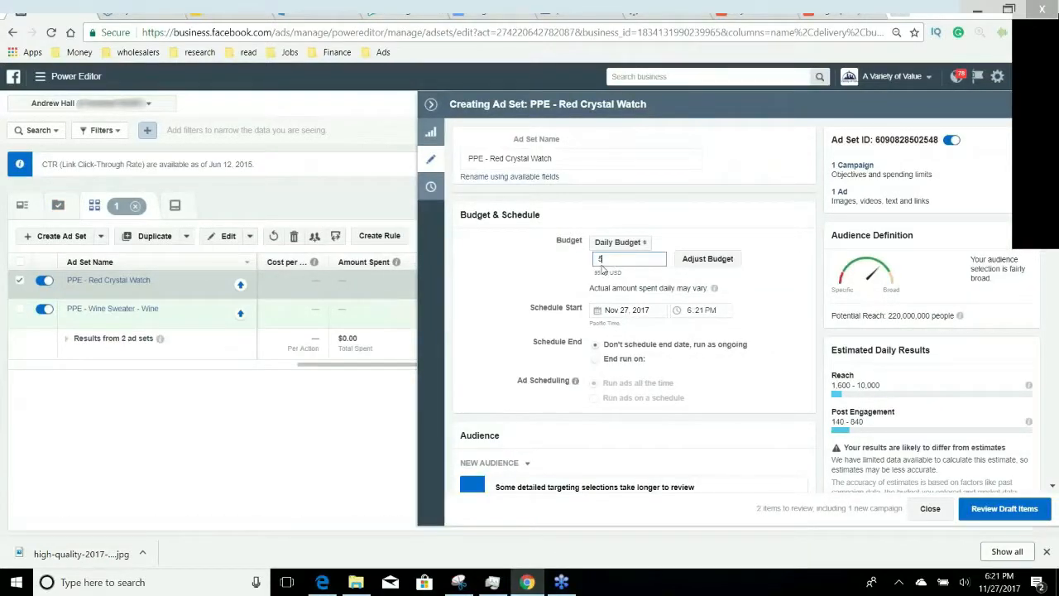
Set the ad set's schedule start date to Nov 28, 2017, with an AM start time
left_click(603, 312)
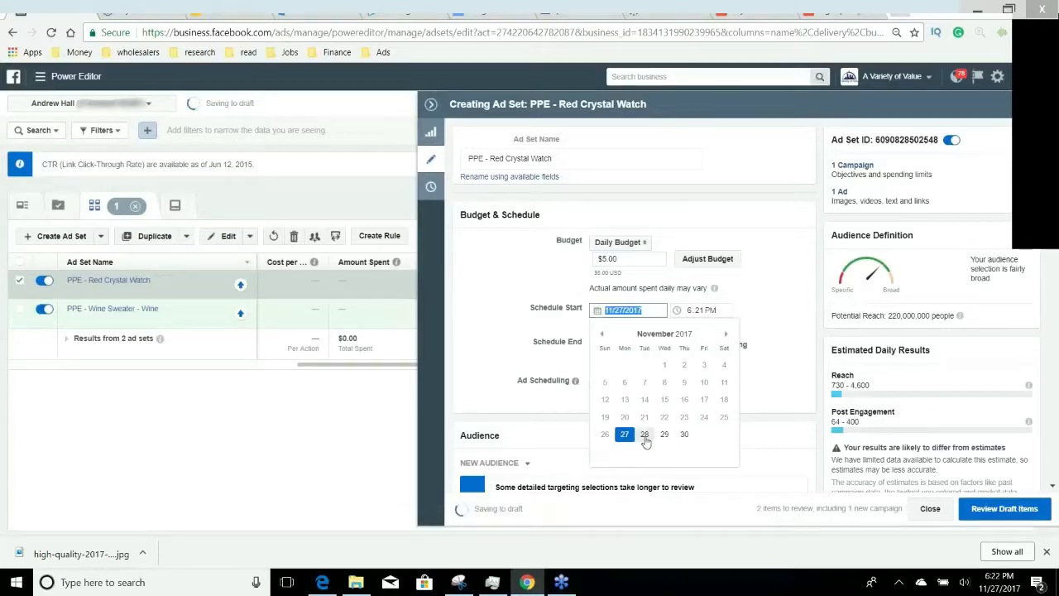
left_click(645, 435)
left_click(689, 309)
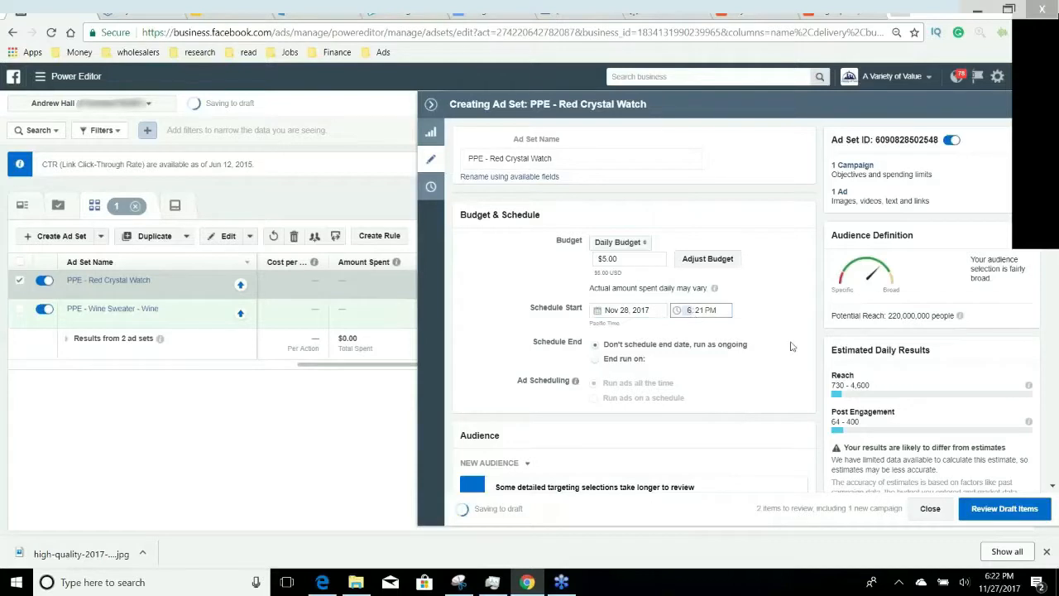
type("01a")
left_click(791, 319)
Open Audience Insights with everyone on Facebook as the starting audience and dismiss the location tip
scroll(790, 322, "down", 1)
scroll(791, 322, "down", 5)
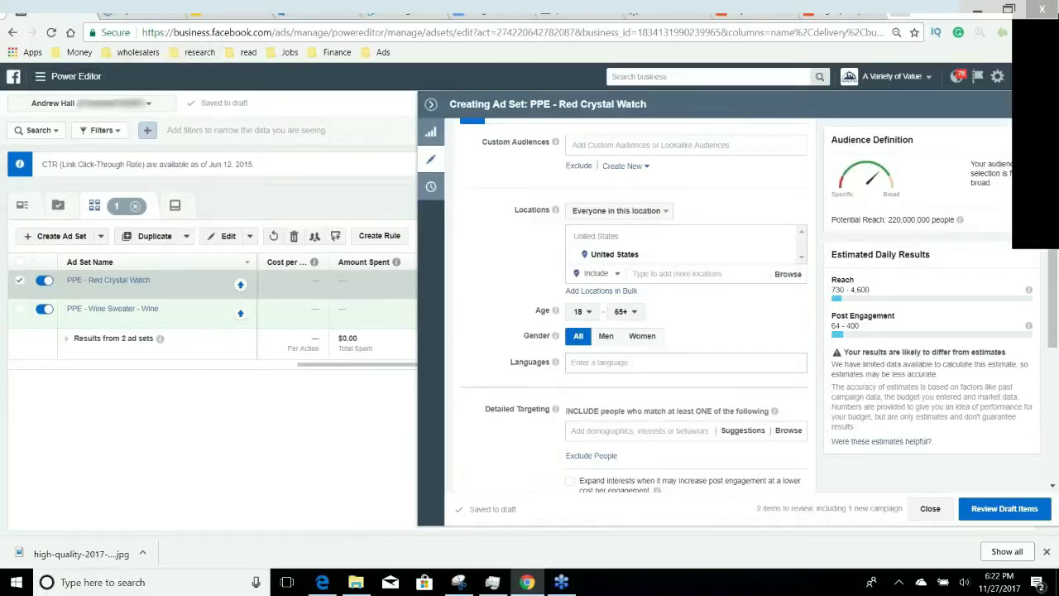
left_click(42, 78)
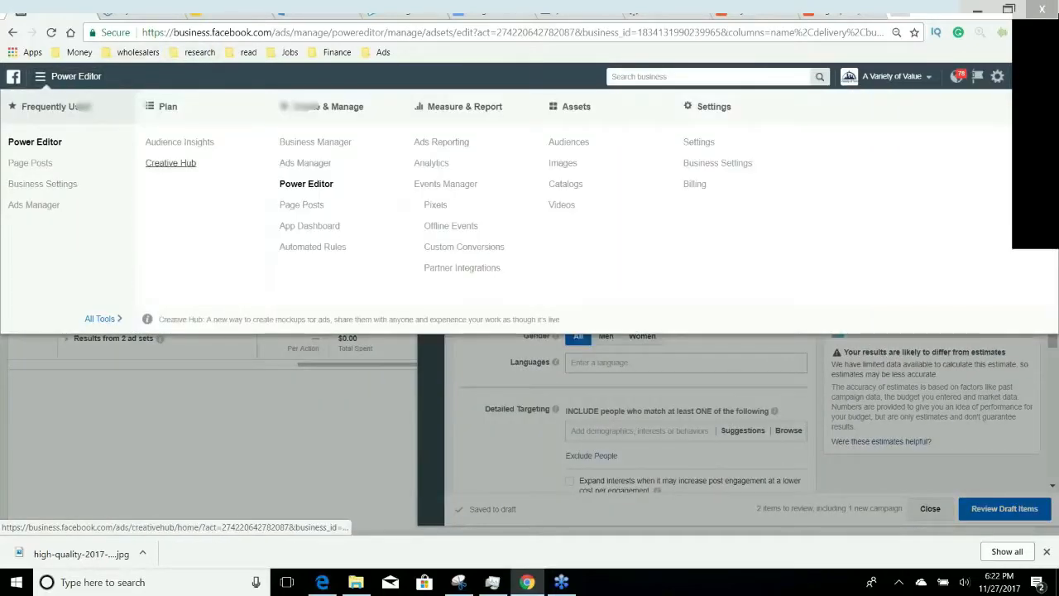
right_click(198, 143)
key("Escape")
left_click(190, 142)
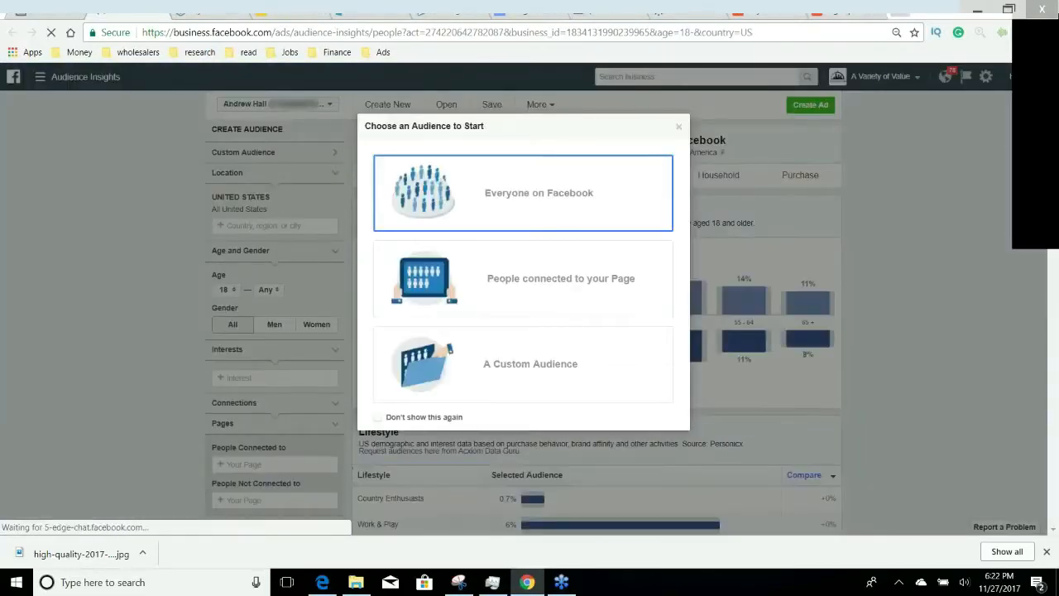
left_click(464, 190)
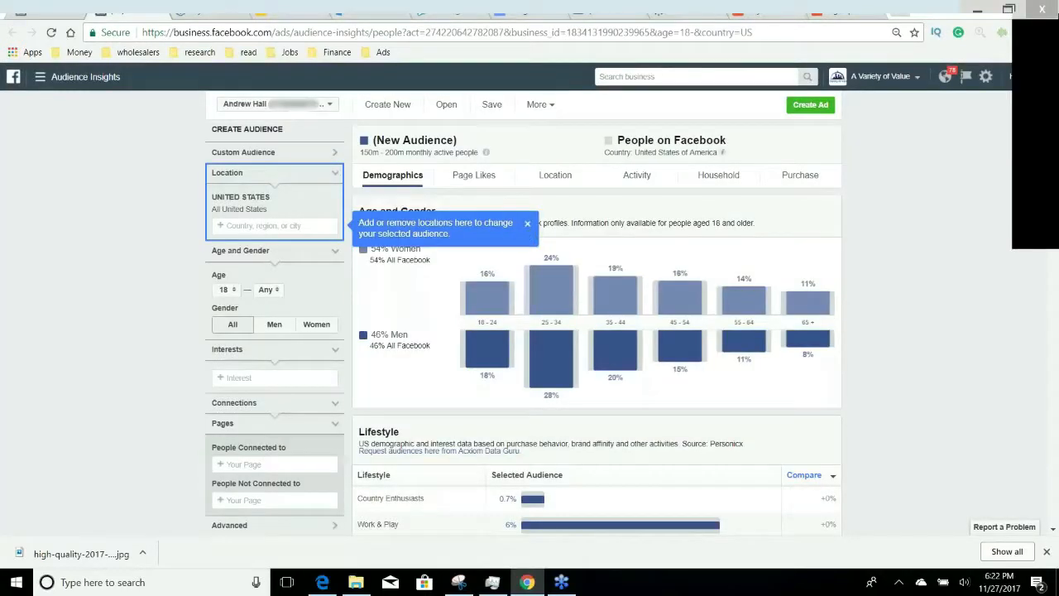
left_click(528, 224)
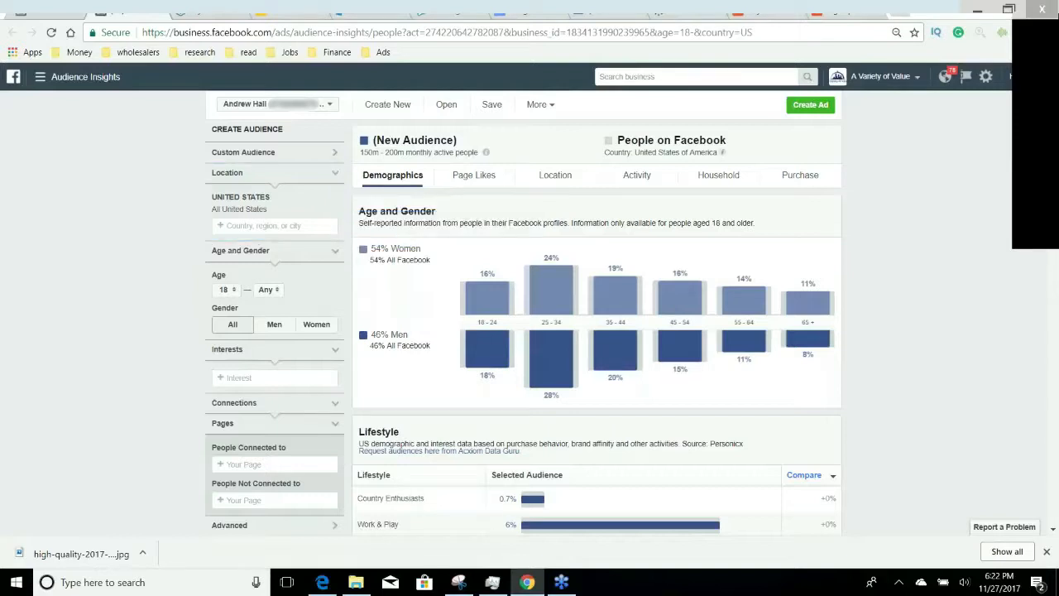
left_click(287, 378)
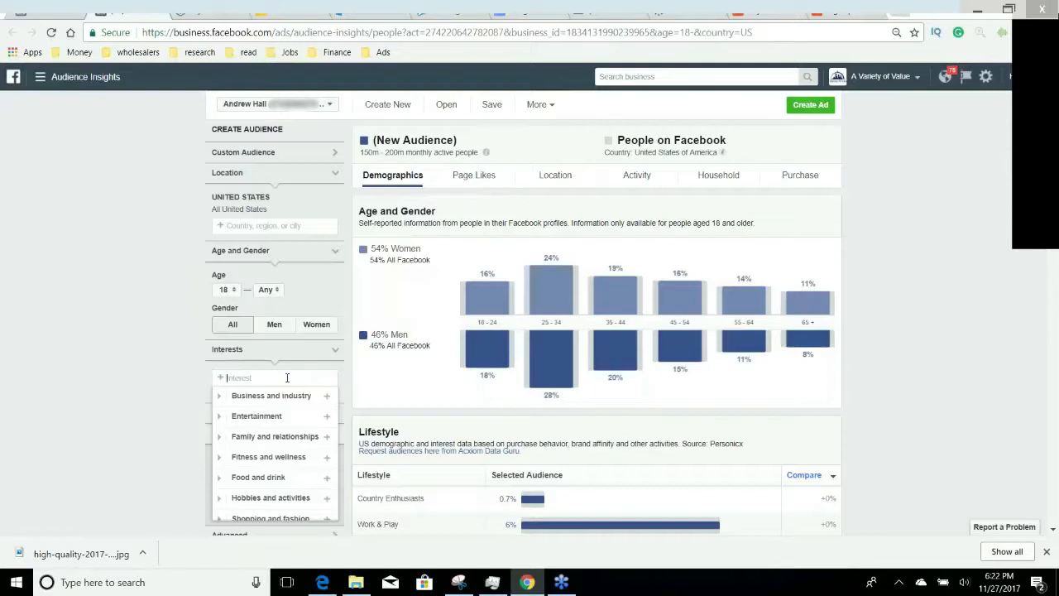
type("watch")
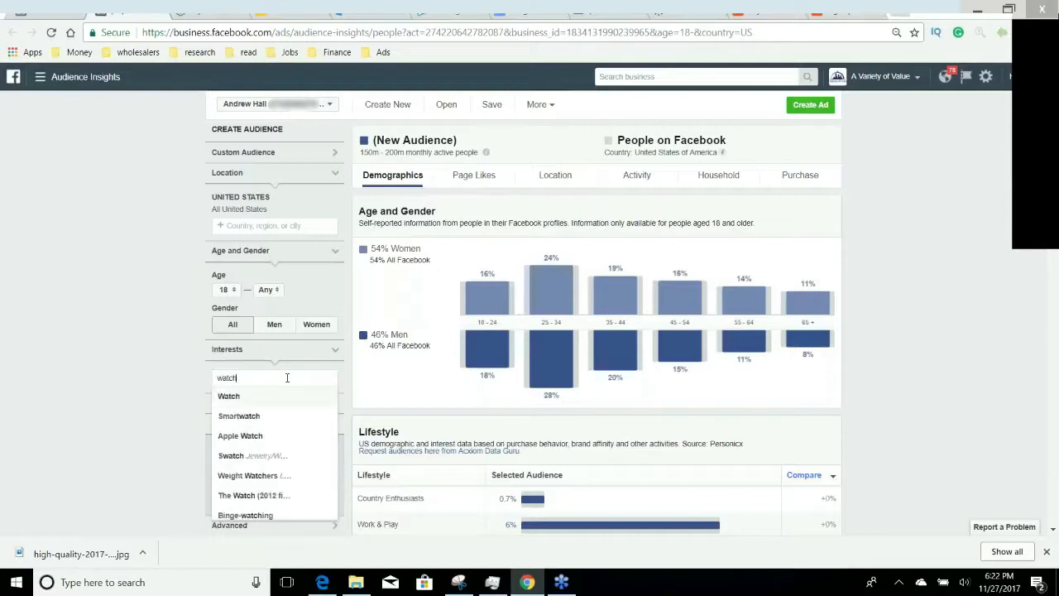
key("BackSpace")
key("BackSpace")
key("BackSpace")
key("BackSpace")
key("BackSpace")
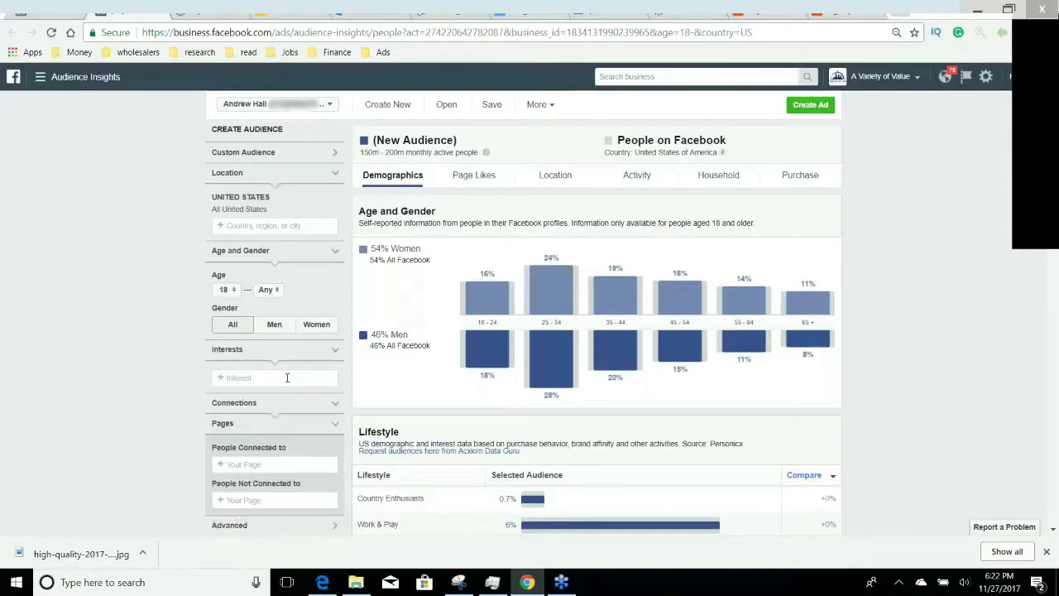
type("mmo")
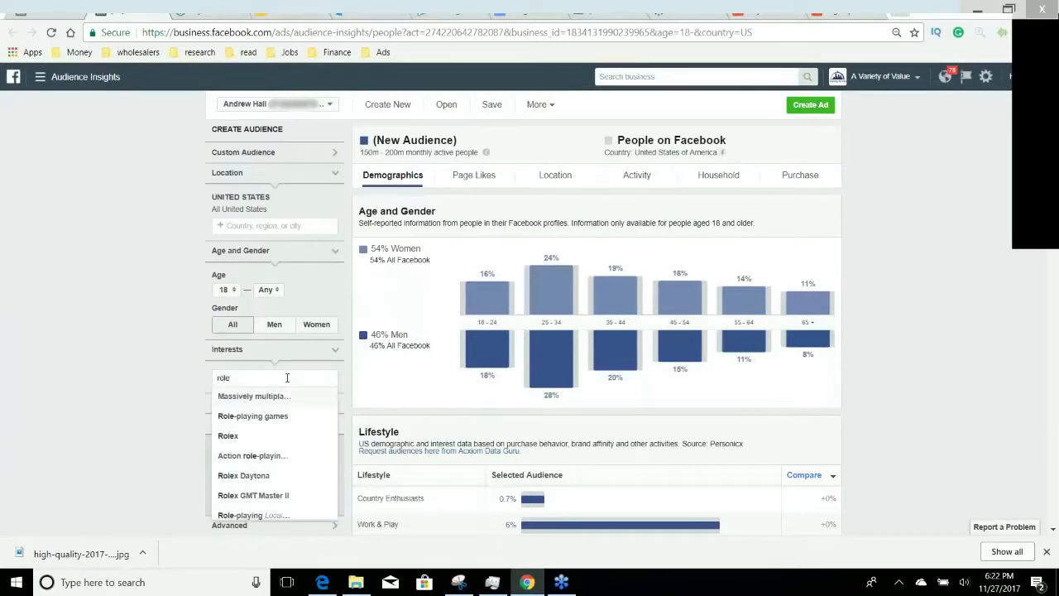
key("Down")
key("Return")
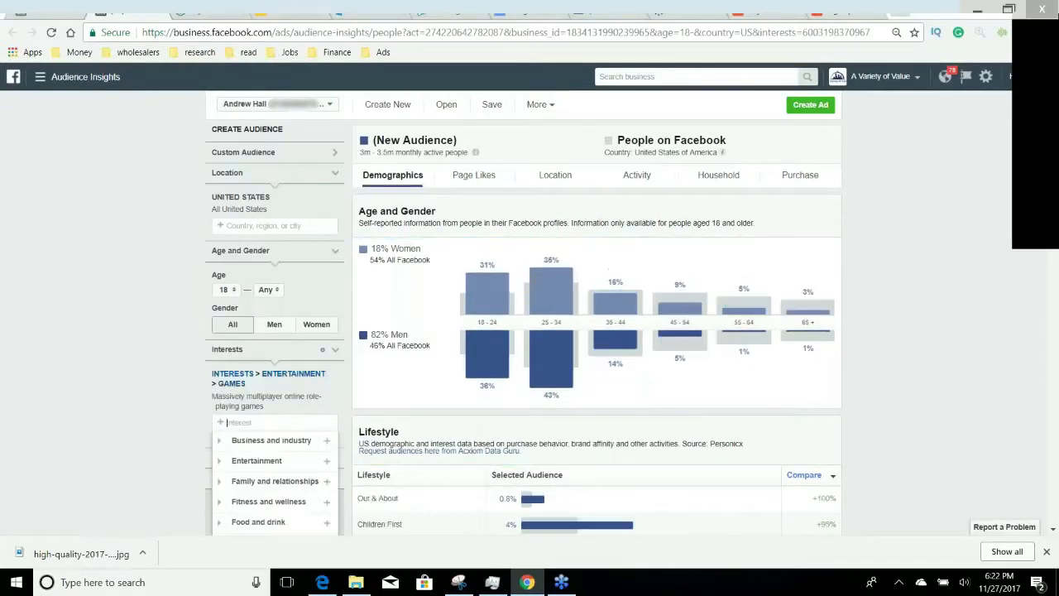
left_click(214, 398)
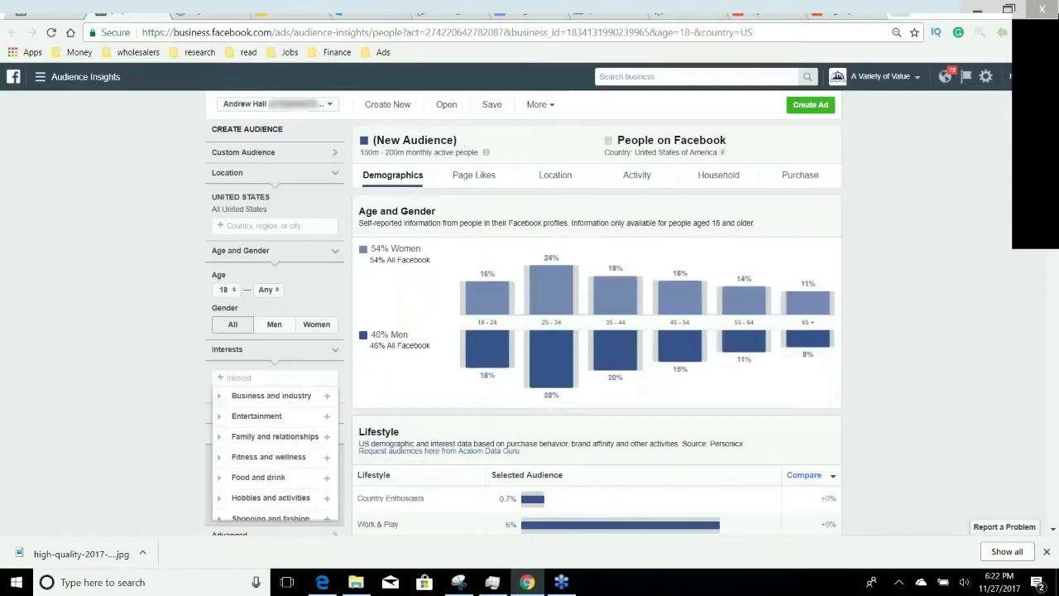
Add Rolex, TAG Heuer and Invicta (company) as interests of the new audience
type("rolex")
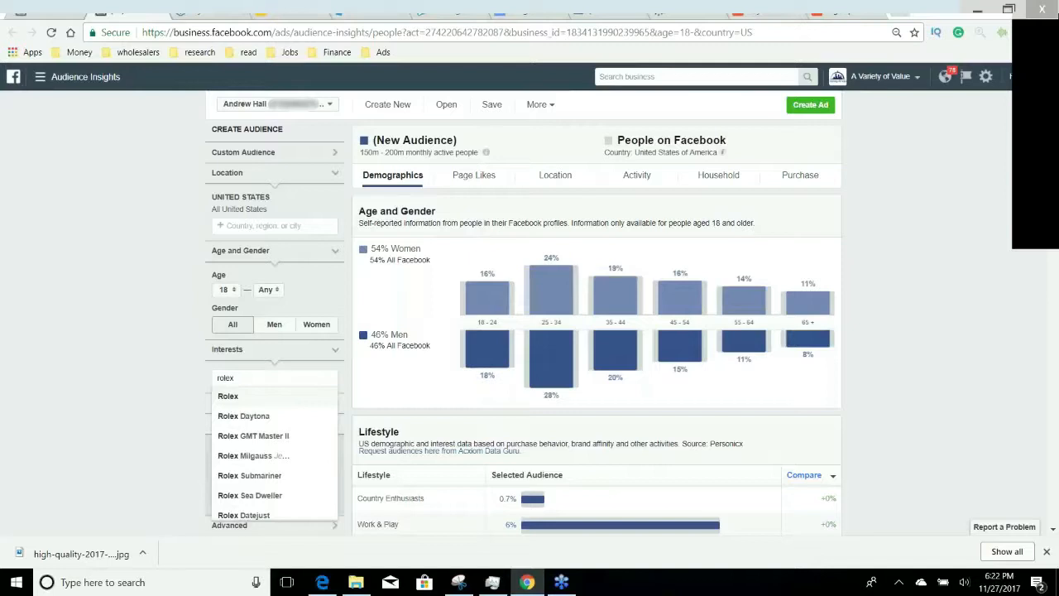
left_click(249, 399)
left_click(262, 412)
type("tag heur")
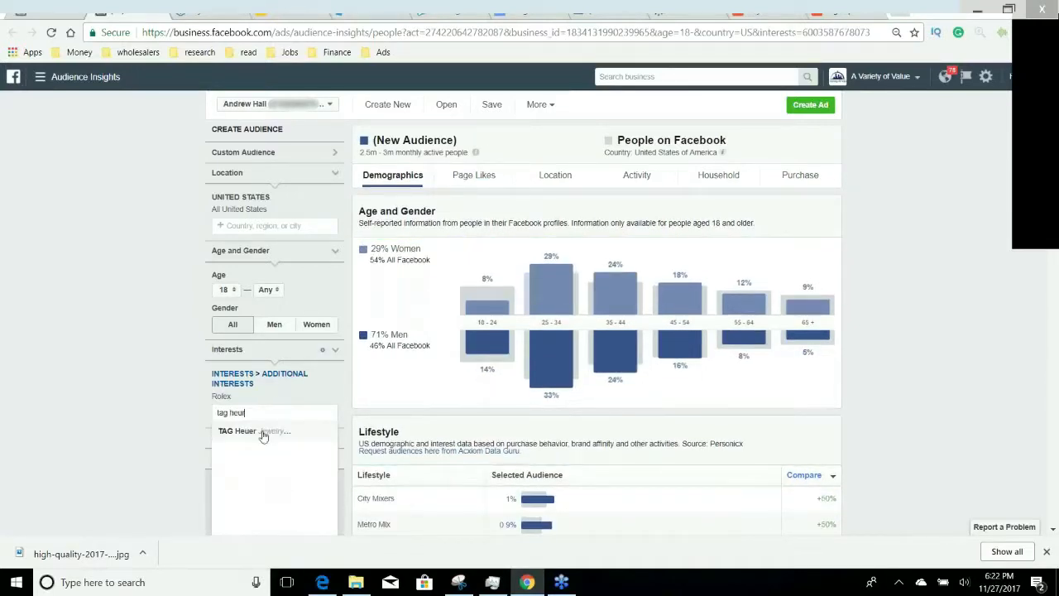
left_click(262, 431)
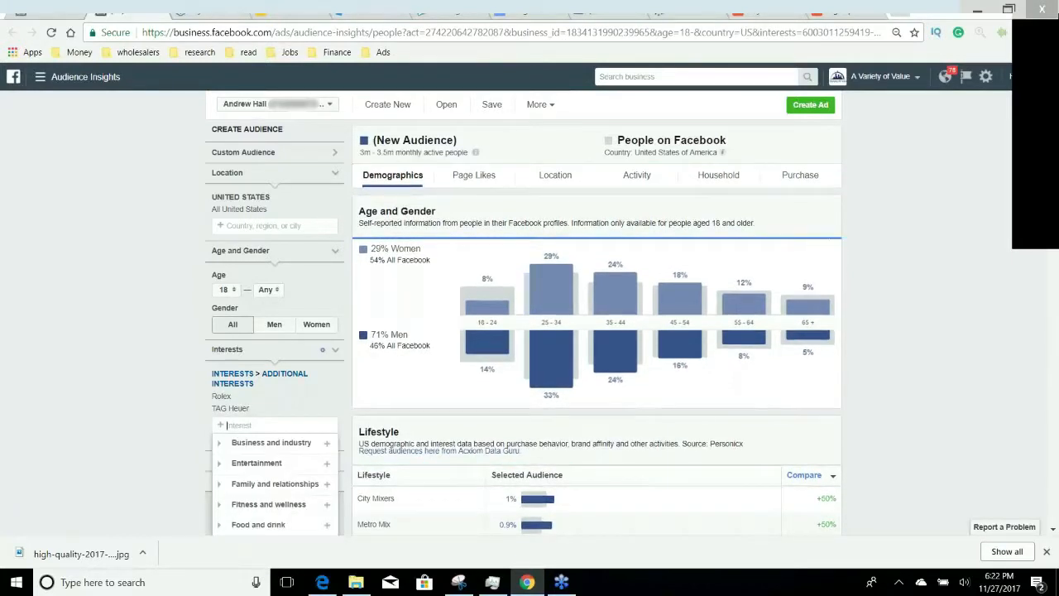
type("invict")
left_click(254, 502)
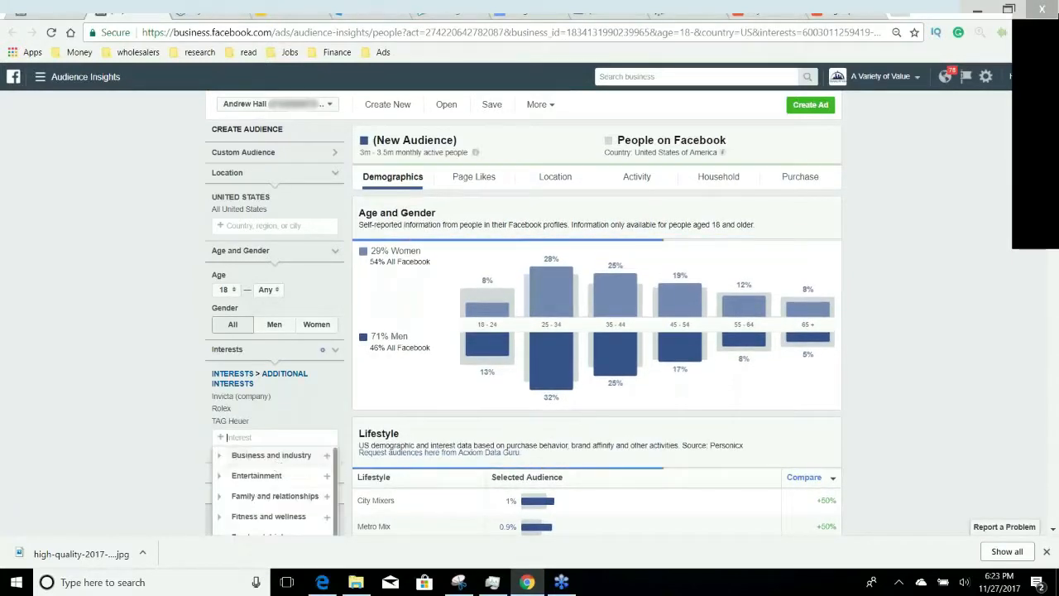
Review the audience's Page Likes data and remove Rolex from the interests
left_click(484, 177)
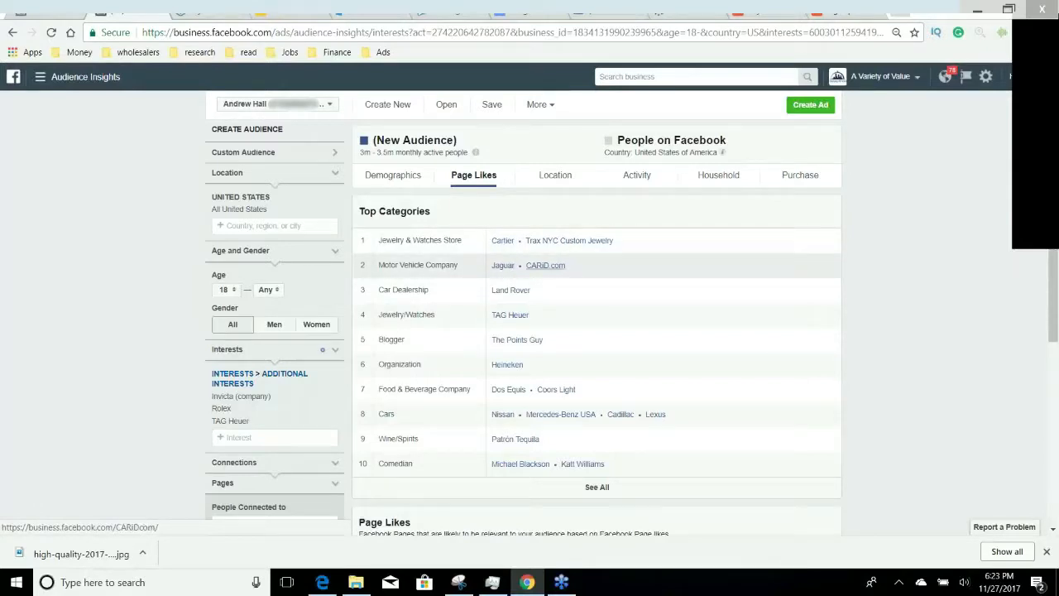
scroll(788, 365, "down", 4)
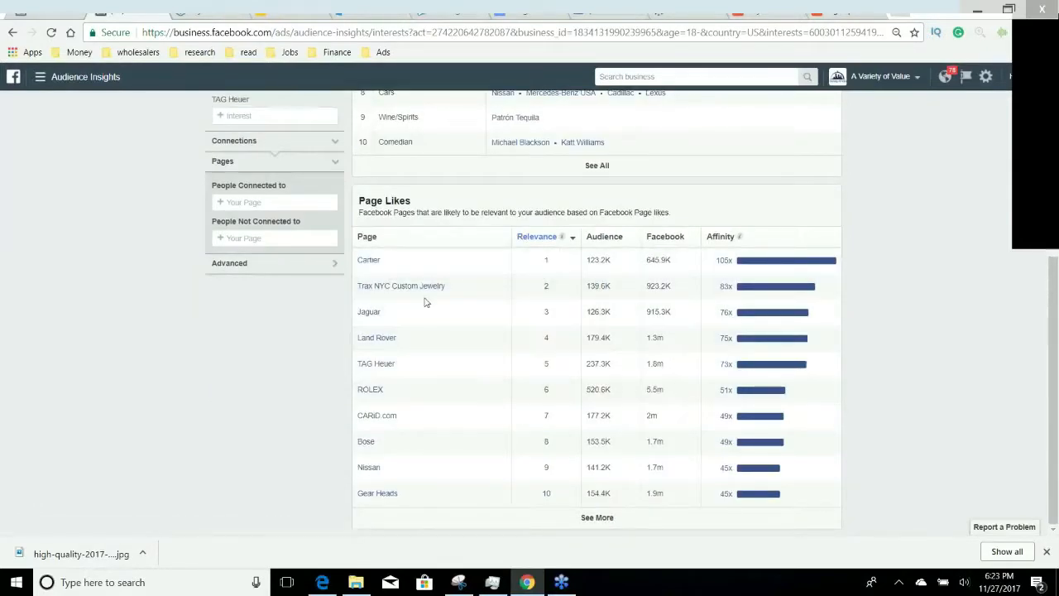
scroll(474, 425, "up", 1)
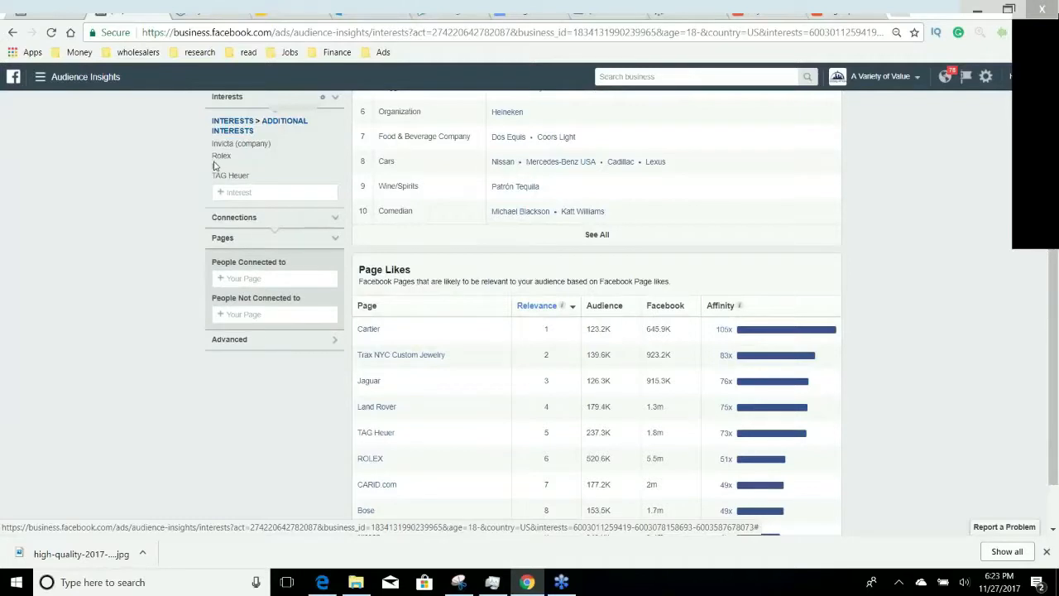
left_click(218, 162)
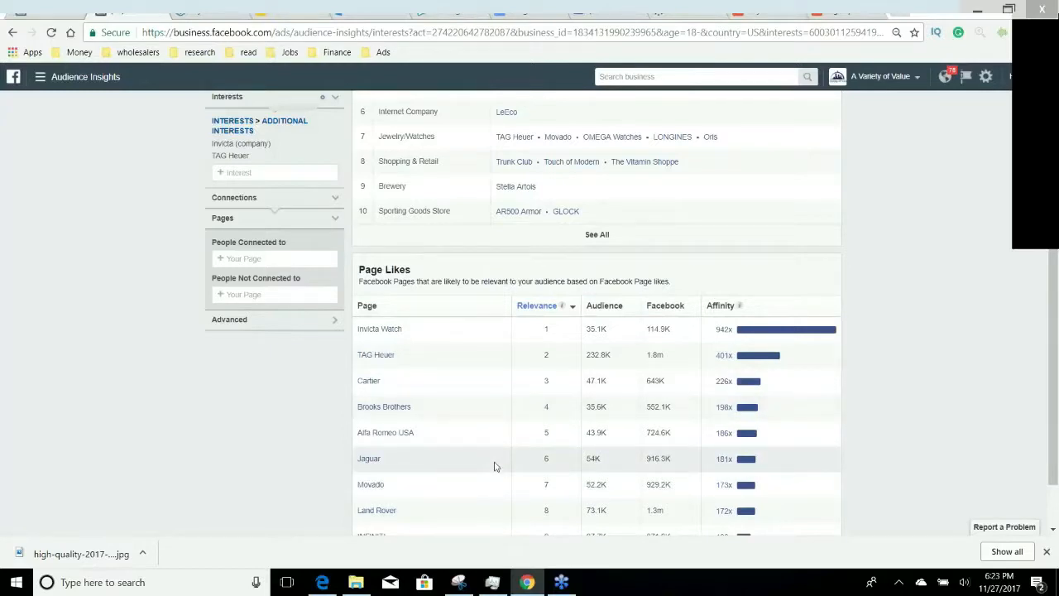
Add Cartier (jeweler) to the audience's interests
left_click(273, 173)
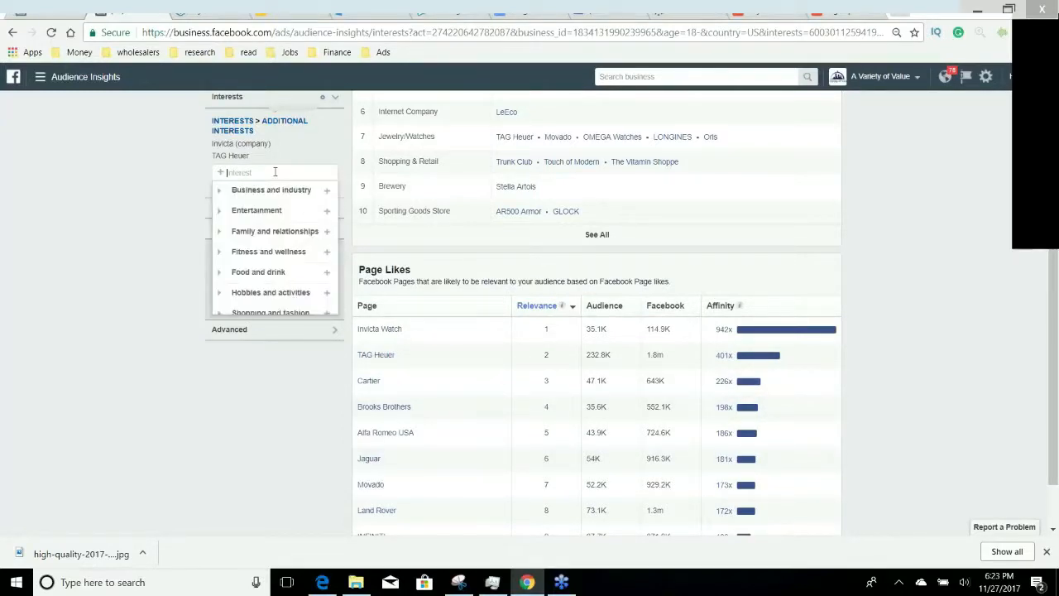
type("cartier")
key("Return")
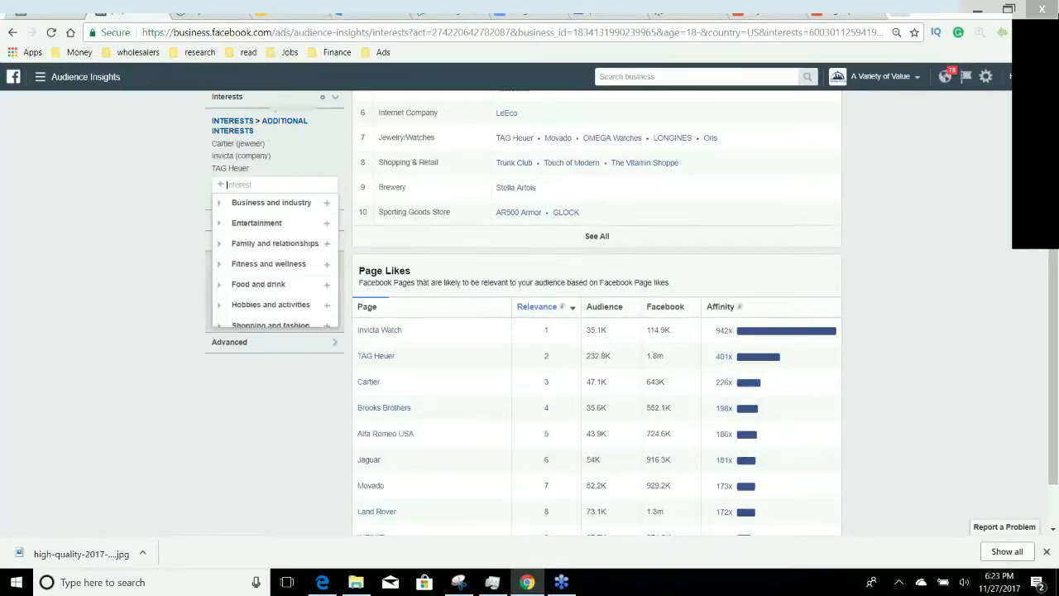
type("fossi")
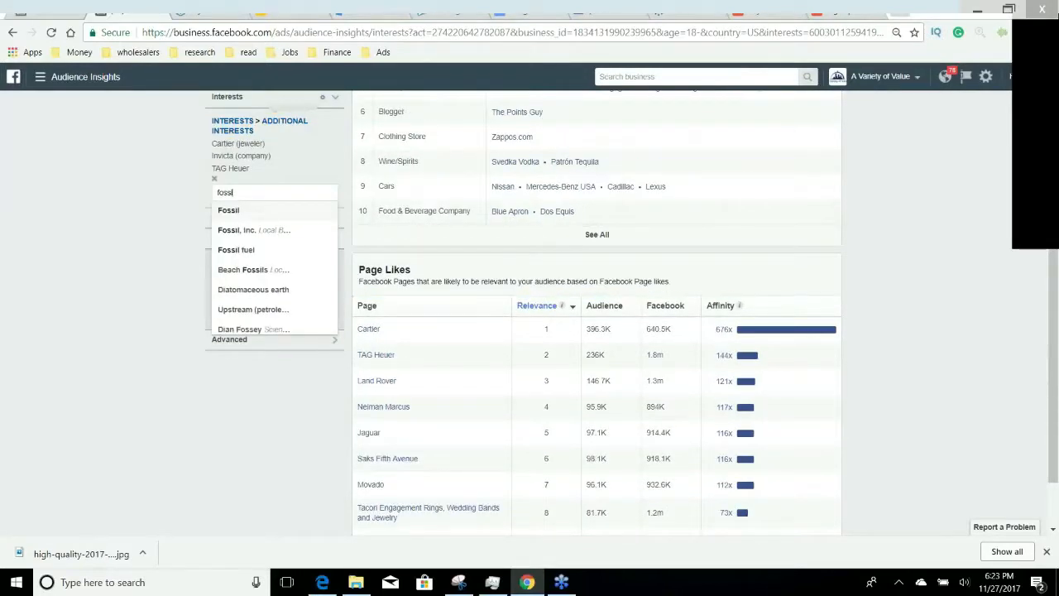
key("BackSpace")
key("BackSpace")
key("BackSpace")
key("BackSpace")
key("BackSpace")
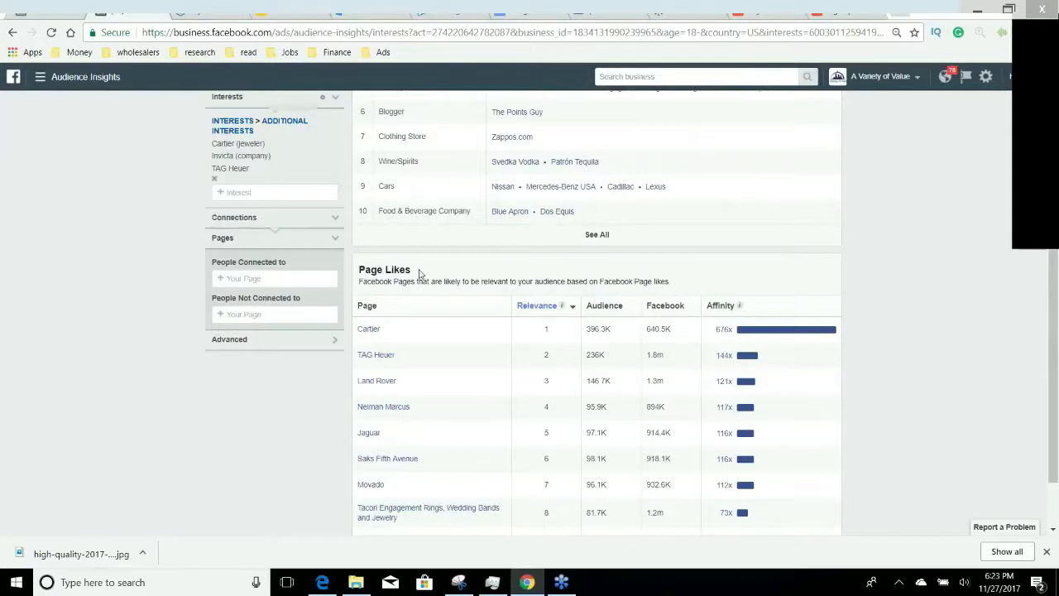
Add the watch brand Movado to the audience's interests
scroll(442, 295, "up", 3)
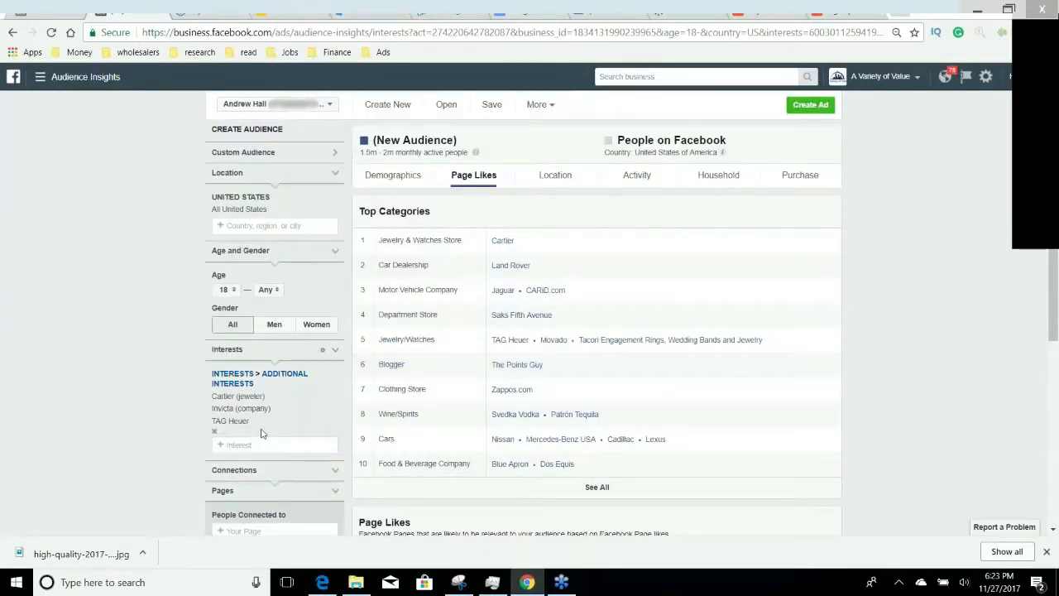
type("movado")
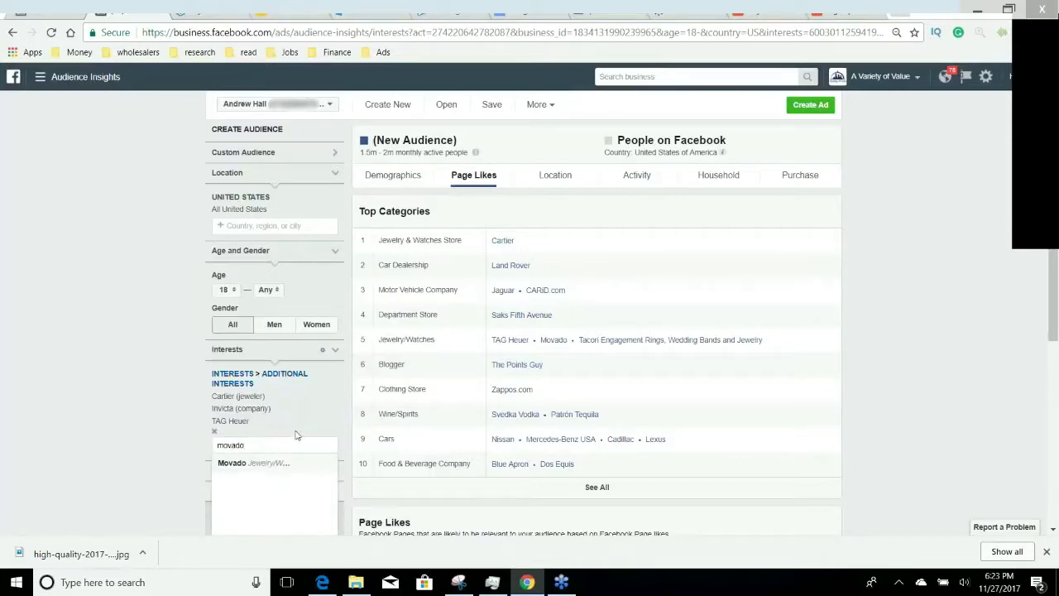
key("Return")
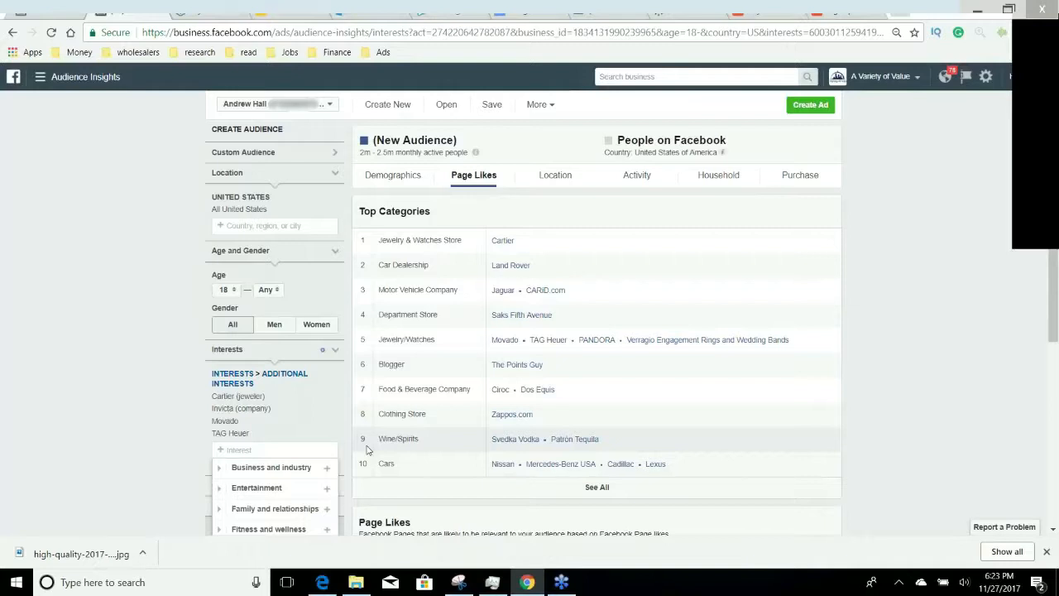
Check the updated Page Likes ranking and add Jomashop.com to the audience's interests
scroll(369, 450, "down", 1)
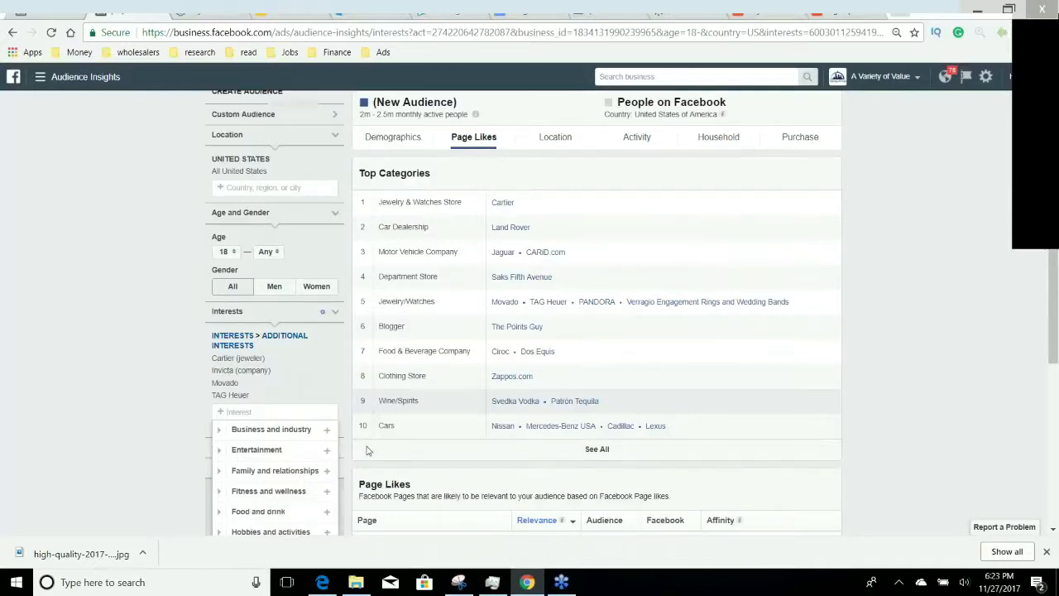
scroll(368, 450, "down", 3)
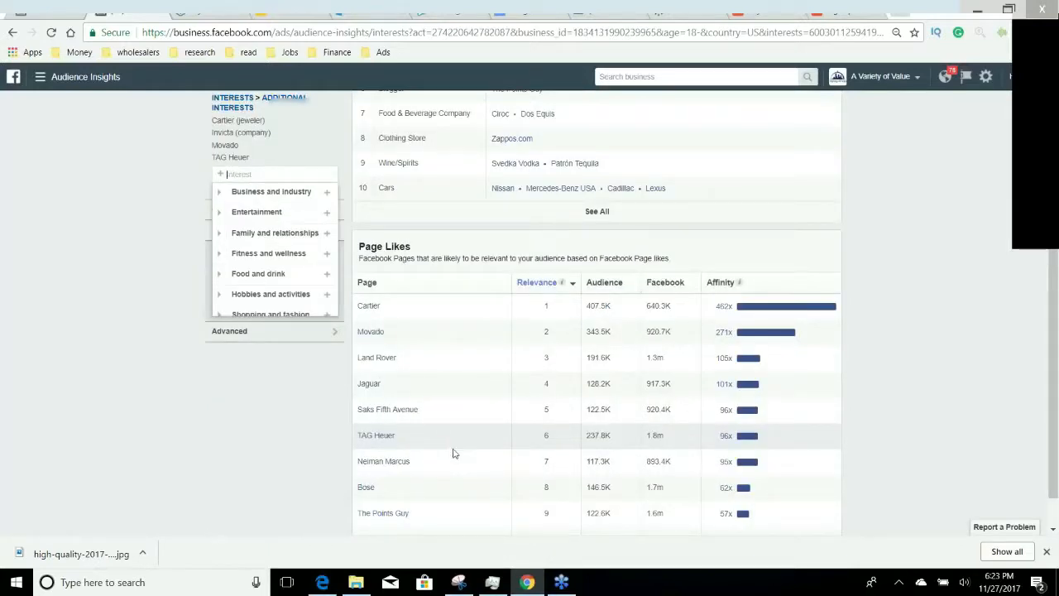
scroll(453, 453, "up", 3)
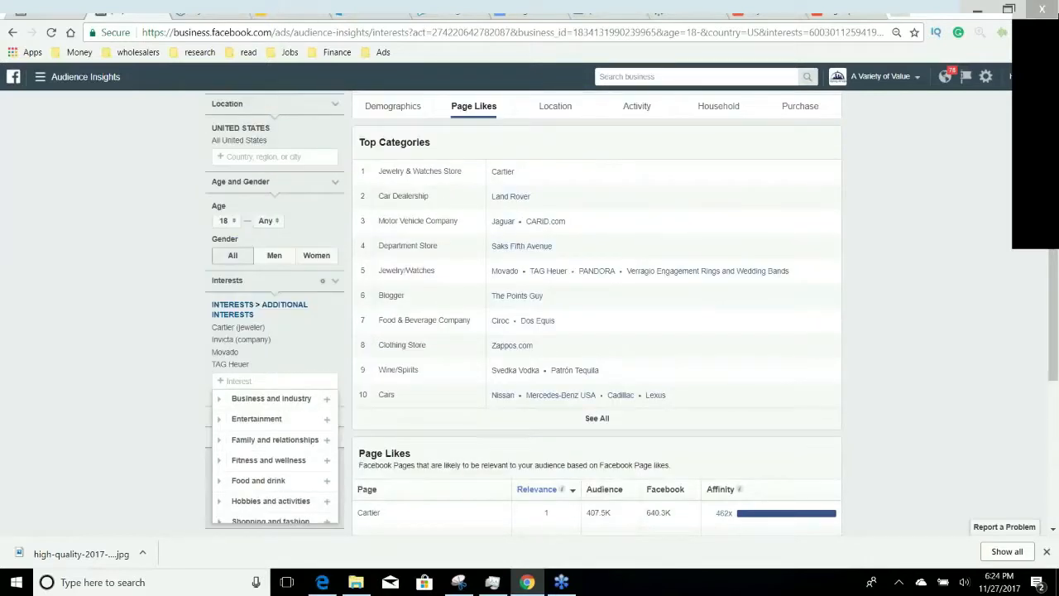
type("m")
key("BackSpace")
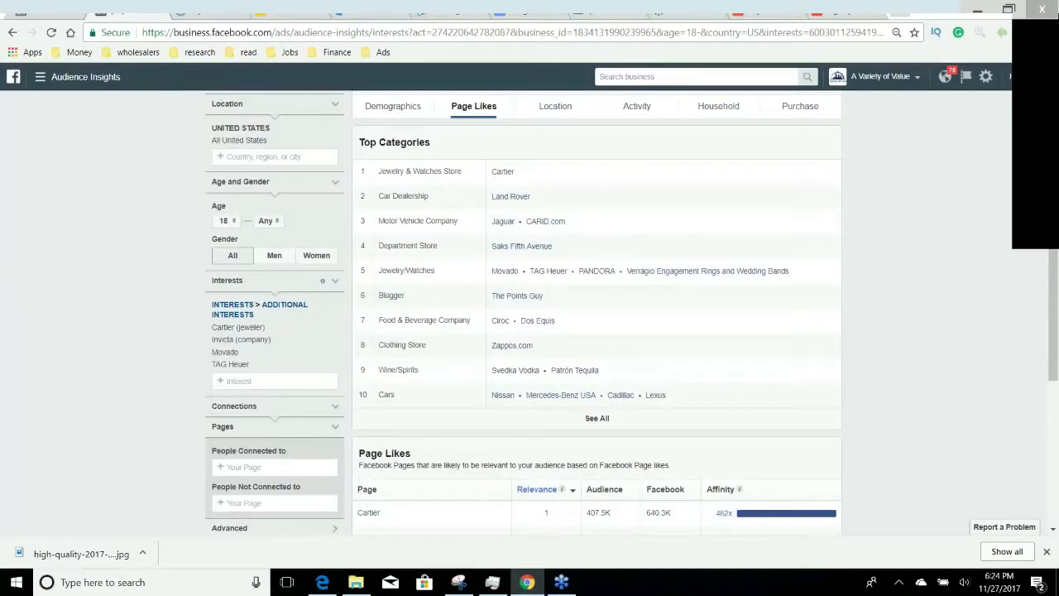
type("jomash")
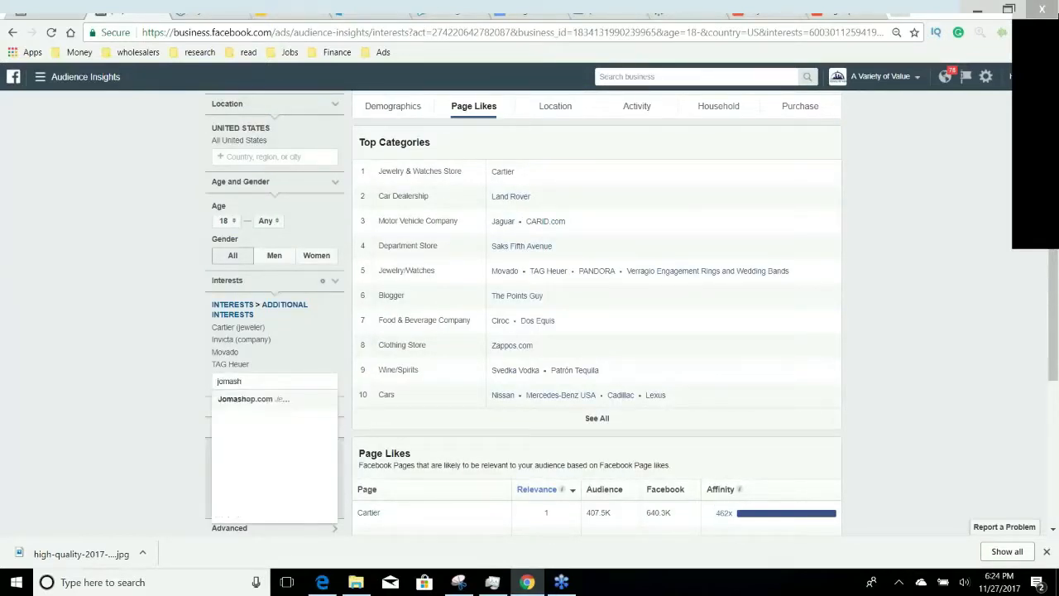
left_click(269, 408)
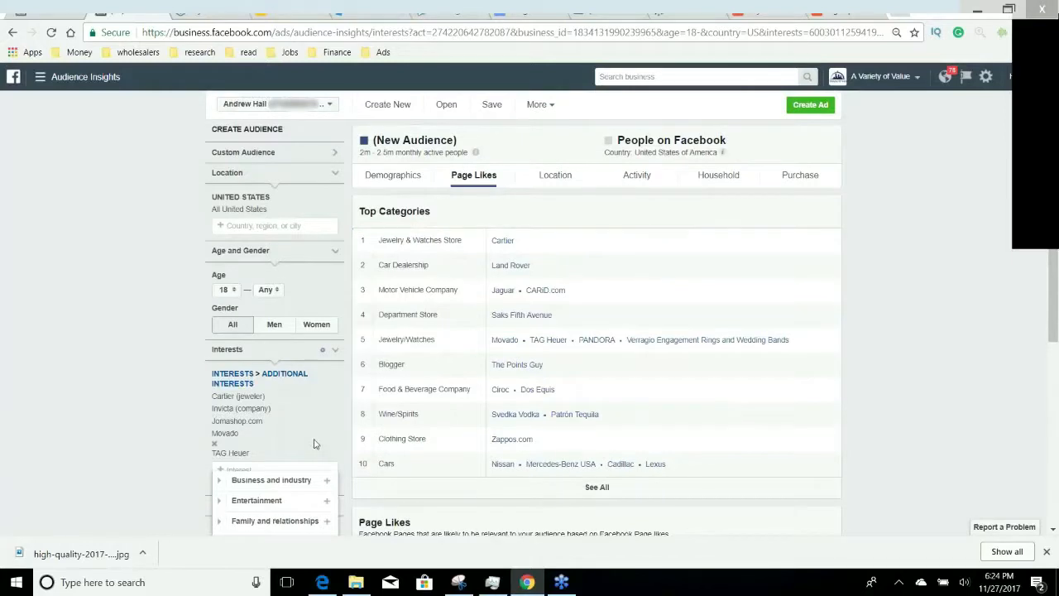
Examine the affinity scores of the top pages in the Page Likes table, especially Cartier's
scroll(314, 444, "down", 2)
scroll(440, 455, "down", 2)
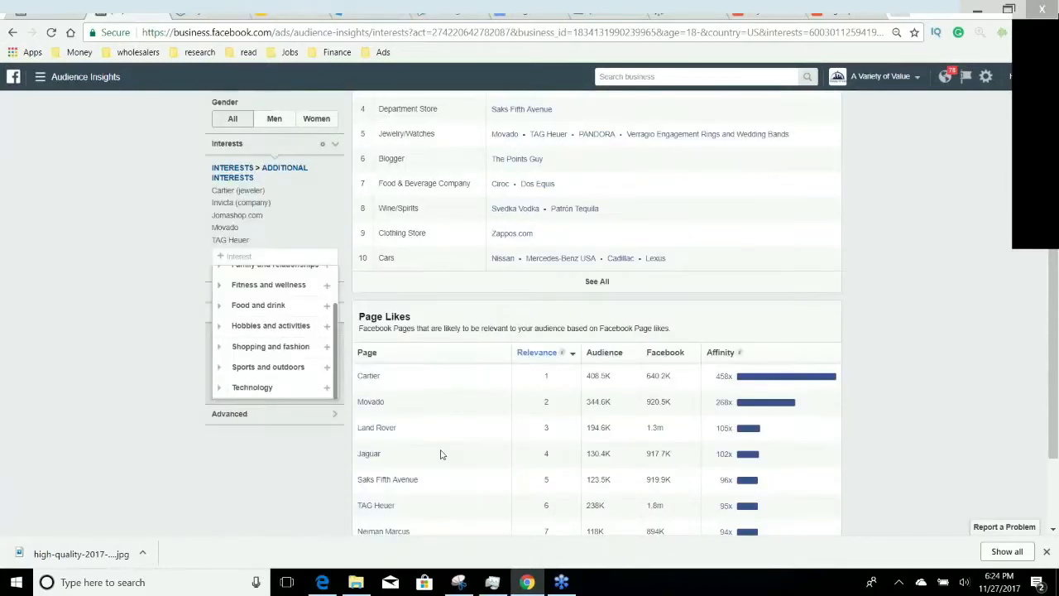
mouse_move(722, 375)
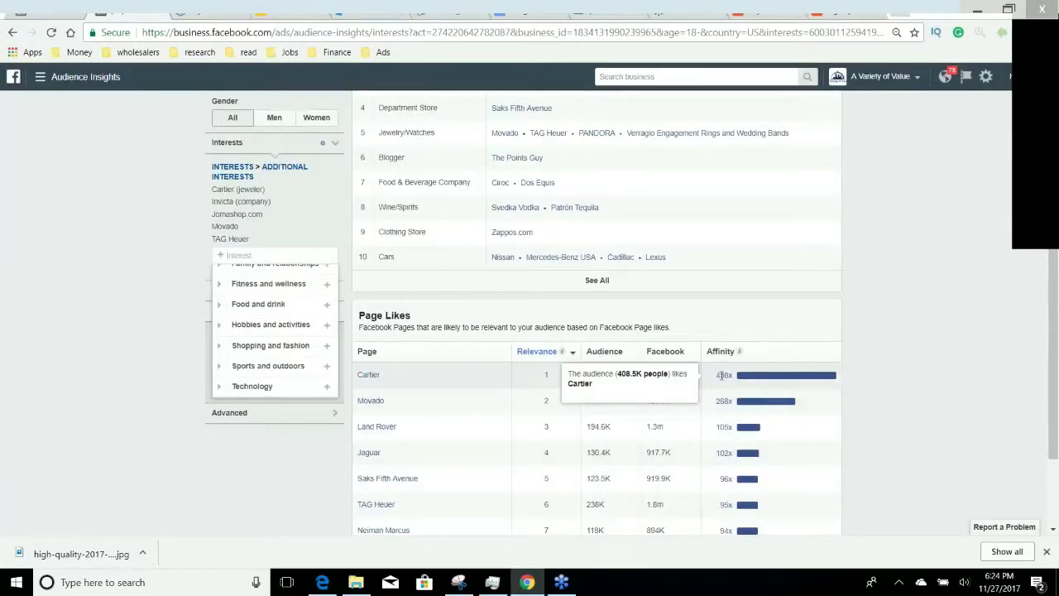
mouse_move(718, 374)
left_mouse_down()
mouse_move(733, 375)
mouse_move(740, 400)
mouse_move(732, 376)
left_mouse_up()
left_click(739, 400)
mouse_move(718, 379)
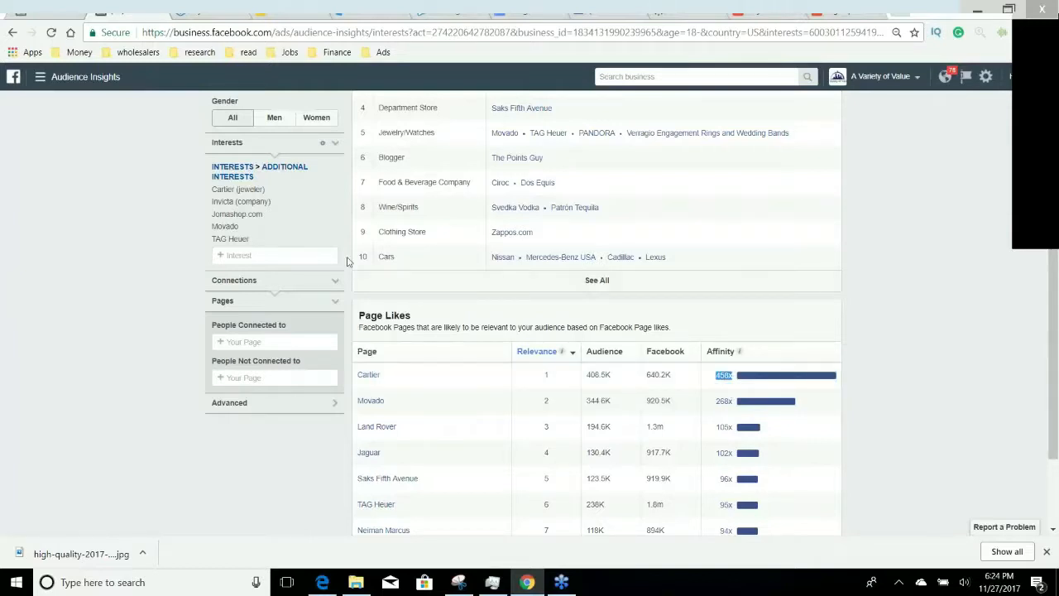
Save the audience under the name "Watch Webinar"
scroll(422, 89, "up", 3)
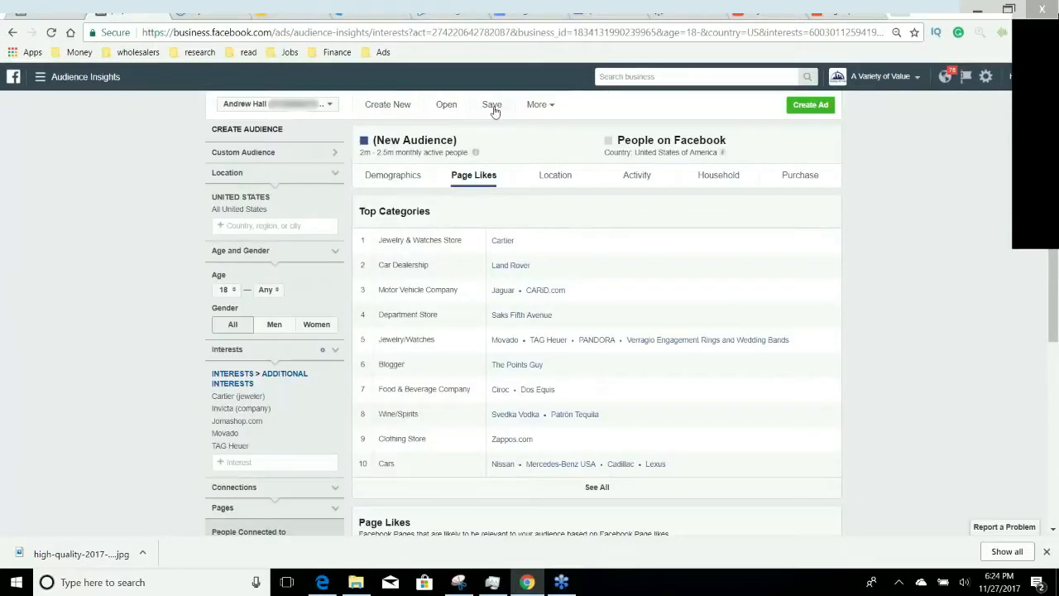
left_click(492, 106)
type("wa")
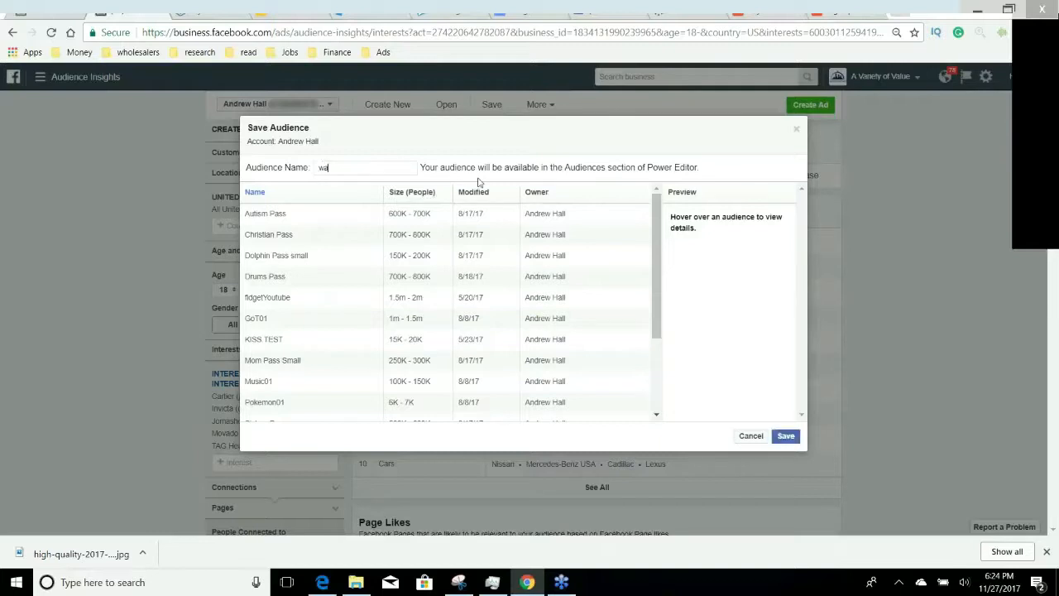
key("BackSpace")
key("BackSpace")
type("Watch Webinar")
left_click(785, 435)
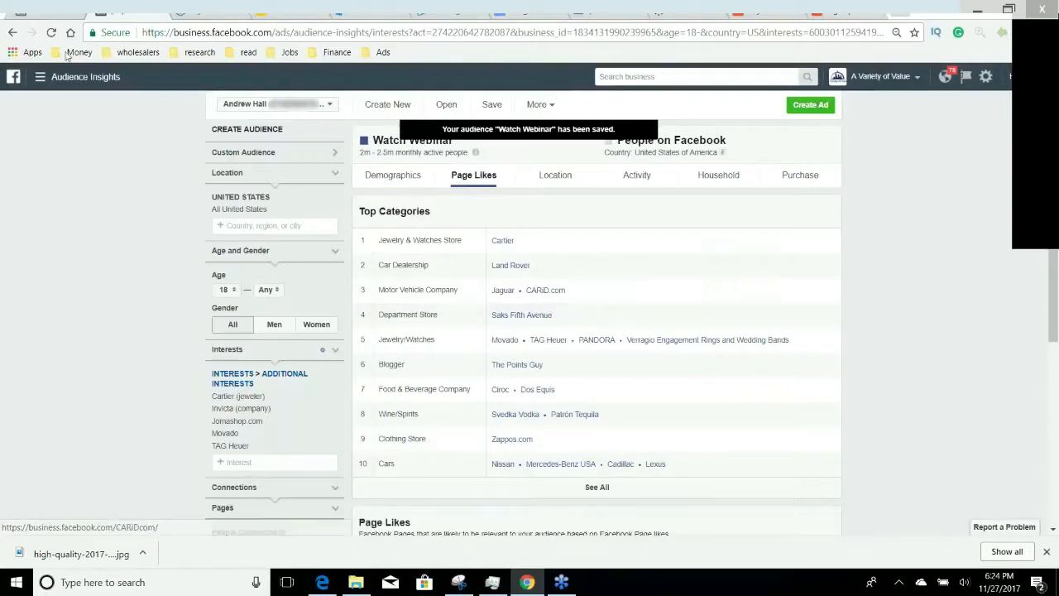
Switch back to the "PPE - Red Crystal Watch" ad set in Power Editor and dismiss the open navigation overlay
left_click(59, 13)
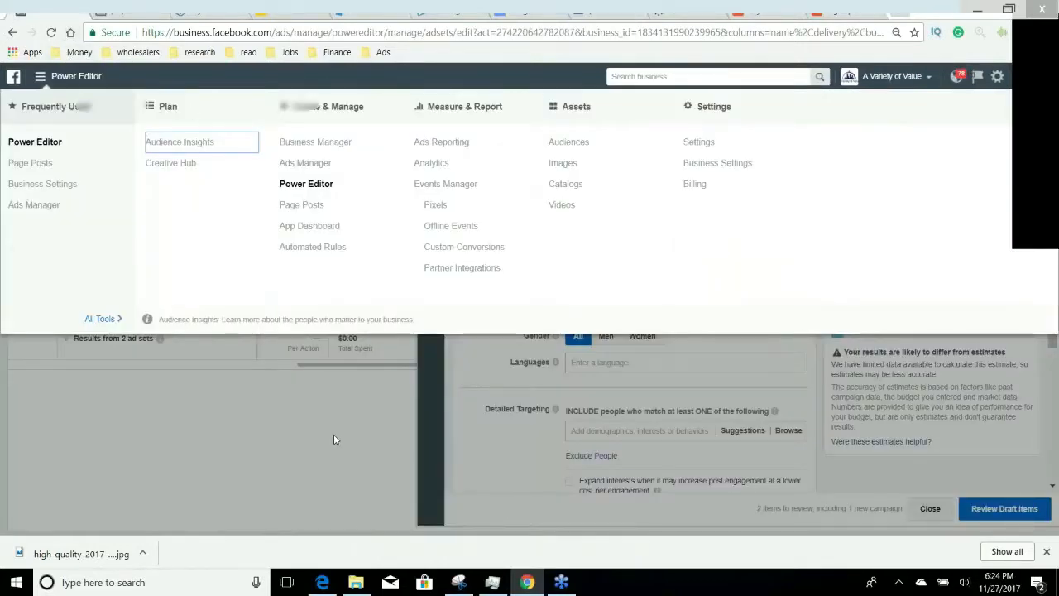
left_click(497, 440)
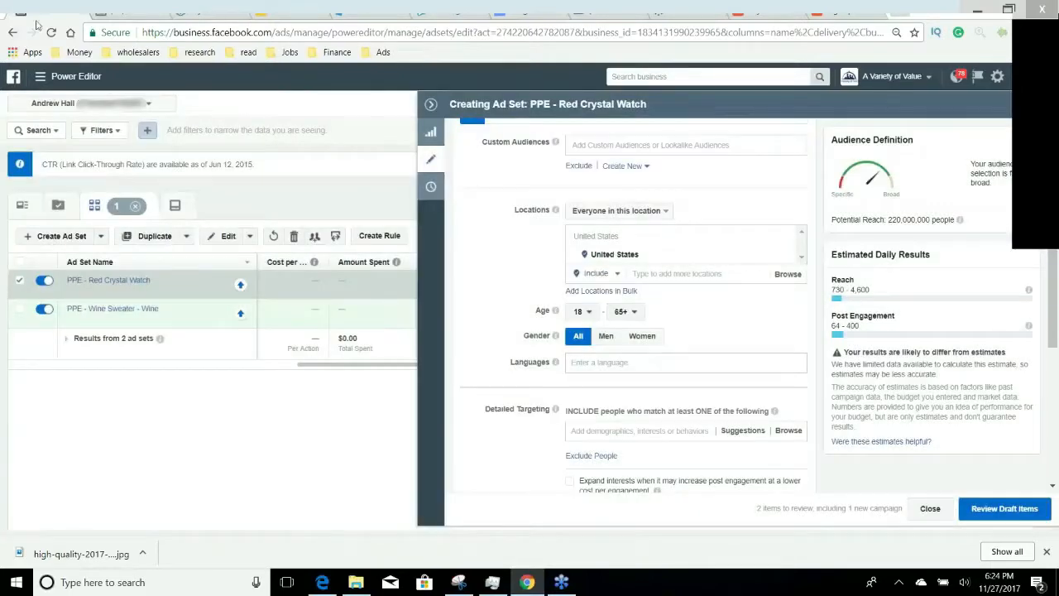
Apply the saved audience "Watch Webinar" to the PPE - Red Crystal Watch ad set
left_click(52, 33)
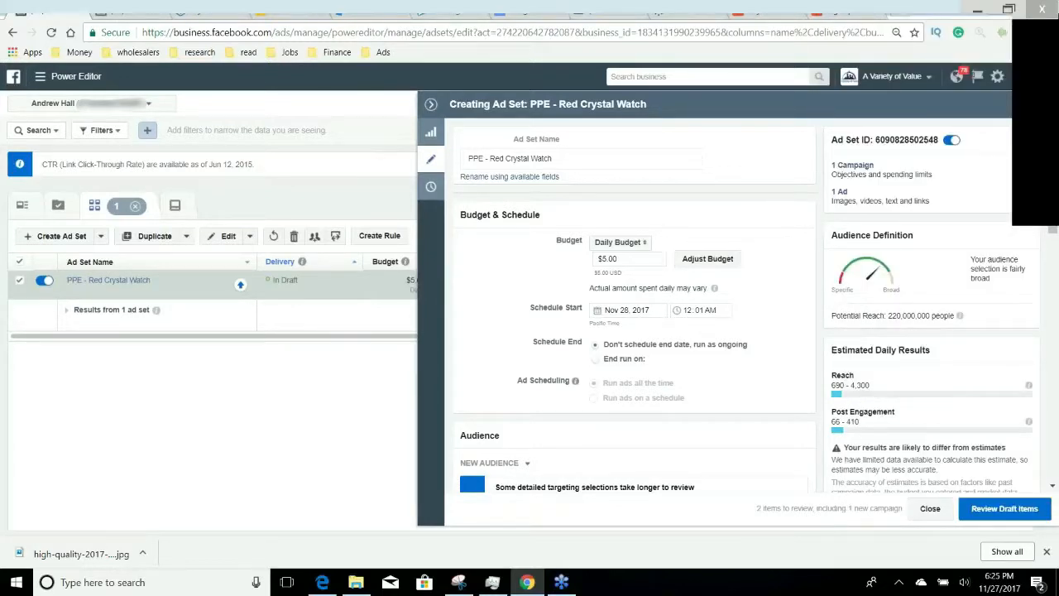
scroll(761, 276, "down", 3)
scroll(764, 278, "down", 3)
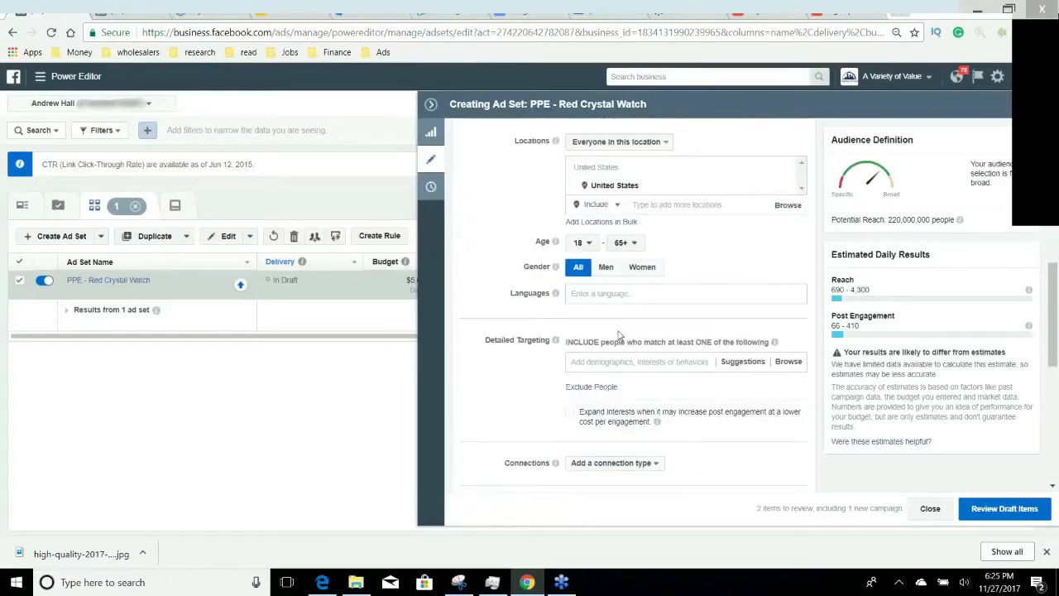
scroll(617, 335, "up", 3)
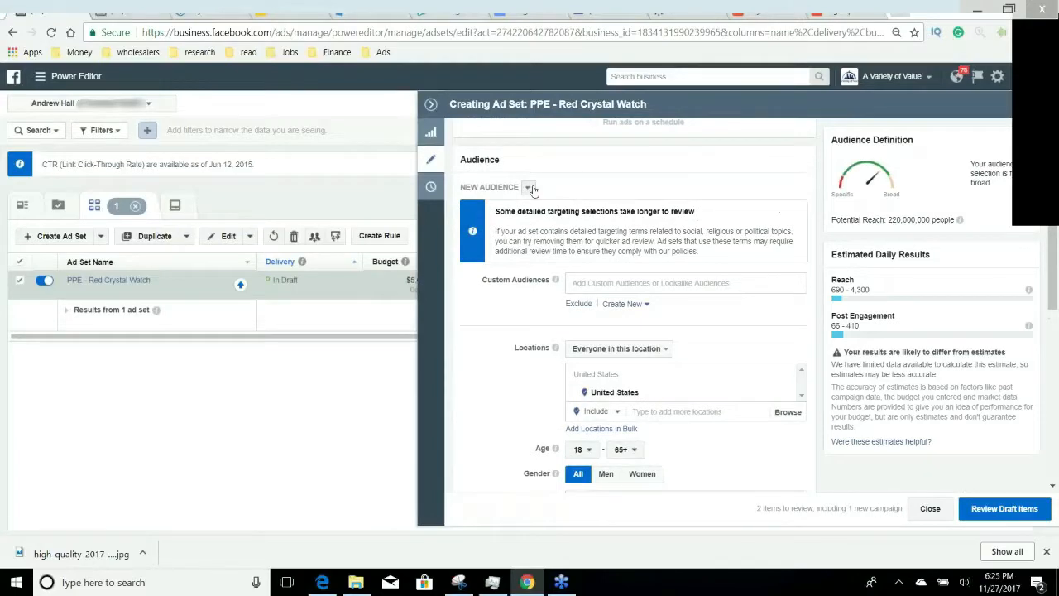
left_click(530, 187)
left_click(565, 261)
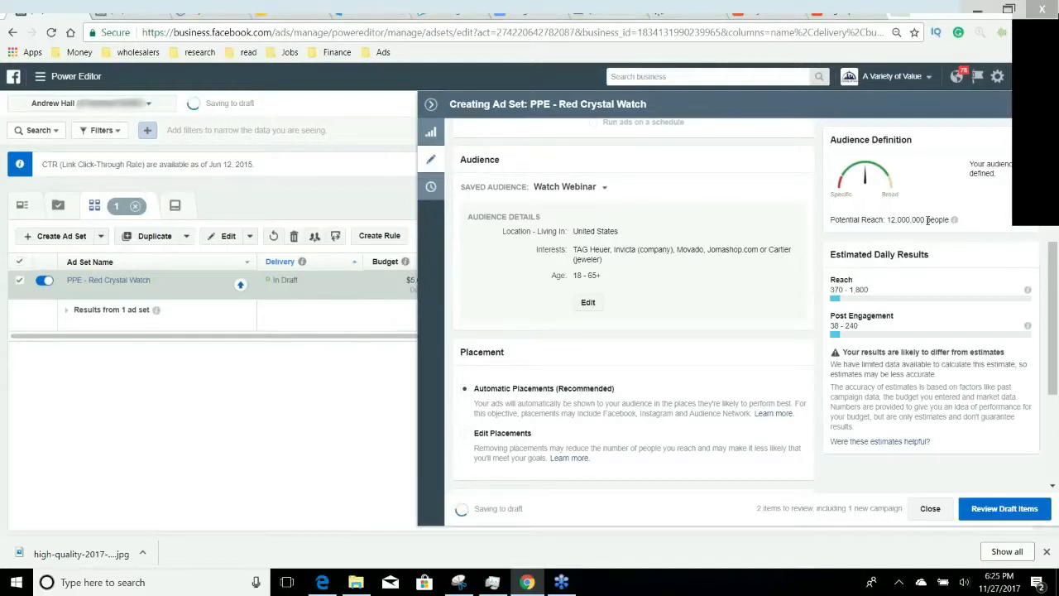
Switch the ad set to manually edited placements and exclude all Instagram and Audience Network placements
scroll(687, 347, "down", 2)
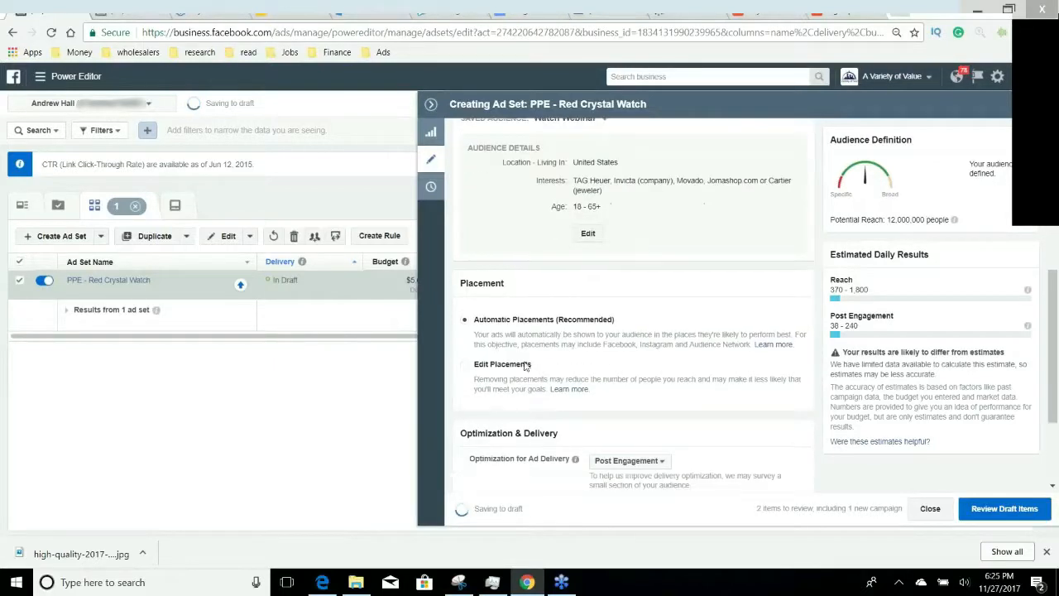
left_click(476, 367)
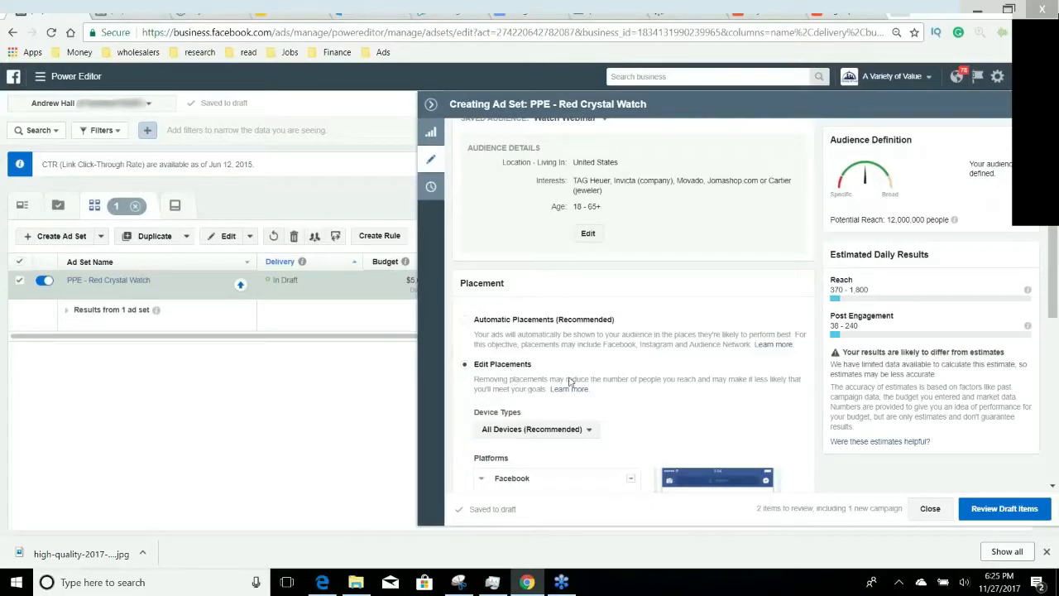
scroll(666, 396, "down", 3)
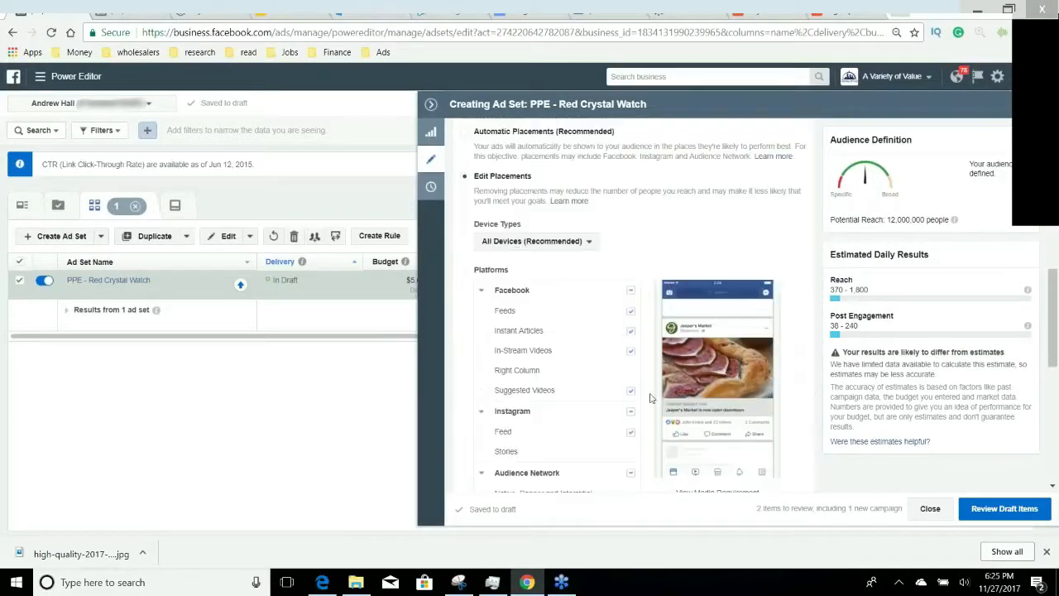
scroll(650, 395, "down", 2)
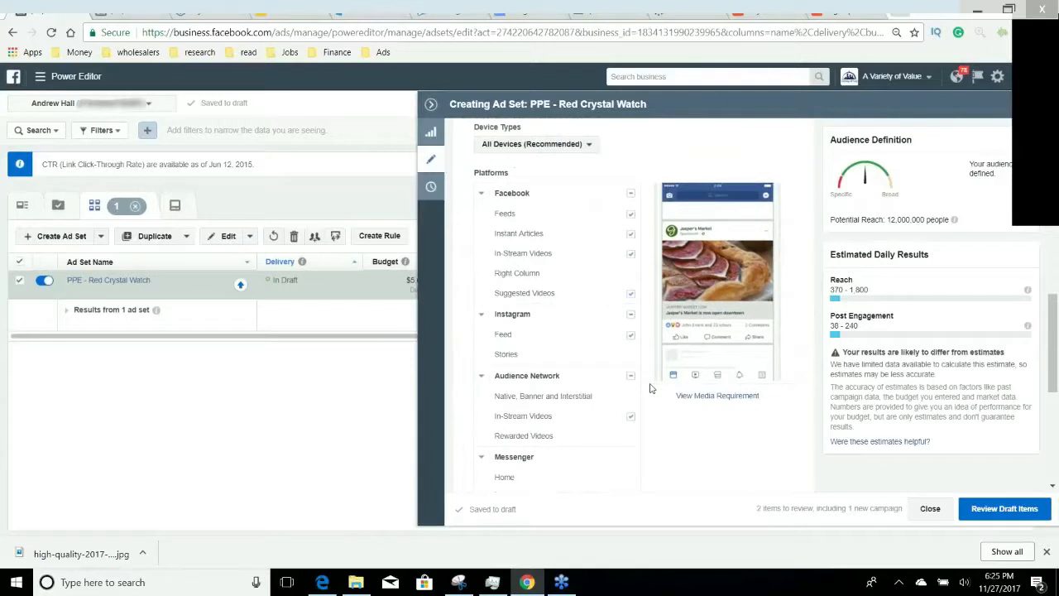
scroll(650, 388, "down", 1)
left_click(631, 256)
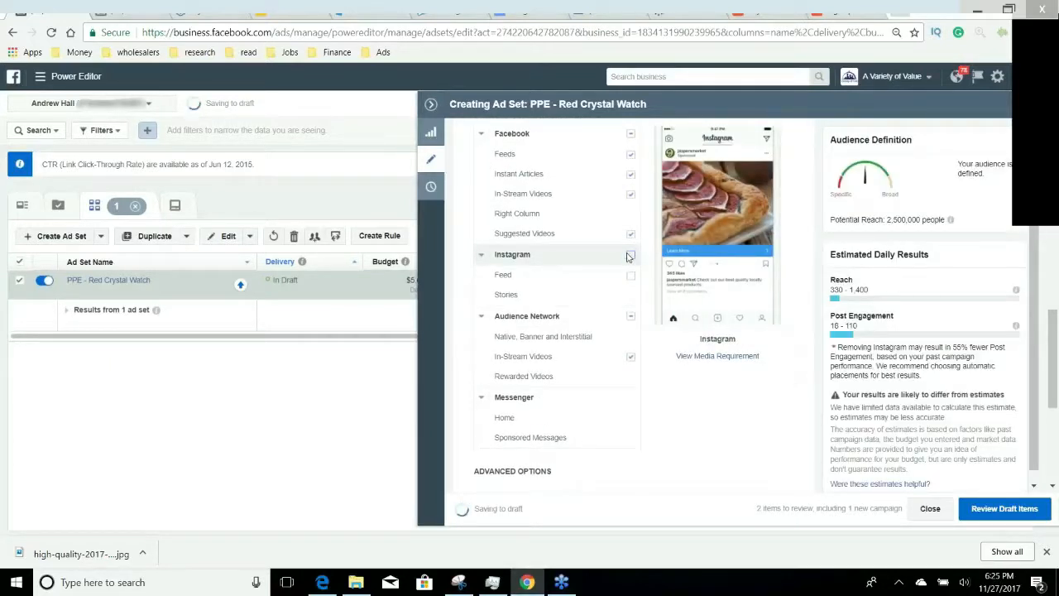
left_click(632, 317)
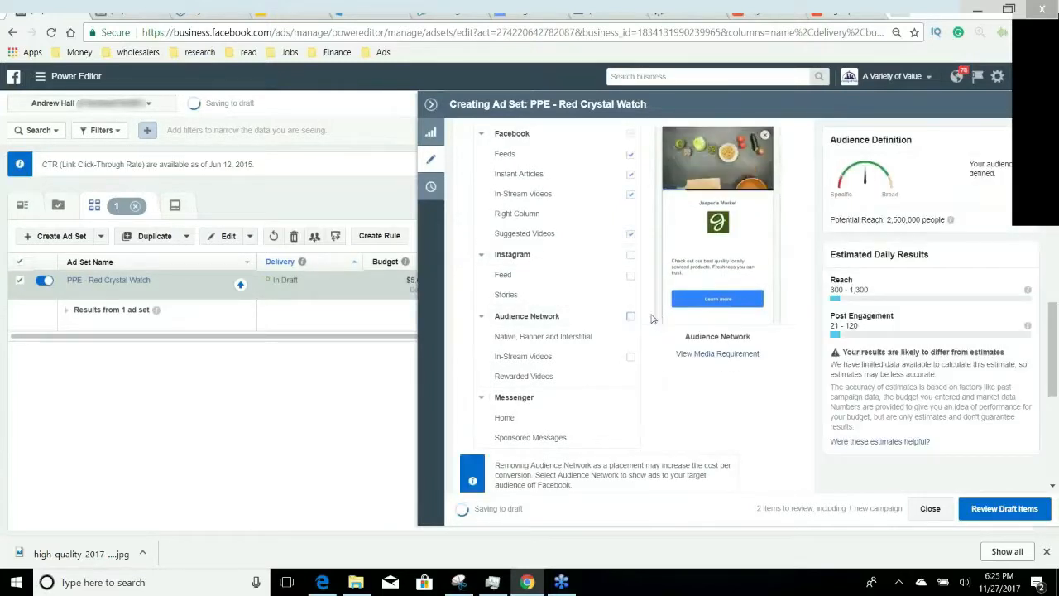
Exclude Facebook Suggested Videos, In-Stream Videos and Instant Articles from the placements, keeping only Feeds
scroll(651, 318, "up", 1)
left_click(630, 303)
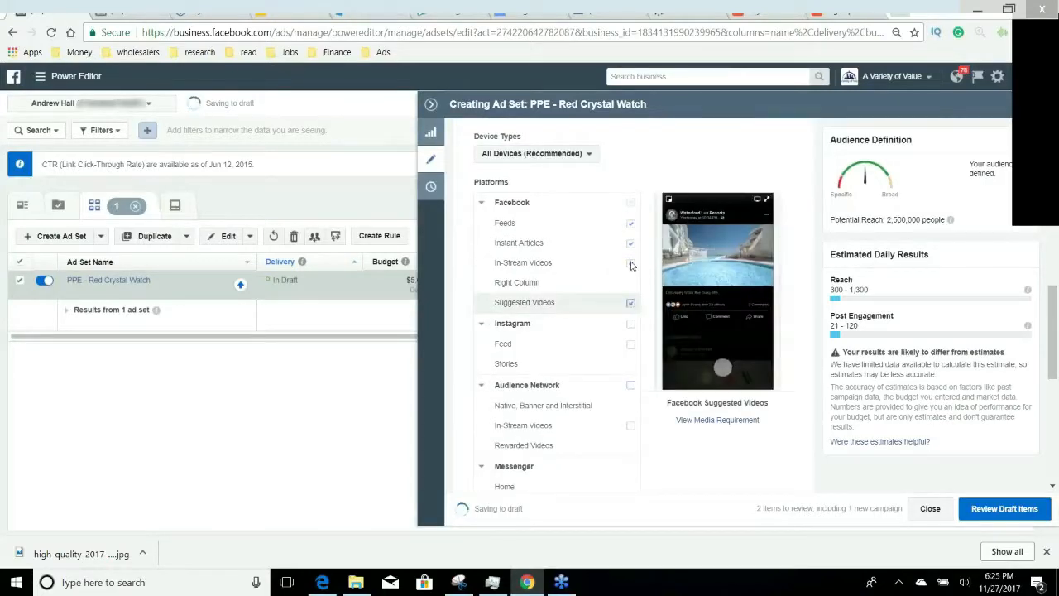
left_click(630, 263)
left_click(630, 243)
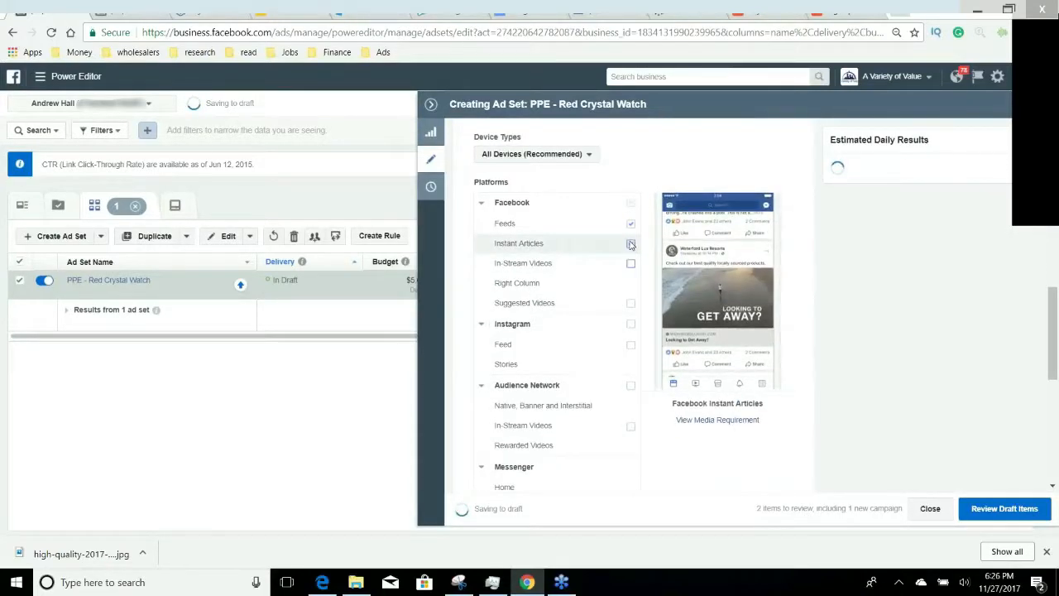
Review the available device types, then the advanced placement options and the optimization and delivery settings
left_click(536, 154)
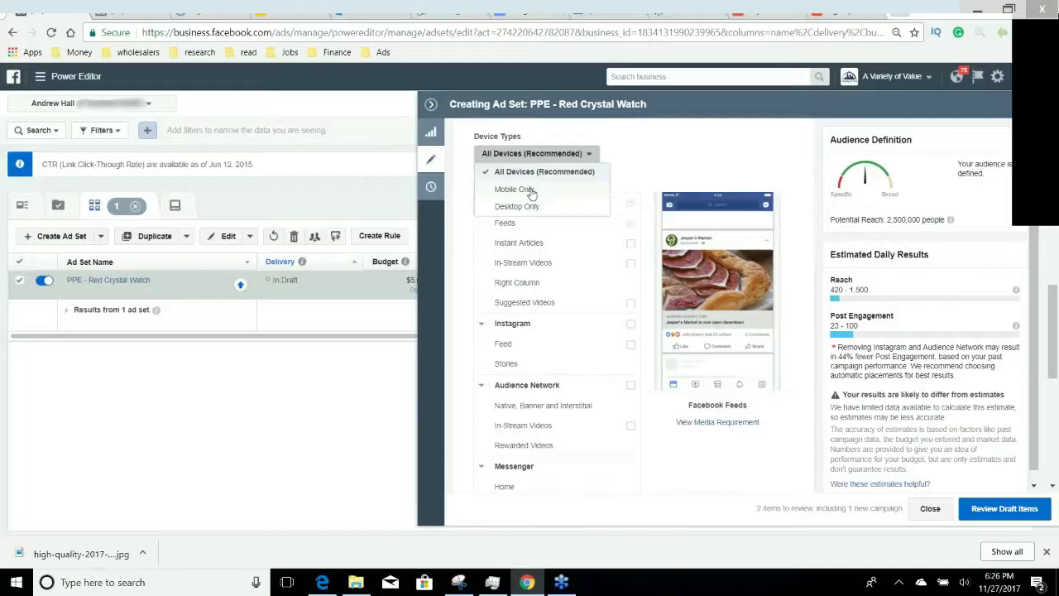
scroll(656, 227, "down", 1)
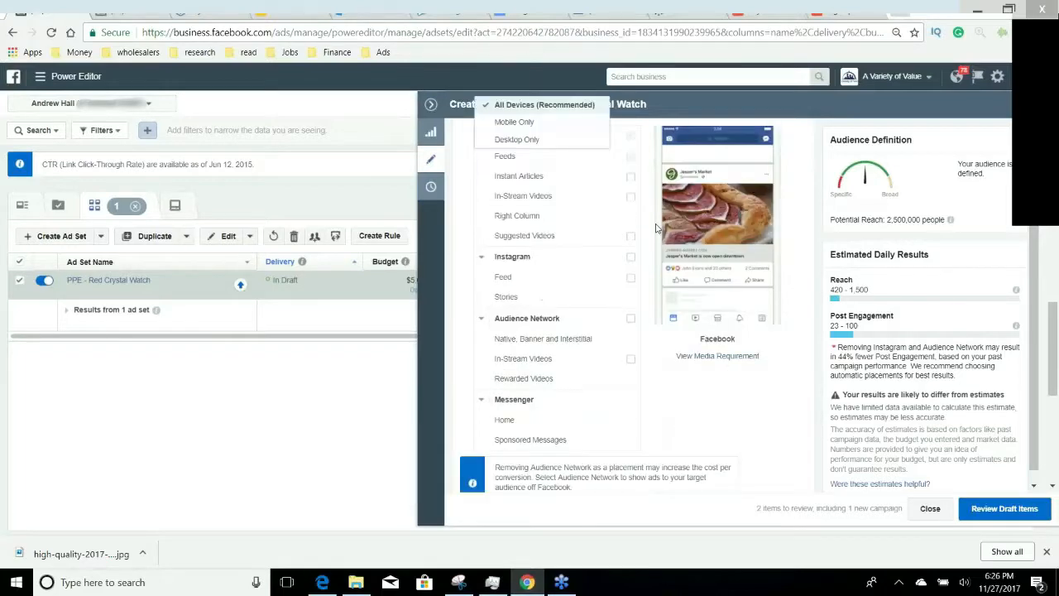
scroll(656, 227, "down", 4)
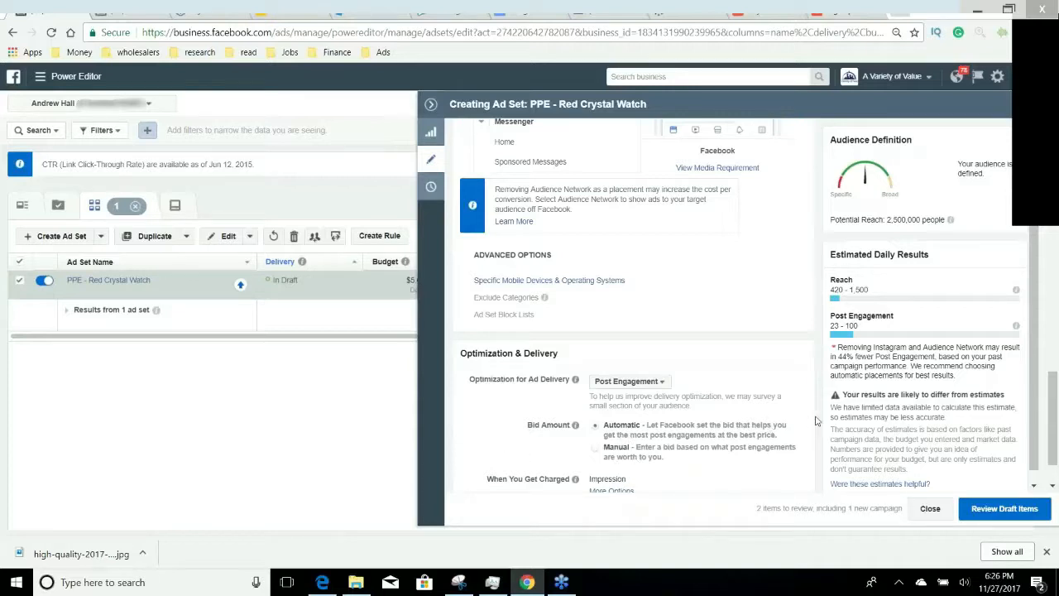
Rename the ad set as "PPE - Red Crystal Watch - Watch US" and check its potential reach
scroll(815, 426, "up", 3)
scroll(814, 426, "up", 10)
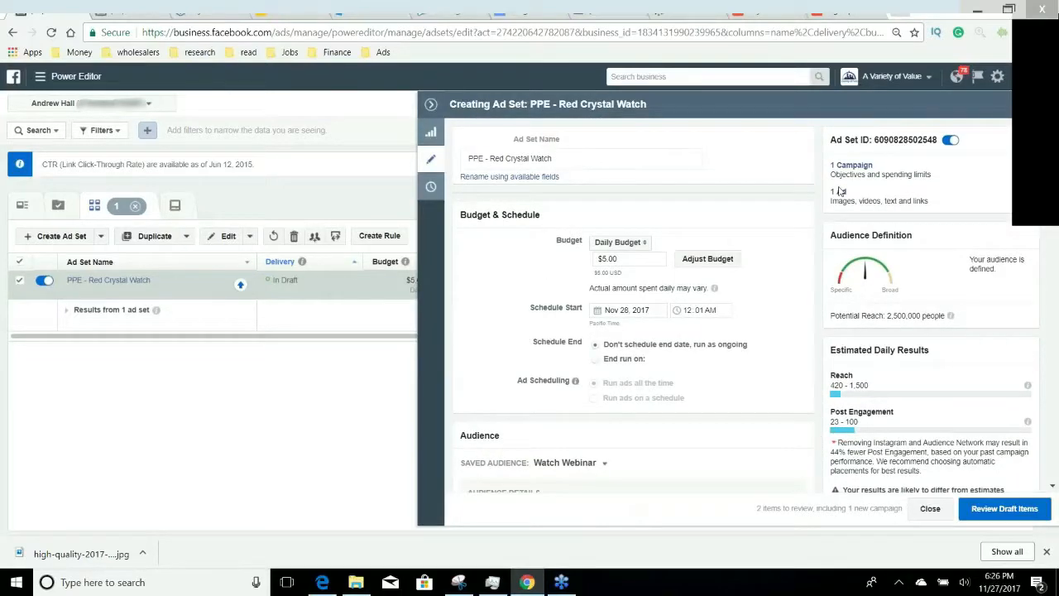
left_click(639, 163)
type("- W")
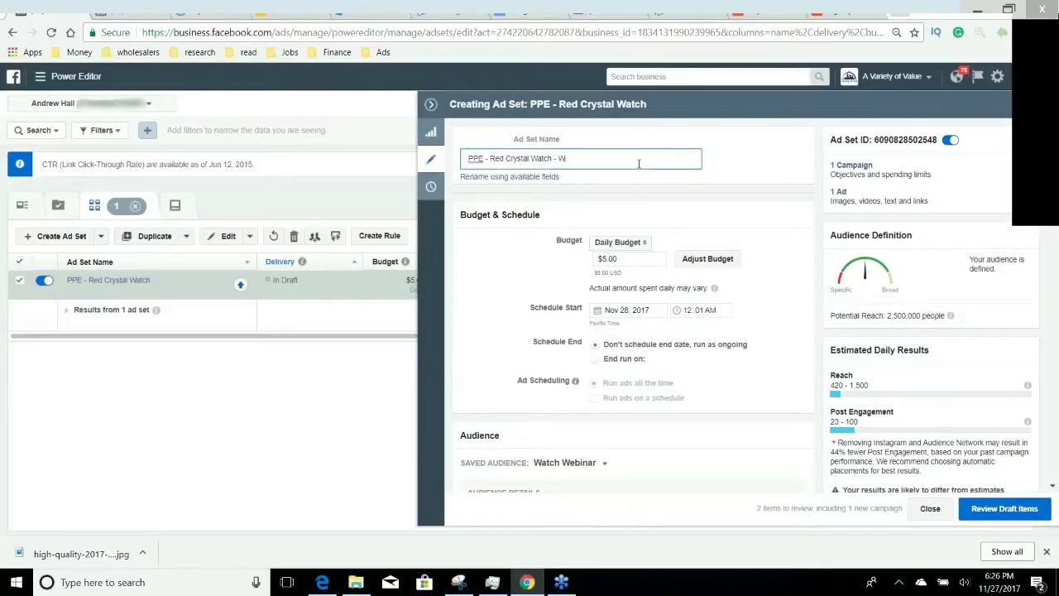
type("atch US")
left_click_drag(888, 318, 916, 318)
Open the ad set's ad for editing and set its Facebook Page to Luxury Watches
left_click(838, 192)
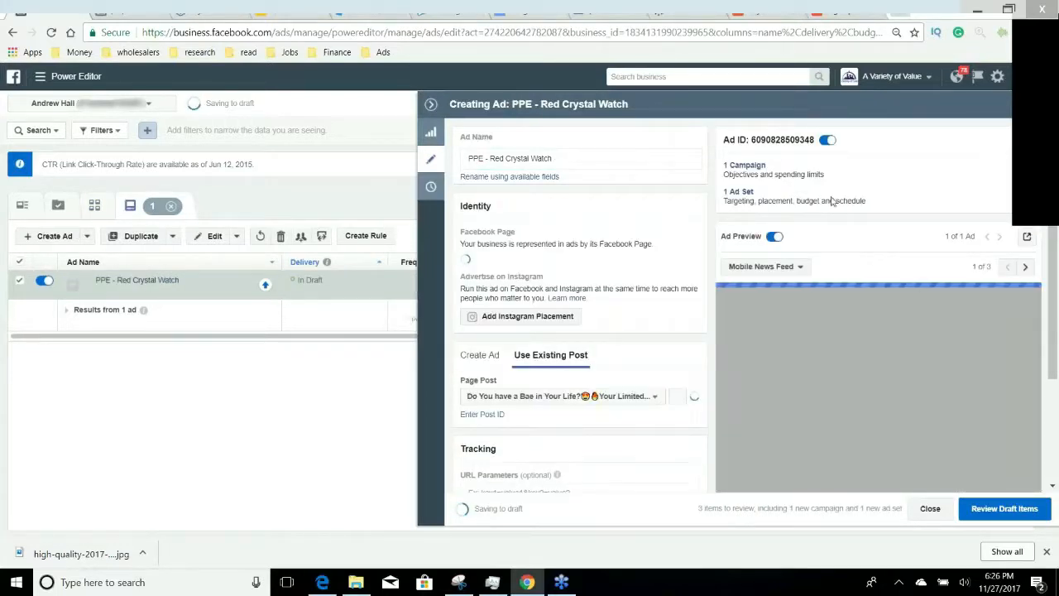
left_click(534, 262)
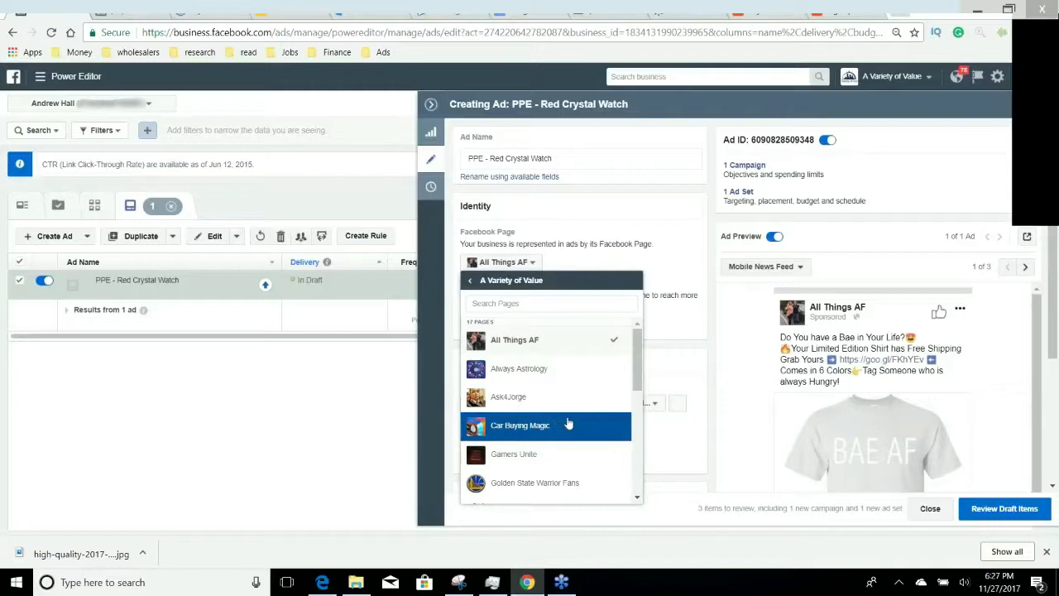
scroll(568, 423, "down", 3)
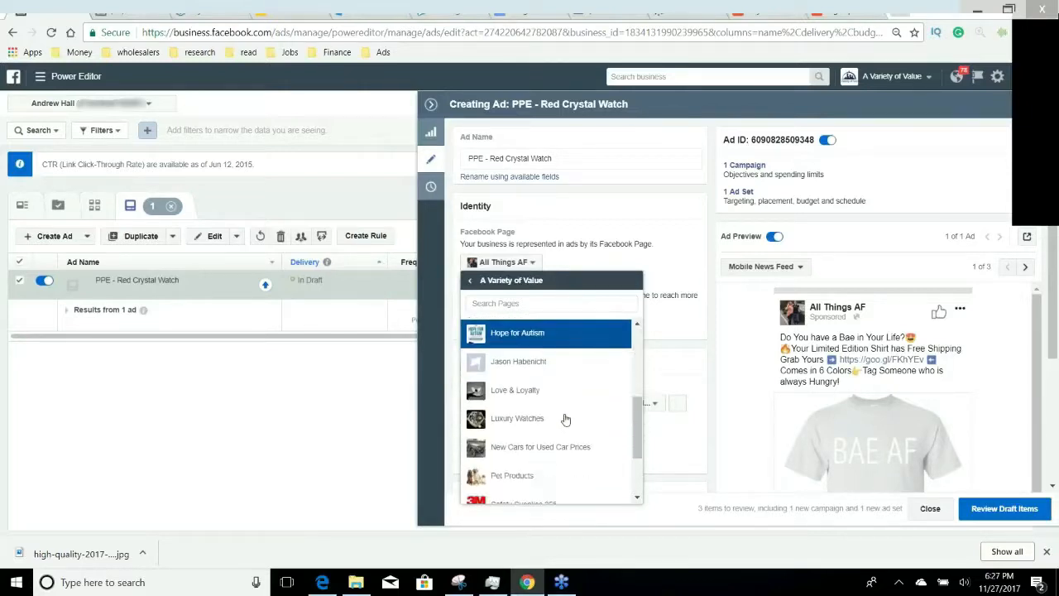
left_click(565, 420)
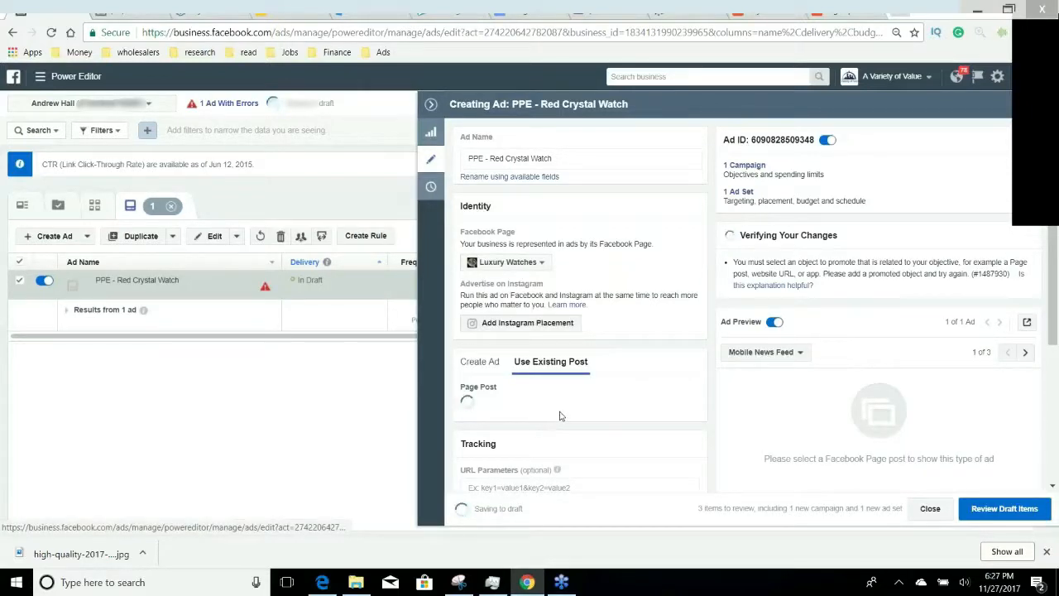
Examine the image and video/slideshow options for creating a new ad, and return to using an existing post
scroll(659, 384, "down", 2)
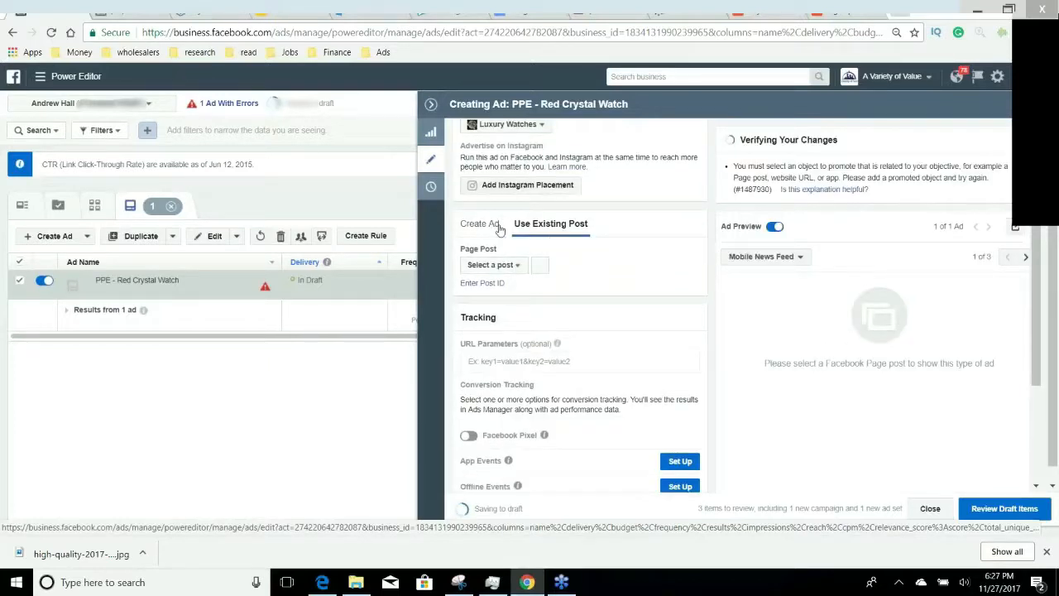
left_click(474, 225)
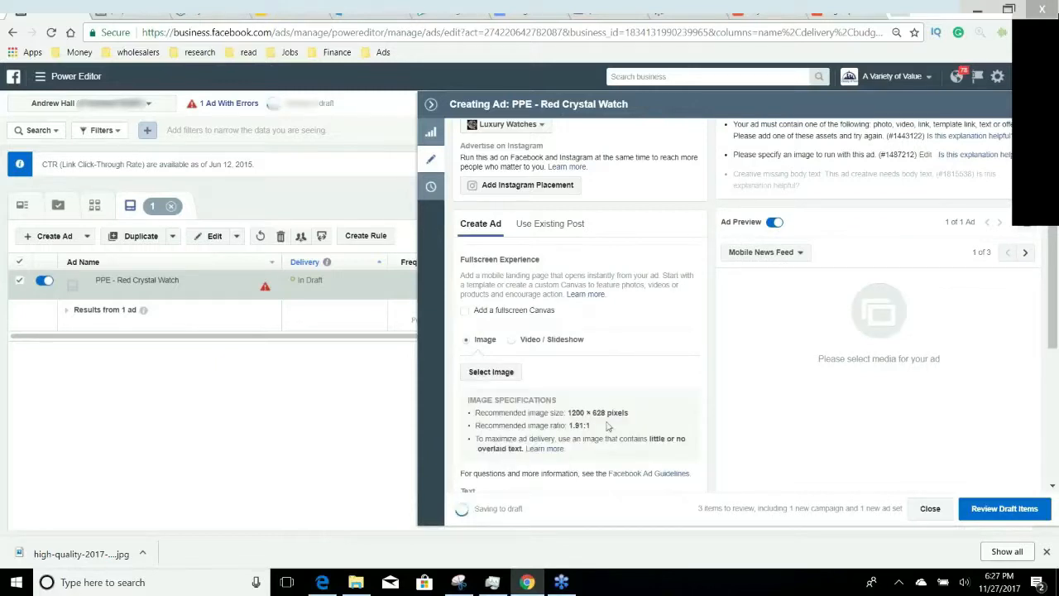
left_click(512, 340)
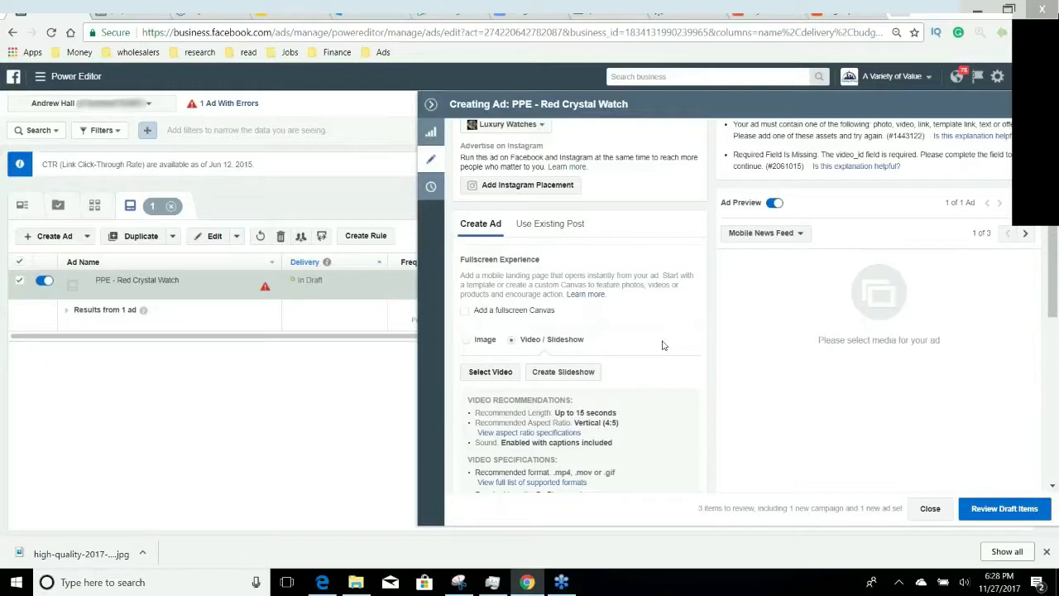
left_click(579, 228)
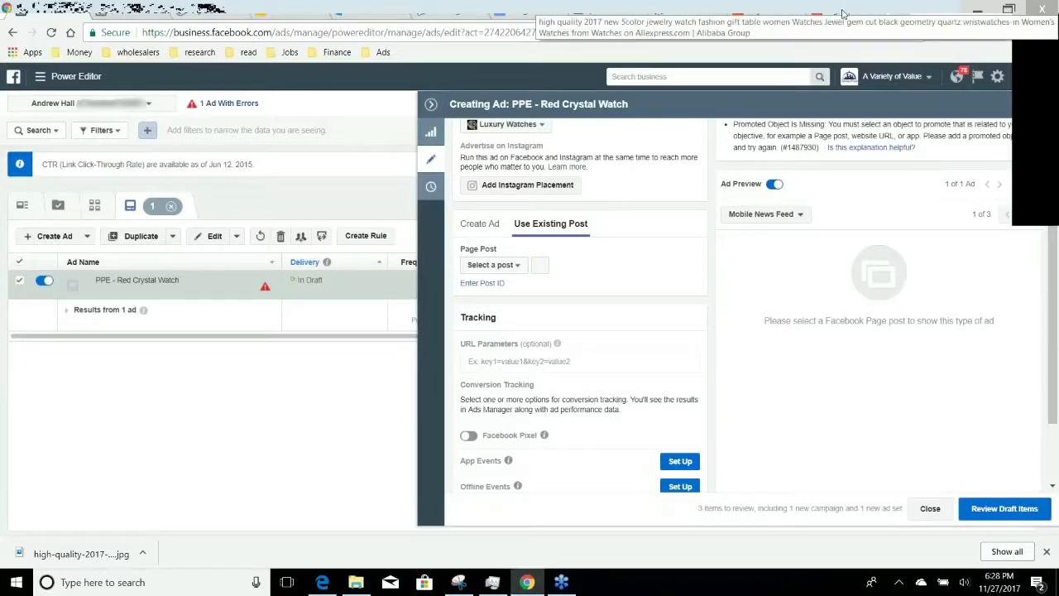
Open canva.com in a new browser tab
left_click(902, 11)
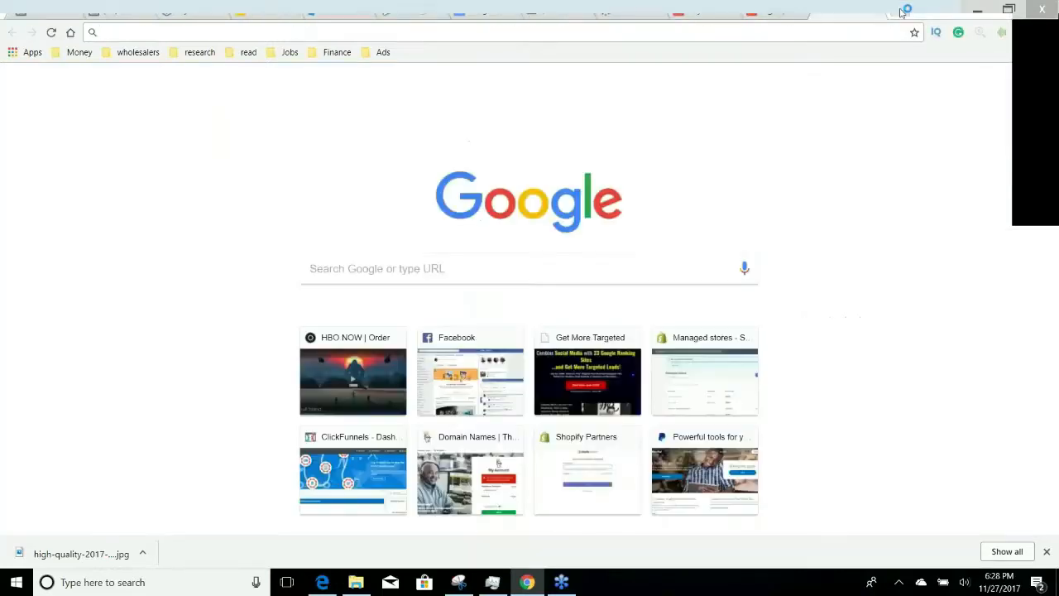
type("canva.com")
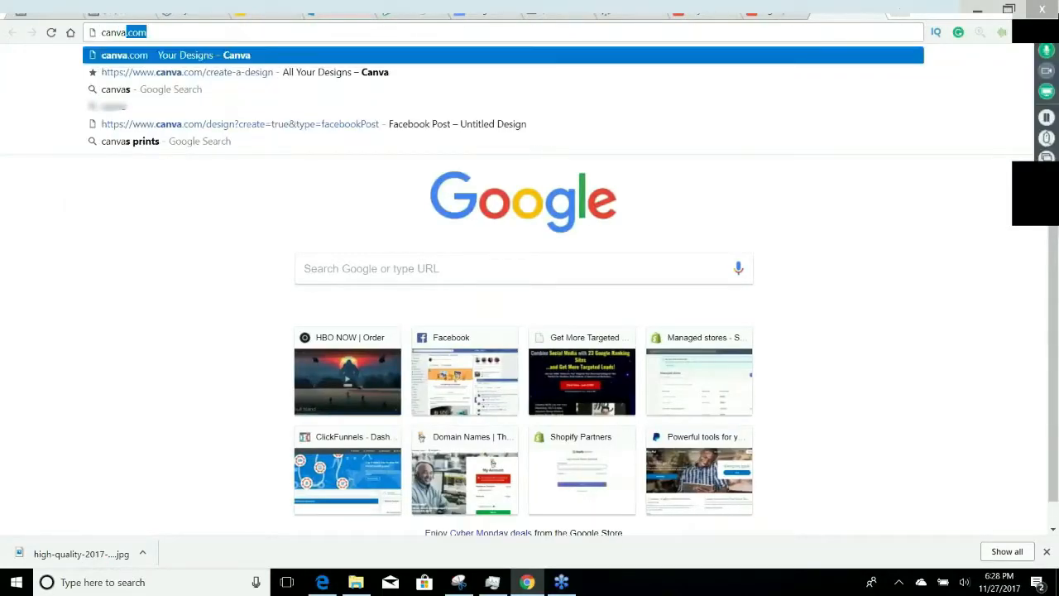
key("Return")
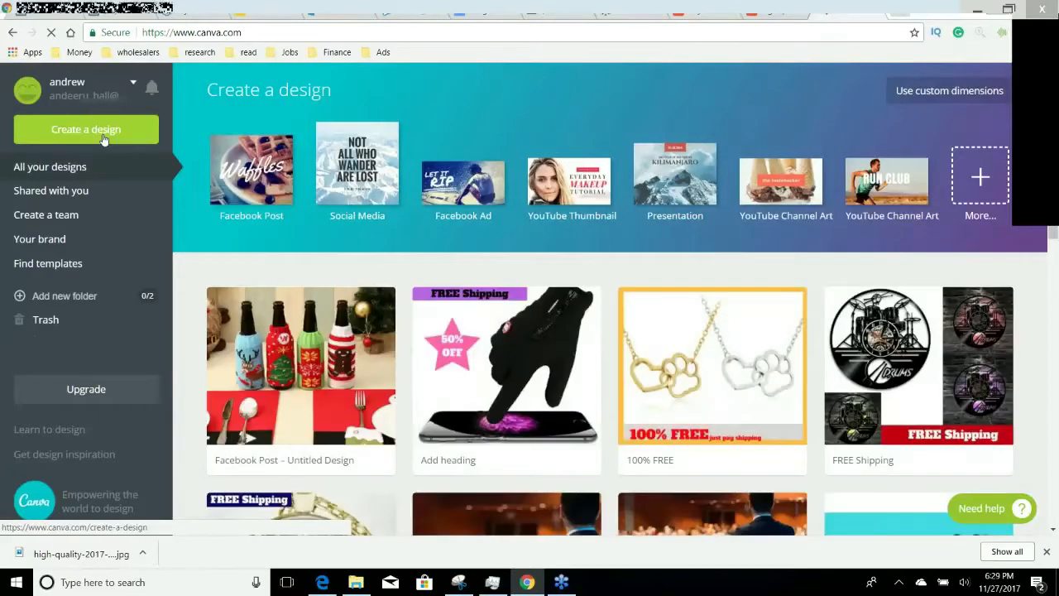
Browse Canva's design types and start a new blank Facebook Post design
left_click(104, 137)
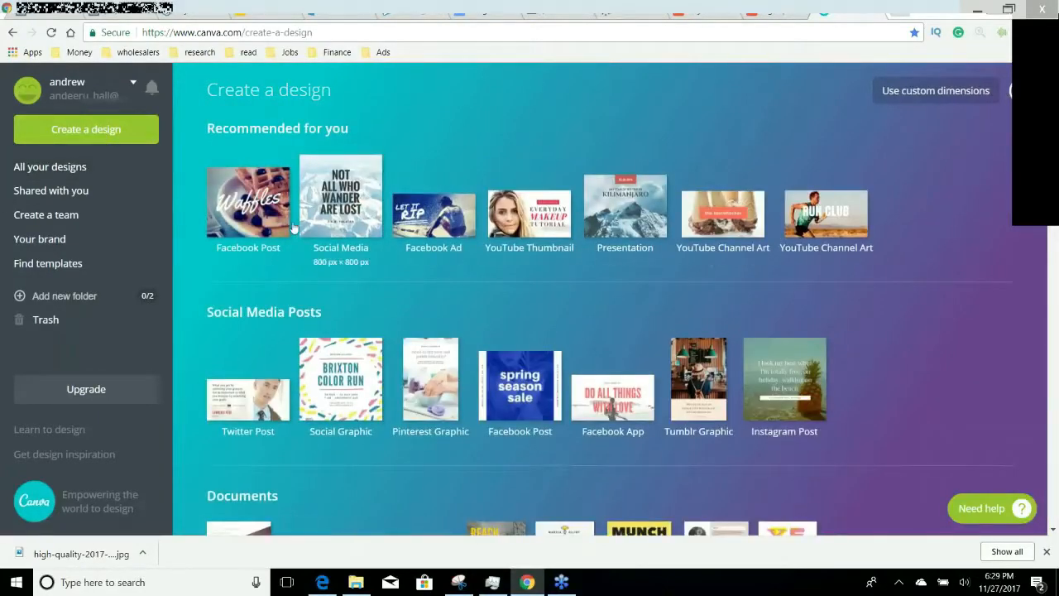
scroll(796, 235, "down", 4)
scroll(559, 250, "down", 9)
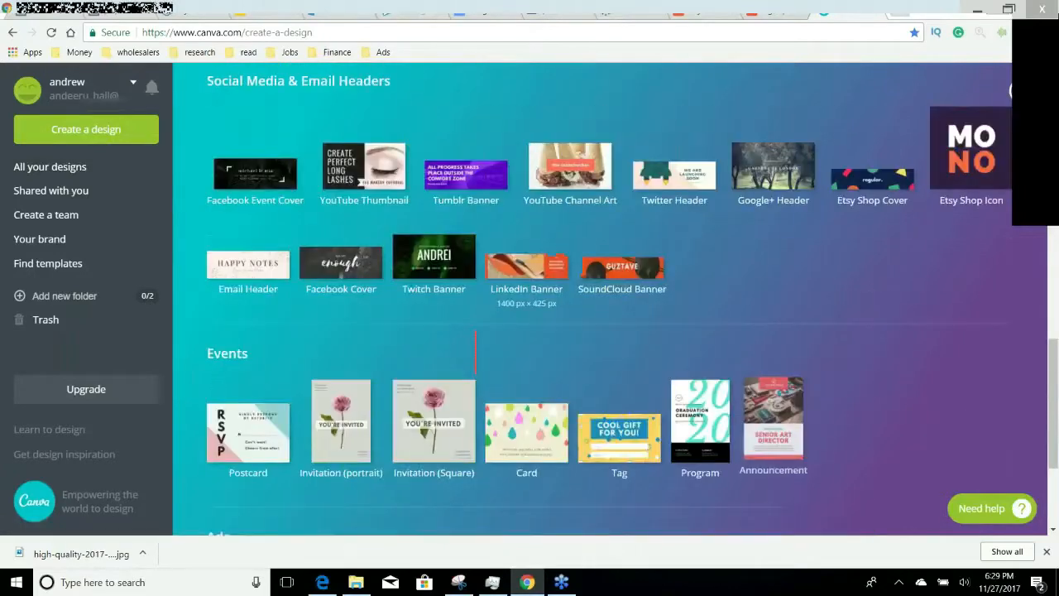
scroll(574, 298, "up", 4)
scroll(576, 343, "up", 8)
left_click(517, 236)
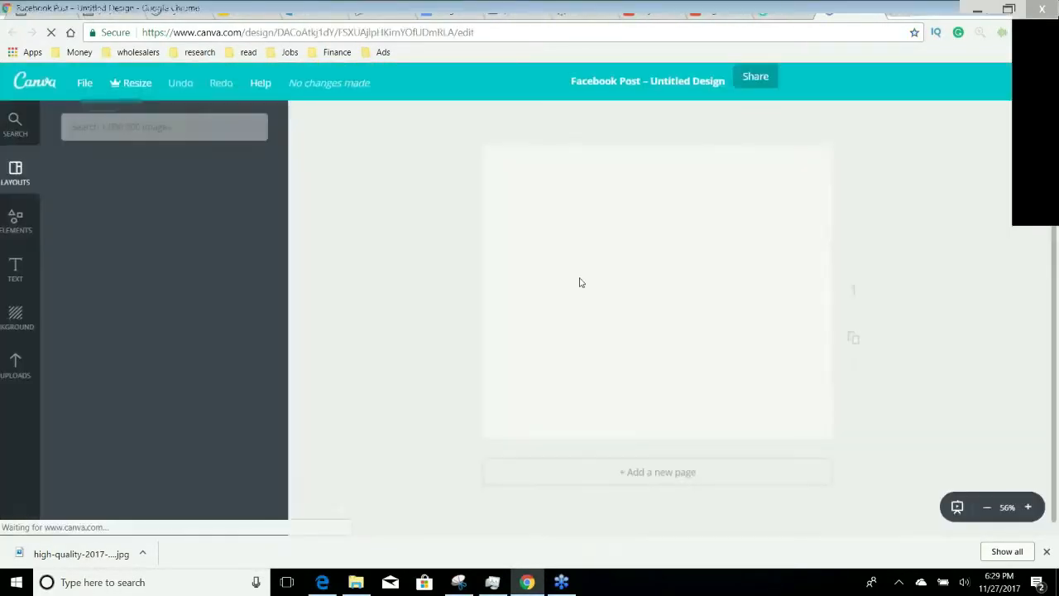
Upload the downloaded red watch image to the design's uploads and place it on the blank page
left_click(24, 366)
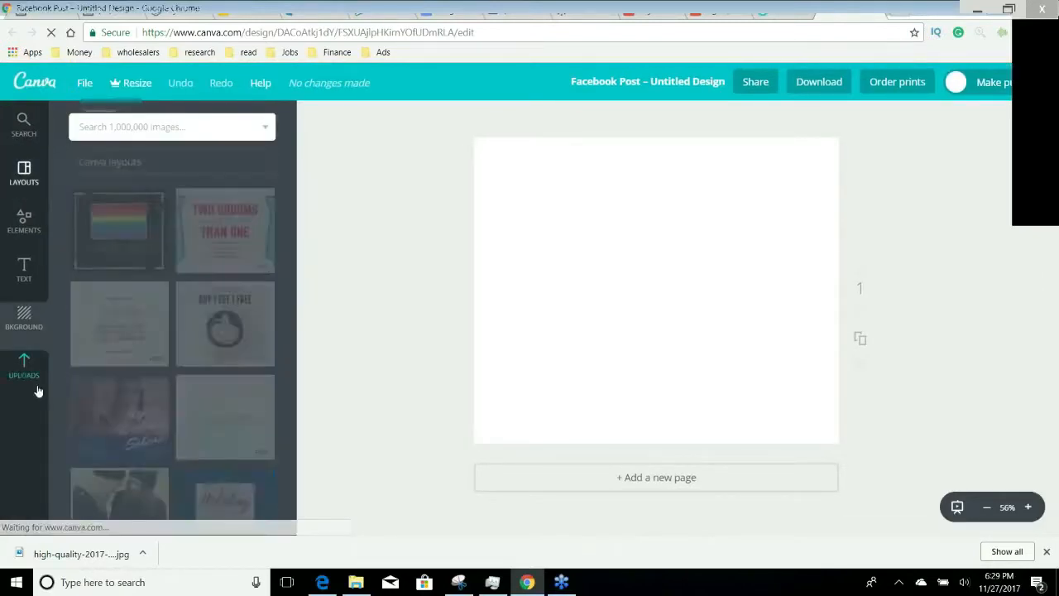
left_click_drag(101, 529, 185, 366)
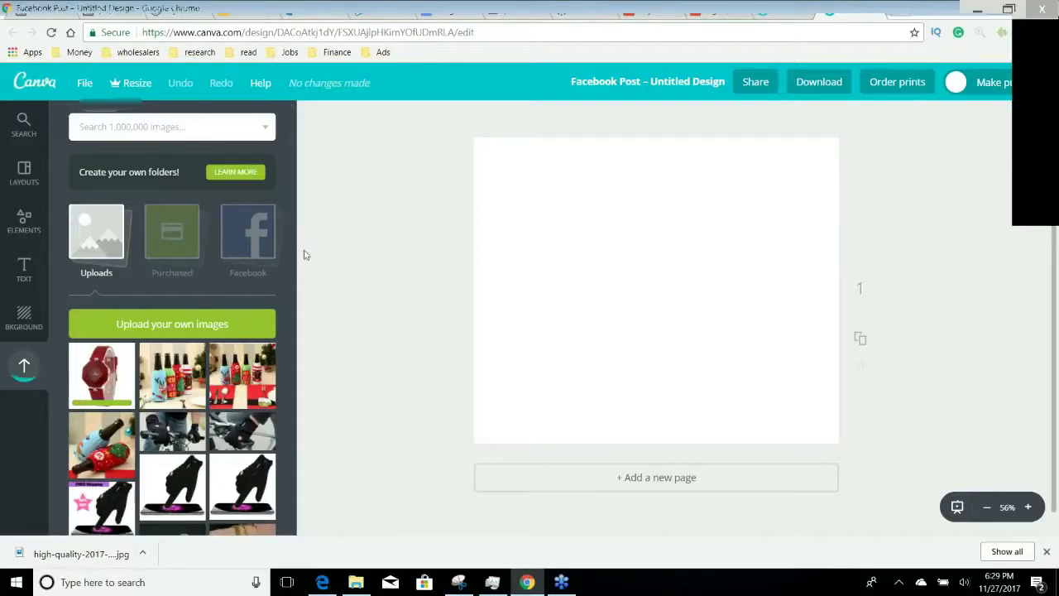
left_click(122, 364)
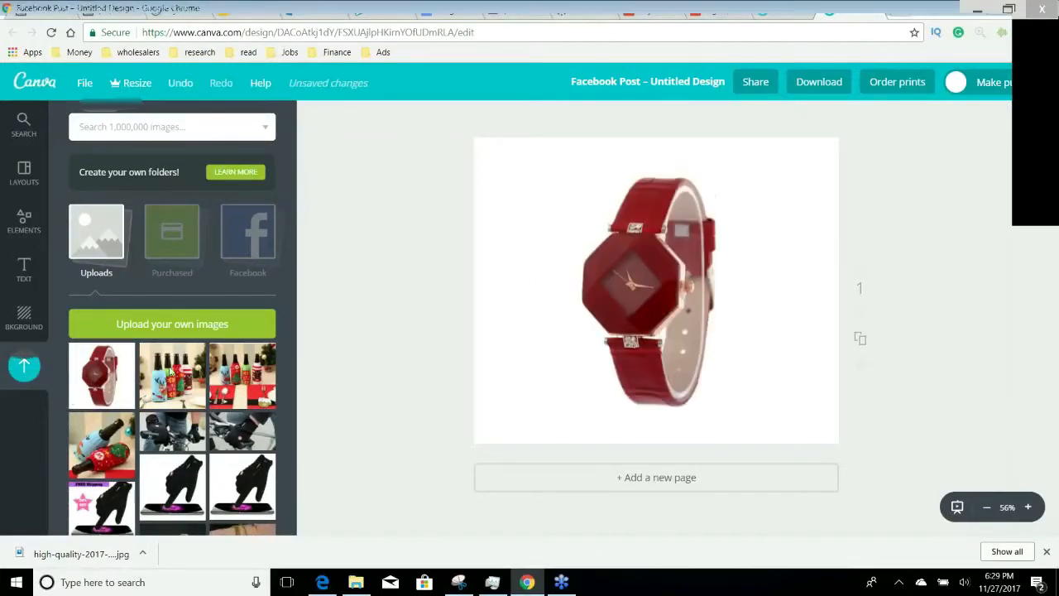
Enlarge the watch image to about the page's full height and shift it towards the right side of the page
left_click_drag(532, 414, 489, 457)
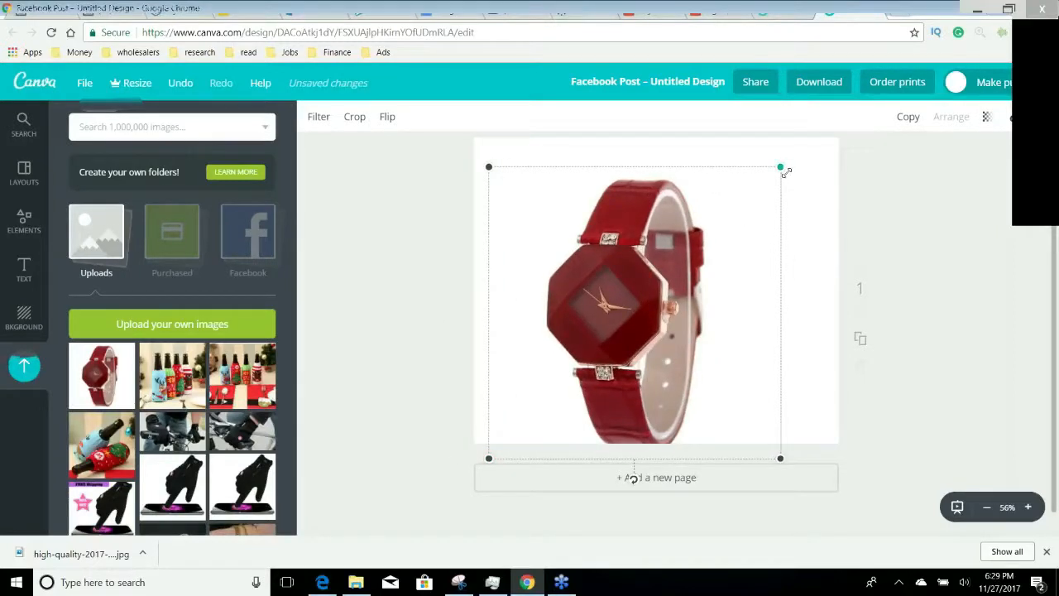
left_click_drag(782, 169, 798, 149)
left_click_drag(715, 236, 723, 281)
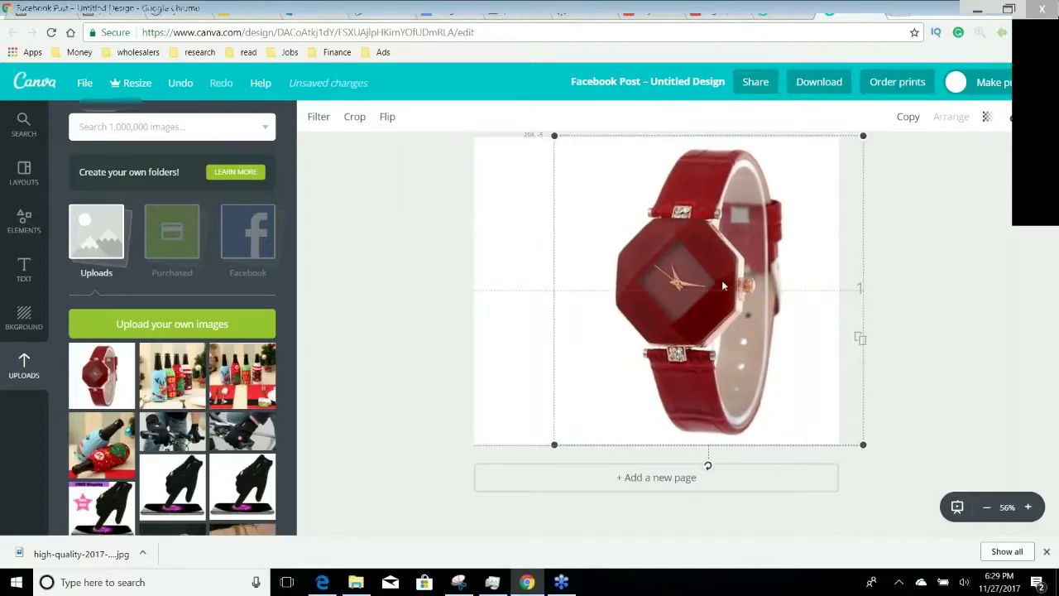
key("shift+Left")
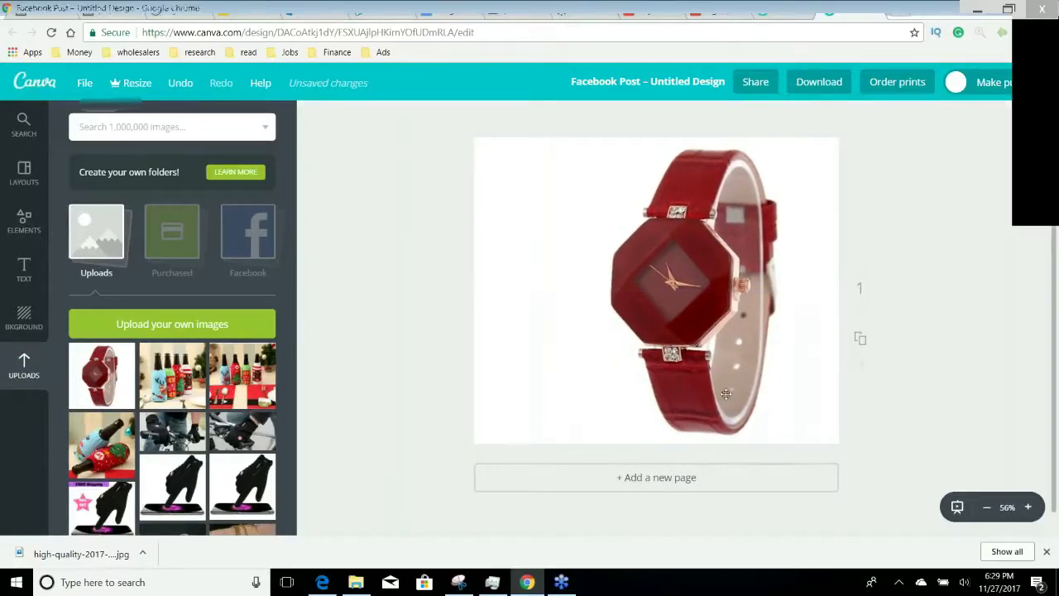
left_click(722, 286)
mouse_move(710, 470)
left_mouse_down()
mouse_move(747, 458)
mouse_move(696, 453)
mouse_move(664, 430)
mouse_move(682, 436)
mouse_move(664, 456)
mouse_move(704, 466)
left_mouse_up()
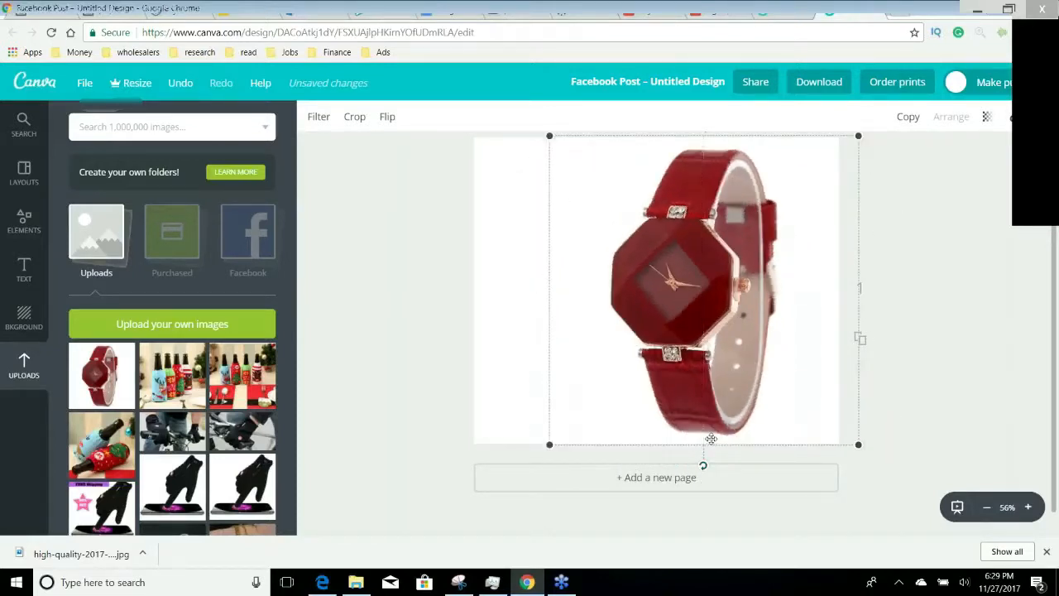
left_click_drag(713, 353, 725, 352)
left_click(570, 264)
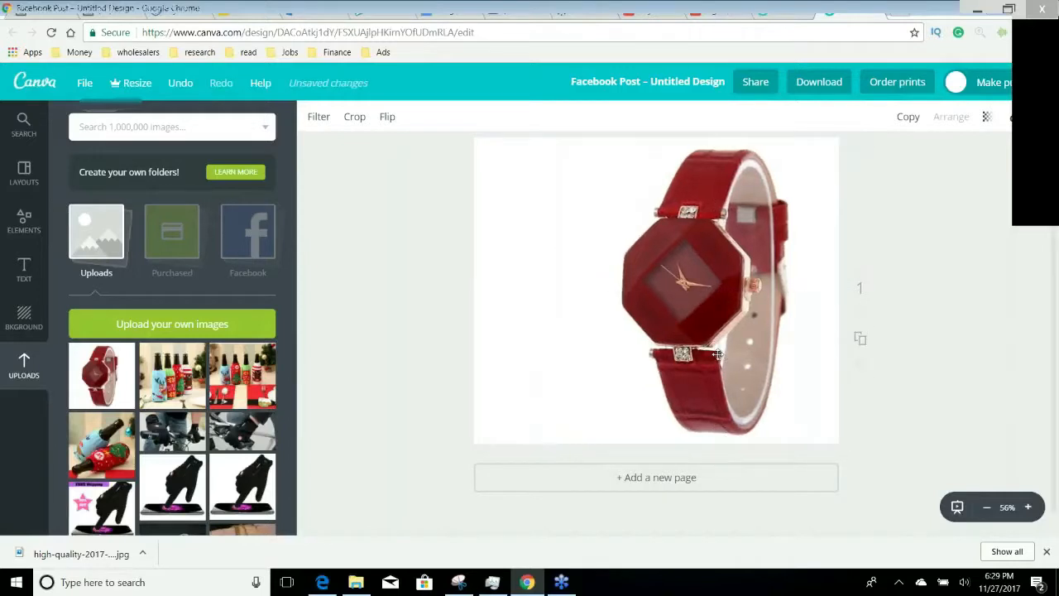
Add a heading to the design and set its font to Alfa Slab One
left_click(25, 277)
left_click(240, 203)
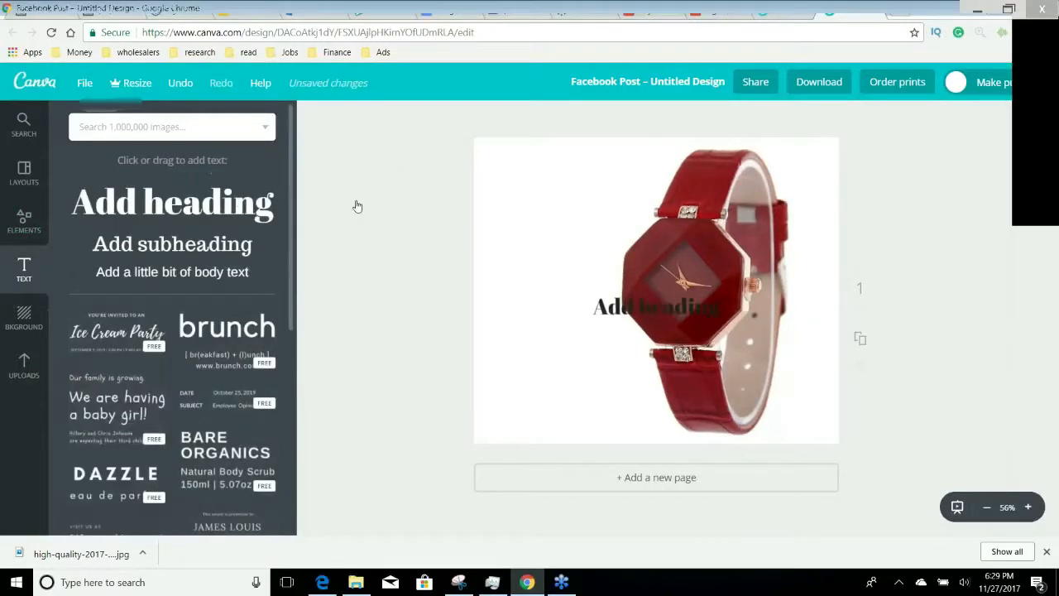
left_click(352, 116)
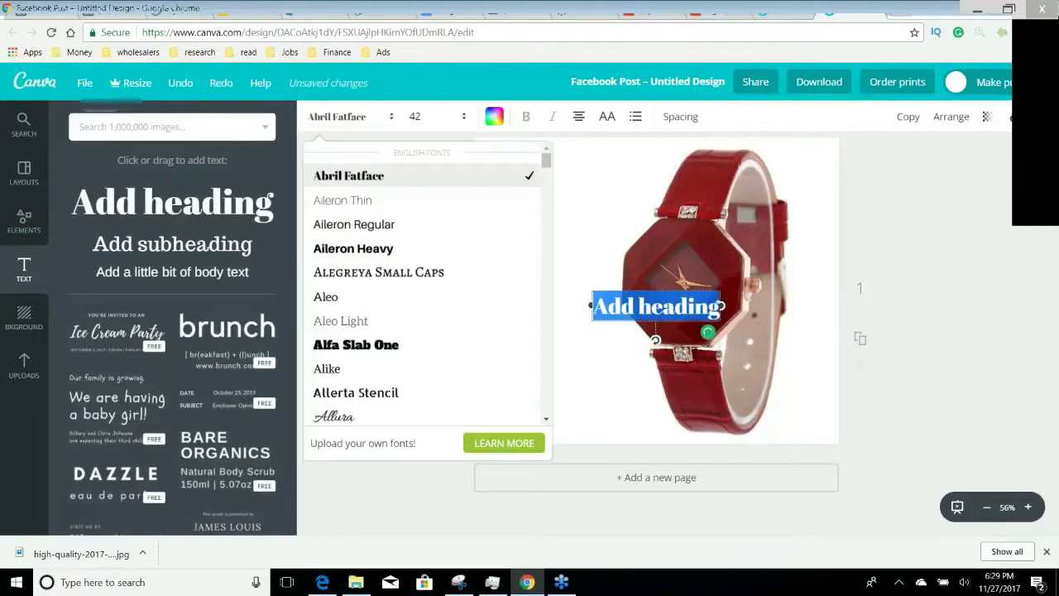
left_click(377, 347)
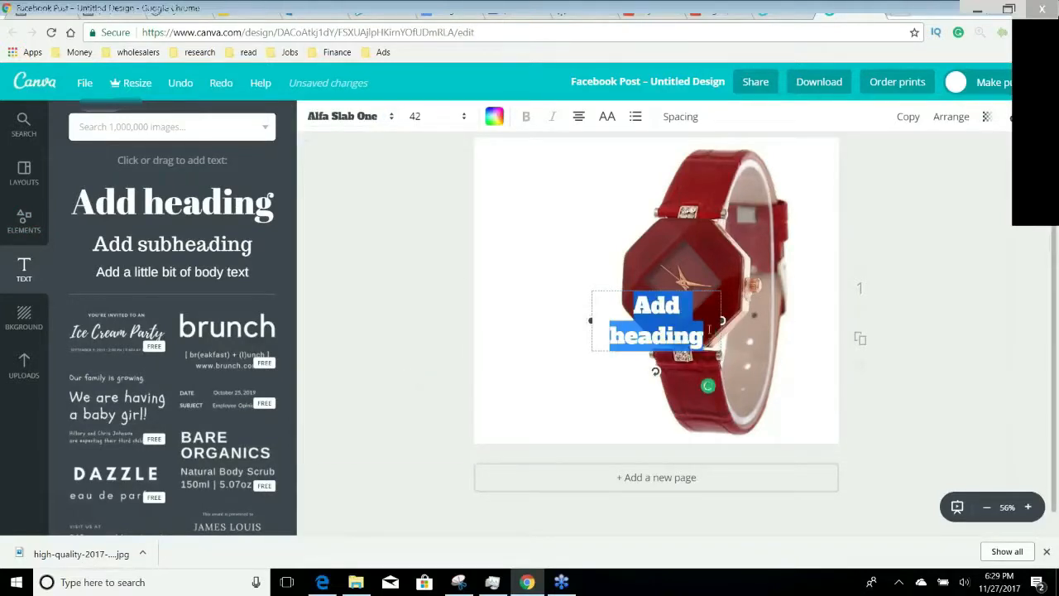
Widen the heading to fit one line near the page's lower left and replace its text with "FREE Shipping"
left_click_drag(722, 321, 631, 387)
double_click(629, 389)
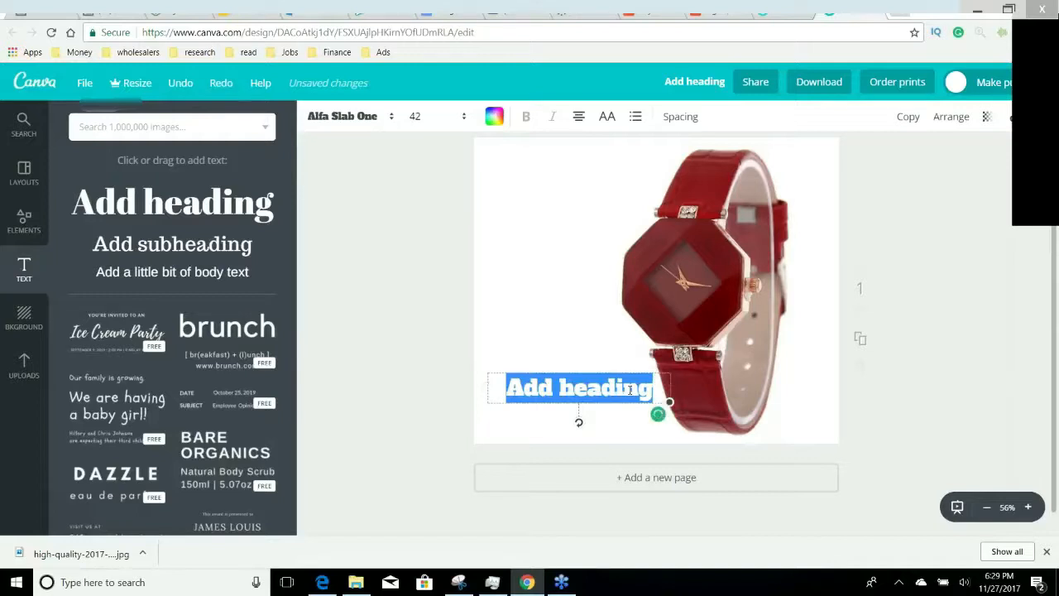
type("FREE")
type("Shipping")
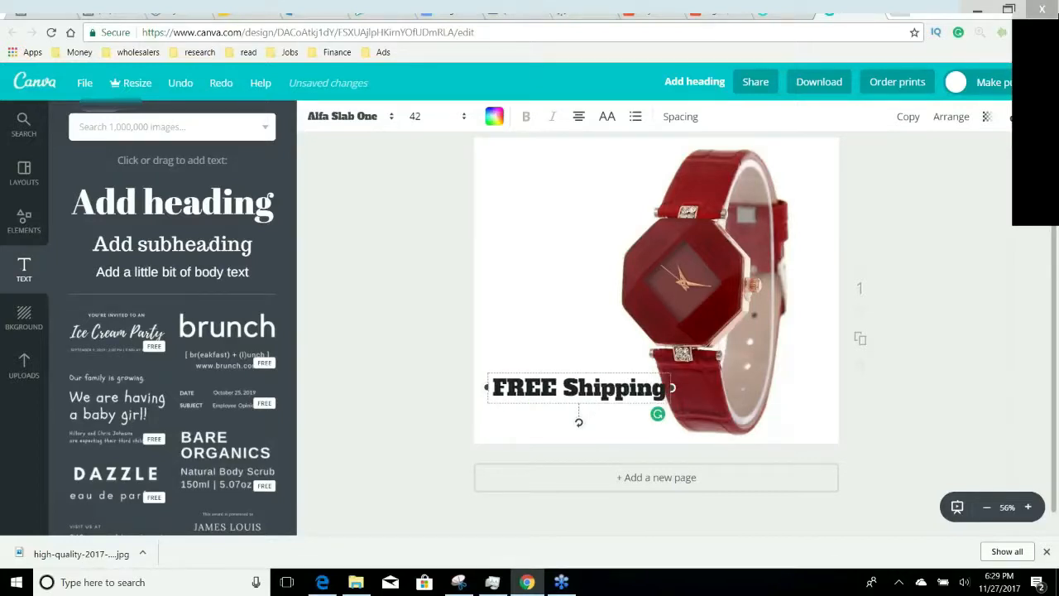
Set the "FREE Shipping" text to the custom gold colour d29237 and move it down into the page's lower-left corner
left_click(494, 116)
left_click(504, 183)
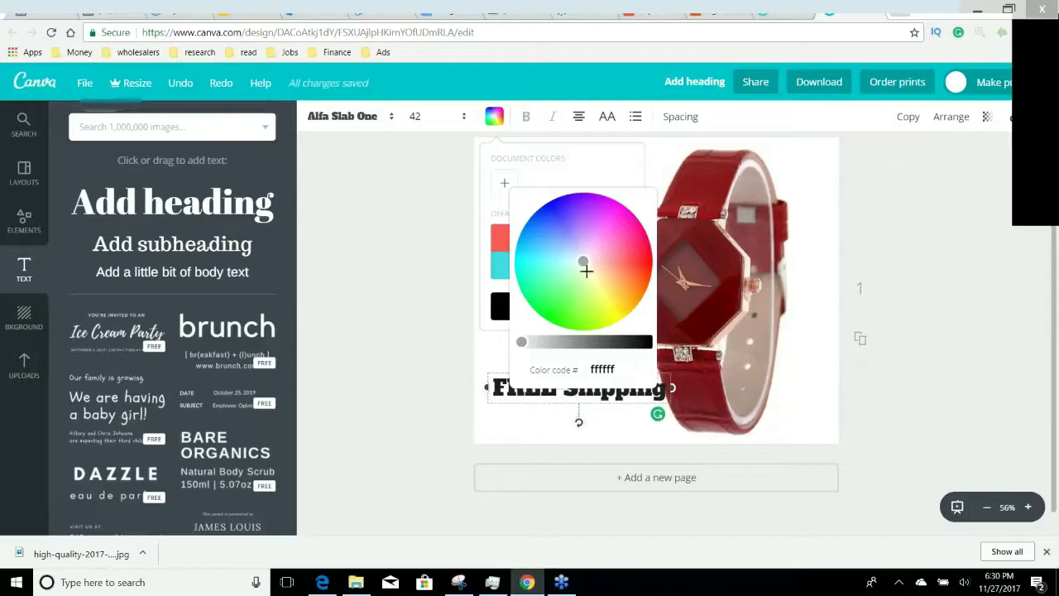
left_click_drag(584, 261, 633, 278)
left_click_drag(526, 341, 543, 341)
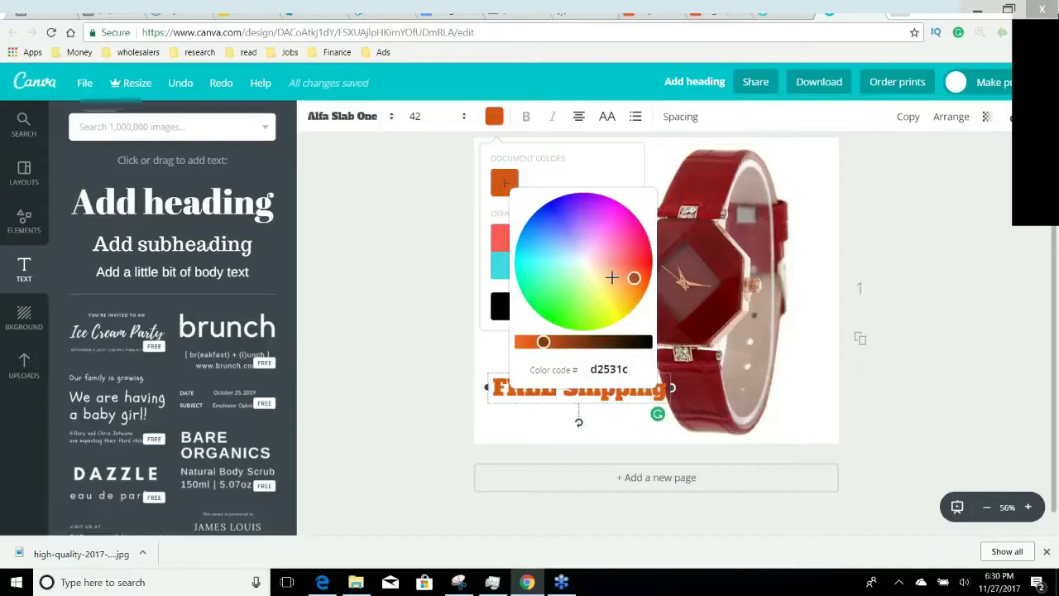
left_click_drag(633, 278, 620, 287)
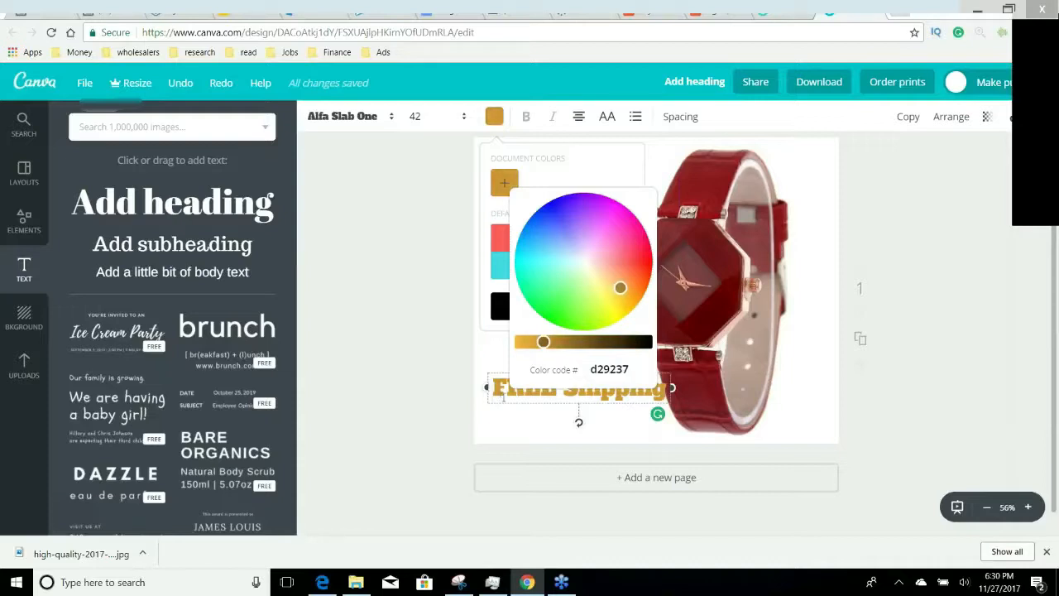
left_click(547, 427)
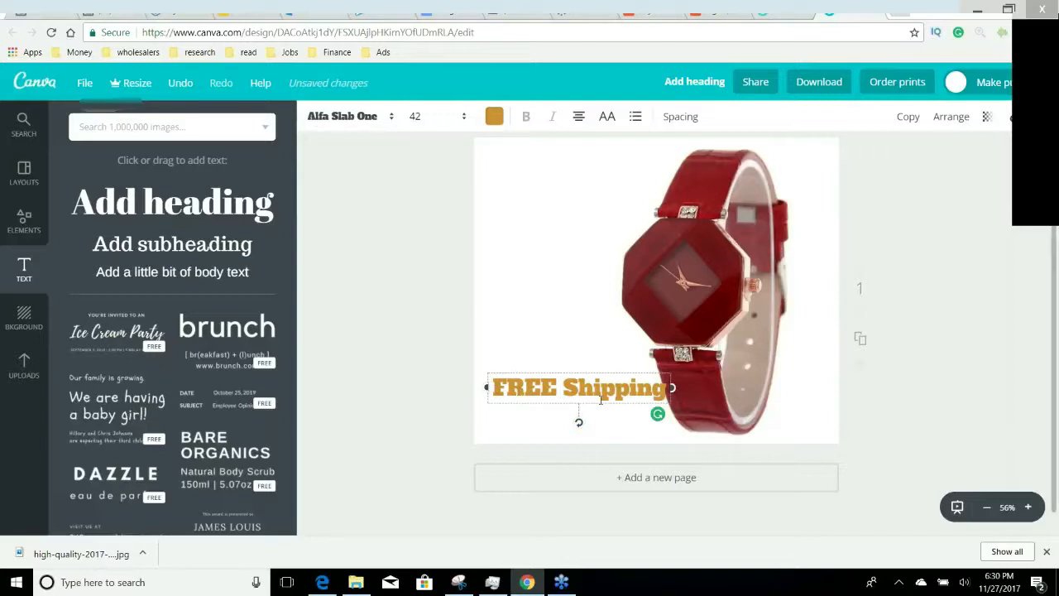
left_click_drag(585, 406, 579, 441)
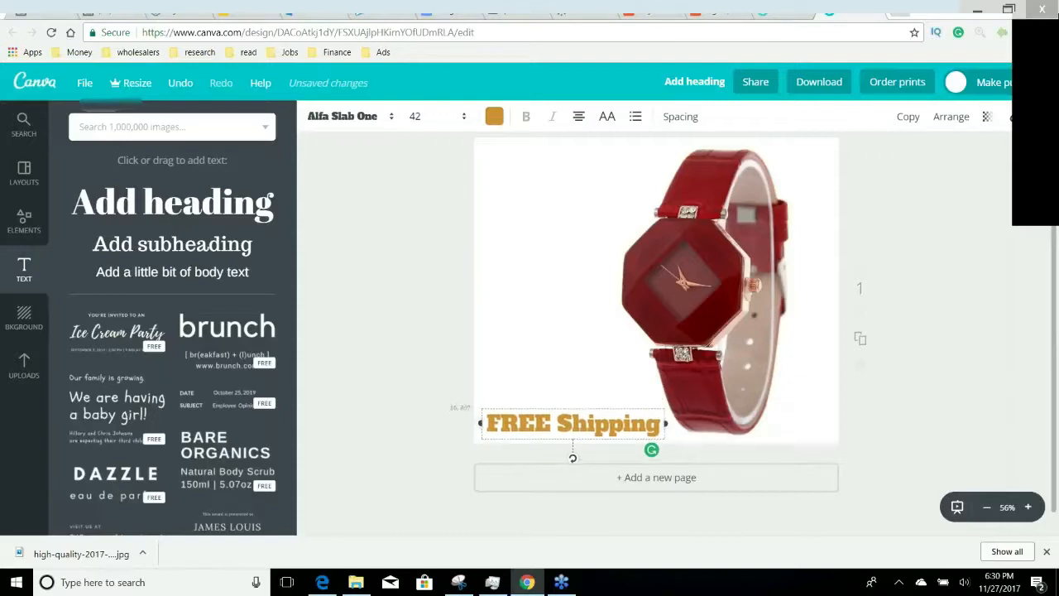
Try the Aileron Heavy font on the "FREE Shipping" text and switch back to Alfa Slab One
left_click(380, 118)
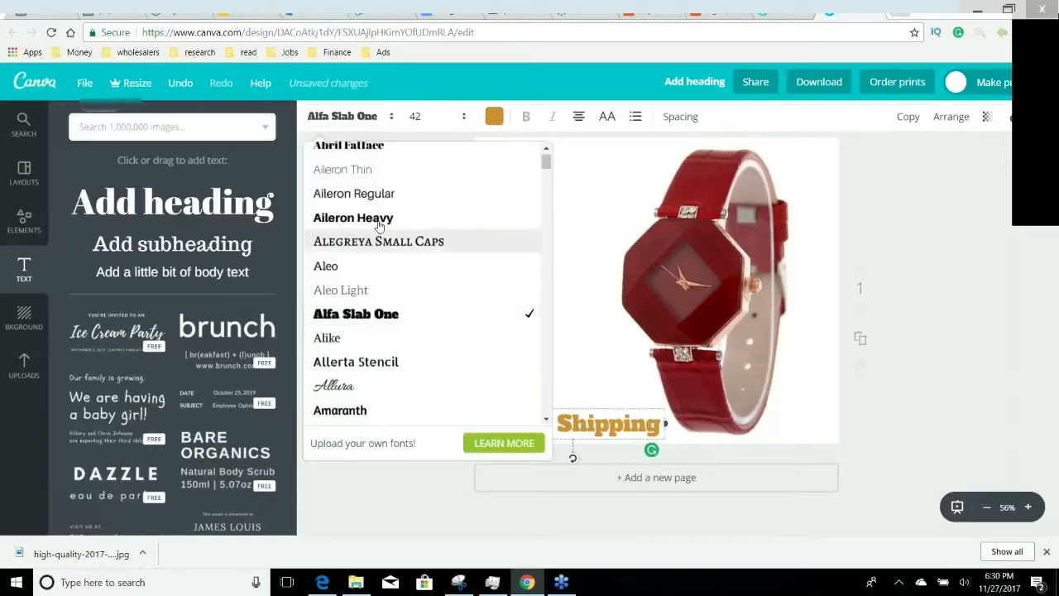
left_click(356, 217)
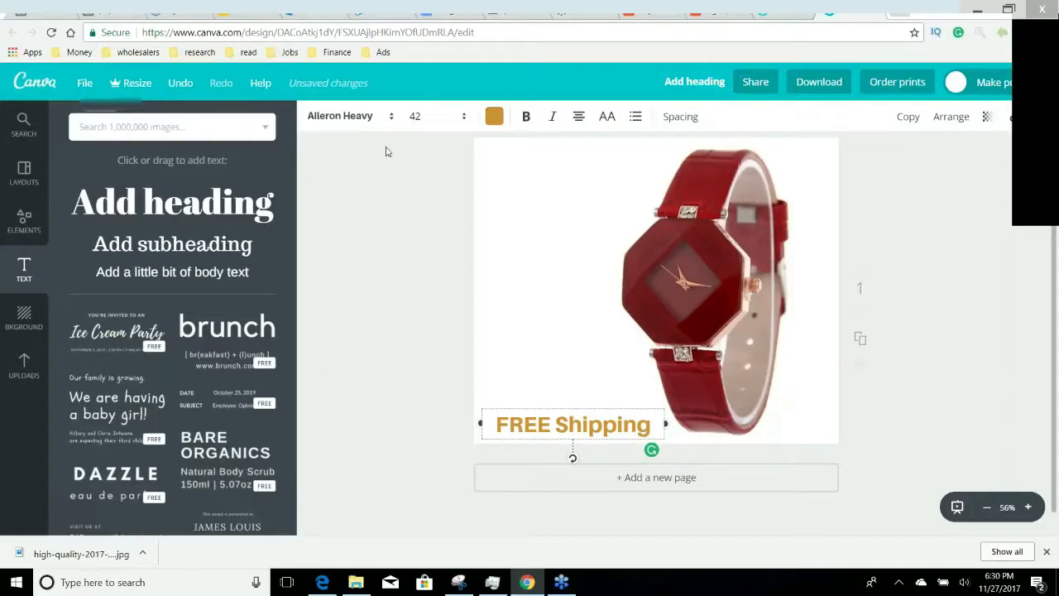
left_click(387, 116)
left_click(387, 343)
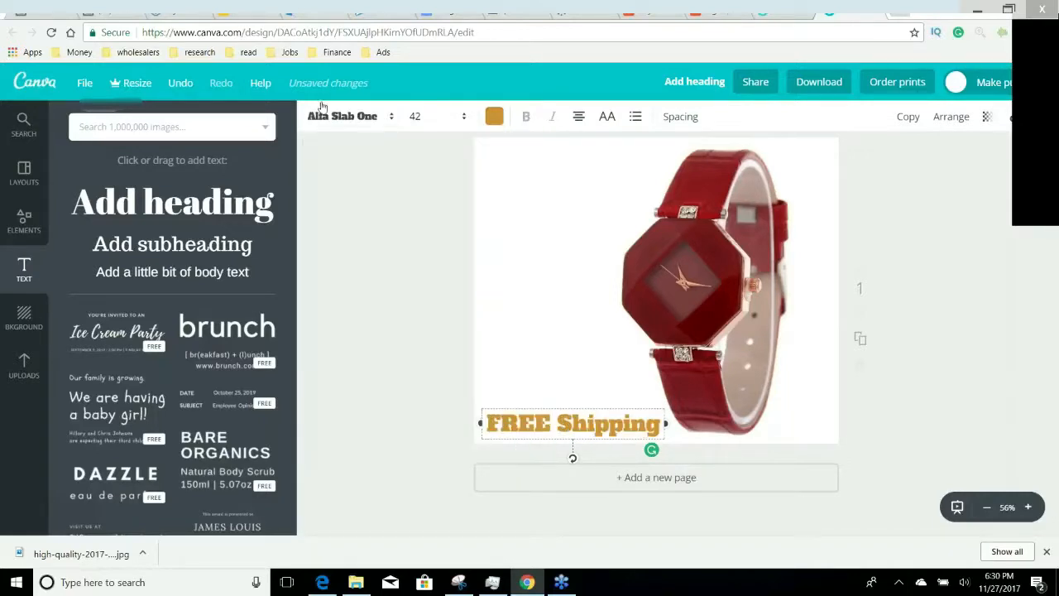
Try the Alike and Coustard fonts on the "FREE Shipping" text
left_click(341, 116)
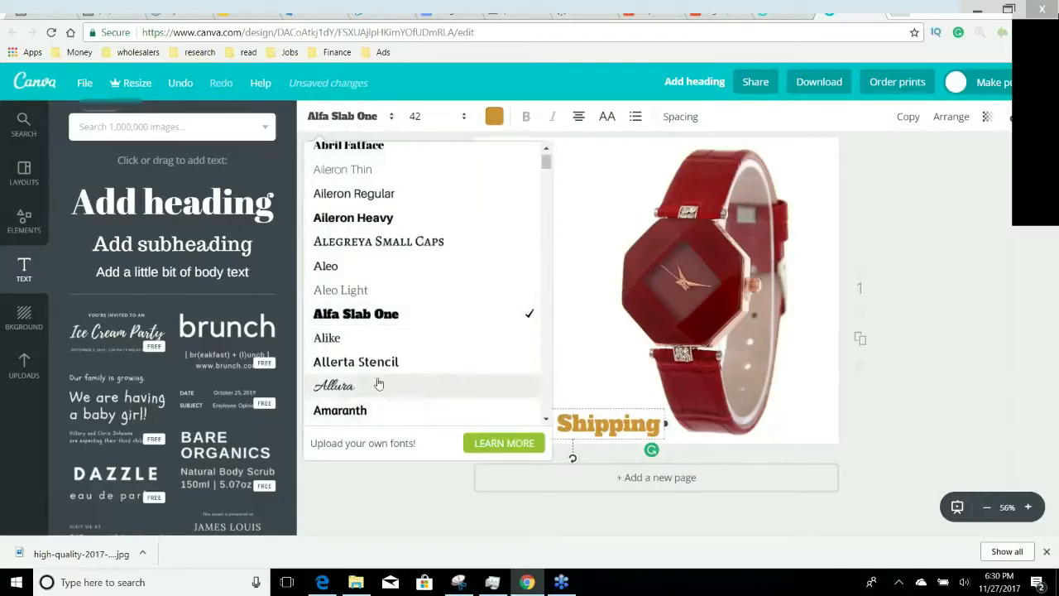
left_click(353, 339)
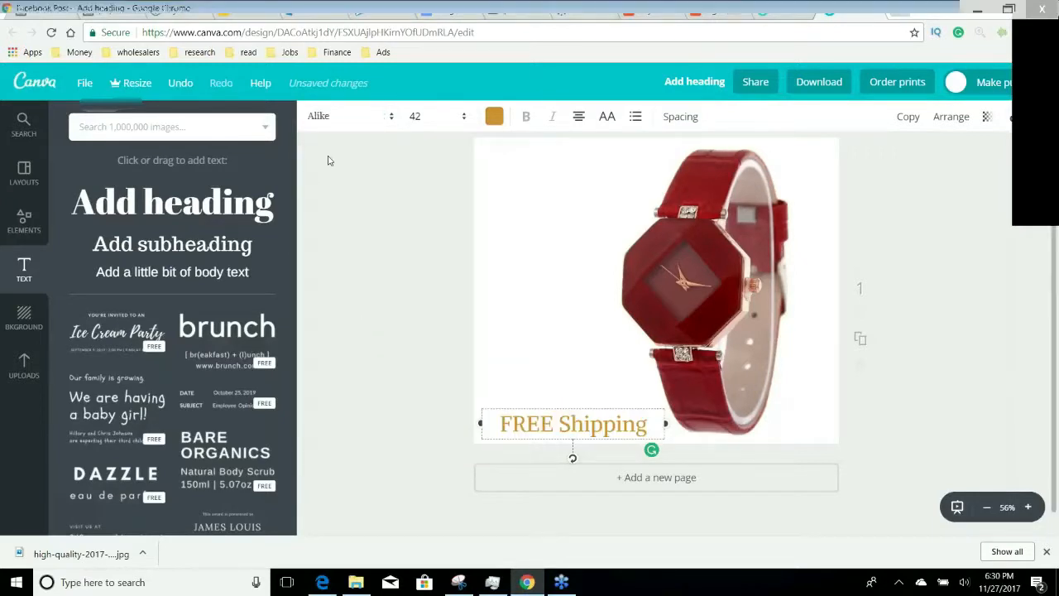
left_click(338, 116)
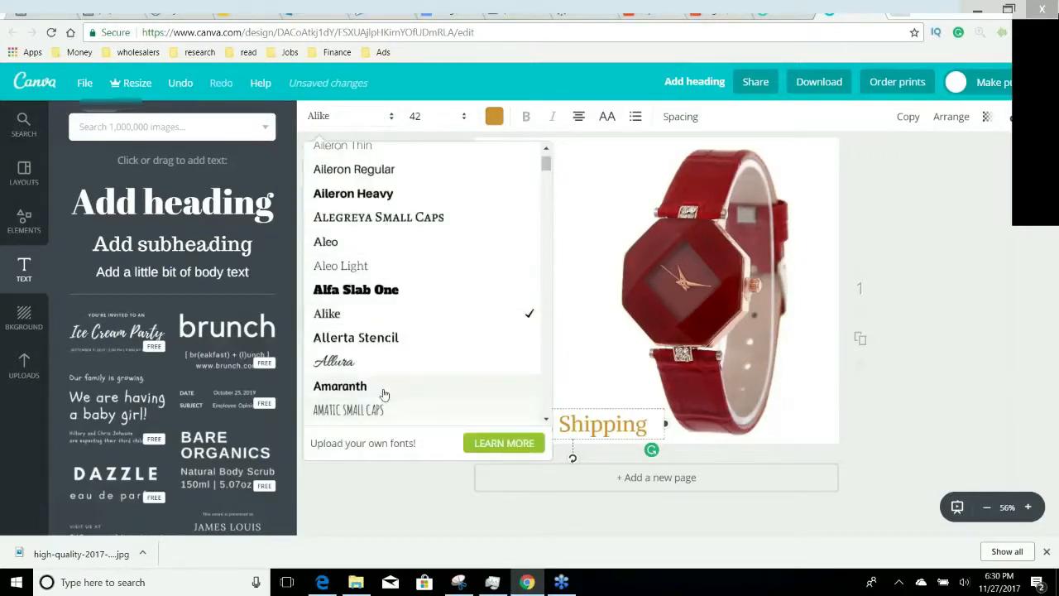
scroll(377, 379, "down", 1)
scroll(375, 364, "down", 1)
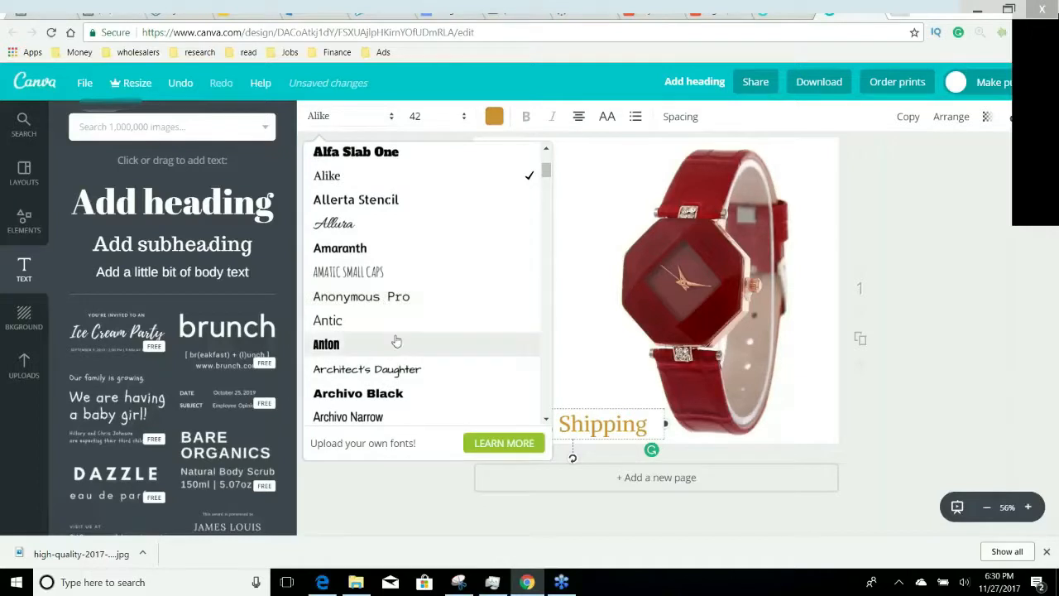
scroll(394, 338, "down", 1)
scroll(398, 337, "down", 2)
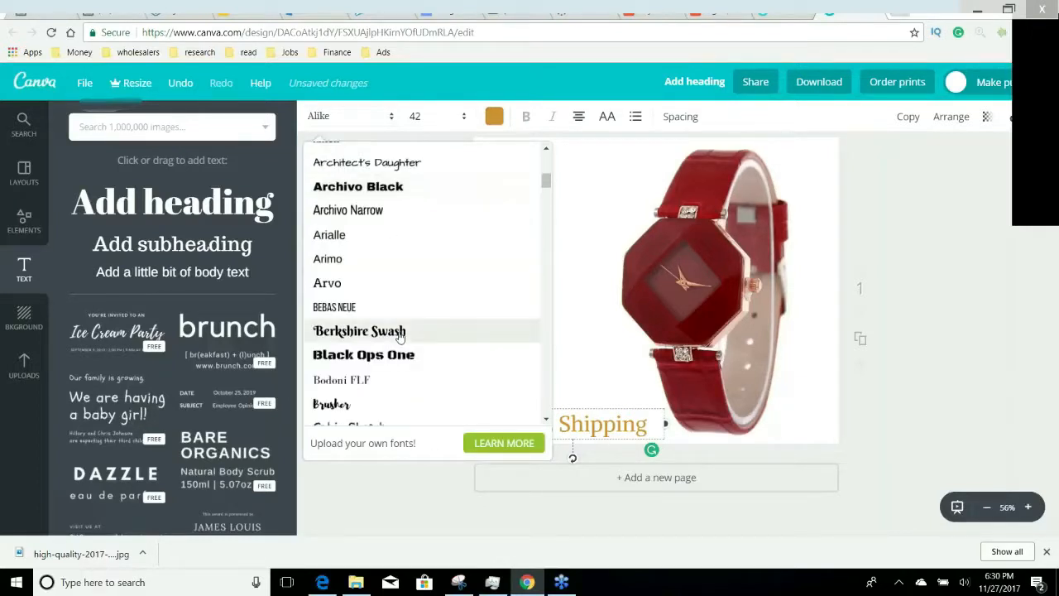
scroll(417, 350, "down", 1)
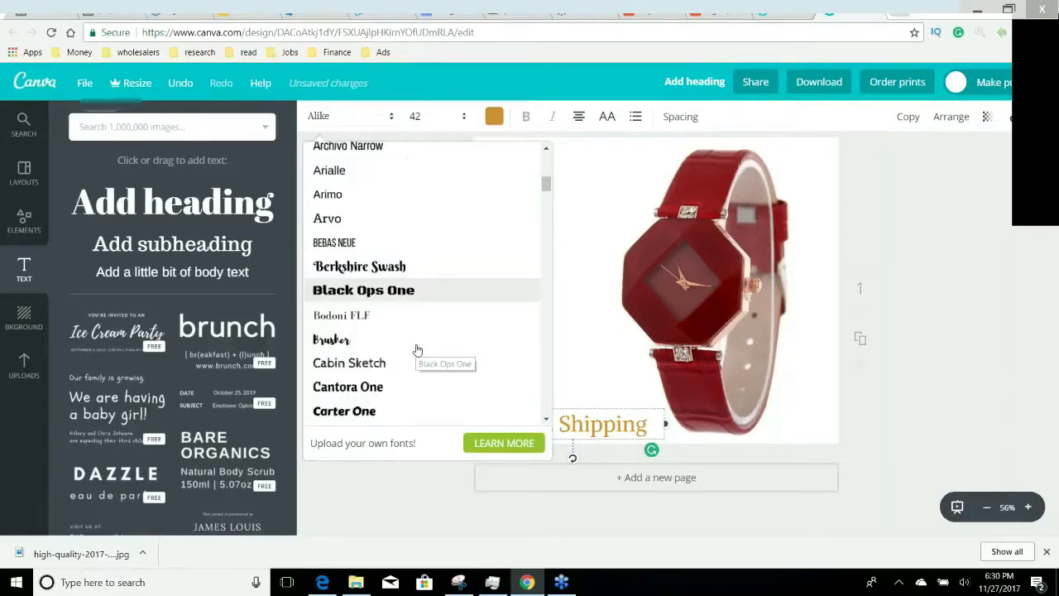
scroll(417, 350, "down", 2)
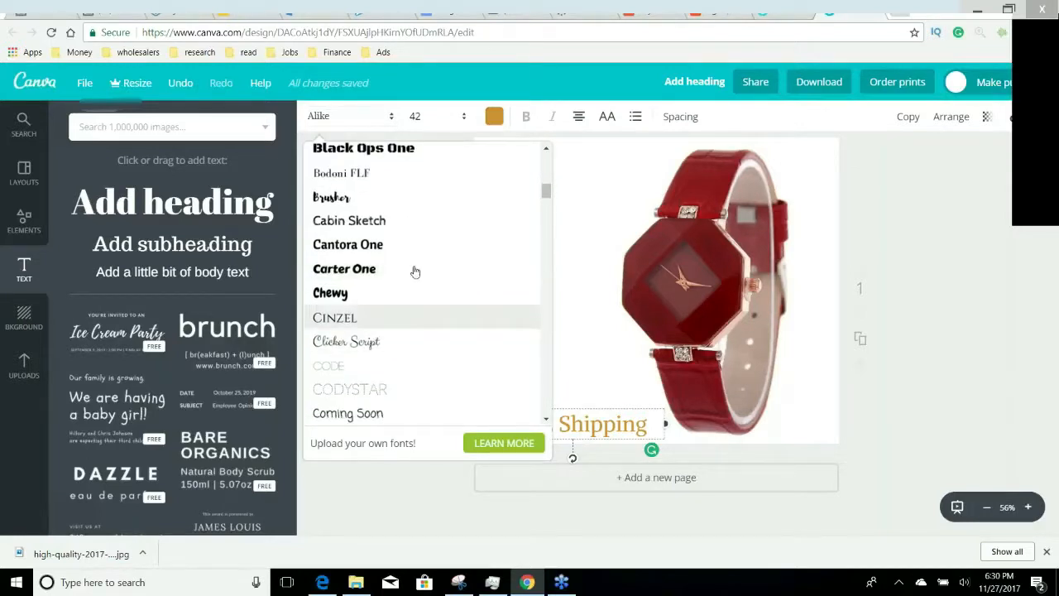
scroll(416, 337, "down", 1)
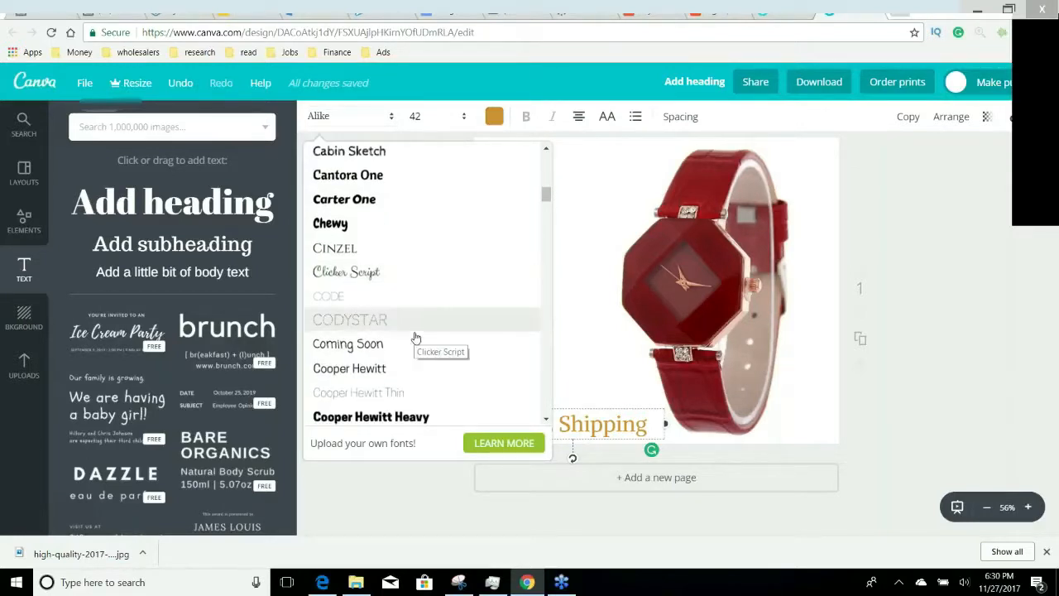
scroll(415, 337, "down", 1)
scroll(413, 336, "down", 1)
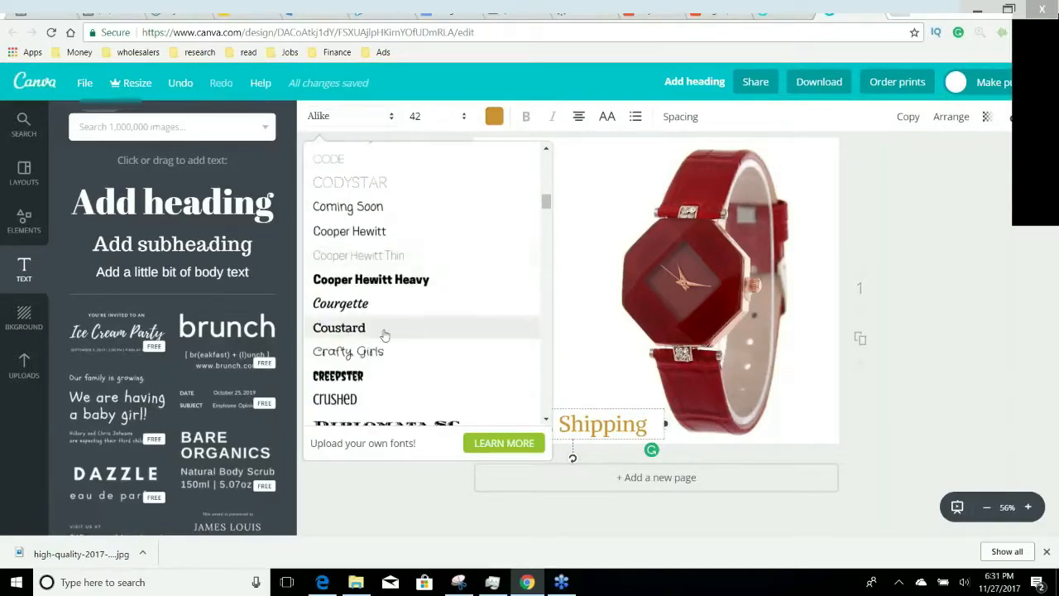
left_click(383, 335)
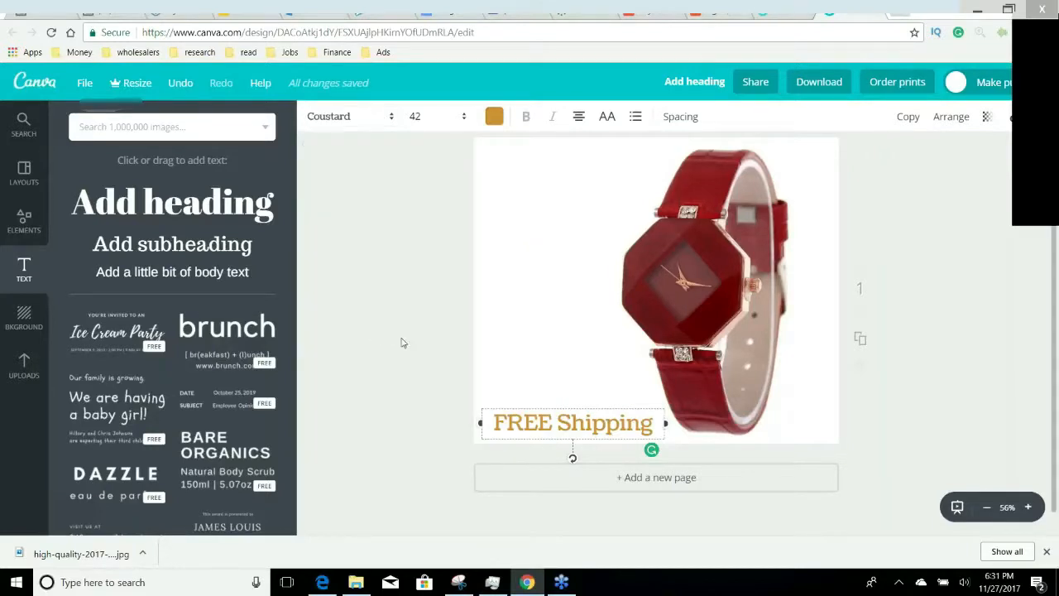
Return the "FREE Shipping" text to the Alfa Slab One font
left_click(377, 117)
scroll(427, 386, "up", 10)
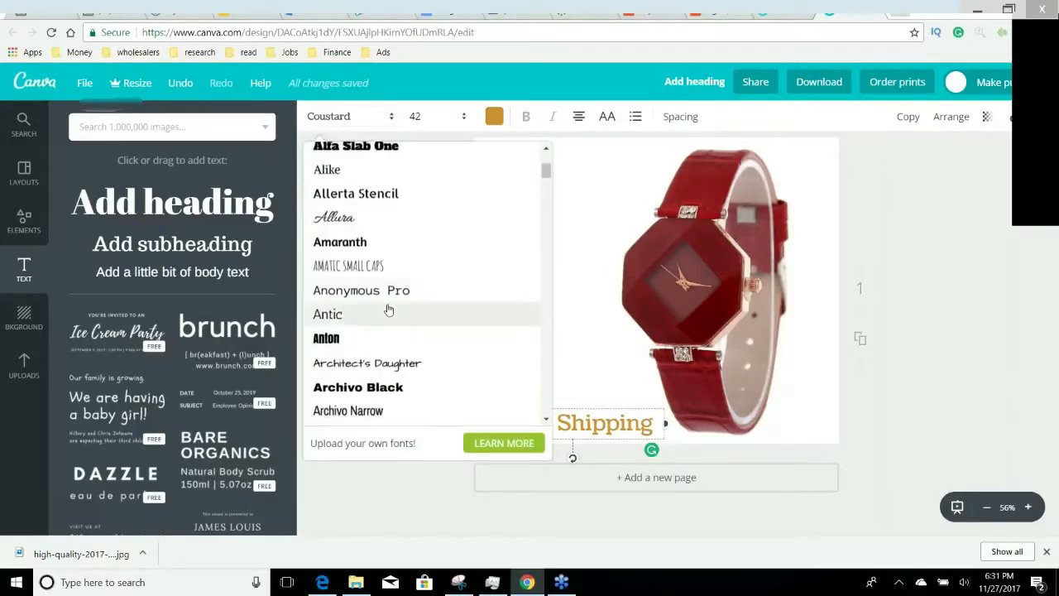
left_click(376, 344)
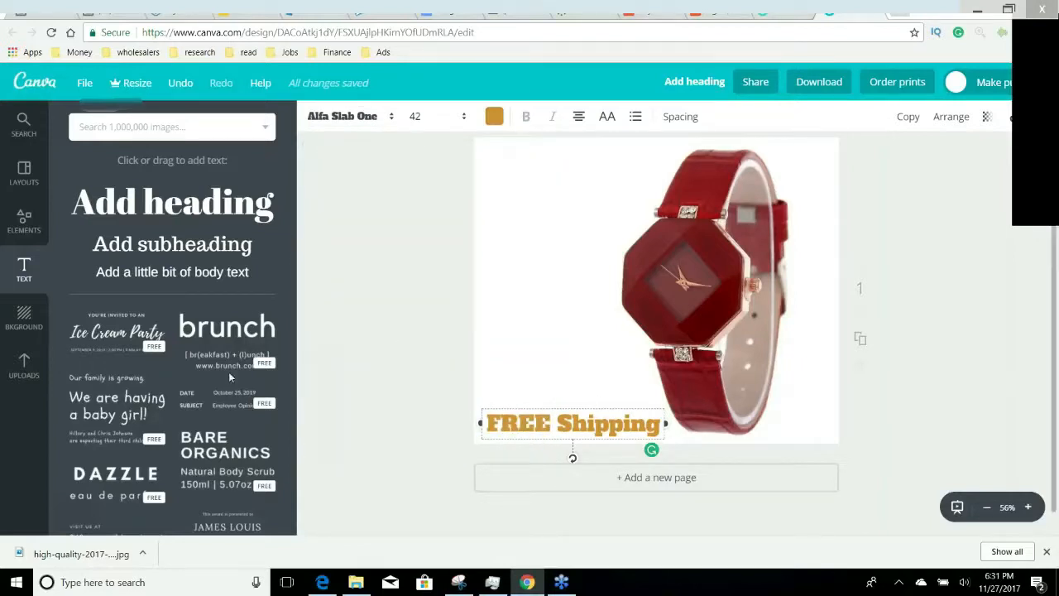
Add a solid five-pointed star shape, shrink it and place it in the blank area at the page's upper left
left_click(24, 220)
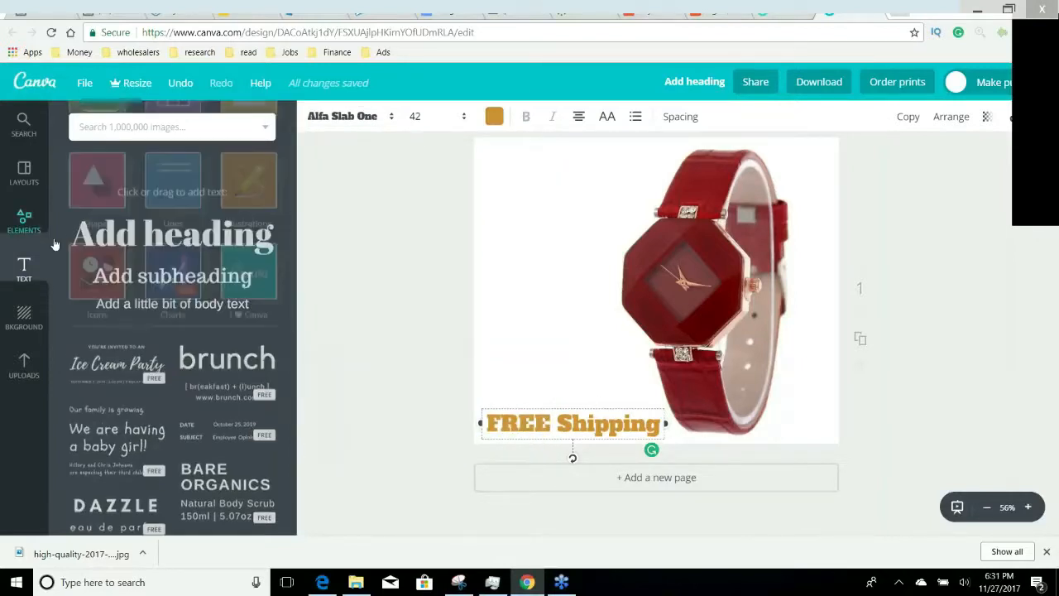
left_click(101, 311)
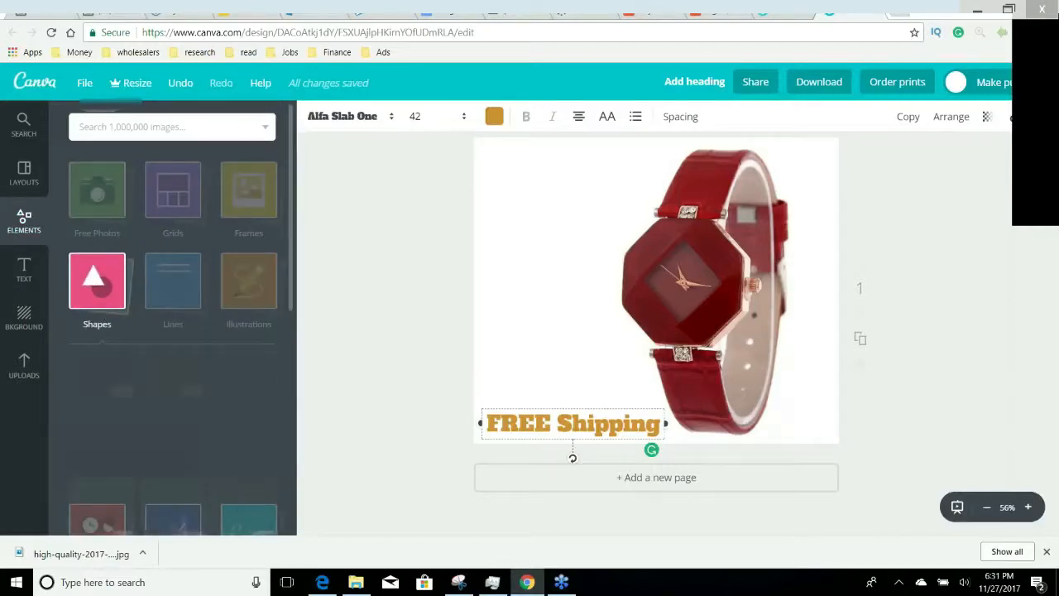
scroll(166, 414, "down", 10)
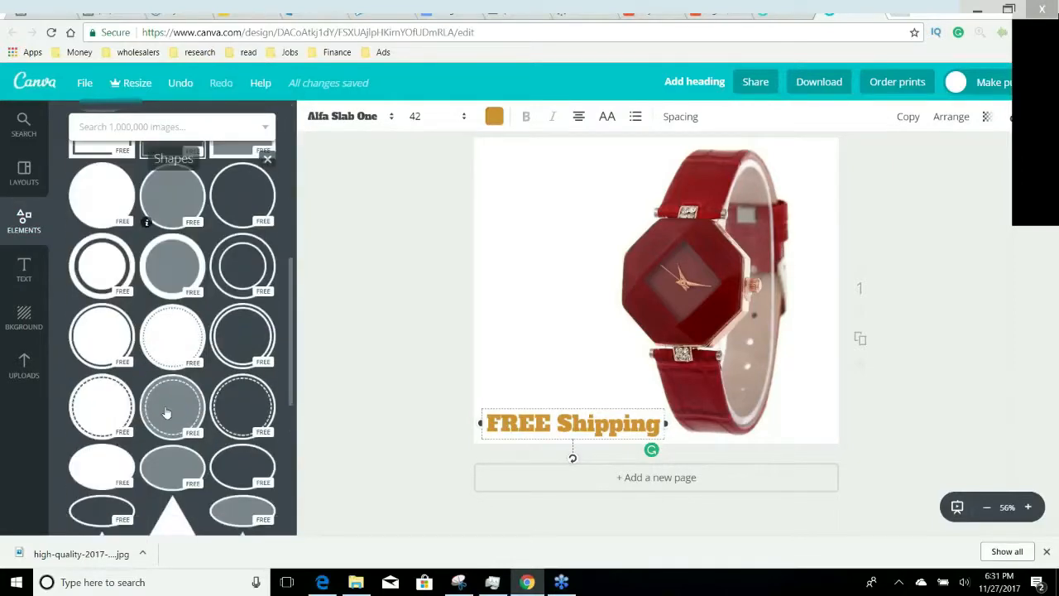
scroll(170, 409, "down", 3)
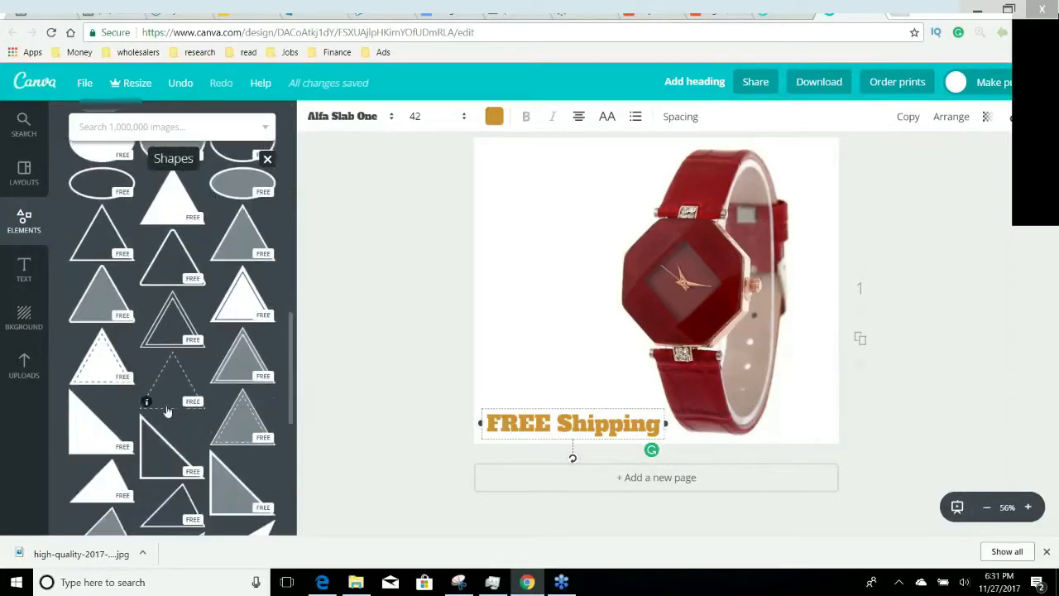
scroll(170, 409, "down", 8)
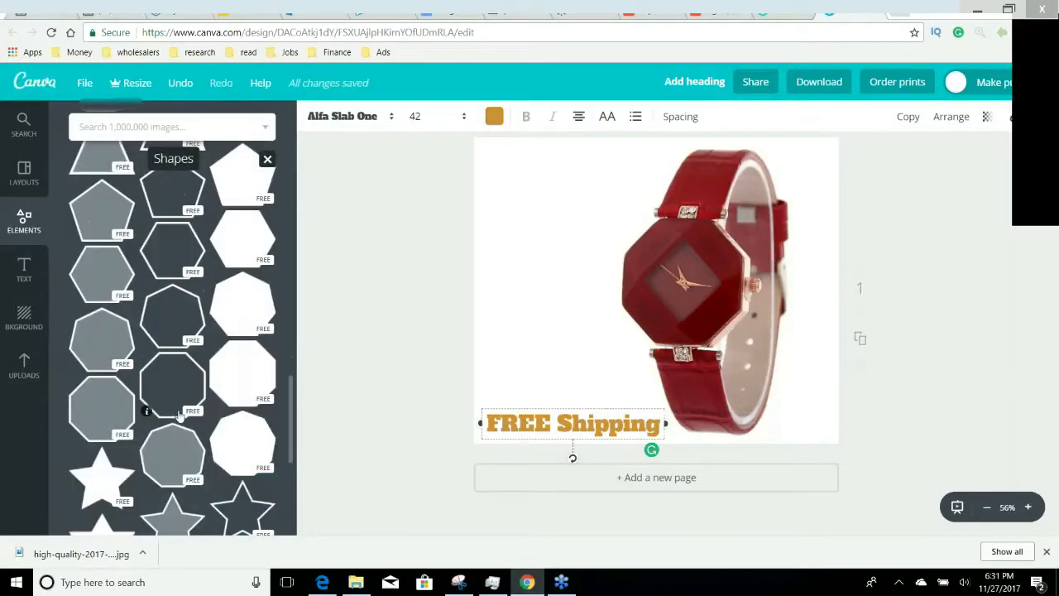
scroll(178, 416, "down", 2)
left_click(239, 243)
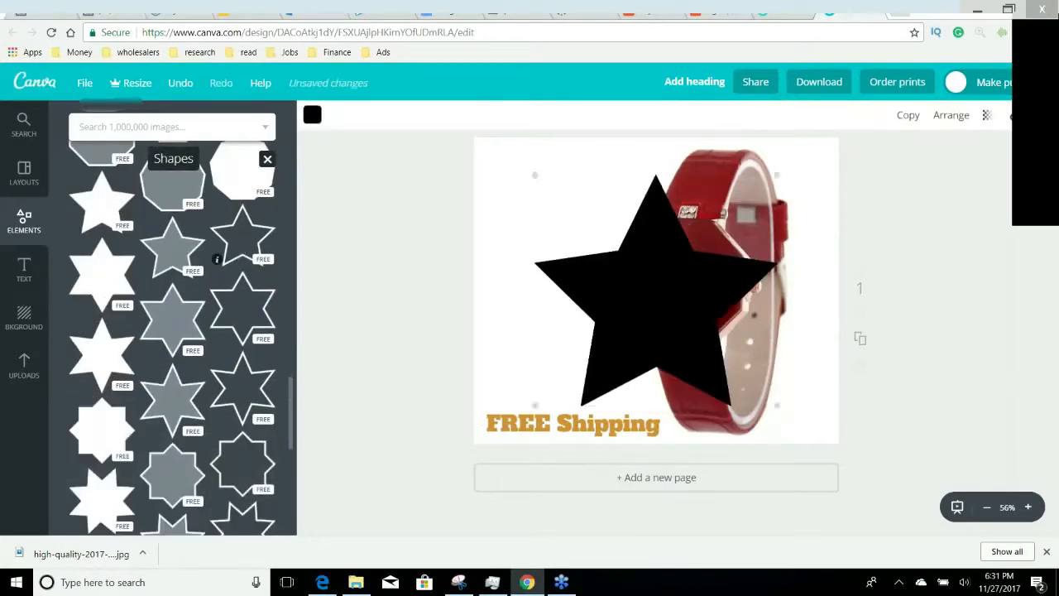
left_click_drag(535, 177, 630, 265)
left_click_drag(733, 348, 587, 235)
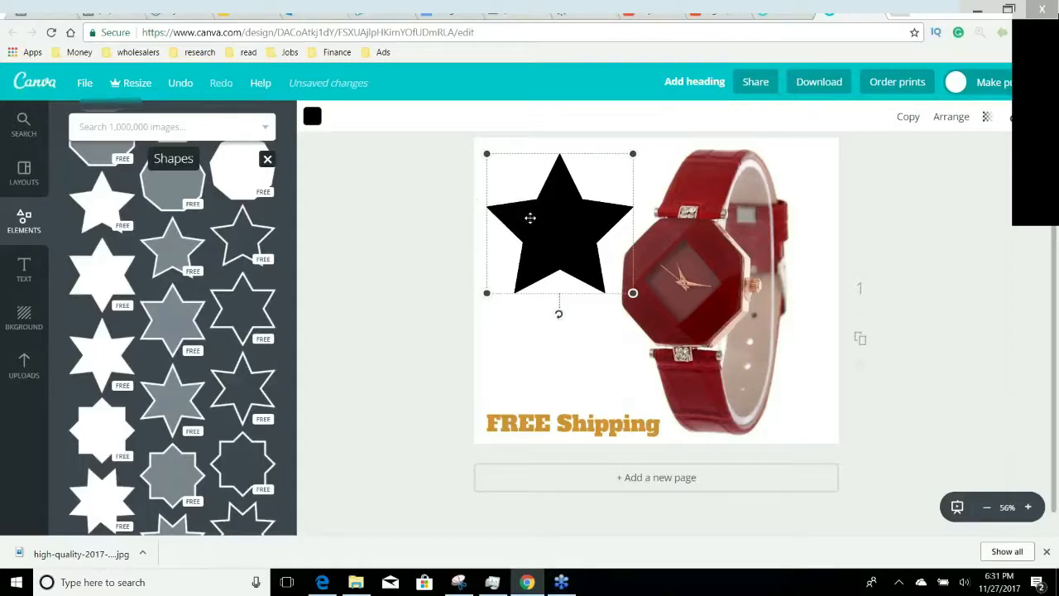
Fill the star with the custom dark red colour 9f051f
left_click(312, 116)
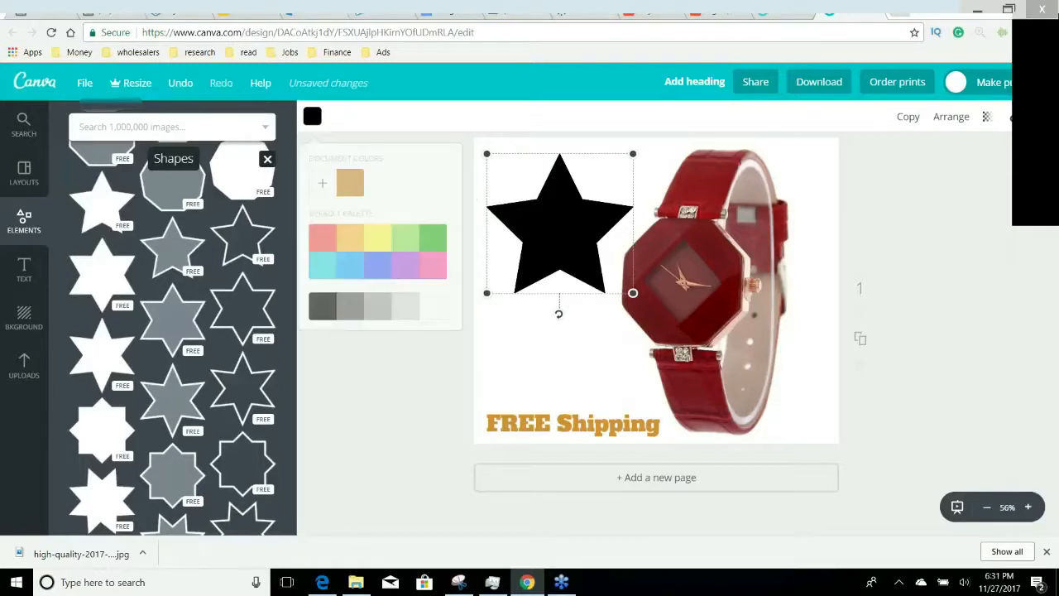
left_click(322, 182)
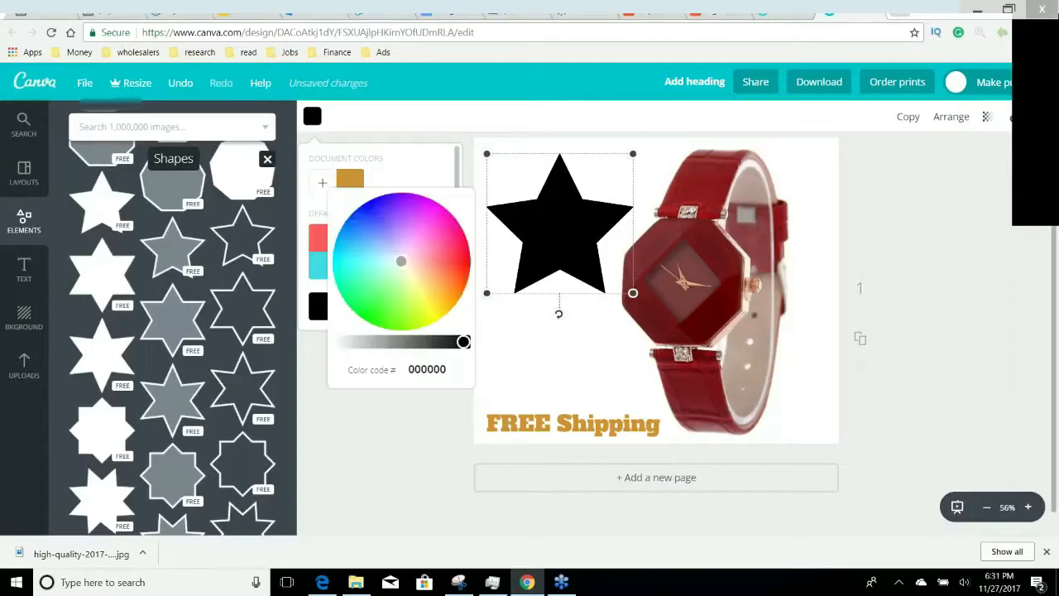
mouse_move(401, 260)
left_mouse_down()
mouse_move(463, 259)
mouse_move(460, 251)
left_mouse_up()
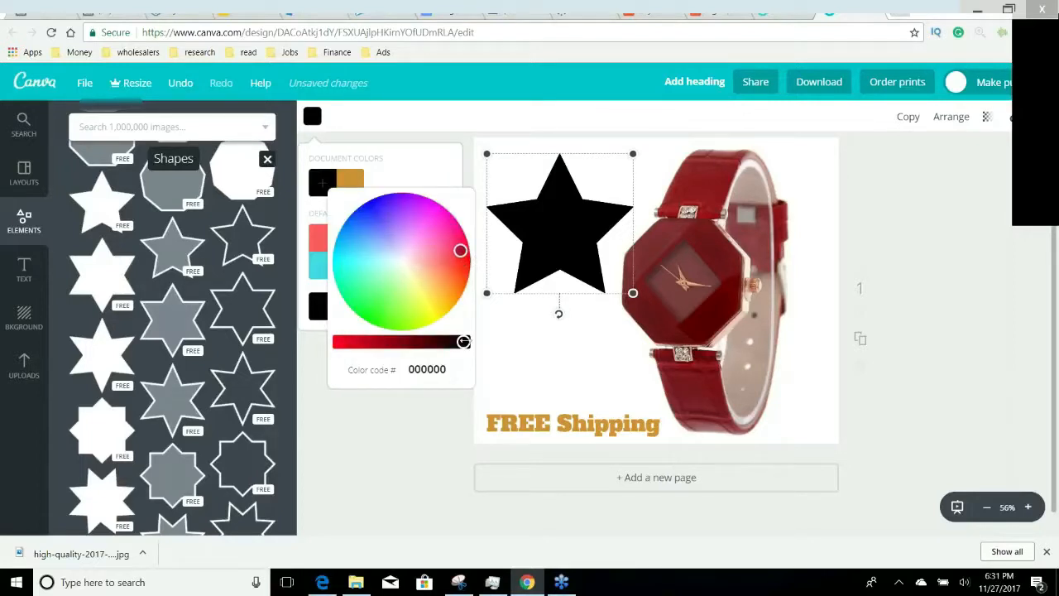
left_click_drag(463, 342, 386, 341)
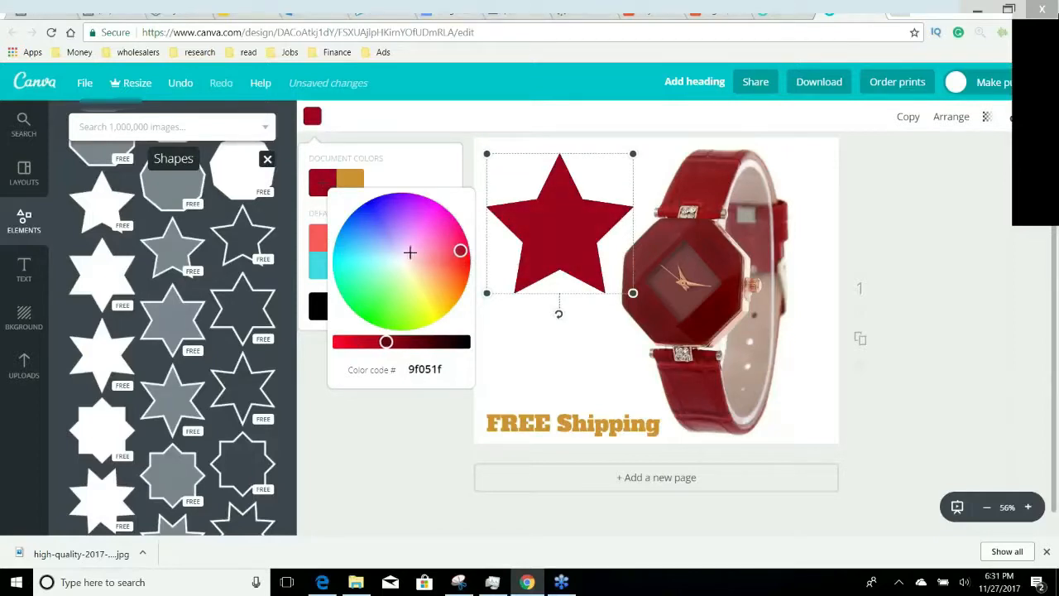
Add a heading text, set its font to Alfa Slab One and move it onto the red star
left_click(24, 269)
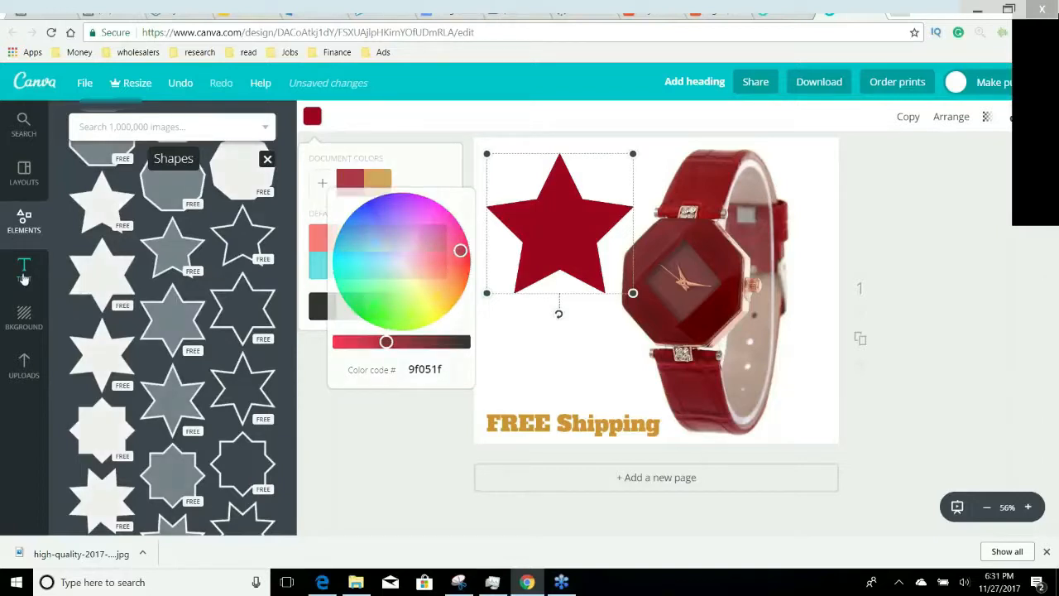
left_click(166, 196)
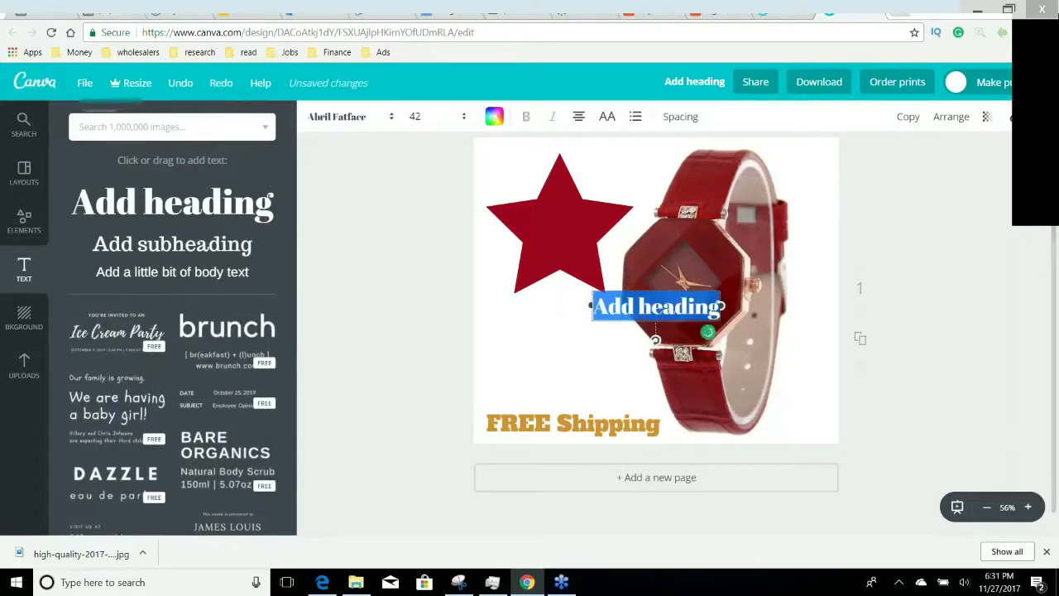
left_click(365, 117)
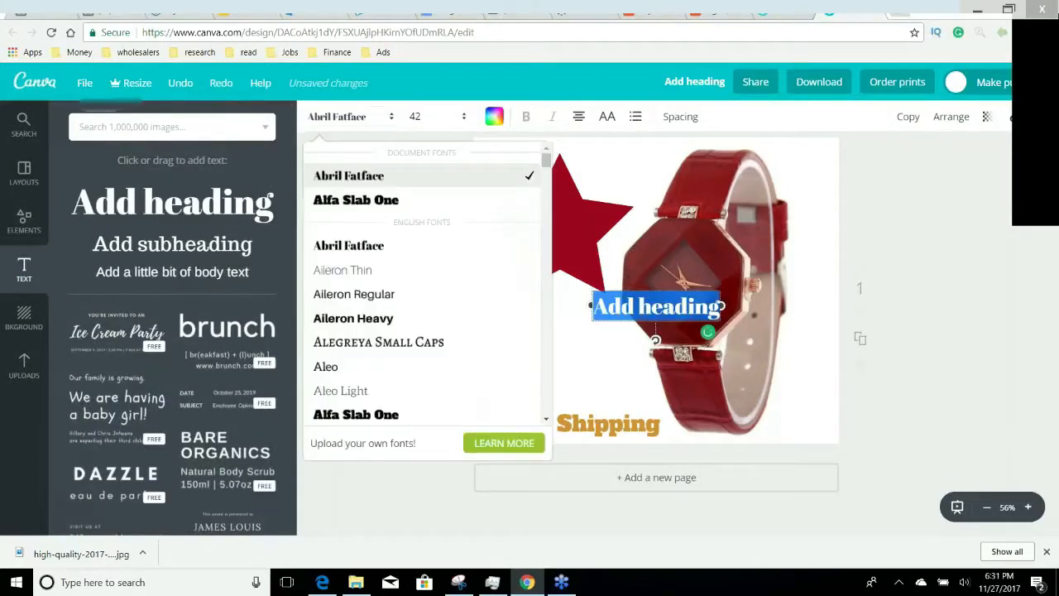
left_click(364, 199)
left_click(462, 116)
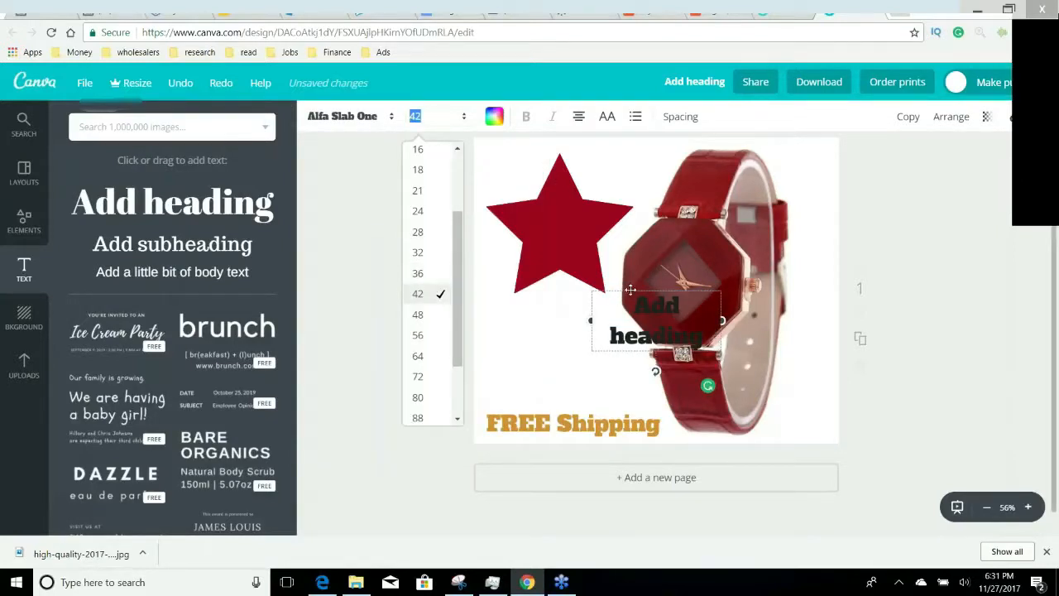
left_click_drag(630, 289, 537, 199)
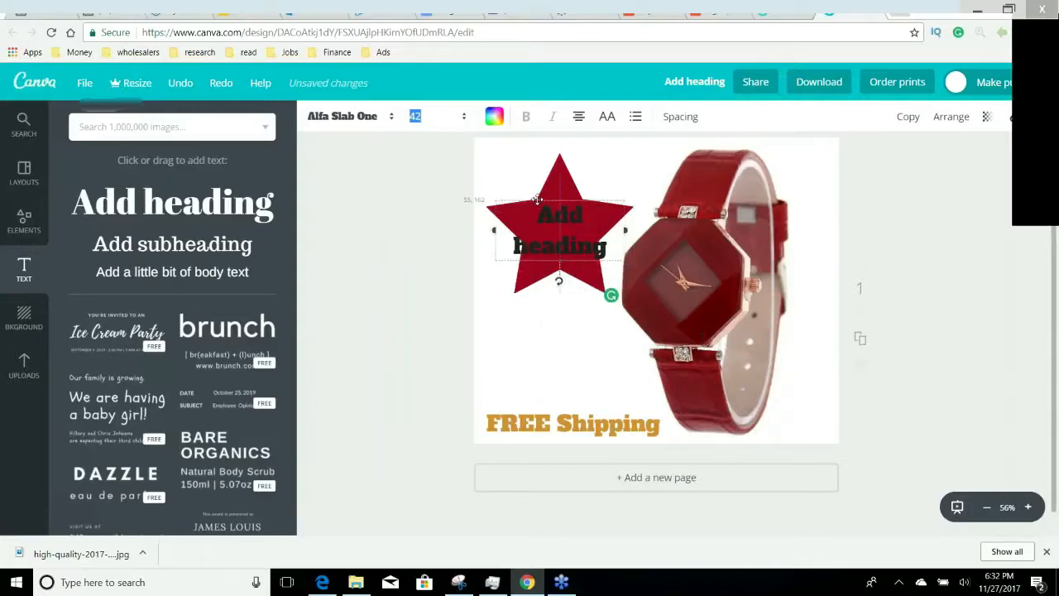
Colour the heading on the star white and replace its text with "75% OFF"
left_click_drag(607, 256, 537, 205)
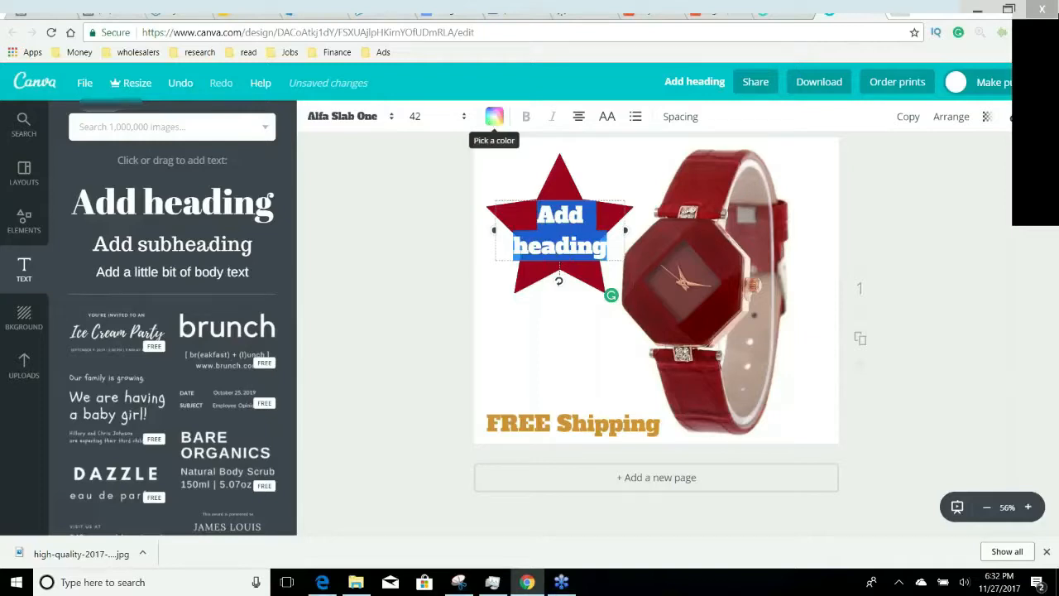
left_click(493, 118)
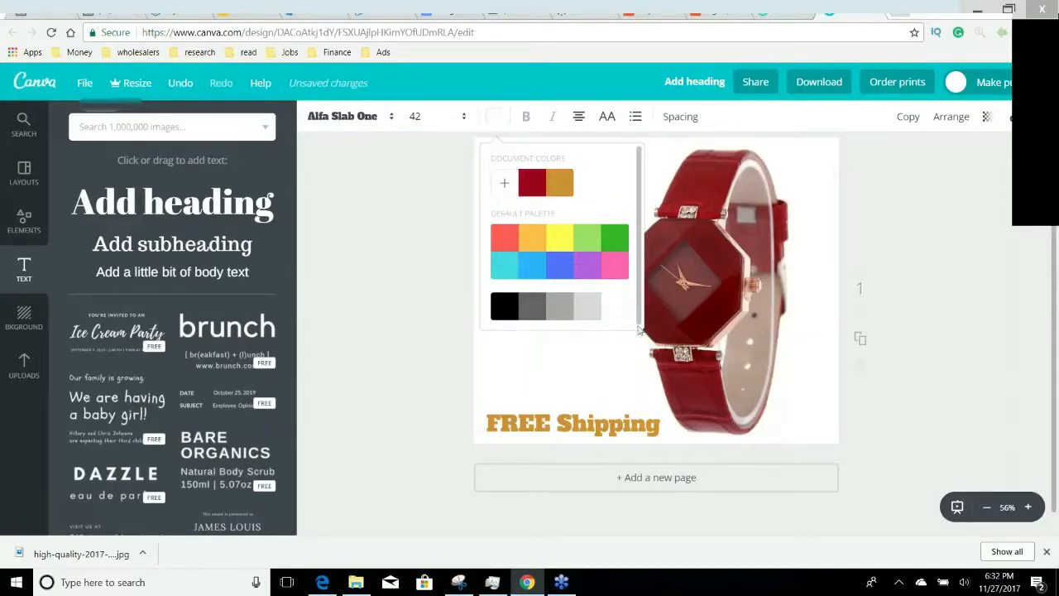
left_click(576, 375)
left_click(559, 217)
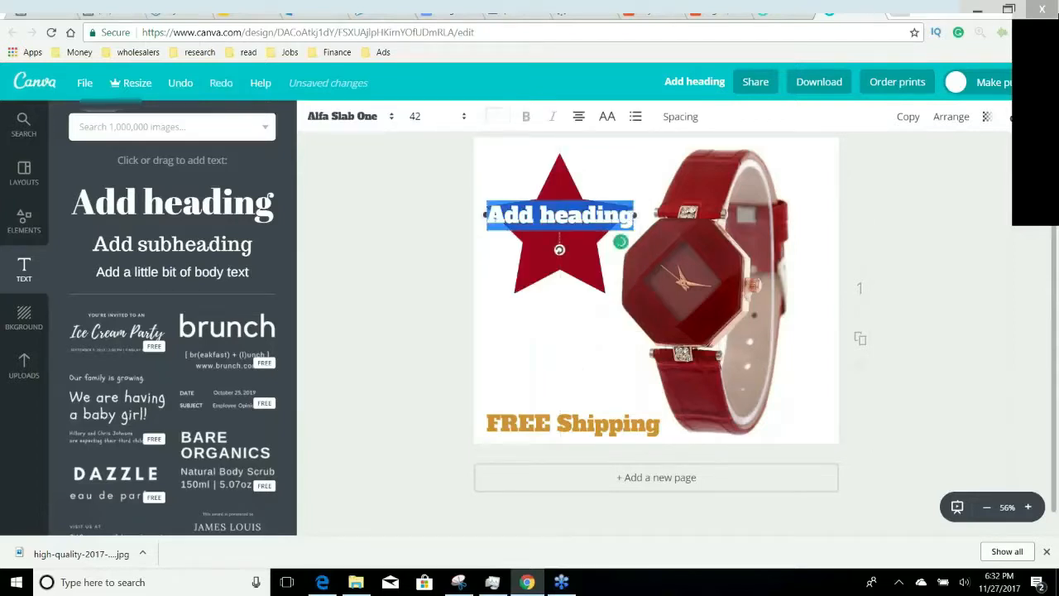
left_click_drag(634, 215, 486, 215)
type("75")
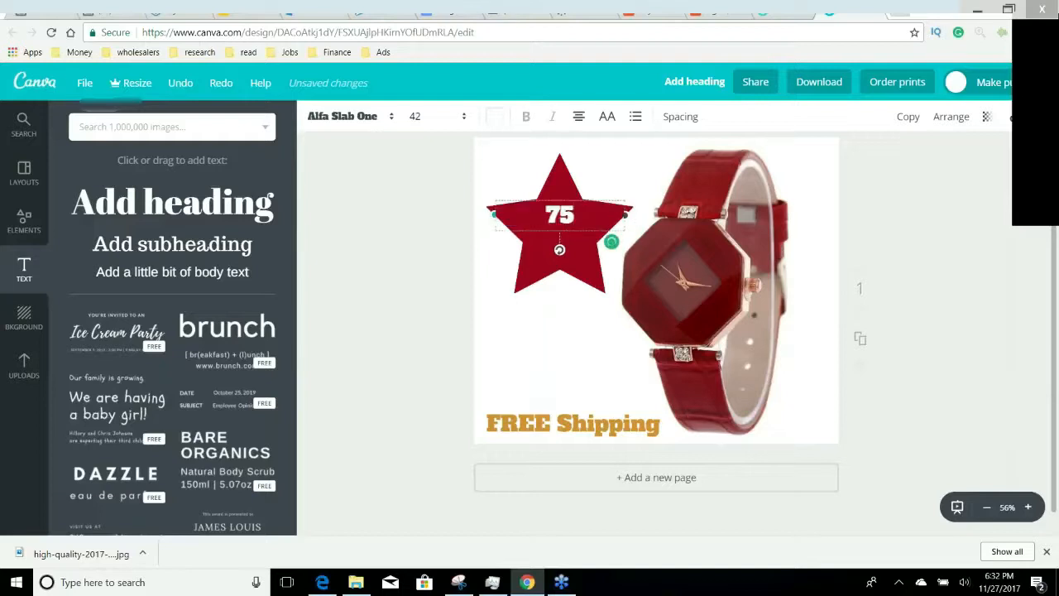
type("% OFF")
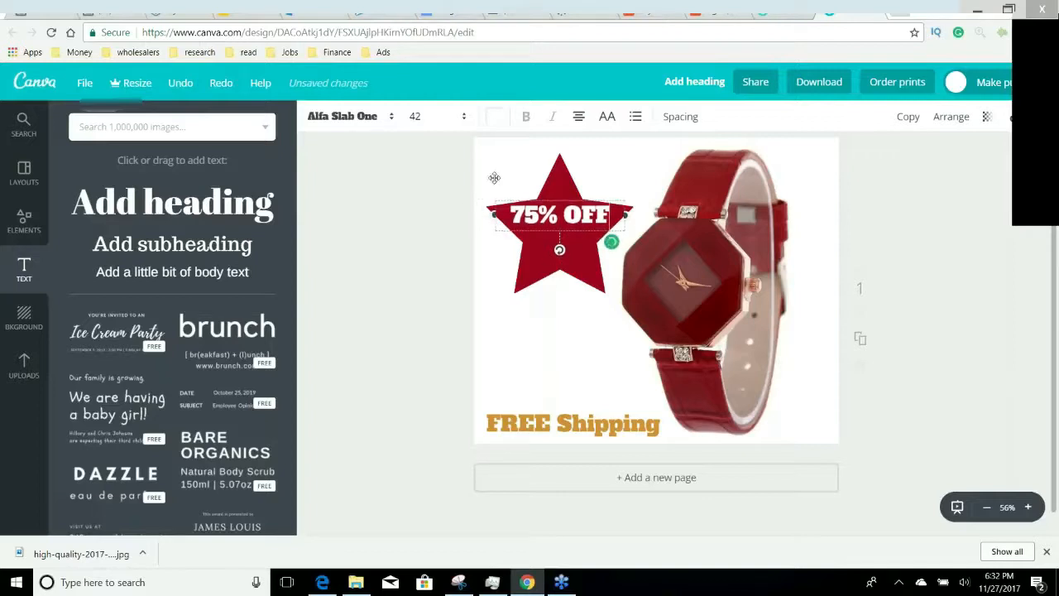
Try font sizes 56 and 48 on the "75% OFF" text, then return it to 42 and recentre it on the star
left_click(417, 116)
left_click(420, 335)
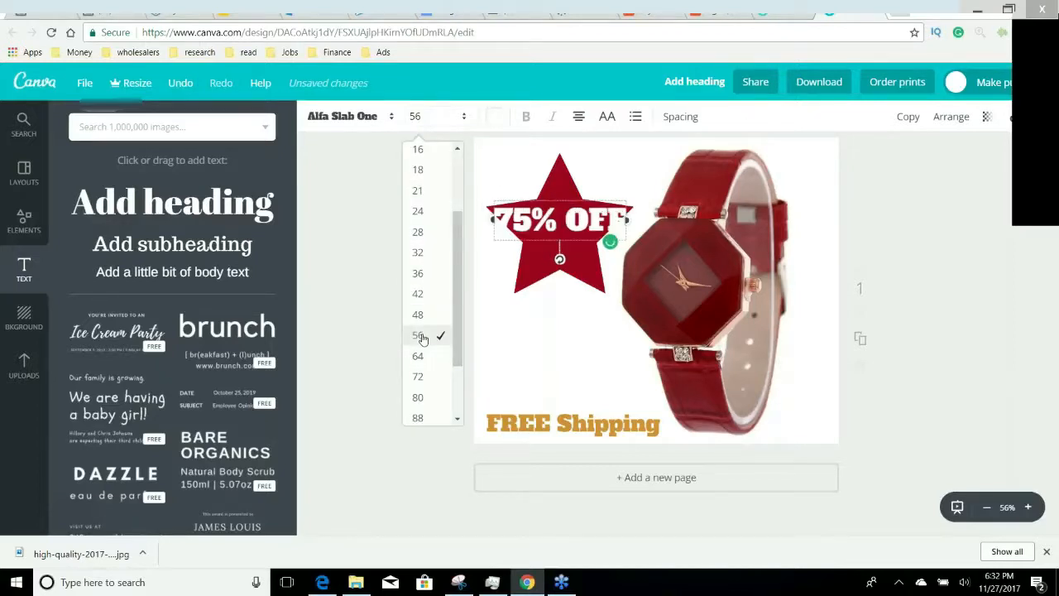
left_click_drag(627, 220, 616, 215)
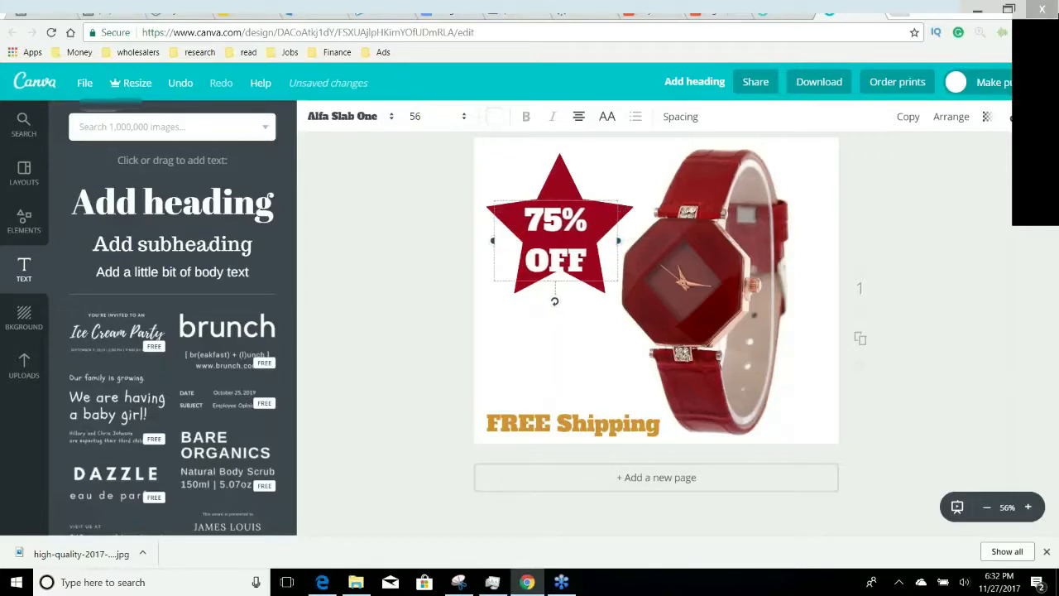
left_click(418, 116)
key("Up")
key("Return")
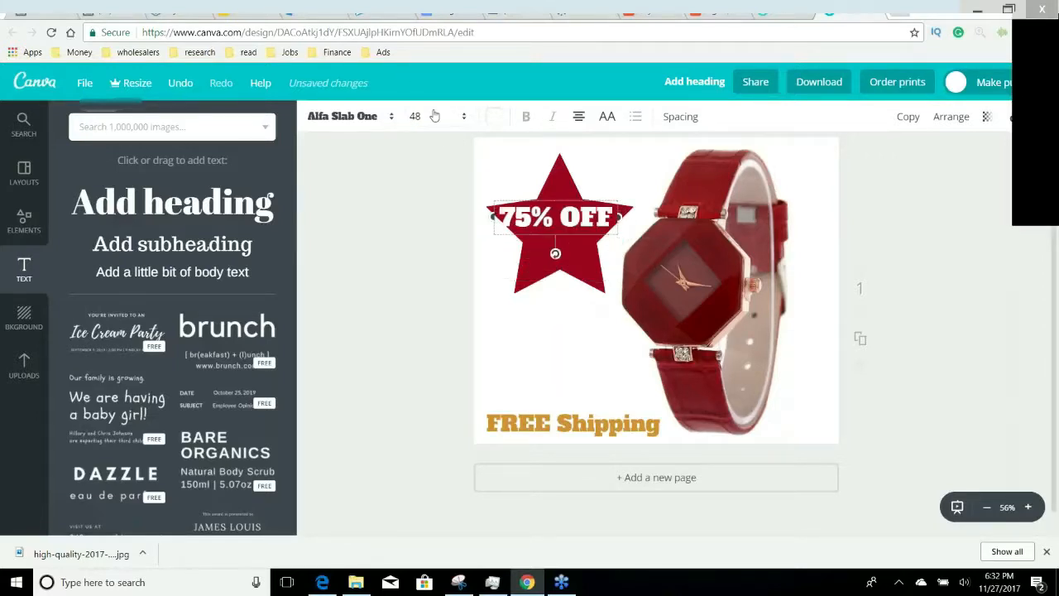
left_click(430, 116)
left_click(435, 292)
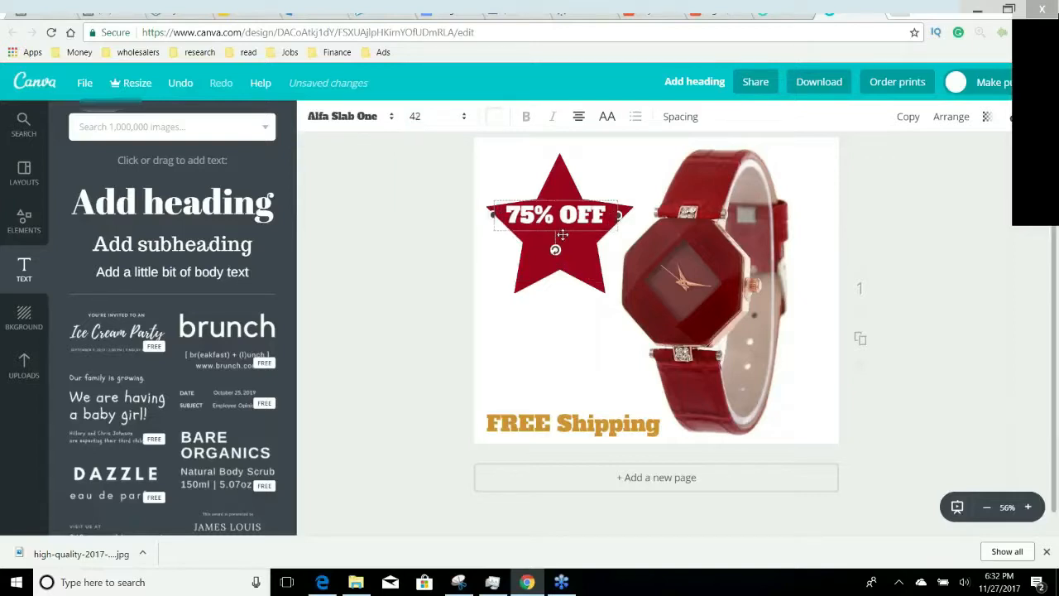
left_click_drag(558, 235, 562, 235)
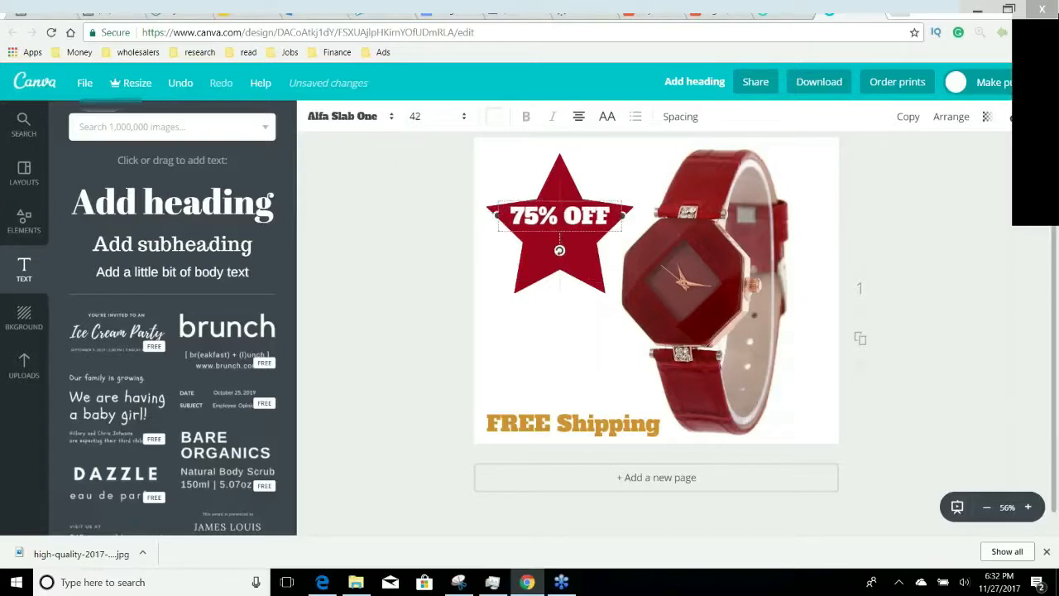
Add a white subheading "Today ONLY" and place it centred under "75% OFF" on the star
left_click(208, 243)
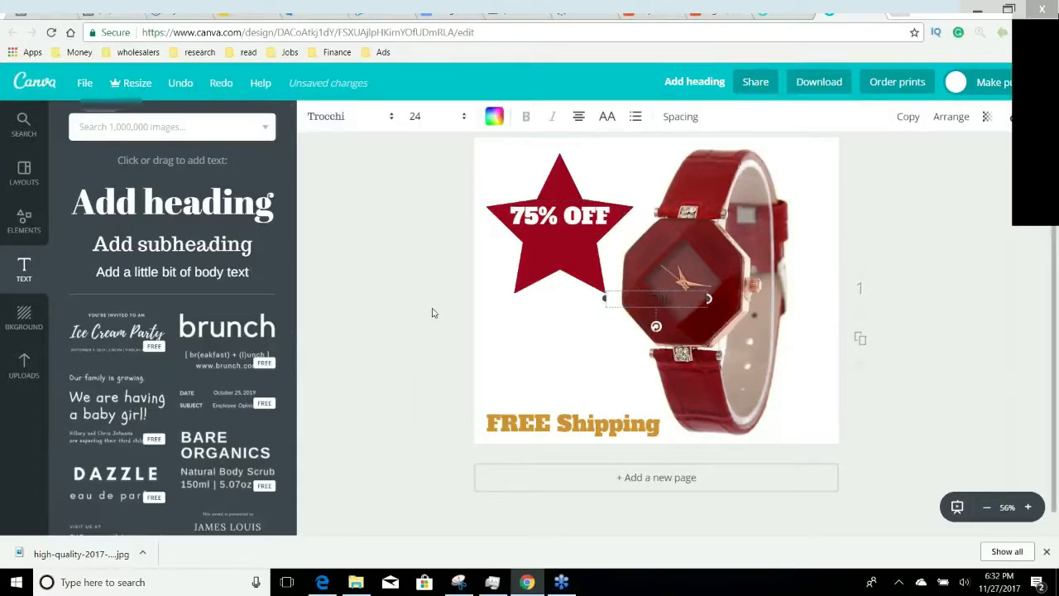
type("LY")
left_click(493, 116)
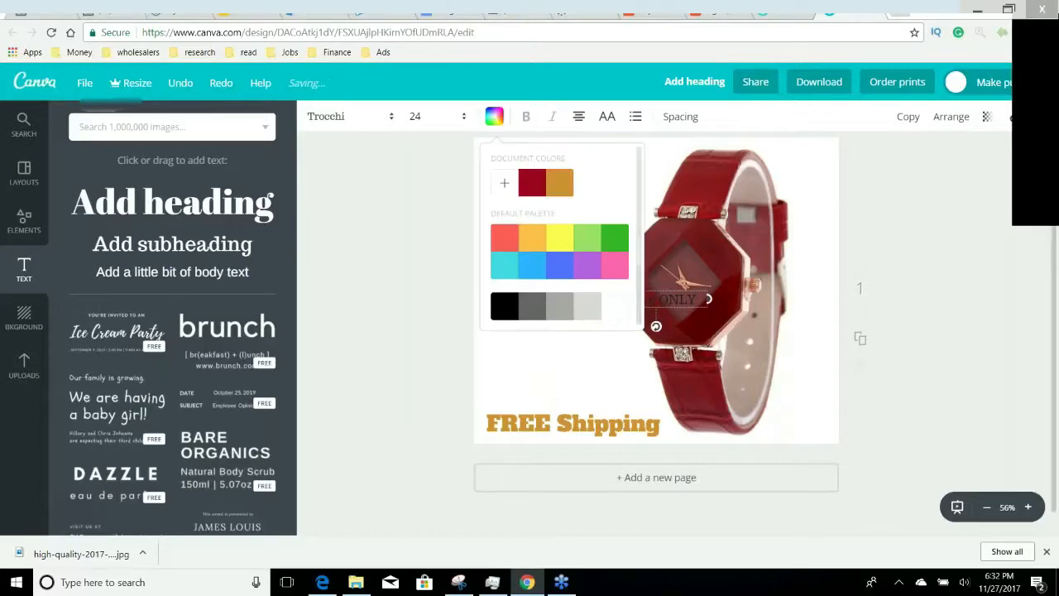
left_click_drag(662, 299, 562, 235)
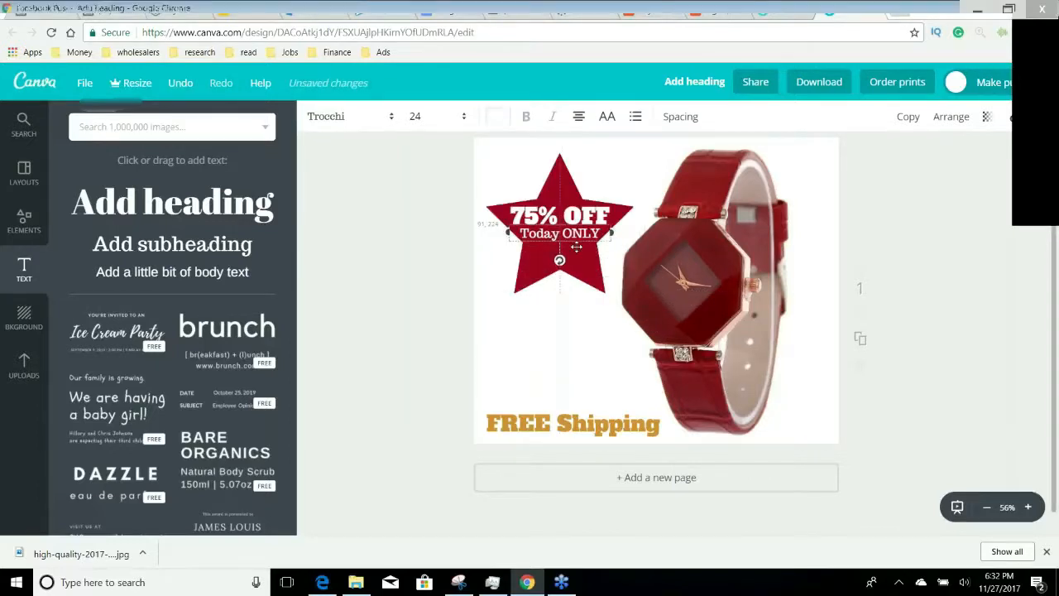
left_click(605, 334)
left_click(532, 350)
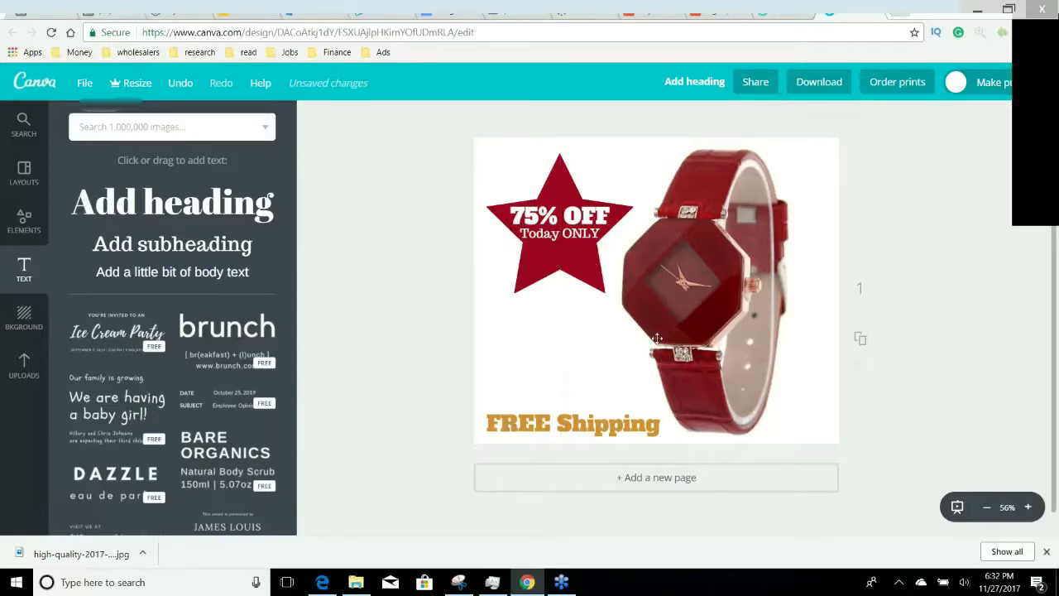
Move the watch photo toward the page's right edge and shift the star with its texts and the "FREE Shipping" text to the right
left_click_drag(689, 344, 728, 348)
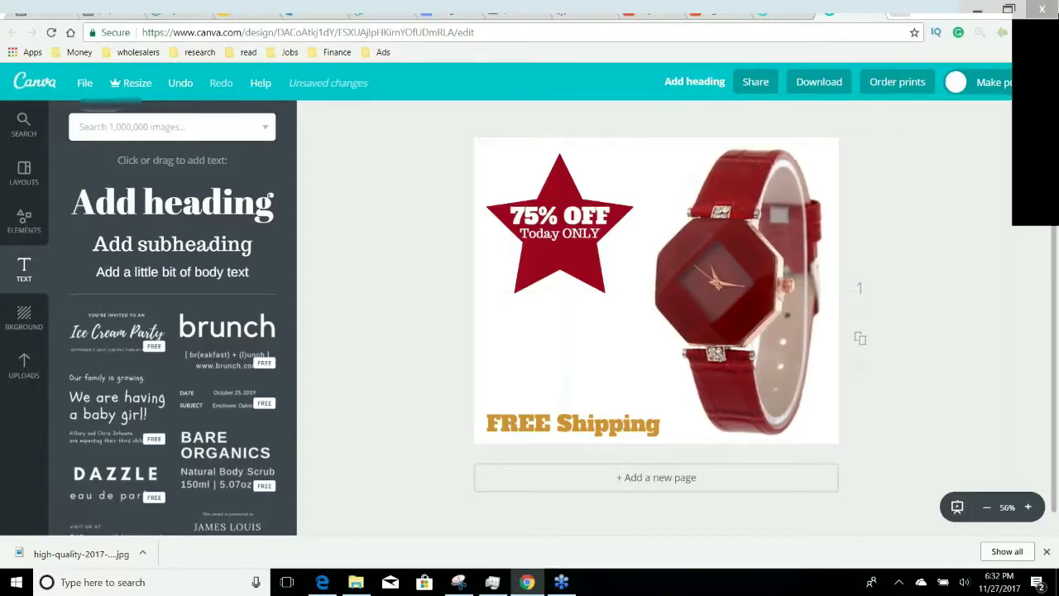
left_click_drag(583, 269, 608, 212)
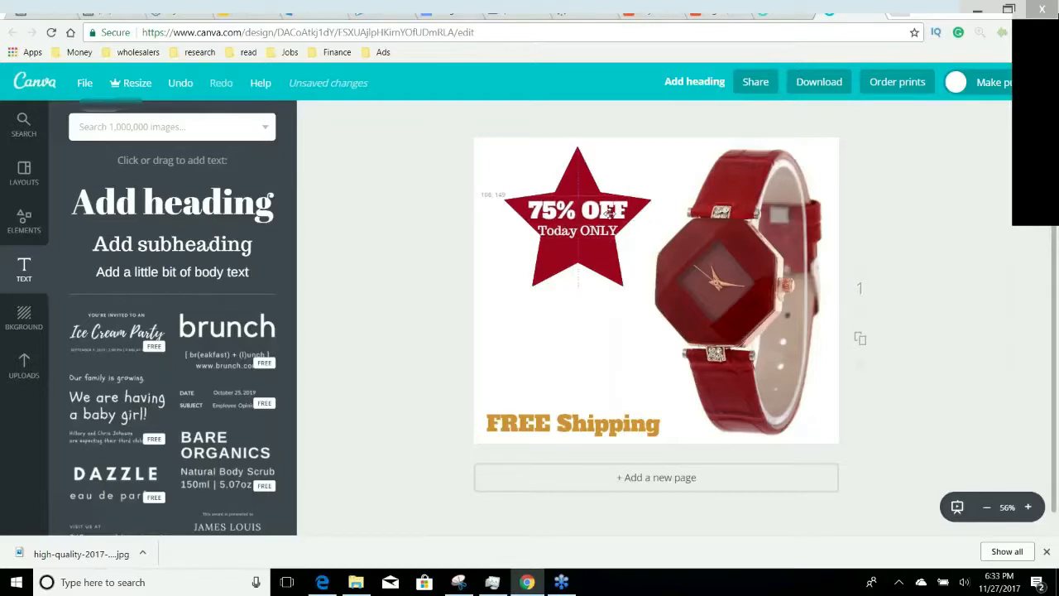
left_click_drag(612, 426, 645, 426)
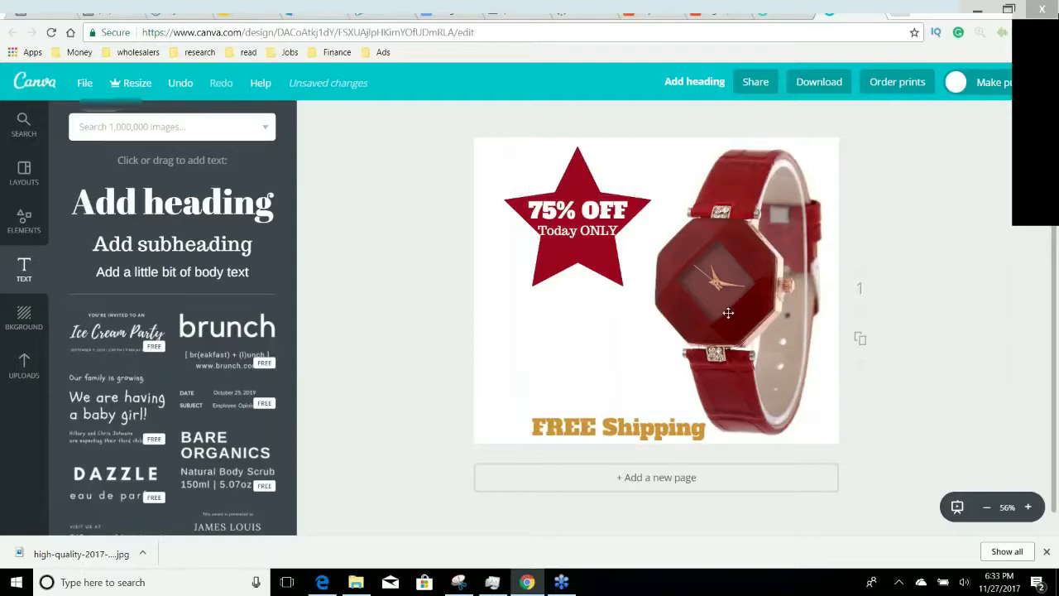
Move the star slightly down and left, and recentre the "Today ONLY" and "75% OFF" texts on it
left_click_drag(577, 257, 565, 279)
mouse_move(576, 237)
left_mouse_down()
mouse_move(576, 254)
mouse_move(570, 246)
left_mouse_up()
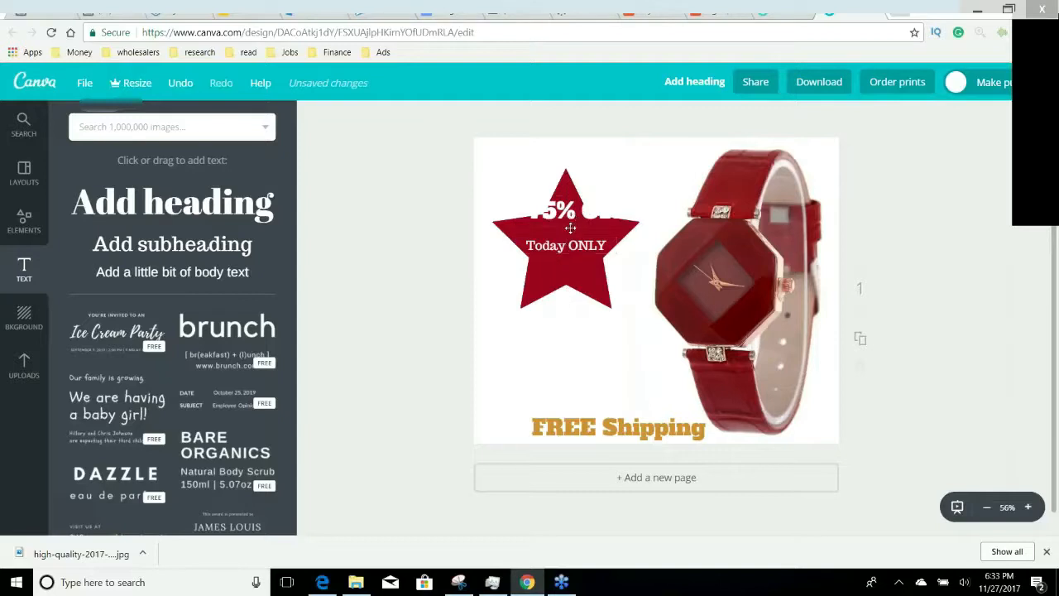
mouse_move(570, 228)
left_mouse_down()
mouse_move(542, 238)
mouse_move(581, 240)
mouse_move(563, 236)
left_mouse_up()
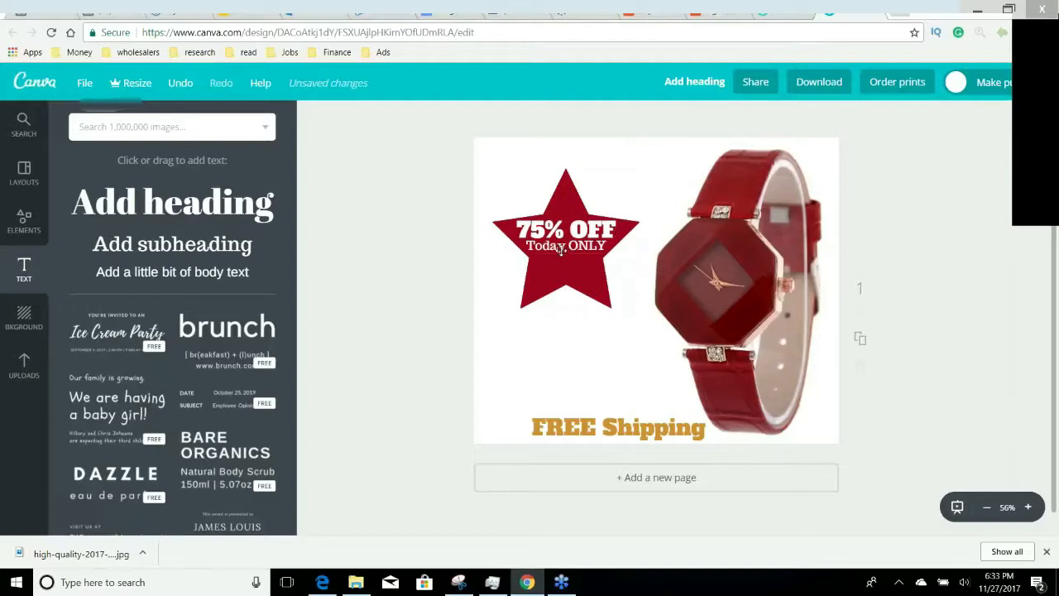
Nudge the "Today ONLY" text slightly down on the star and move the "FREE Shipping" text slightly up
left_click_drag(561, 250, 582, 249)
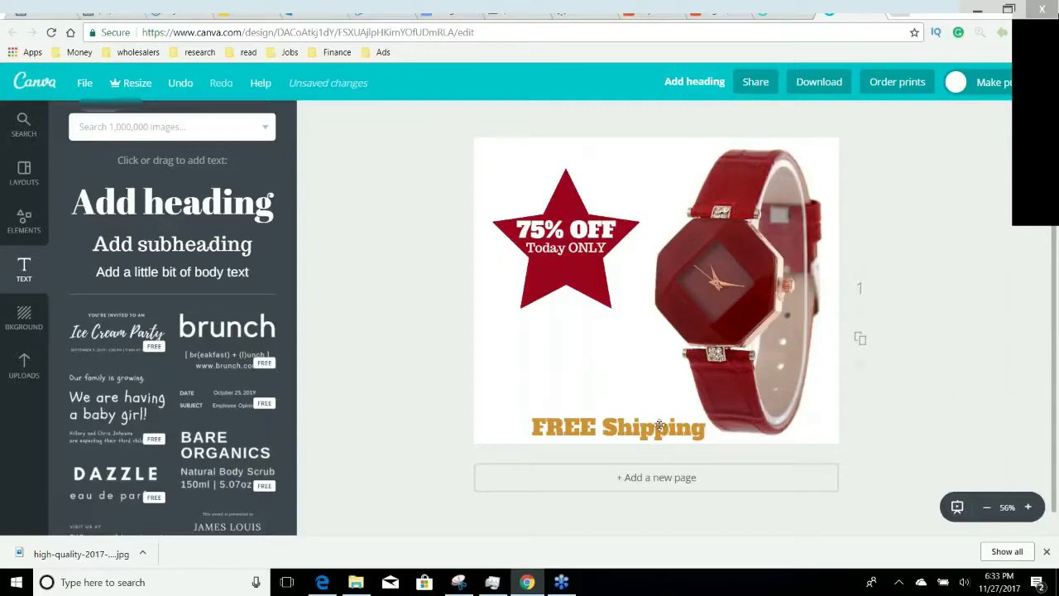
left_click_drag(644, 421, 630, 412)
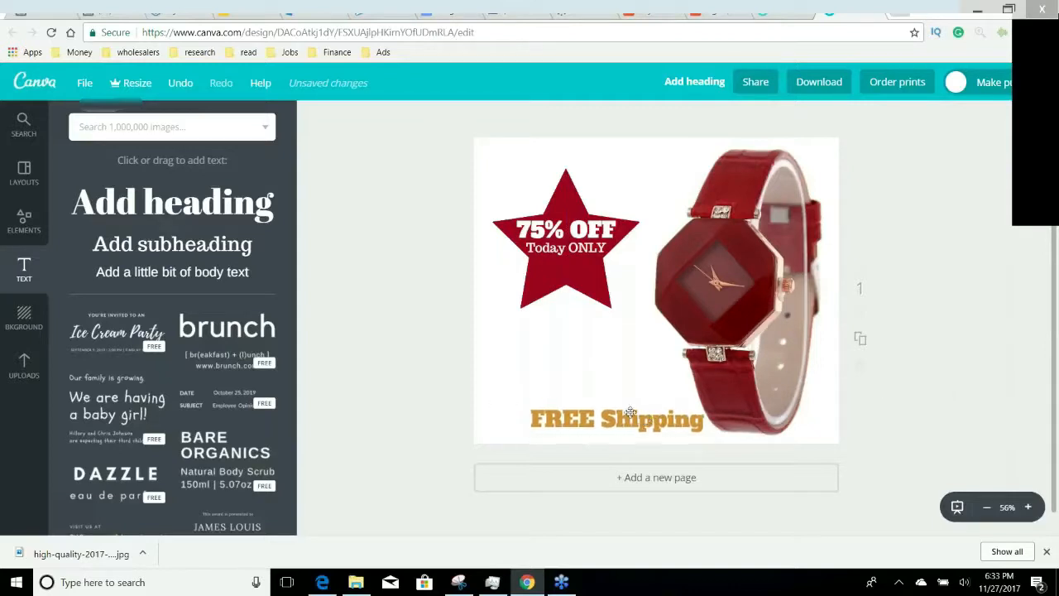
Add a thick solid line from the Lines elements to the page
left_click(24, 220)
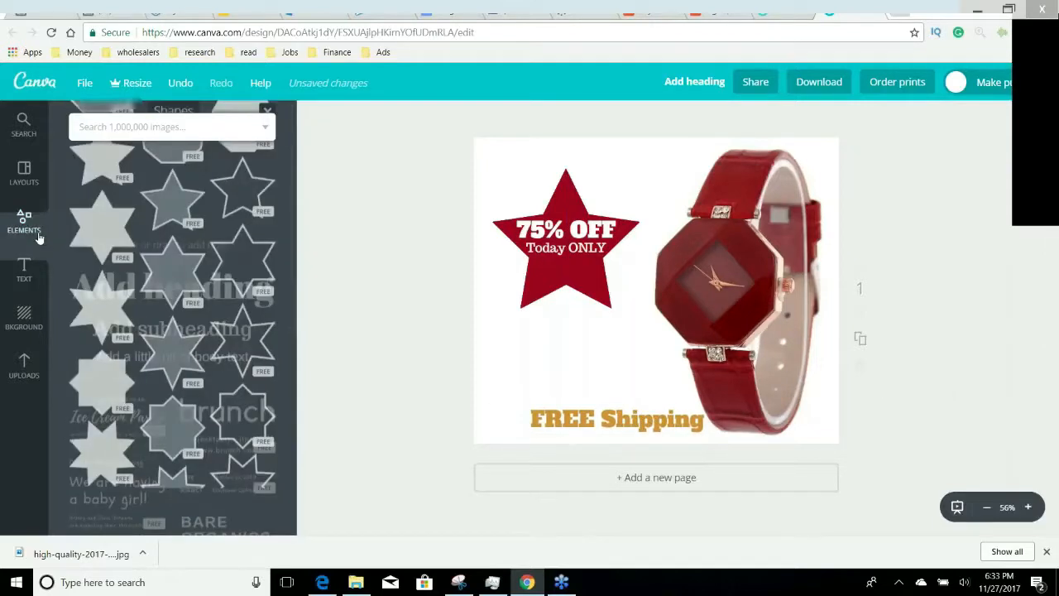
scroll(163, 317, "up", 15)
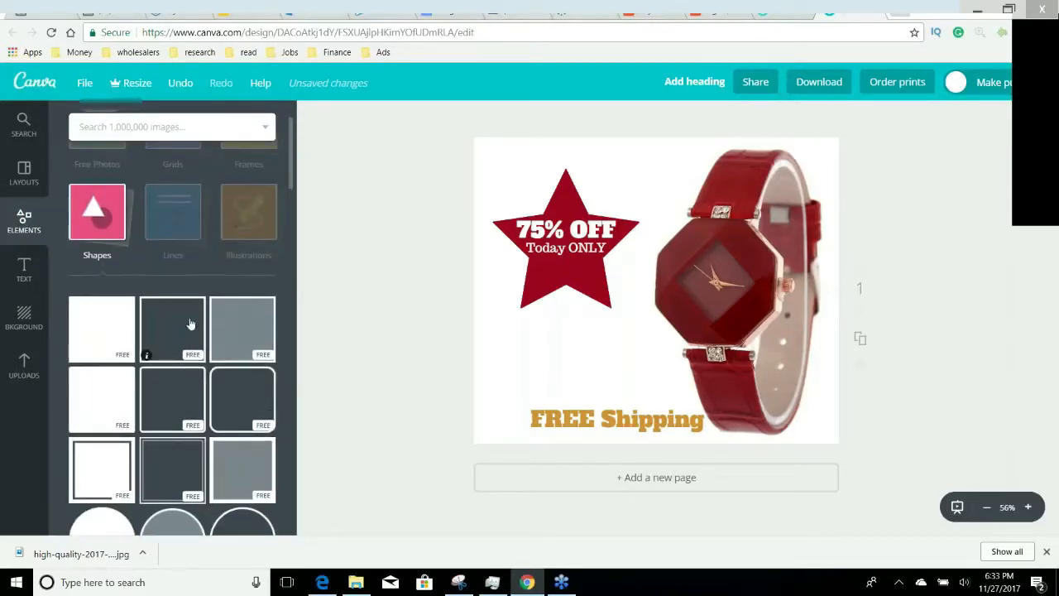
scroll(172, 331, "up", 5)
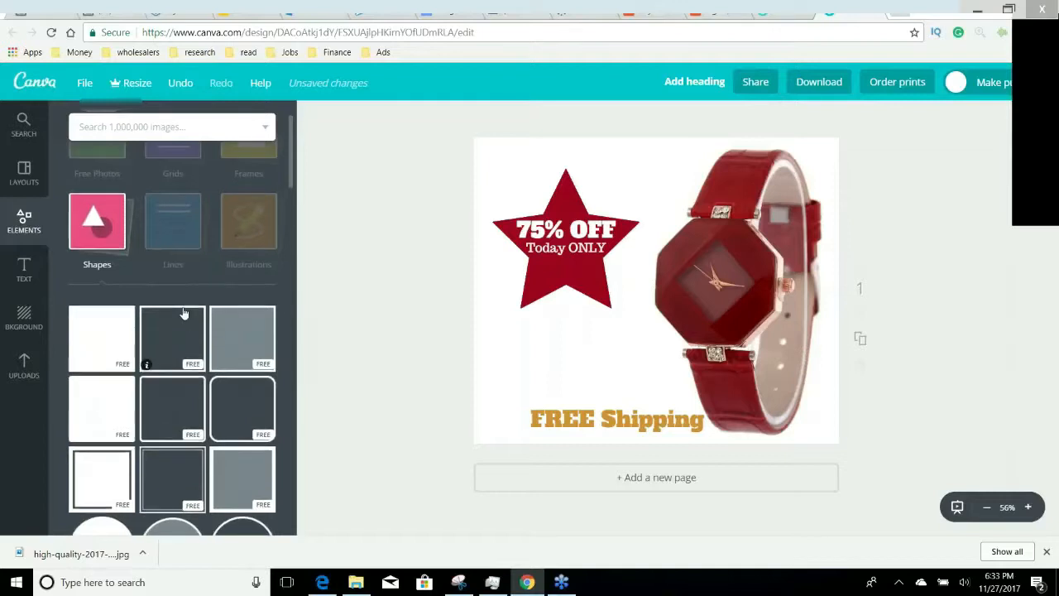
left_click(178, 300)
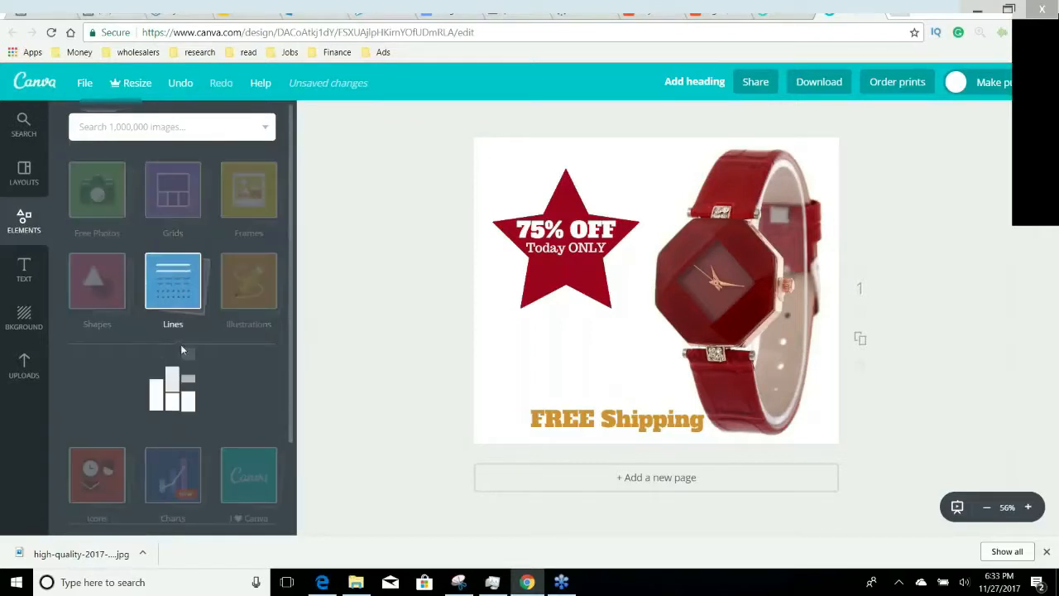
left_click(94, 367)
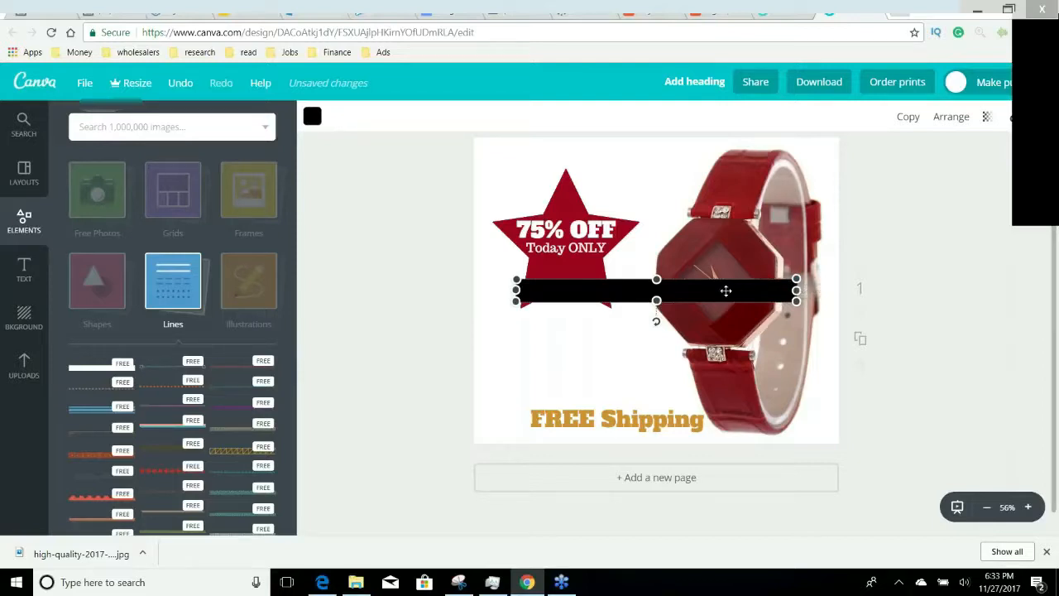
Try swapping the colours, making the star gold and the "FREE Shipping" text dark red
left_click(571, 265)
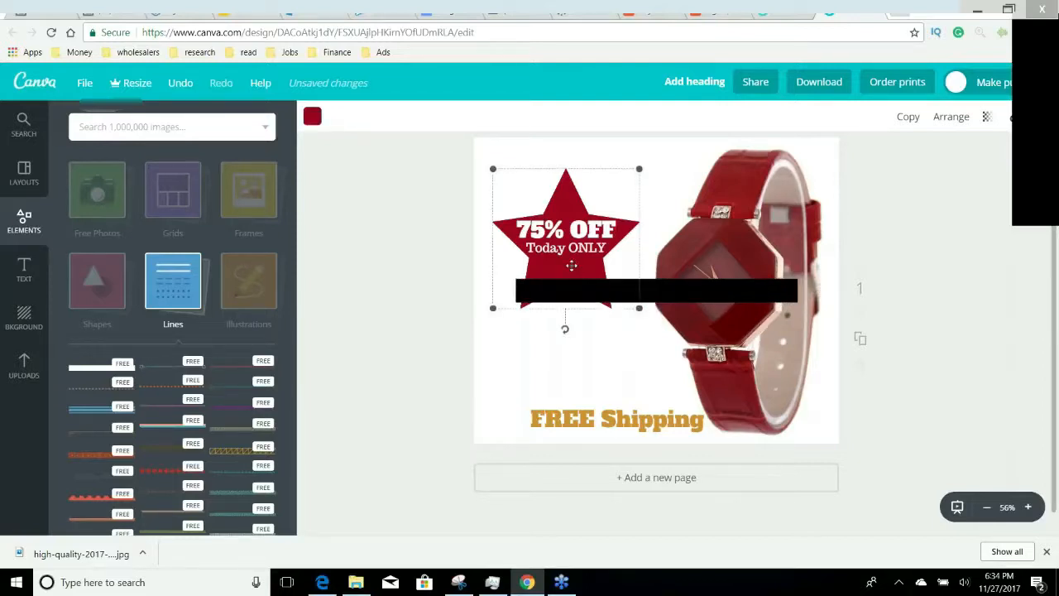
left_click(377, 183)
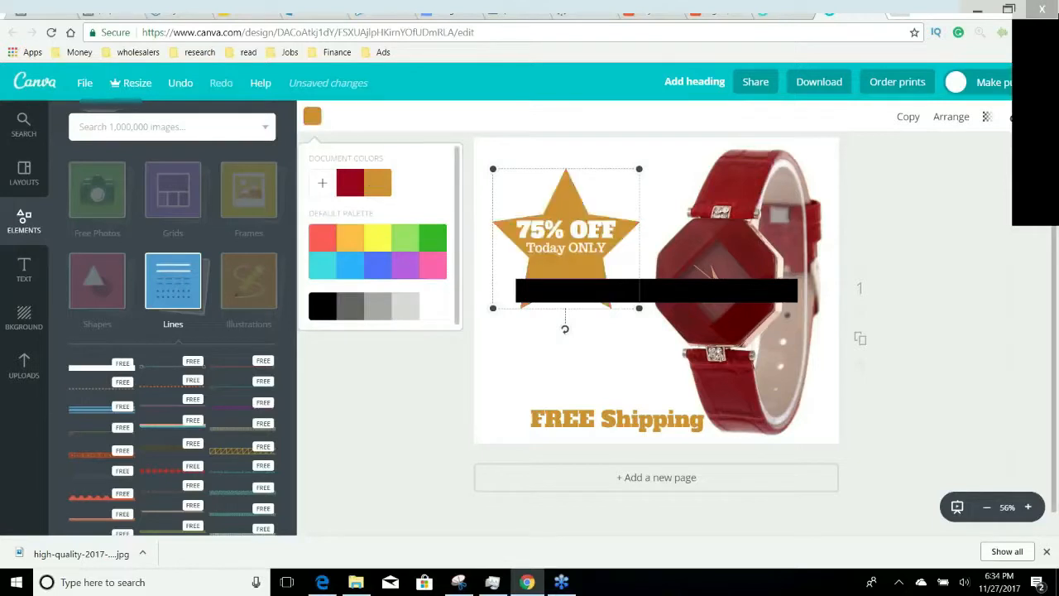
left_click(591, 419)
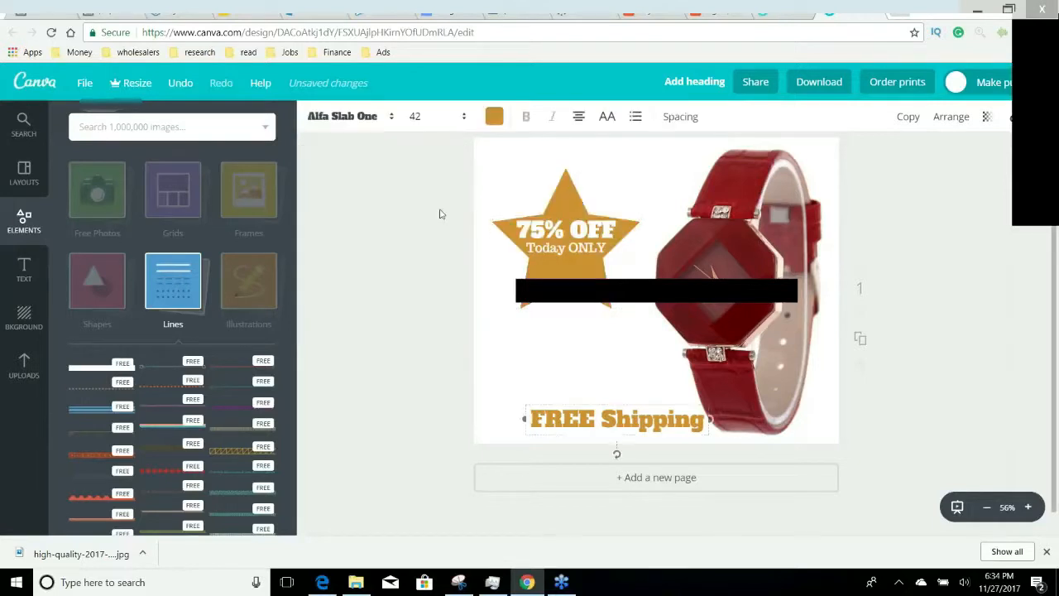
left_click(493, 118)
left_click(532, 183)
left_click(378, 254)
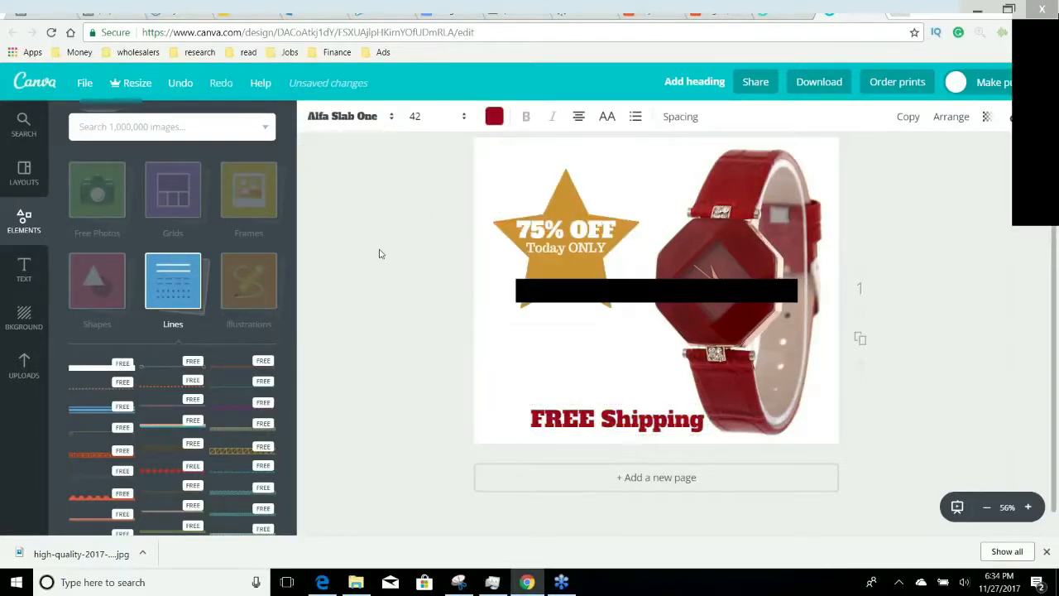
left_click(392, 251)
Return the "FREE Shipping" text to gold and the star to dark red
left_click(622, 417)
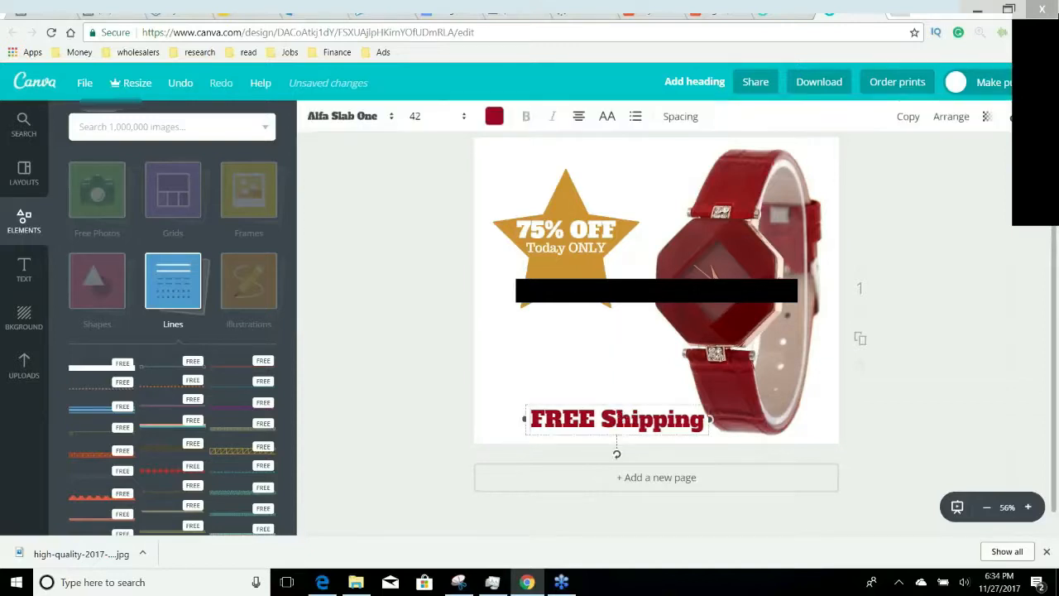
left_click(494, 117)
left_click(559, 182)
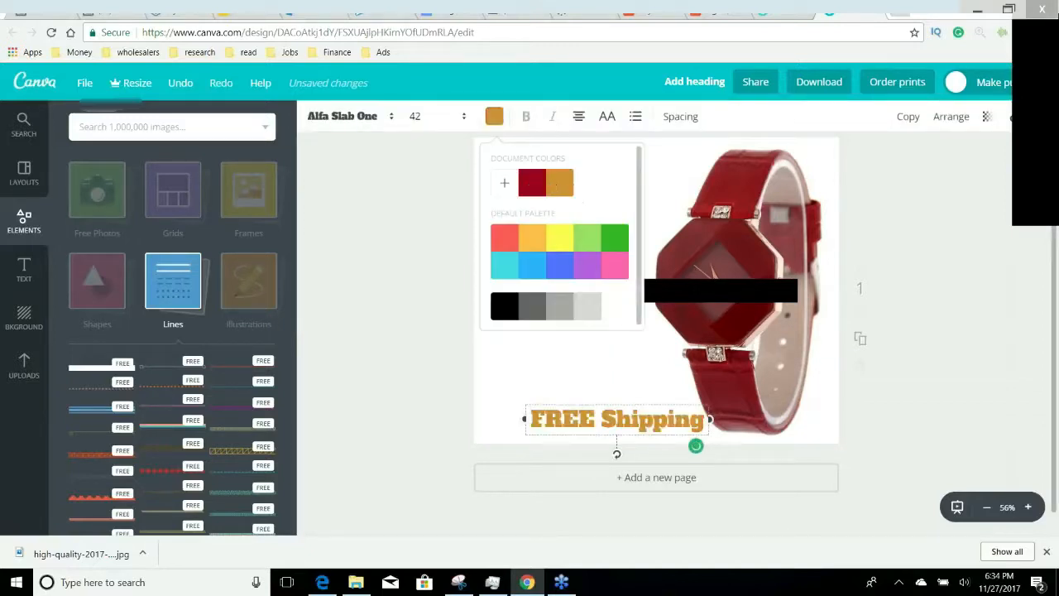
left_click(644, 269)
left_click(564, 202)
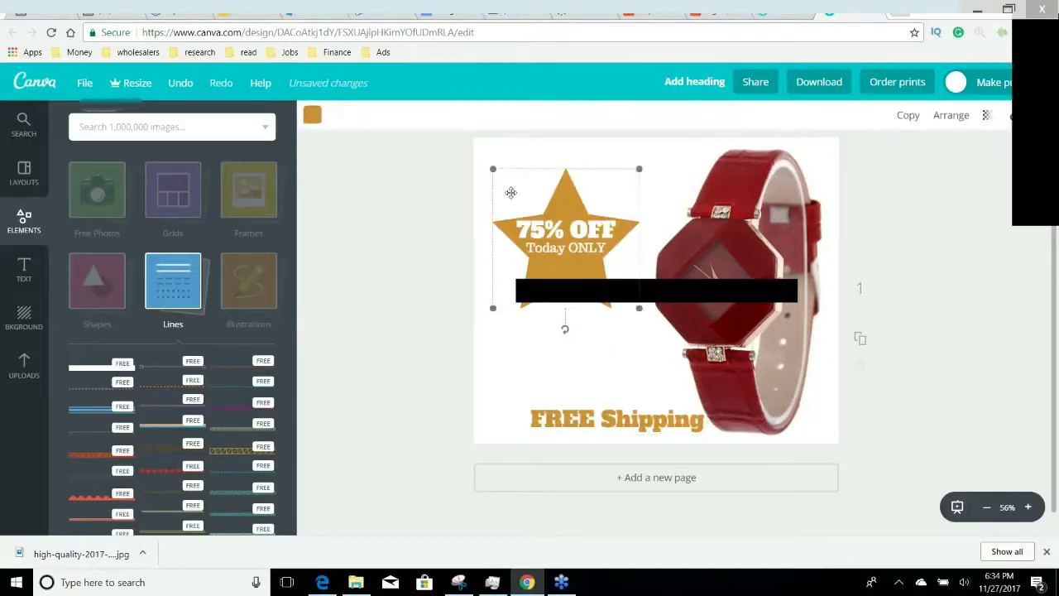
left_click(311, 117)
left_click(350, 183)
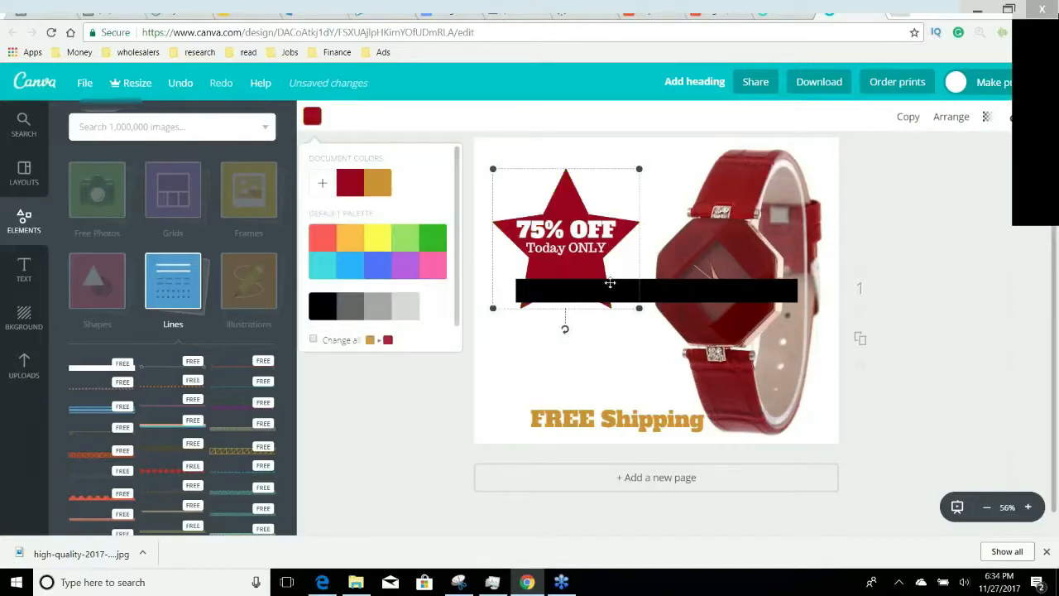
Make the black line thinner and page-wide, place it along the page's top edge, and colour it gold
left_click(687, 295)
left_click_drag(795, 280, 851, 298)
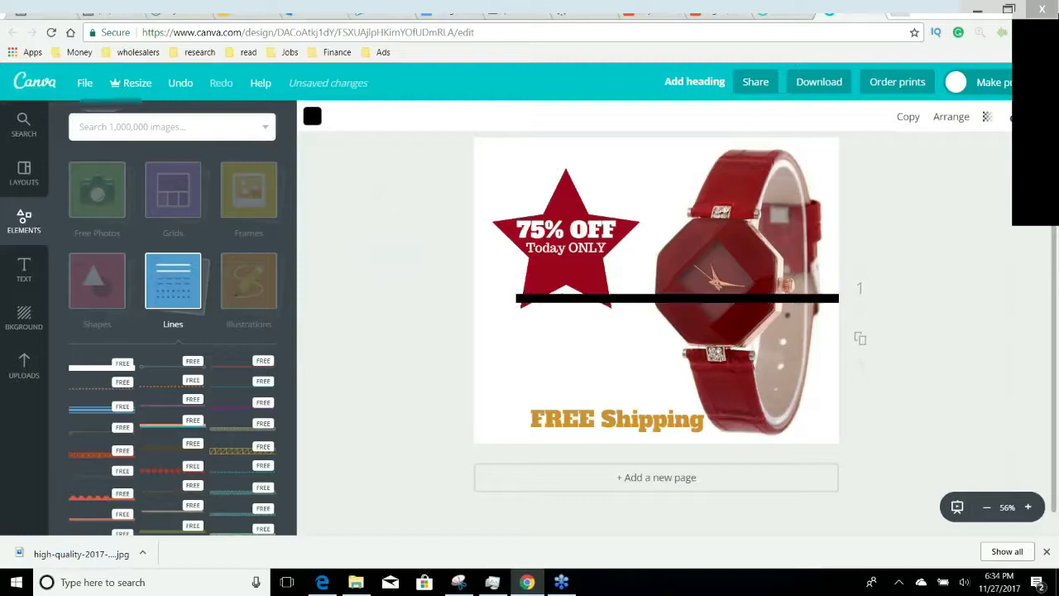
left_click_drag(785, 298, 690, 141)
left_click(312, 115)
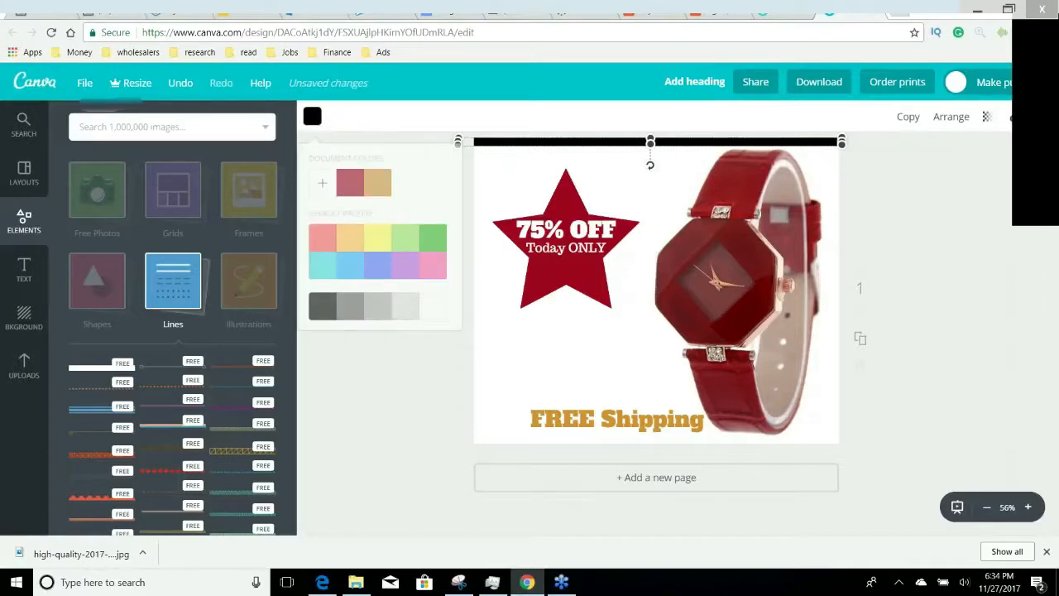
left_click(388, 190)
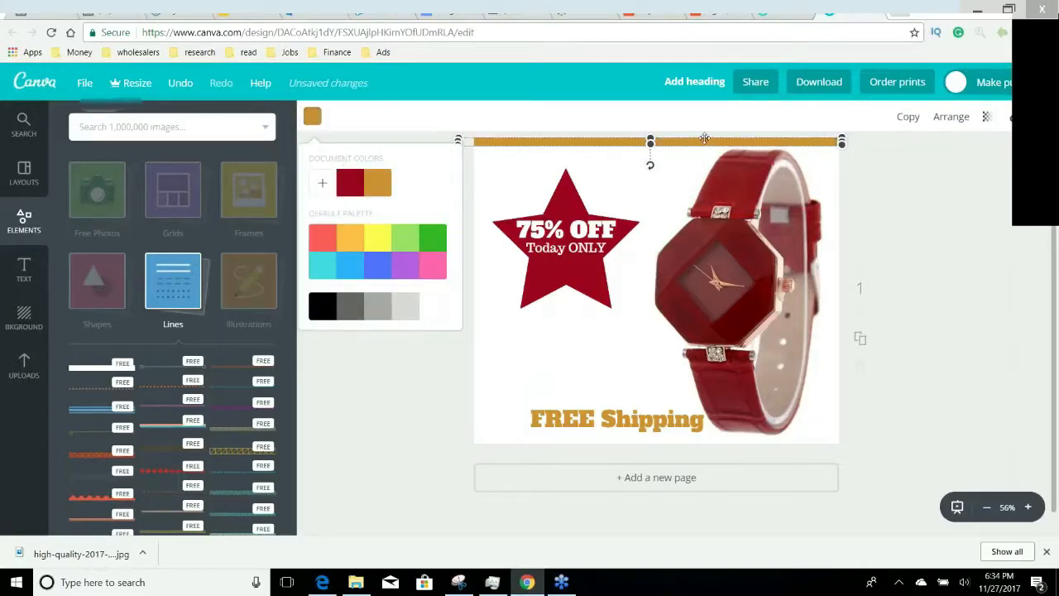
Duplicate the gold line, place the copy along the page's bottom edge, and colour it dark red
left_click(908, 117)
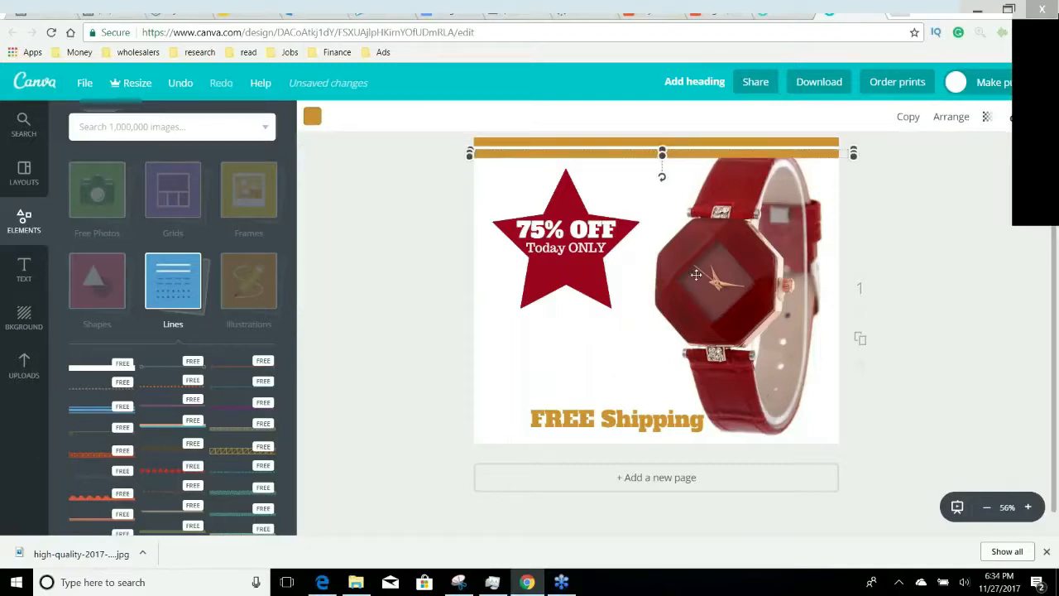
left_click_drag(698, 152, 691, 436)
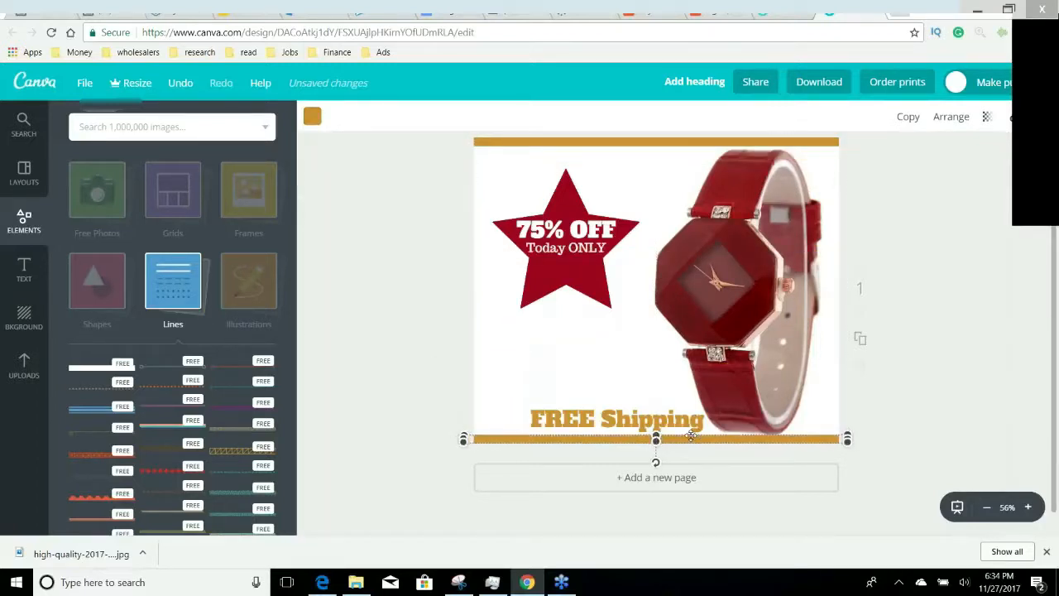
left_click(311, 117)
left_click(350, 182)
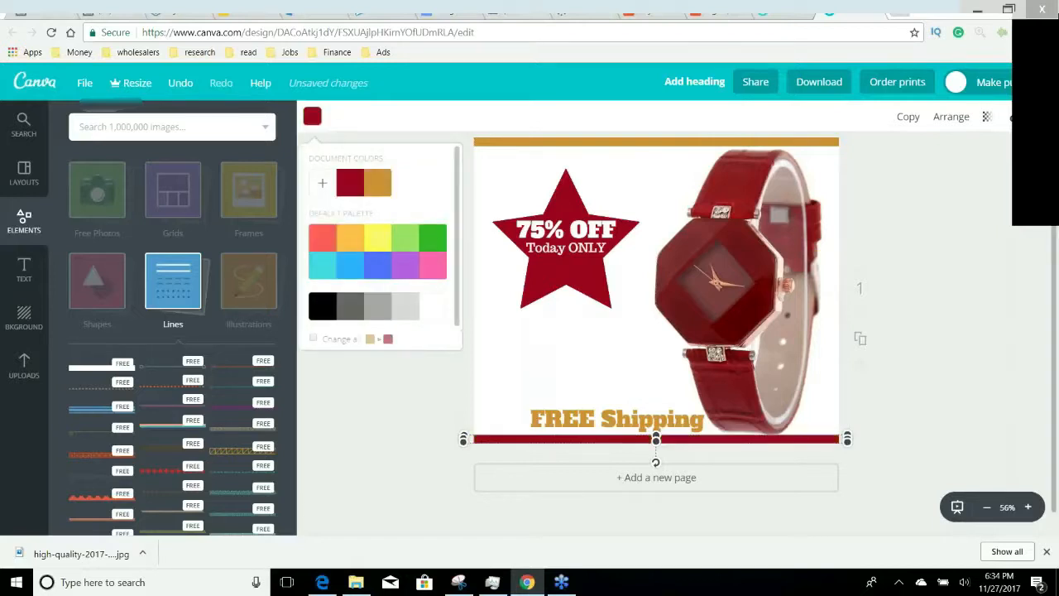
left_click(756, 436)
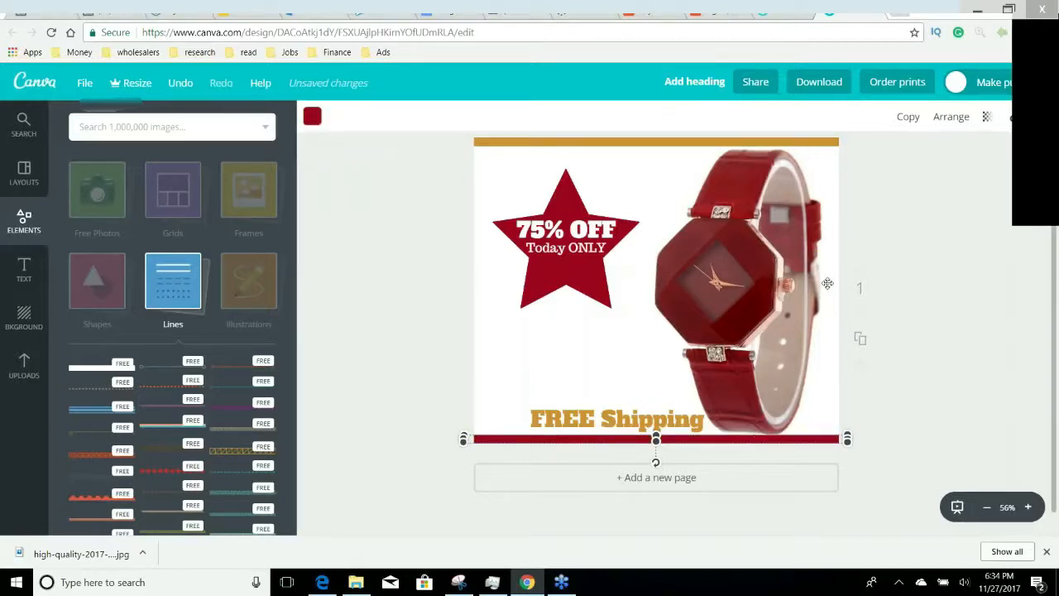
Turn a copy of the dark red line vertical, colour it black, and place it along the page's left edge behind the horizontal lines
left_click(908, 117)
left_click_drag(676, 447, 612, 260)
left_click(313, 118)
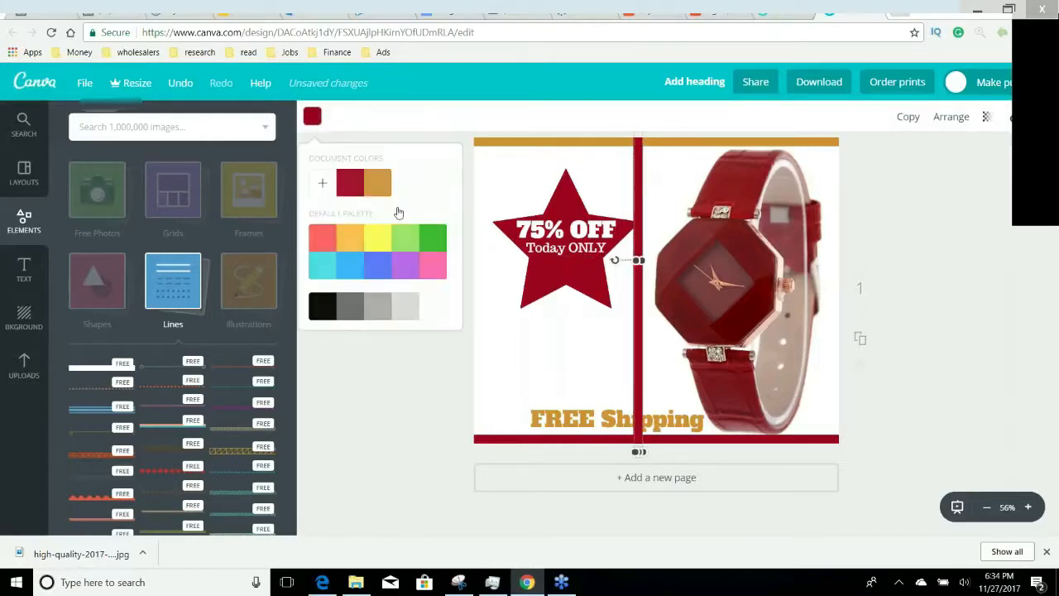
left_click(323, 306)
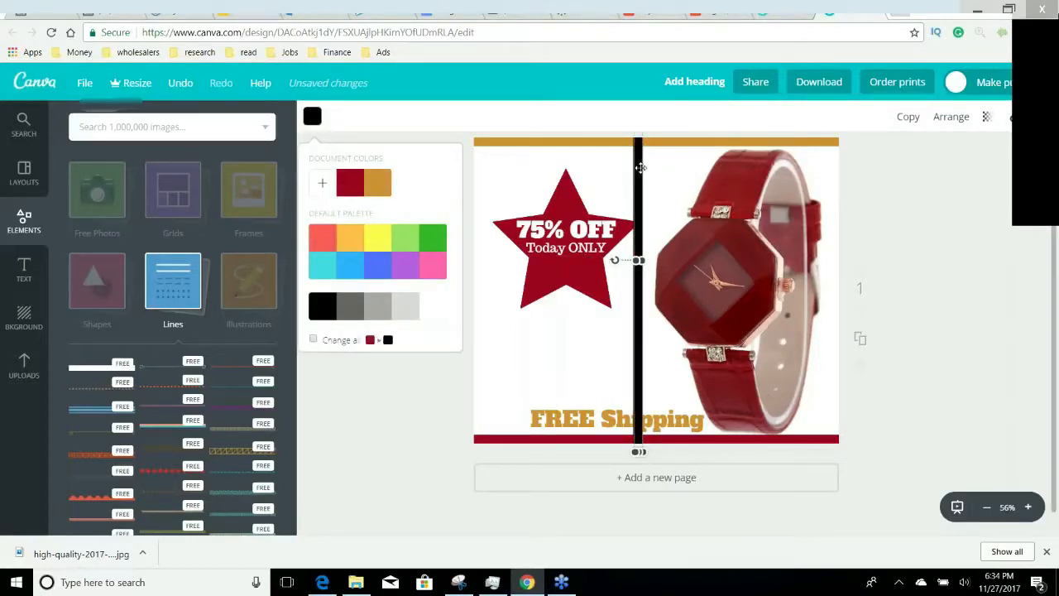
left_click_drag(639, 167, 482, 171)
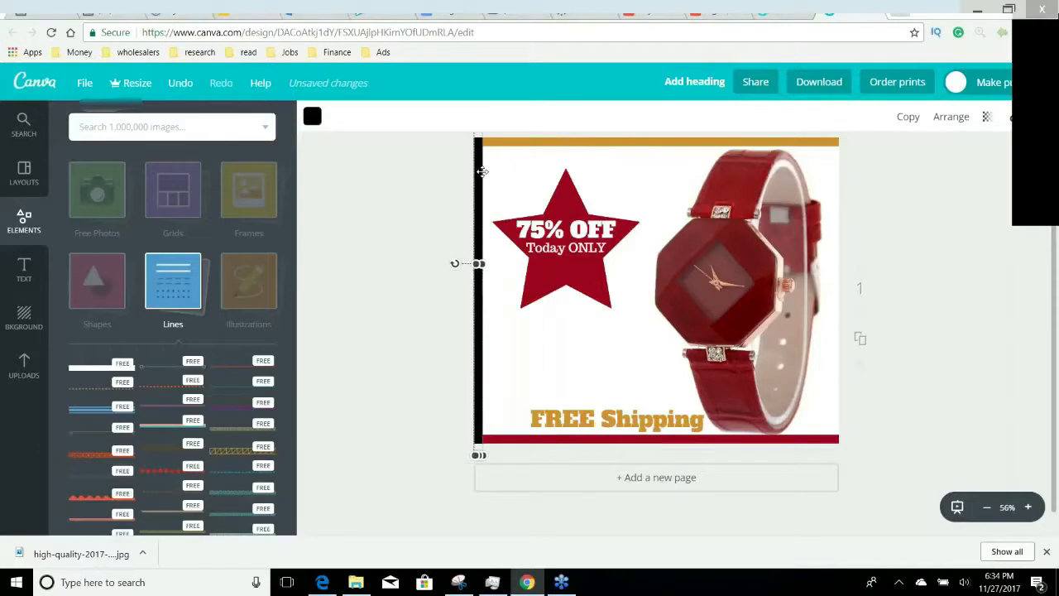
left_click(953, 119)
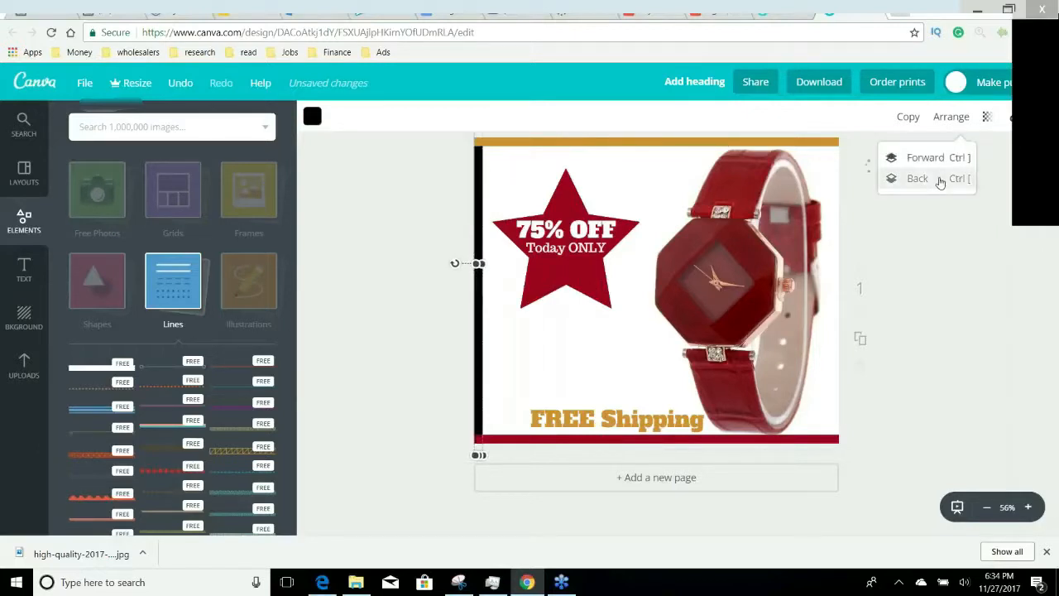
left_click(940, 181)
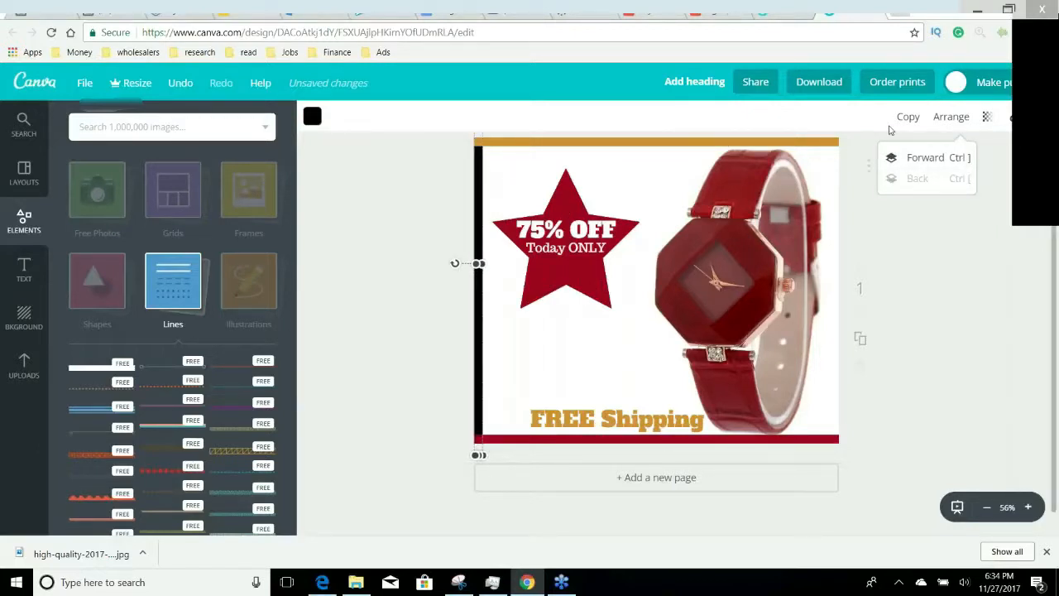
Place a copy of the black line along the page's right edge in front of the watch photo, and nudge "FREE Shipping" slightly up
left_click_drag(479, 248, 831, 268)
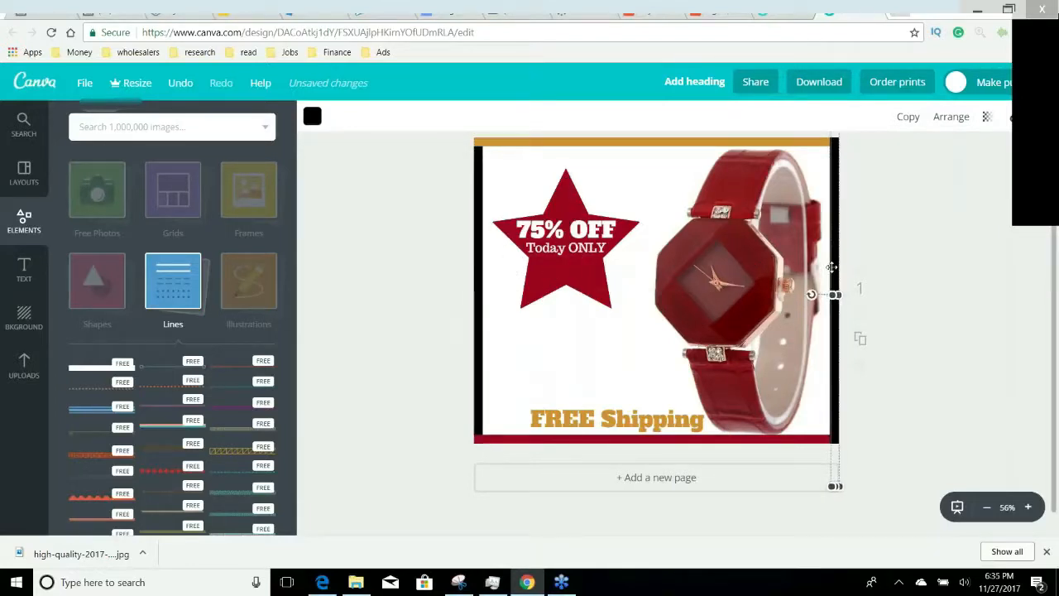
left_click(951, 117)
left_click(929, 180)
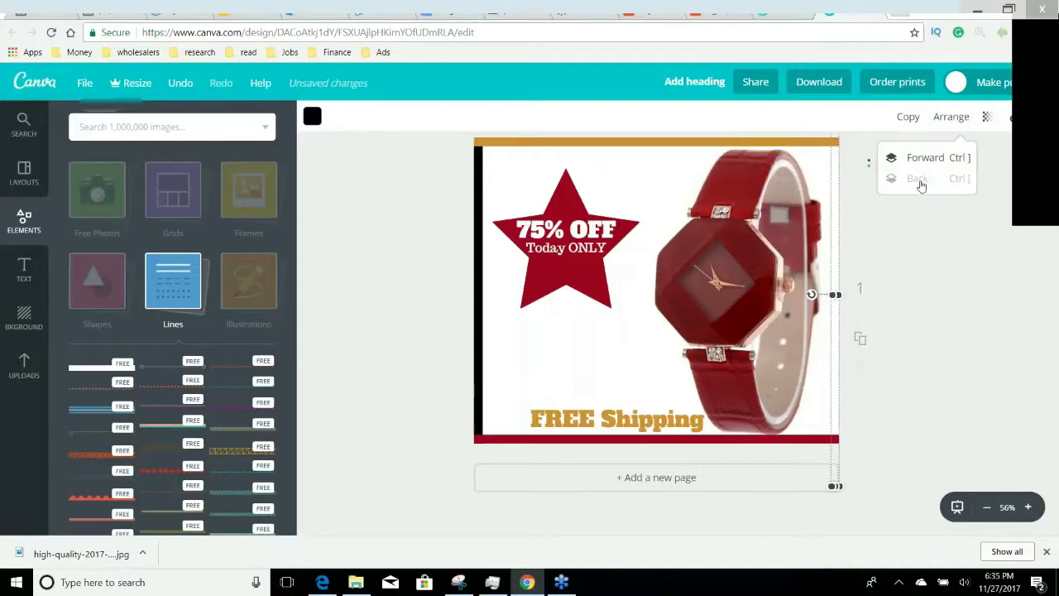
left_click(920, 158)
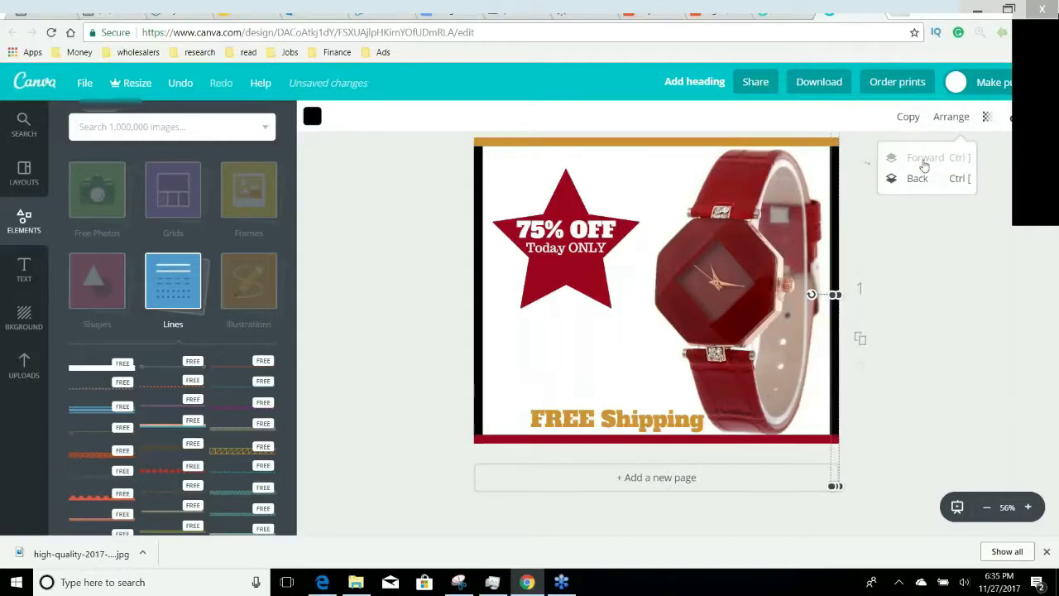
left_click(920, 277)
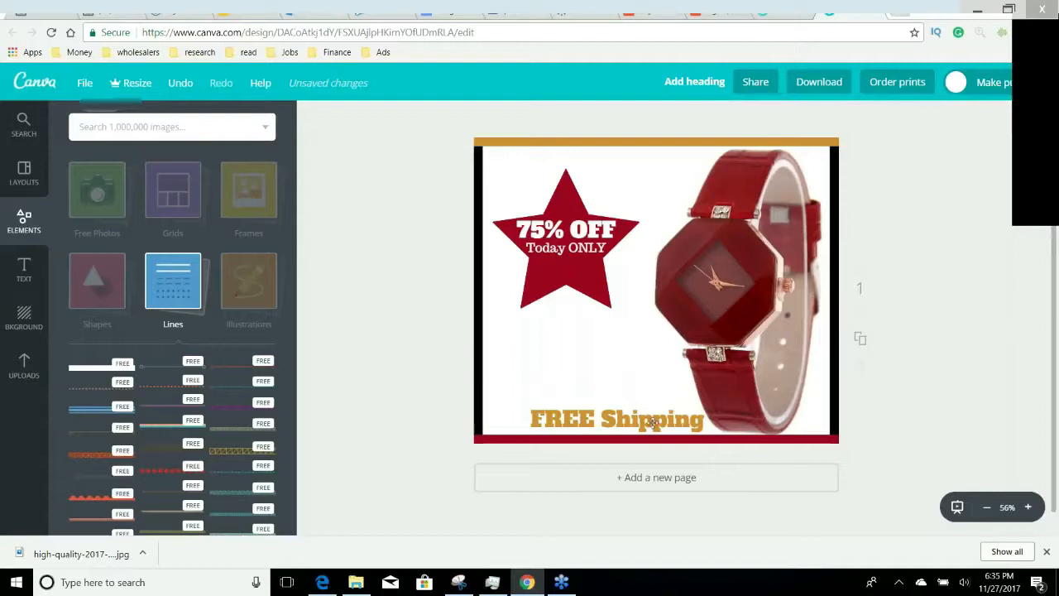
left_click_drag(651, 420, 650, 409)
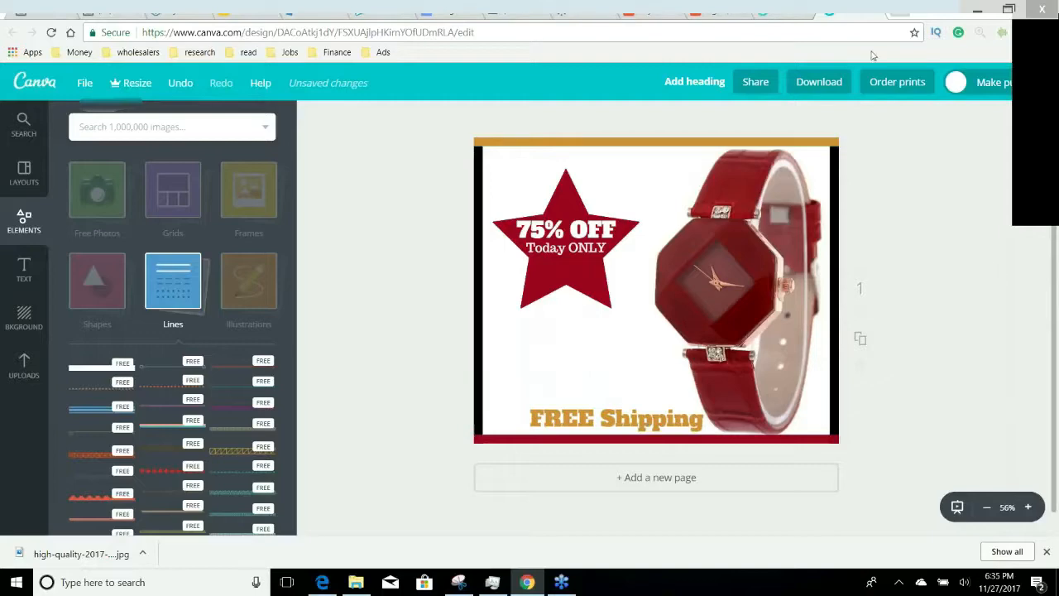
Look at the watch's AliExpress product page, return to the Canva design, and duplicate the finished page
left_click(690, 9)
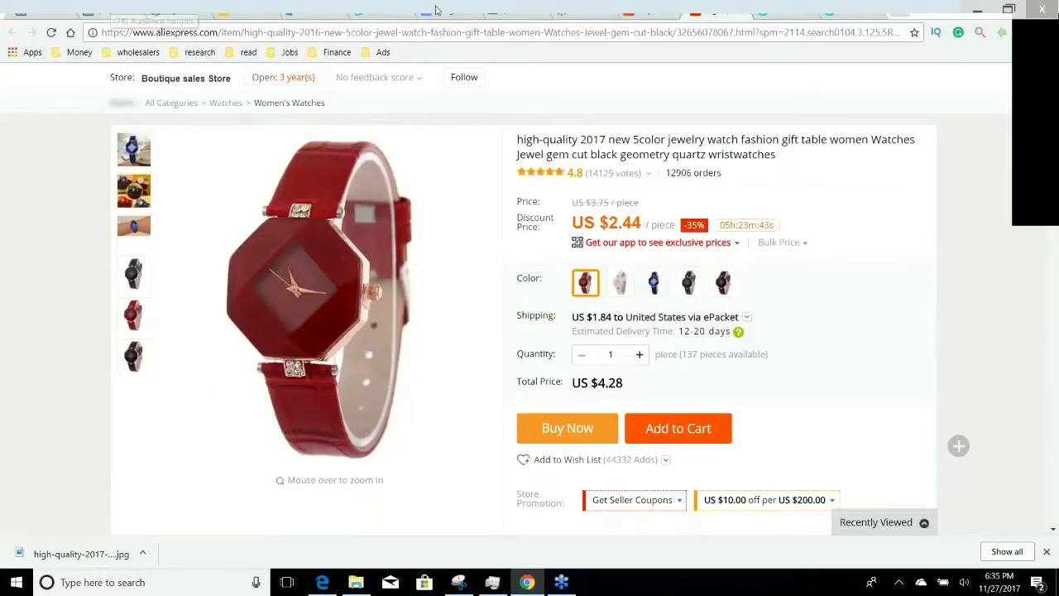
left_click(844, 12)
left_click(865, 343)
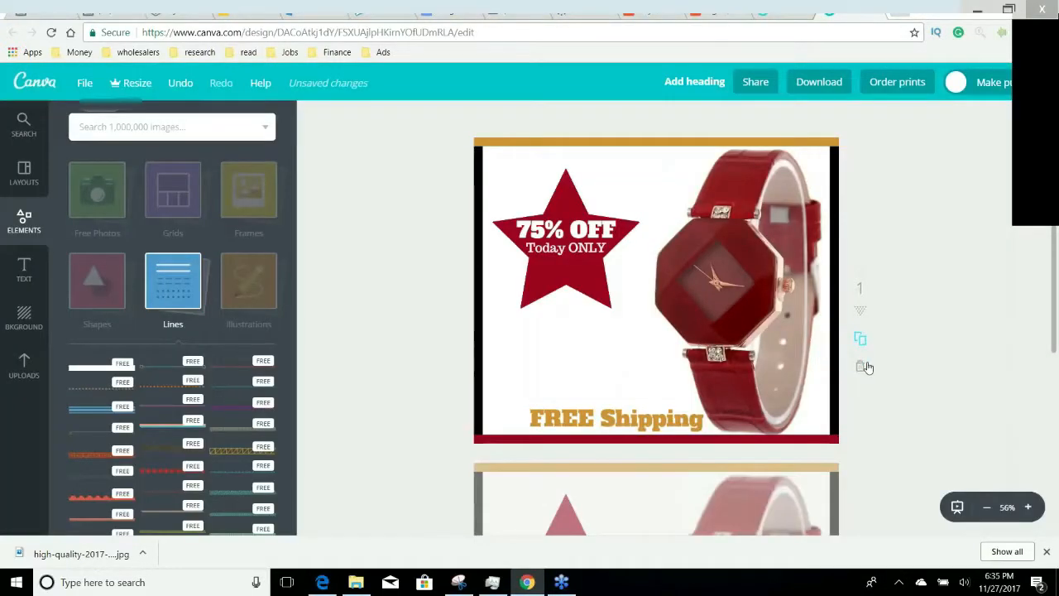
scroll(757, 393, "down", 1)
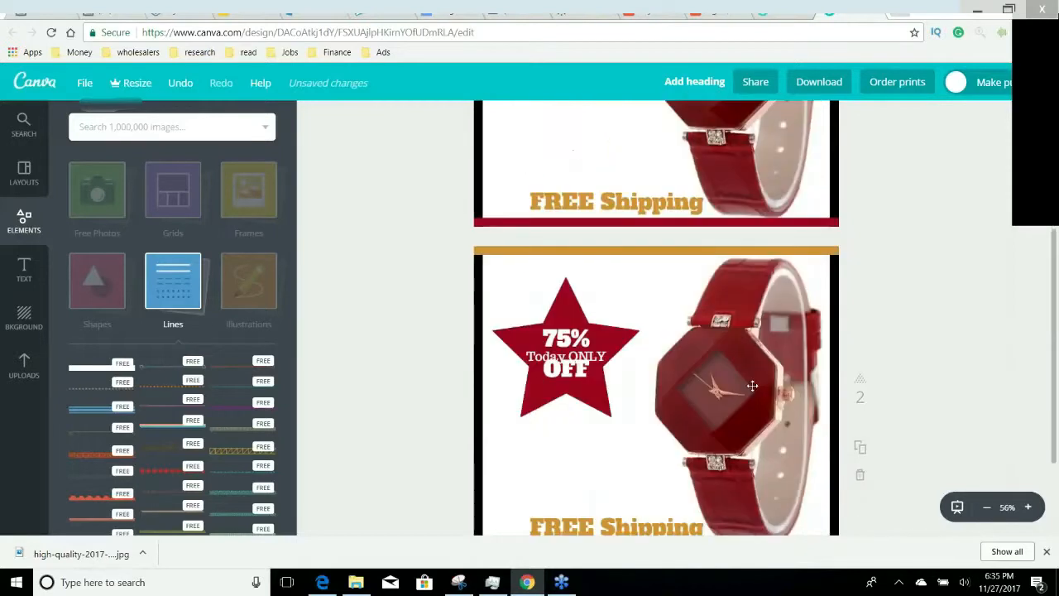
Delete the star, its "75% OFF" and "Today ONLY" texts, and the gold line from the duplicated second page
scroll(752, 385, "down", 1)
left_click(748, 387)
scroll(572, 378, "up", 1)
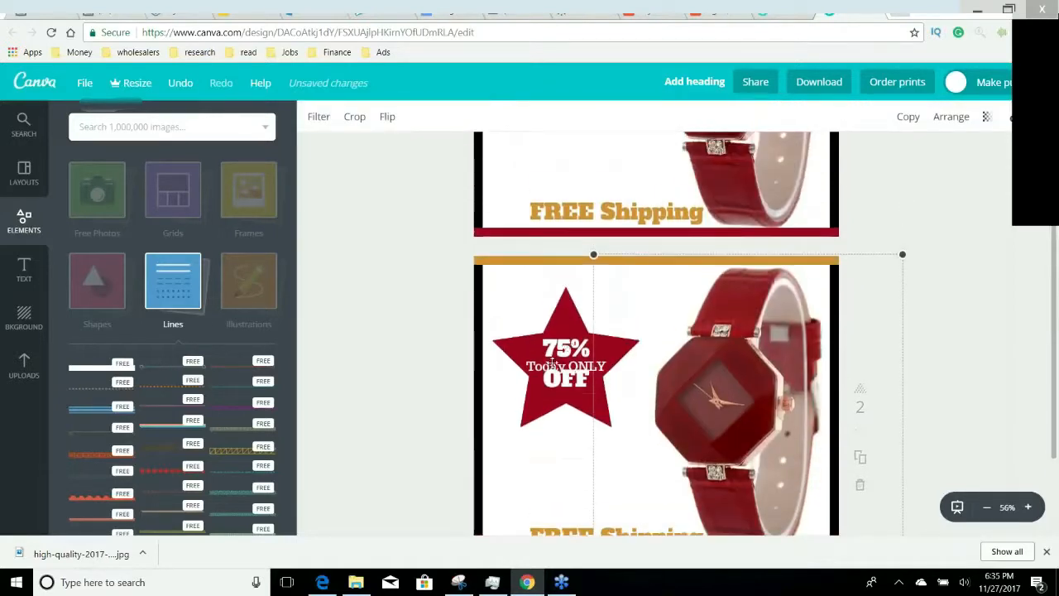
left_click(551, 340)
key("Delete")
left_click(558, 312)
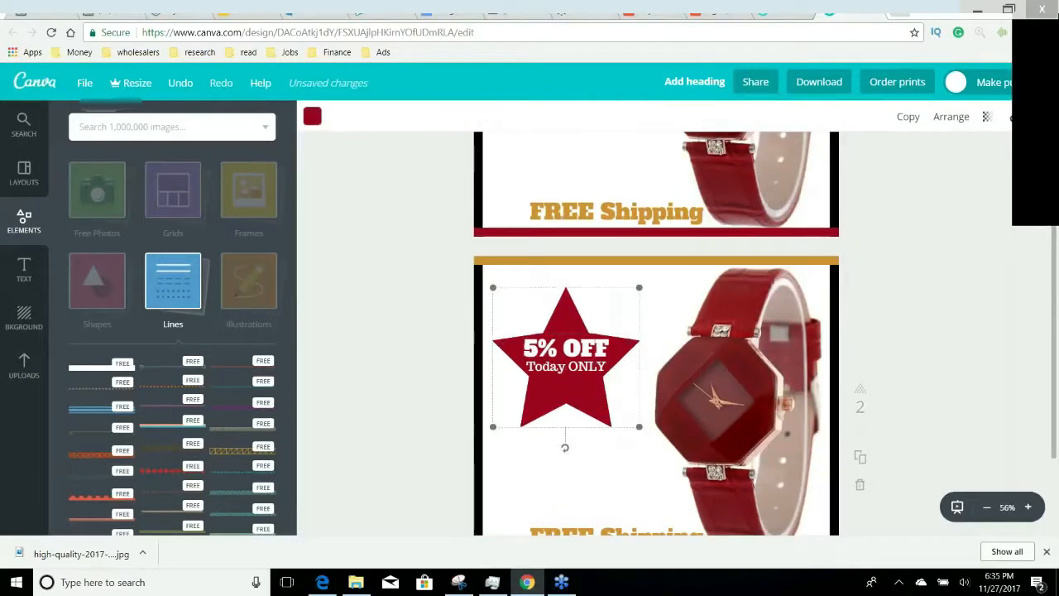
key("Delete")
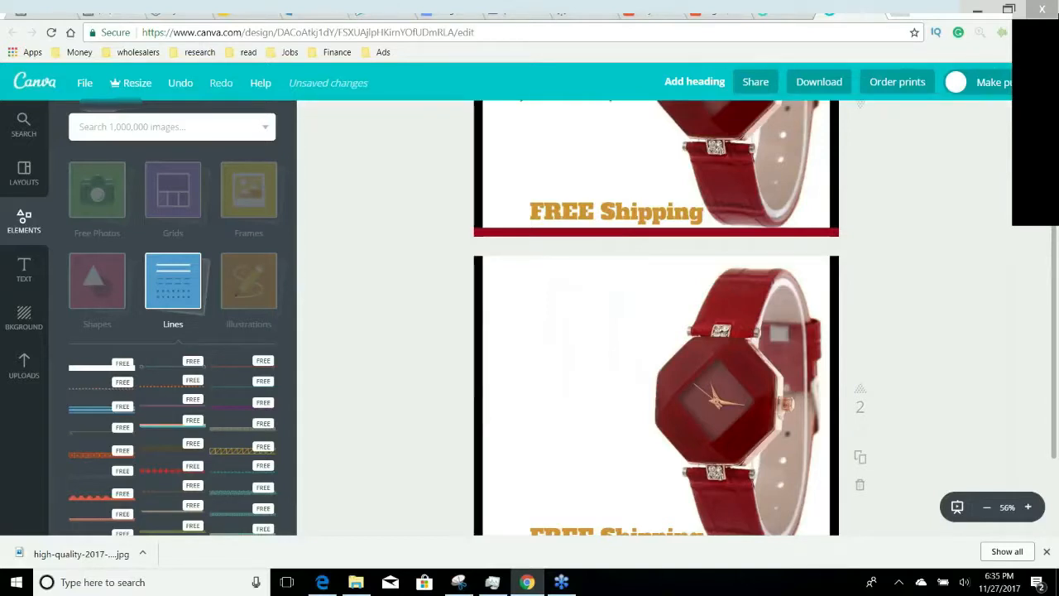
Delete "FREE Shipping", the dark red line and both black side lines from the second page
scroll(532, 390, "down", 1)
left_click(601, 469)
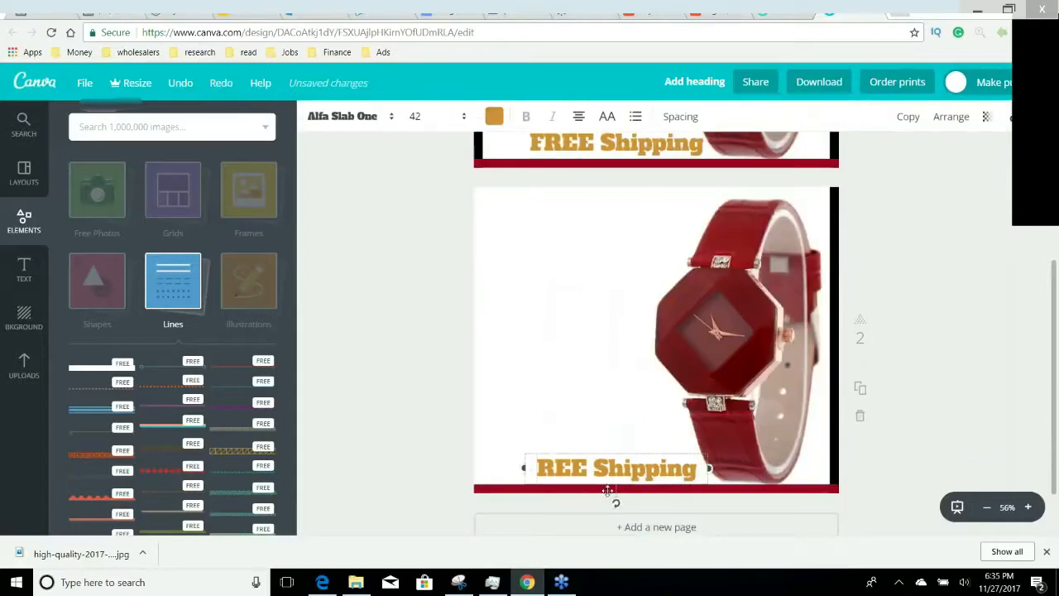
key("Delete")
left_click(607, 490)
key("Delete")
left_click(834, 449)
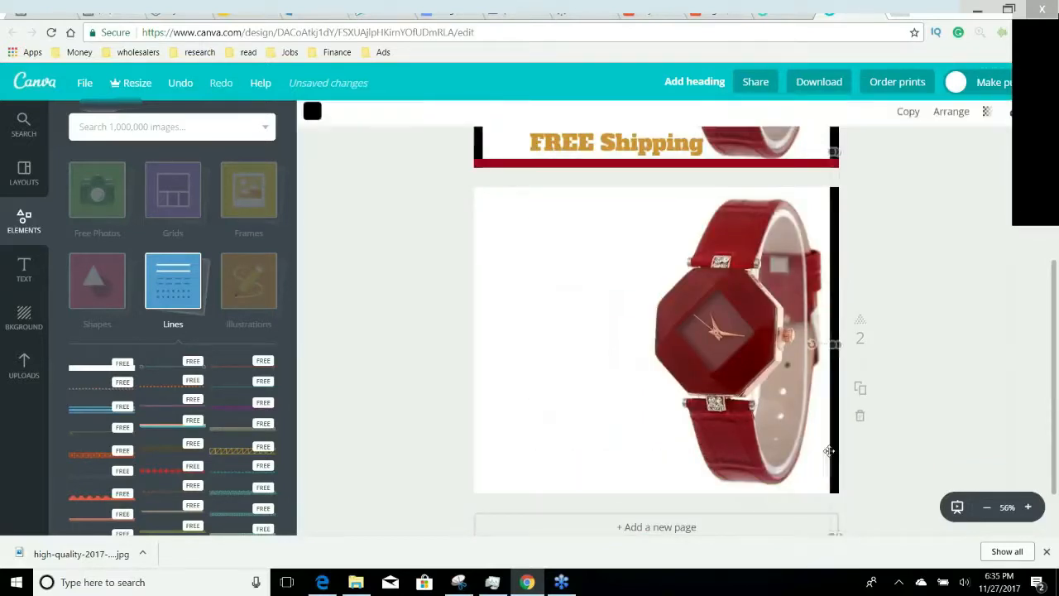
key("Delete")
Move the watch photo towards the middle of the second page and delete the leftover empty text box
left_click_drag(691, 372, 684, 333)
left_click(536, 285)
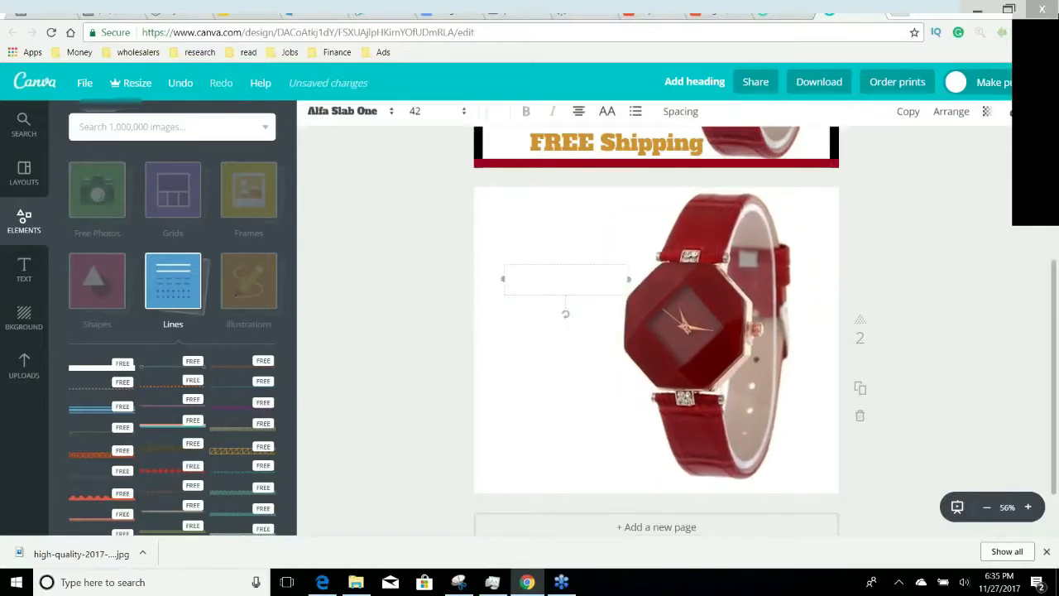
key("Delete")
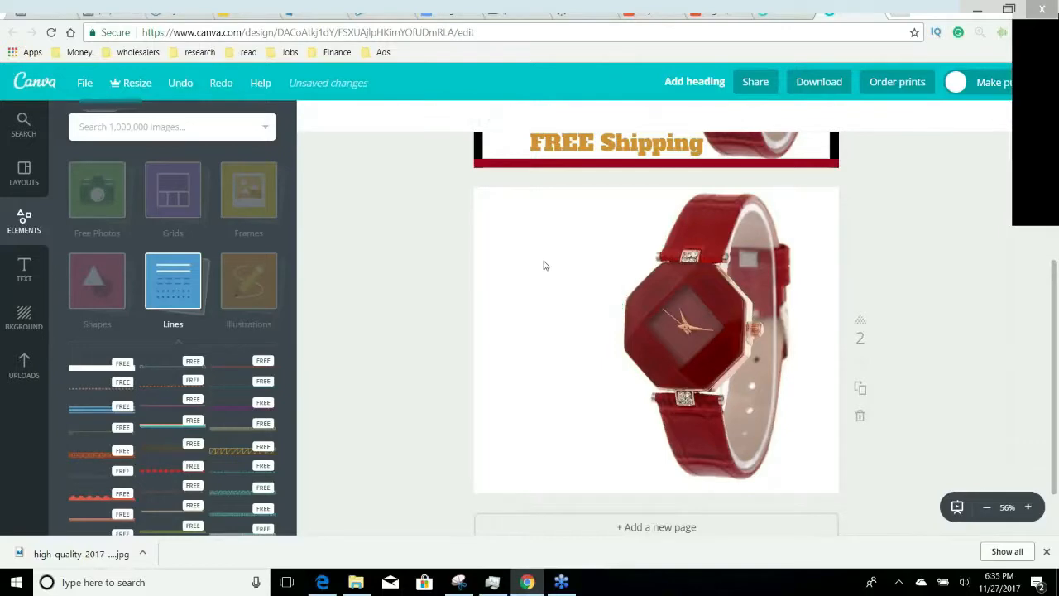
left_click_drag(683, 333, 669, 338)
left_click(908, 308)
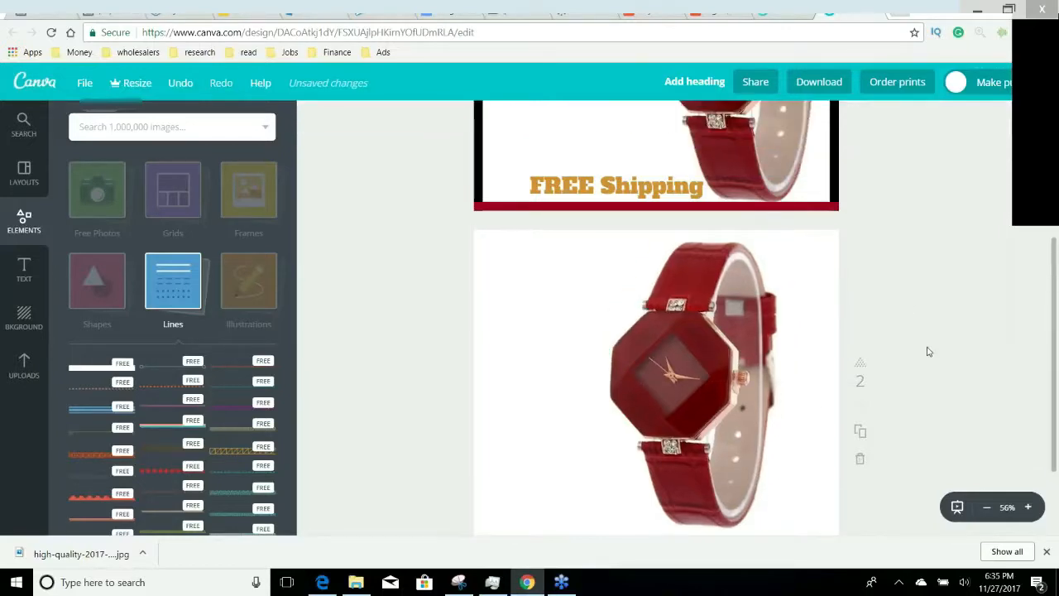
Compare the offer page with the plain watch page, and download only page 1 as a PNG
scroll(927, 351, "up", 3)
scroll(927, 351, "down", 3)
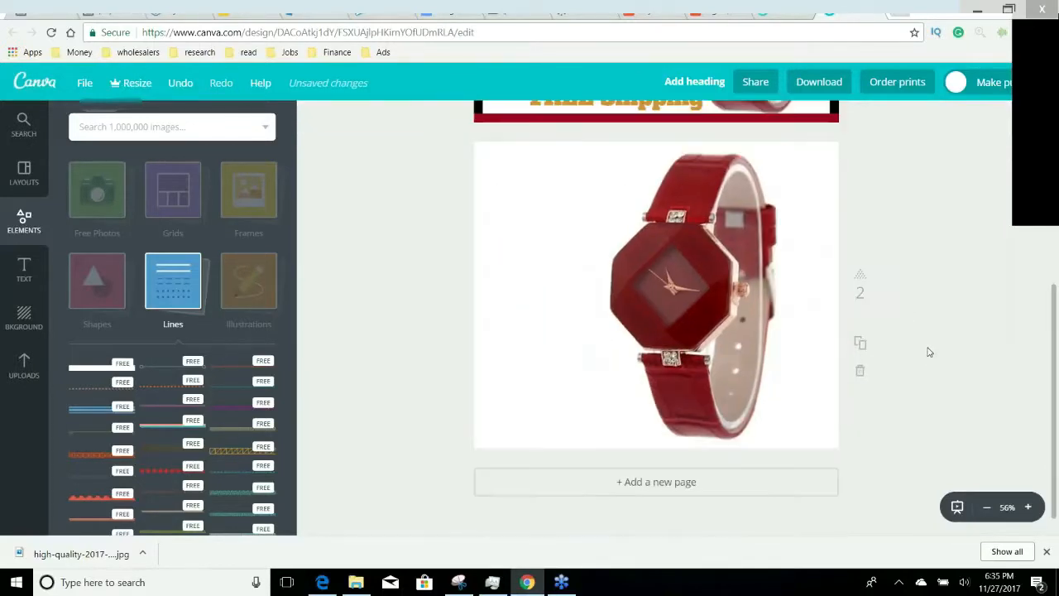
scroll(927, 351, "up", 4)
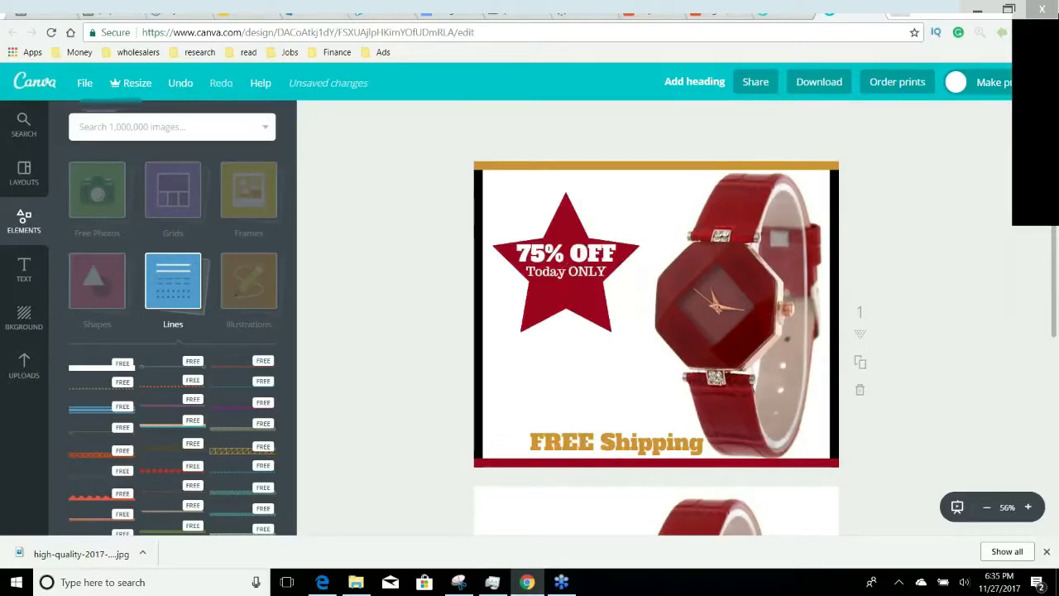
scroll(600, 423, "down", 3)
scroll(757, 366, "down", 4)
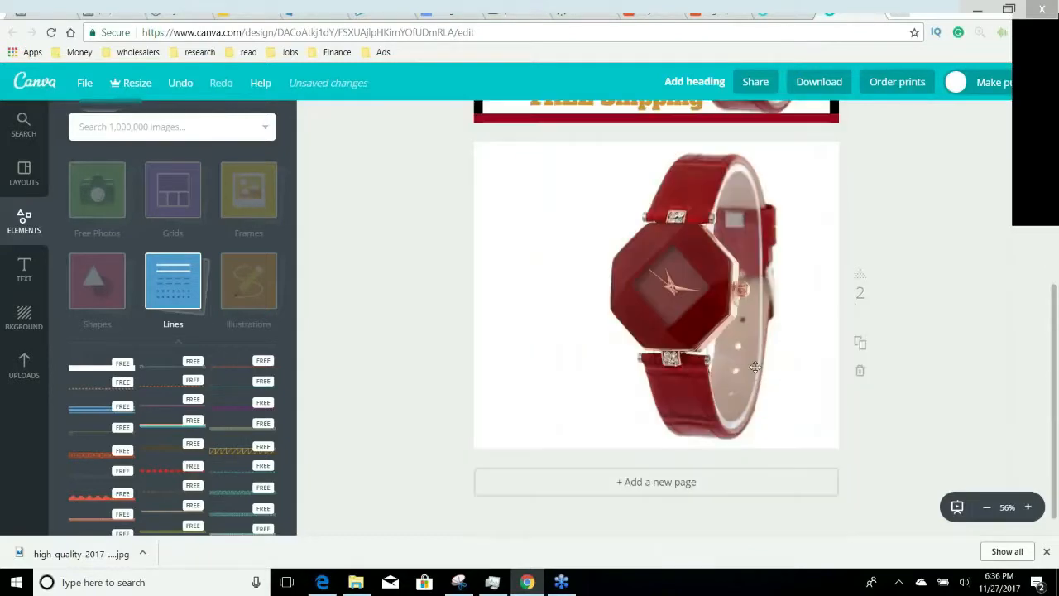
scroll(732, 388, "up", 4)
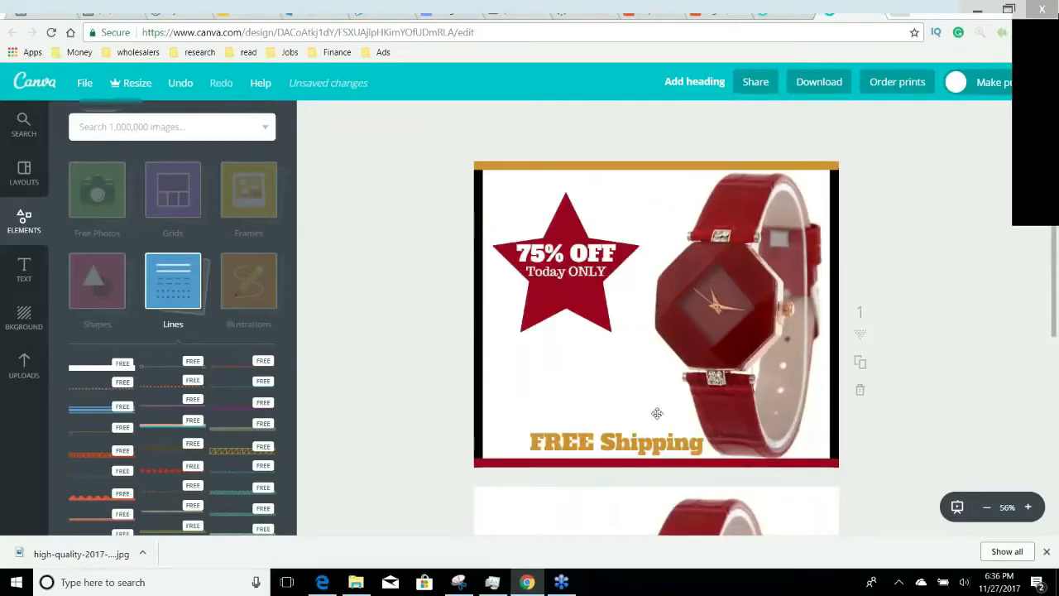
left_click(819, 83)
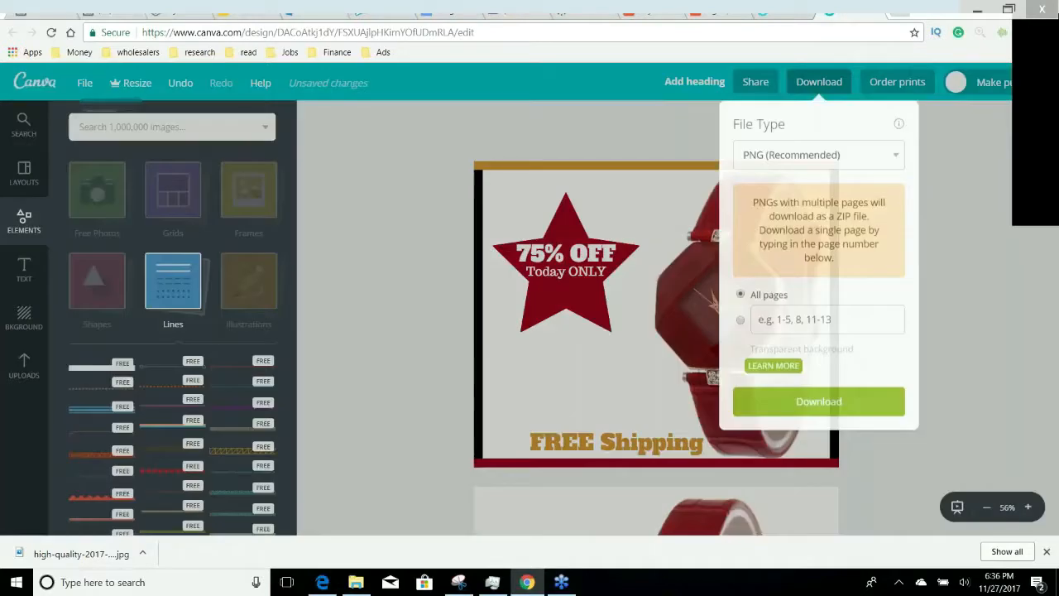
left_click(865, 319)
type("1")
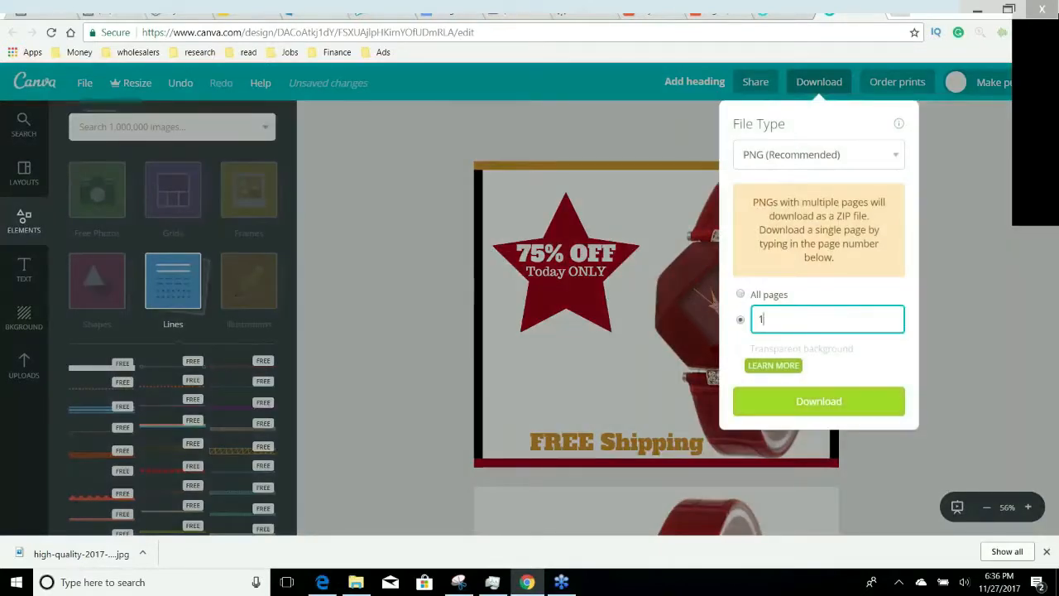
left_click(856, 395)
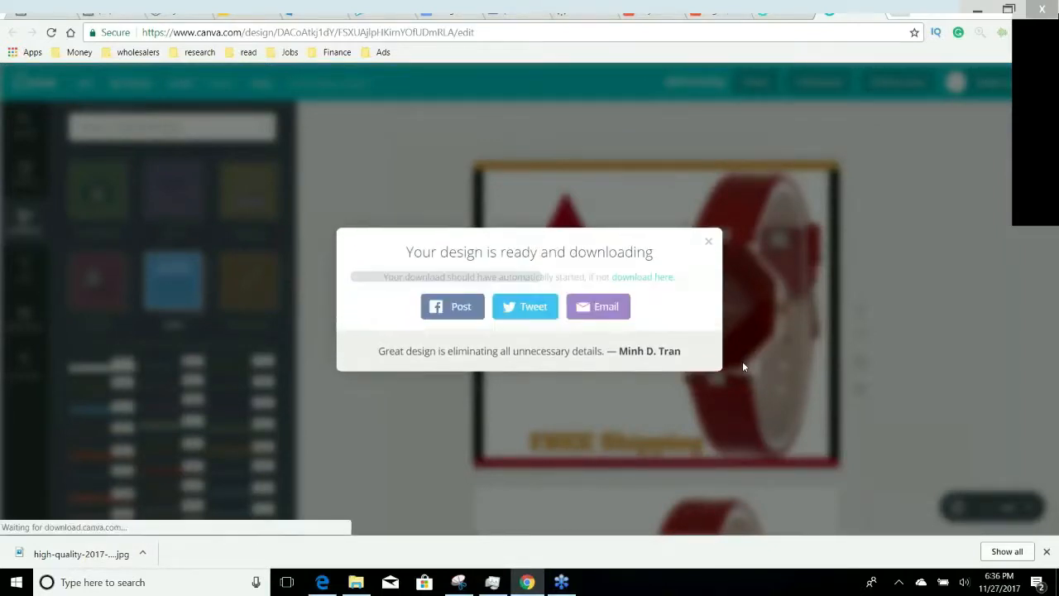
Switch to Facebook Power Editor and start a new page post for the "PPE - Red Crystal Watch" ad
left_click(51, 15)
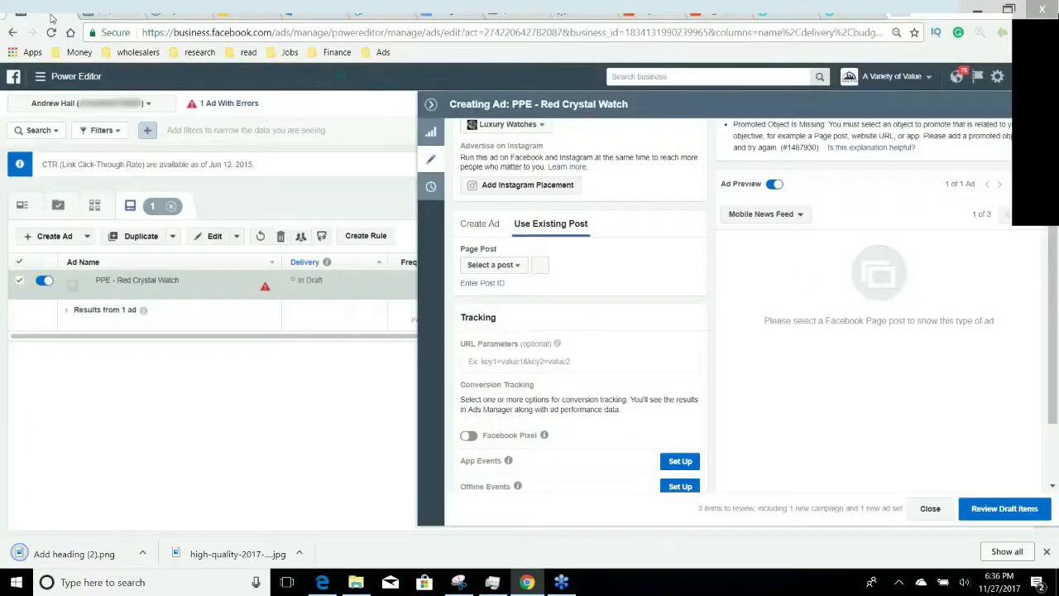
left_click(541, 265)
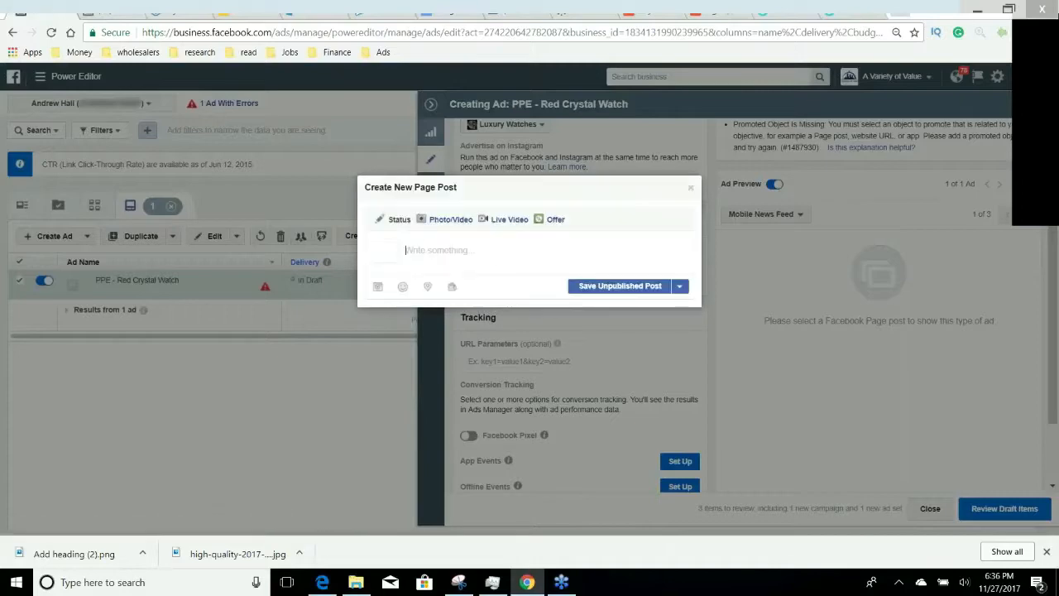
Add the image "Add heading (2)" from Downloads to the new page post as an uploaded photo
left_click(453, 223)
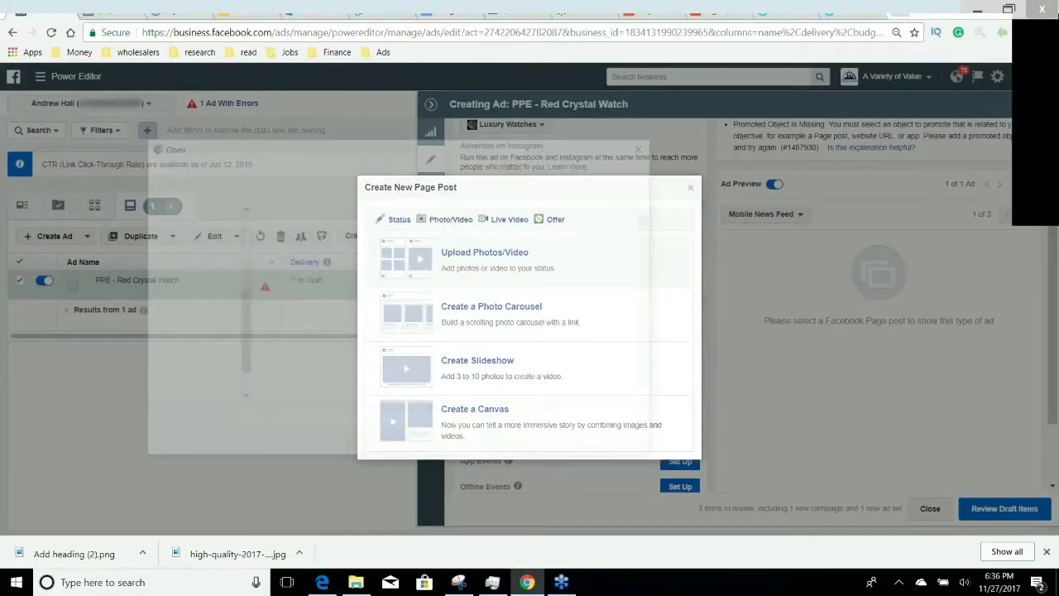
left_click(486, 246)
scroll(357, 307, "down", 5)
scroll(357, 307, "down", 6)
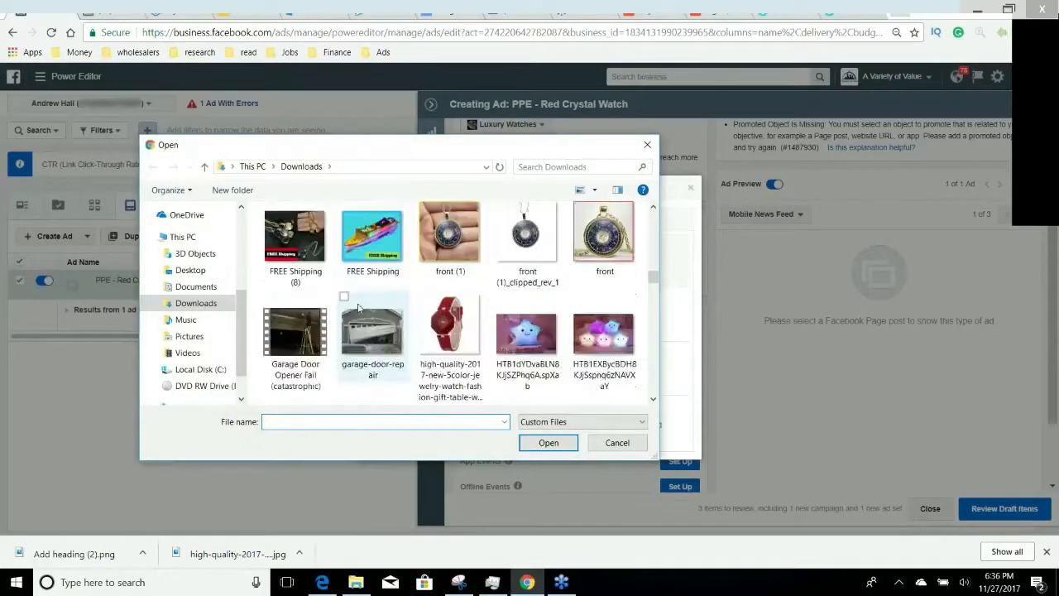
scroll(357, 307, "up", 3)
scroll(357, 307, "down", 6)
scroll(357, 307, "up", 6)
left_click(449, 234)
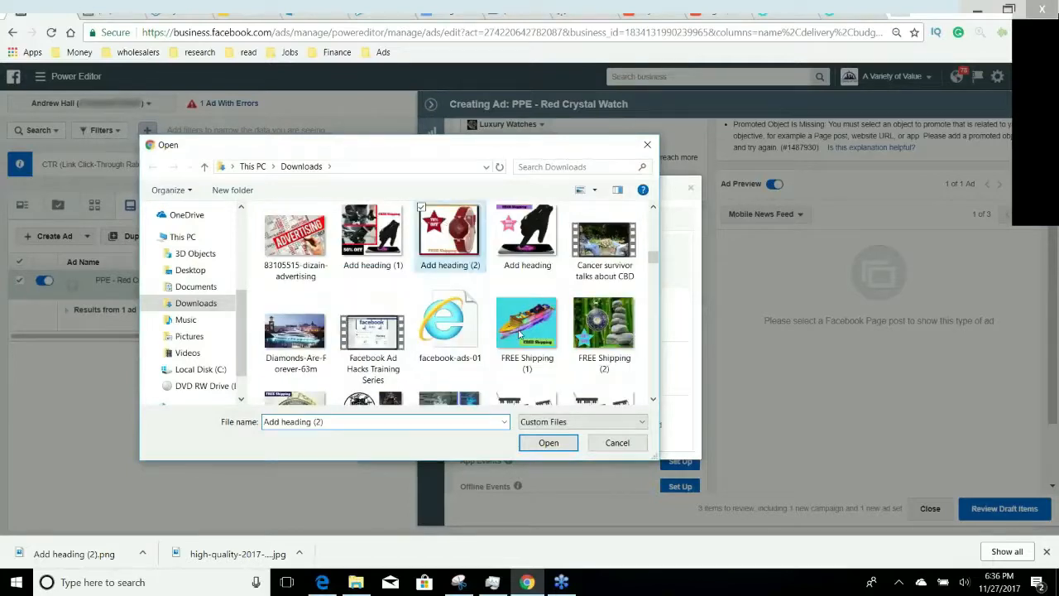
left_click(547, 442)
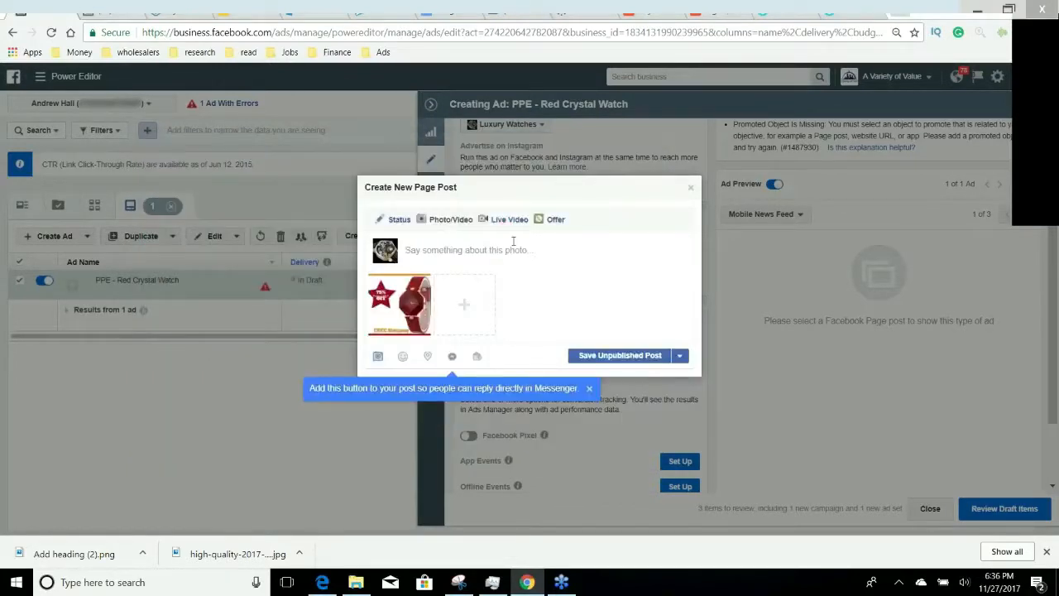
Bring up the Images & Post Sold document, search Google for "google drive" in a new tab and open My Drive
left_click(430, 10)
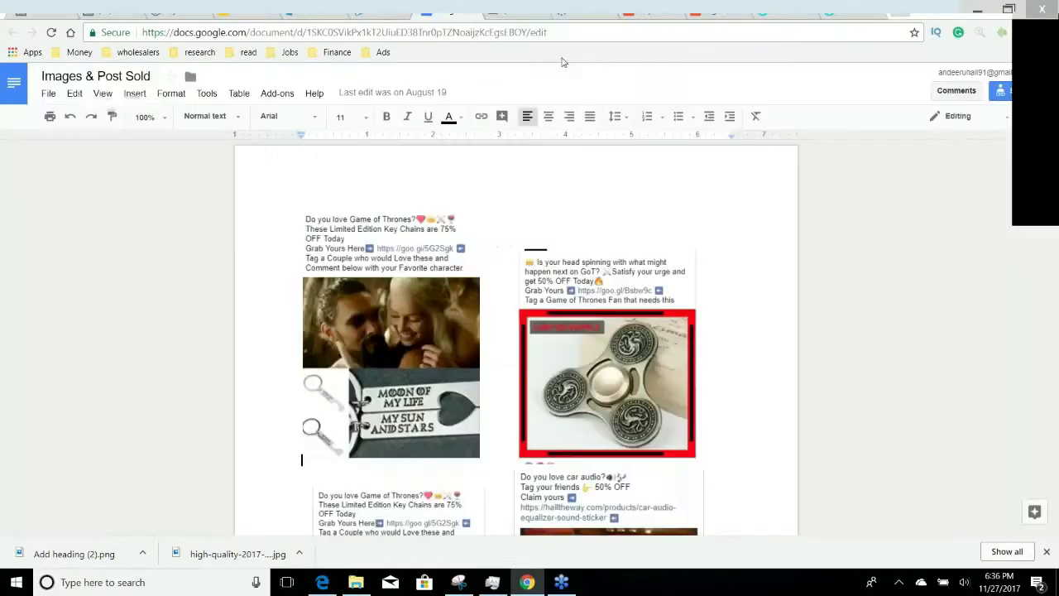
left_click(898, 13)
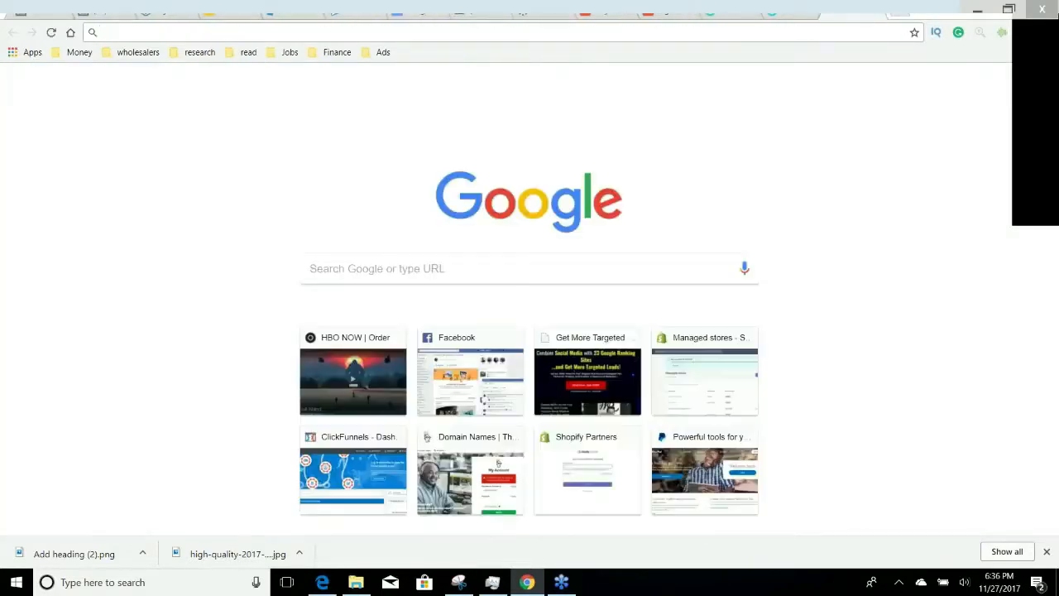
type("google drive")
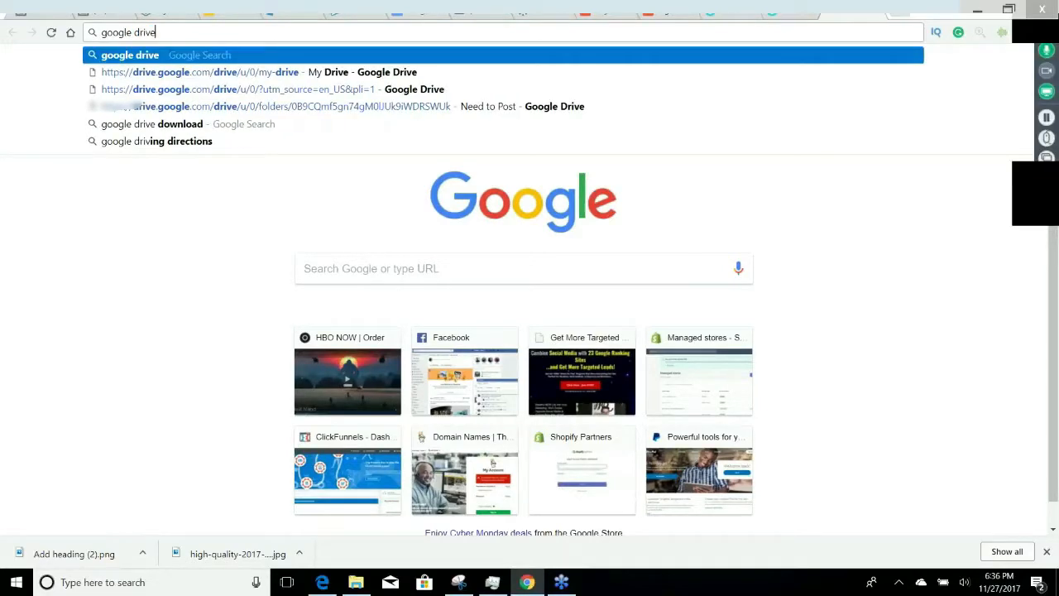
key("Return")
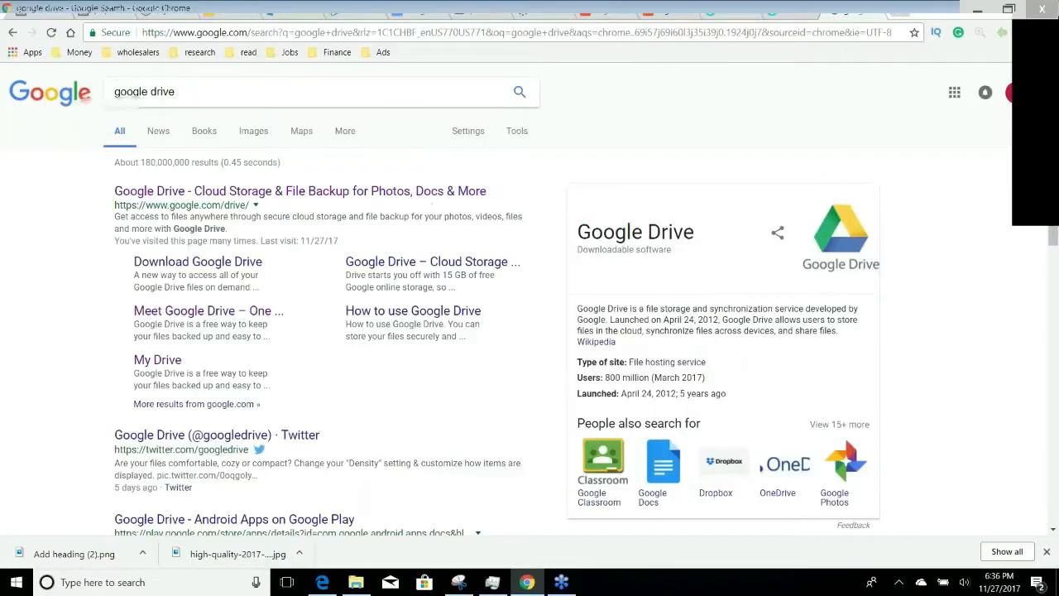
left_click(299, 191)
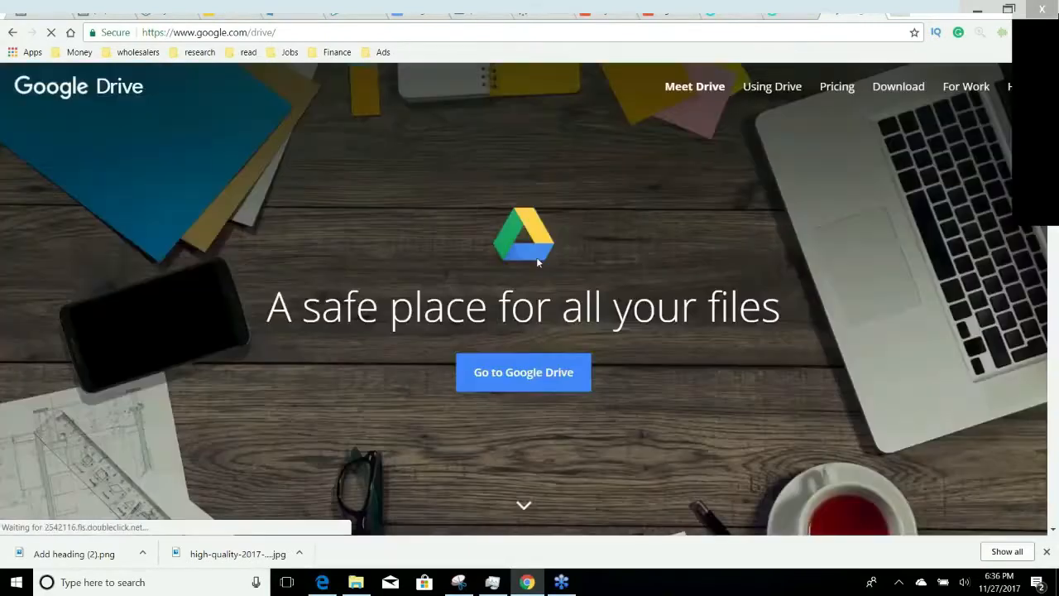
left_click(556, 371)
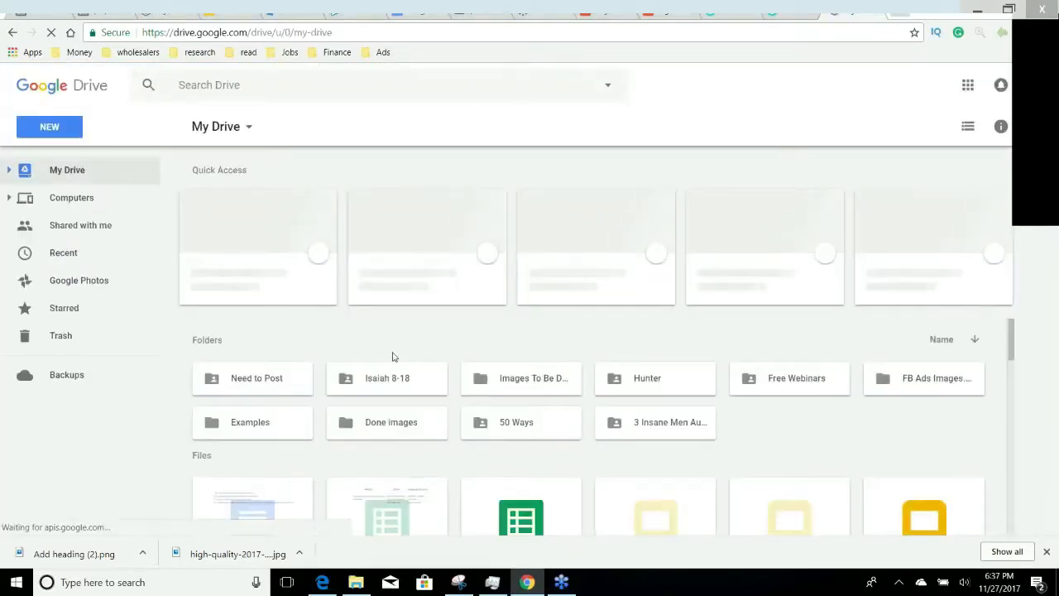
Open the Need to Post folder in Google Drive and look over its product ad images
double_click(254, 379)
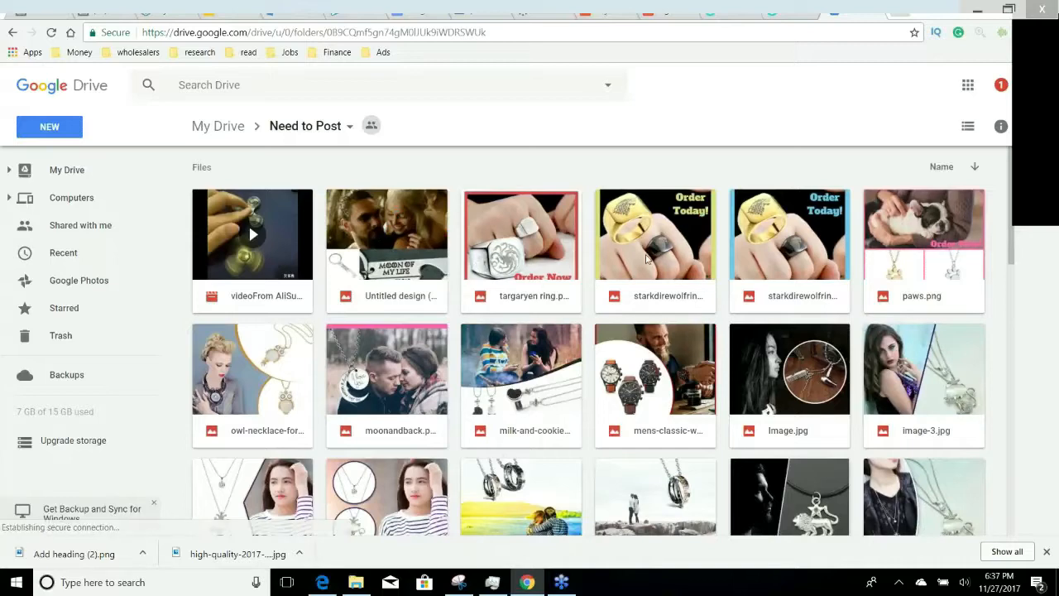
scroll(636, 341, "down", 1)
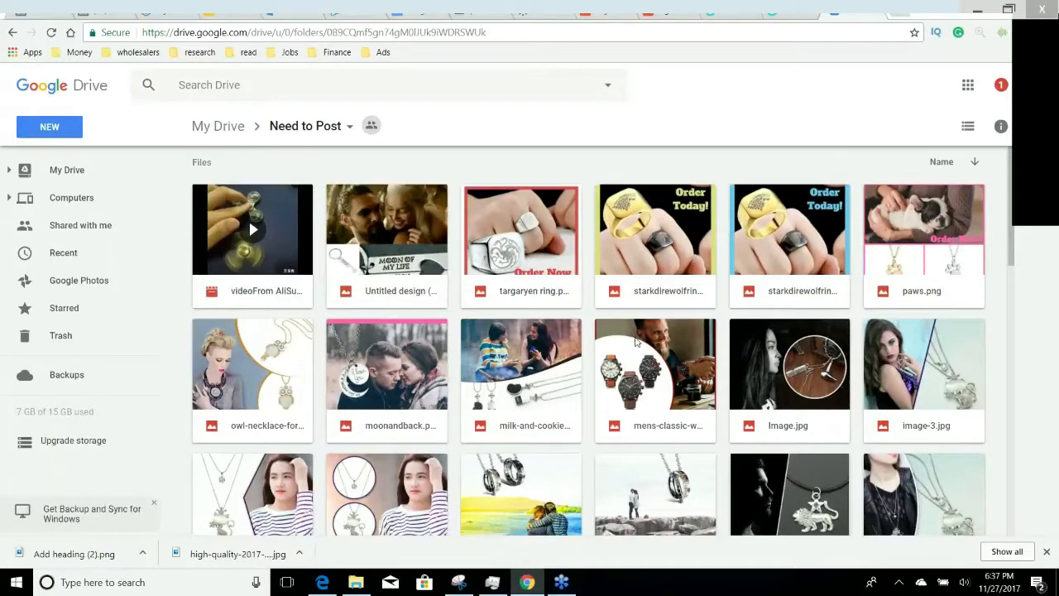
scroll(635, 341, "down", 2)
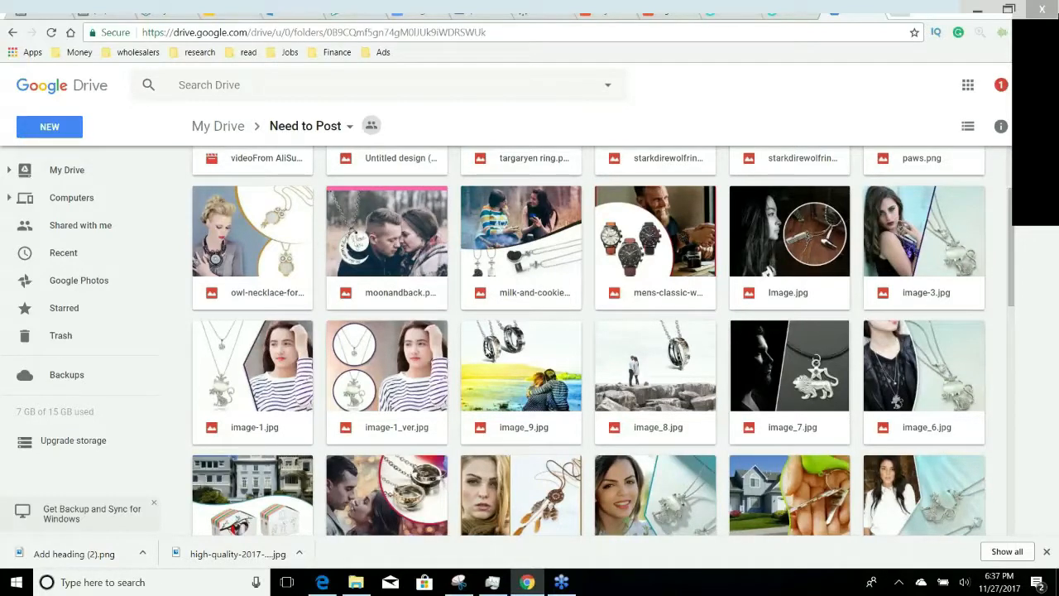
Open pixabay.com in a new browser tab and search its free images for "model"
left_click(900, 13)
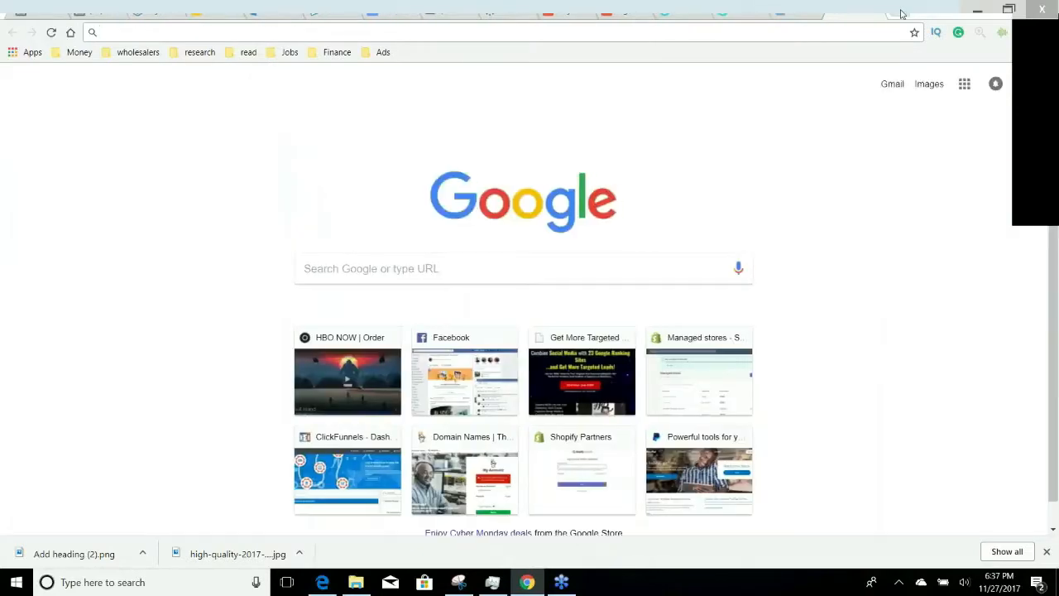
type("pixabay.com")
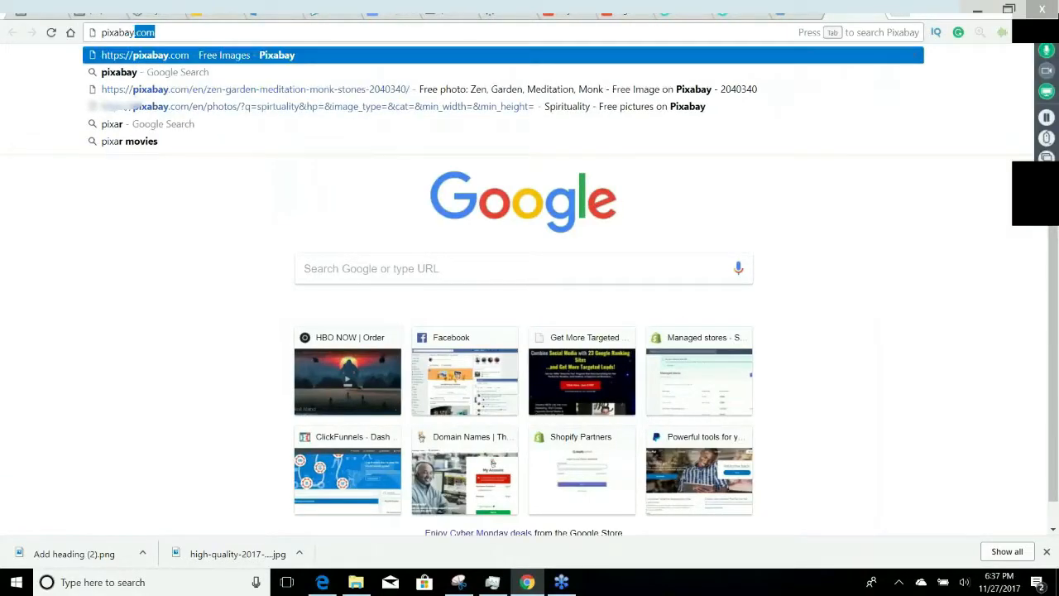
key("Return")
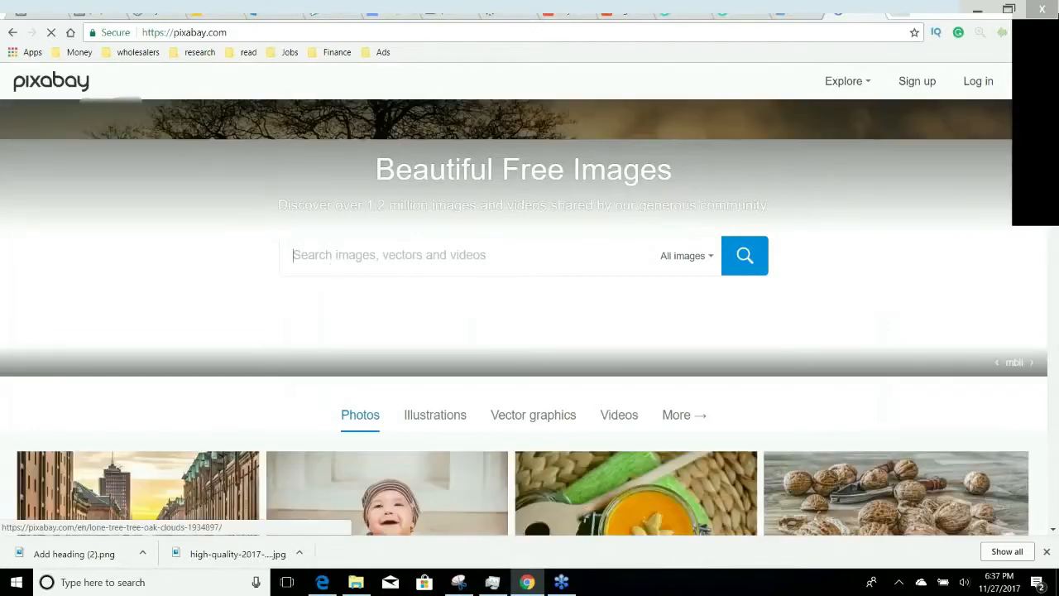
type("model")
key("Return")
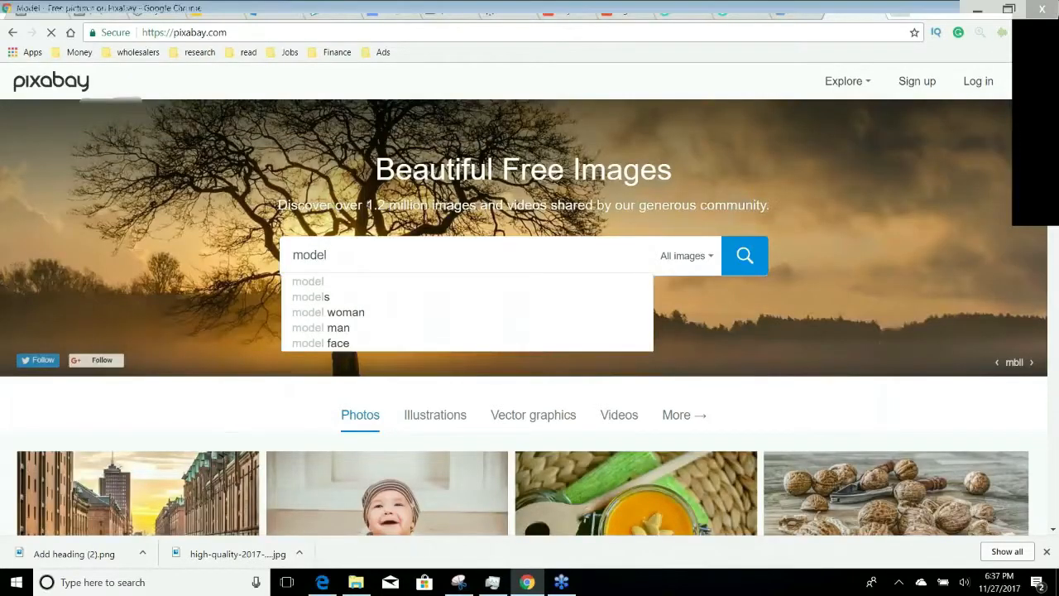
View the woman's close-up portrait and the photo of the red-haired woman among trees, returning to the model results
scroll(246, 307, "down", 2)
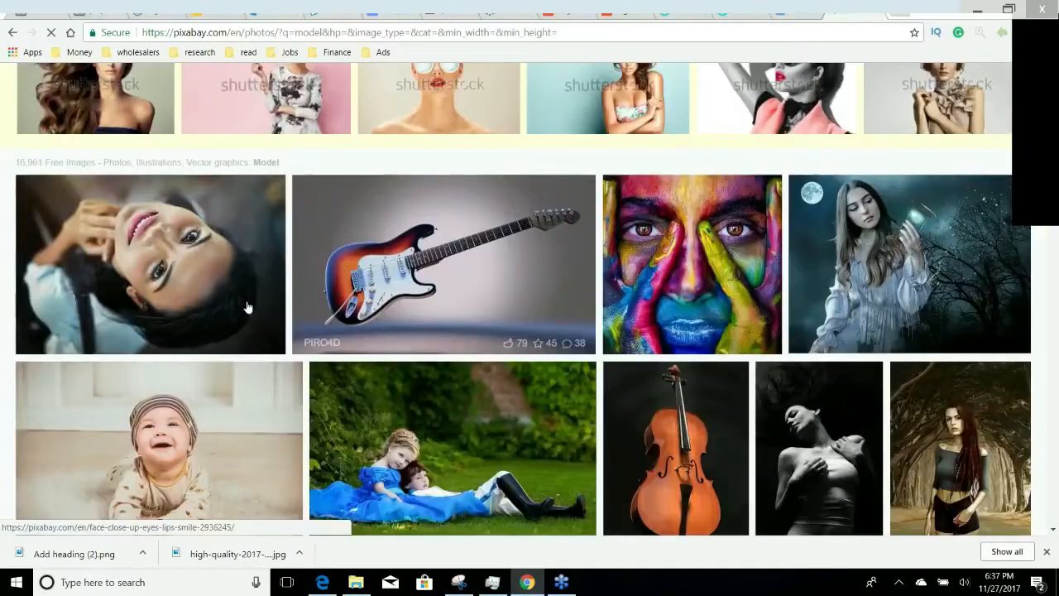
left_click(246, 306)
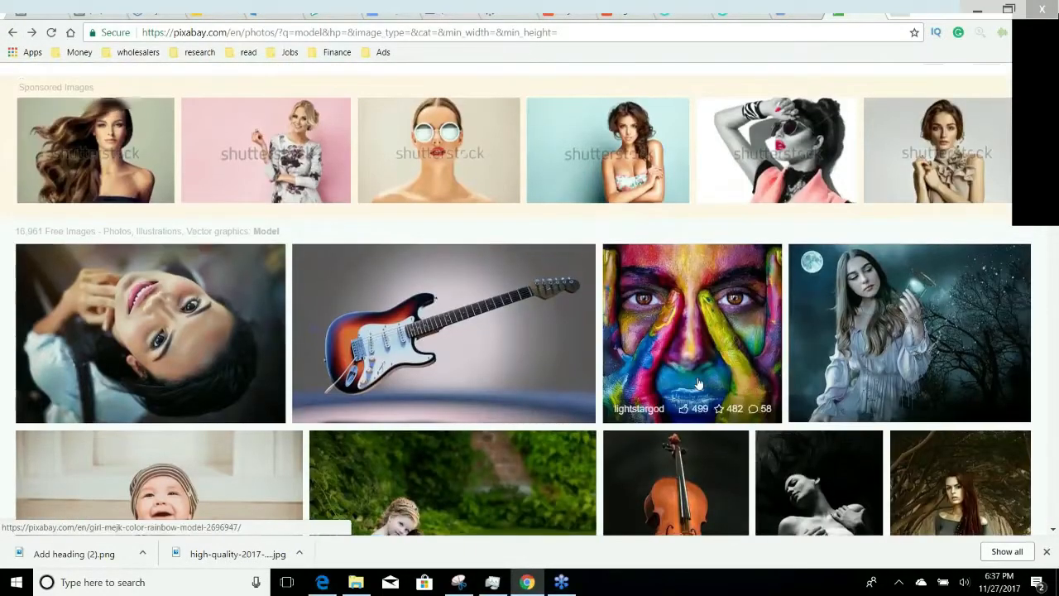
scroll(698, 383, "down", 2)
left_click(922, 379)
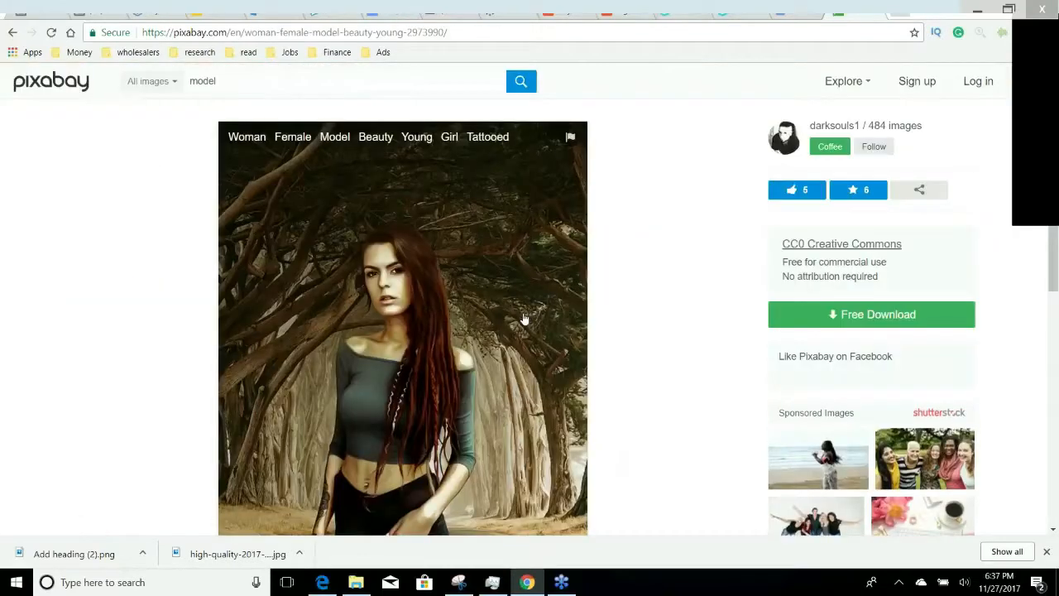
left_click(12, 32)
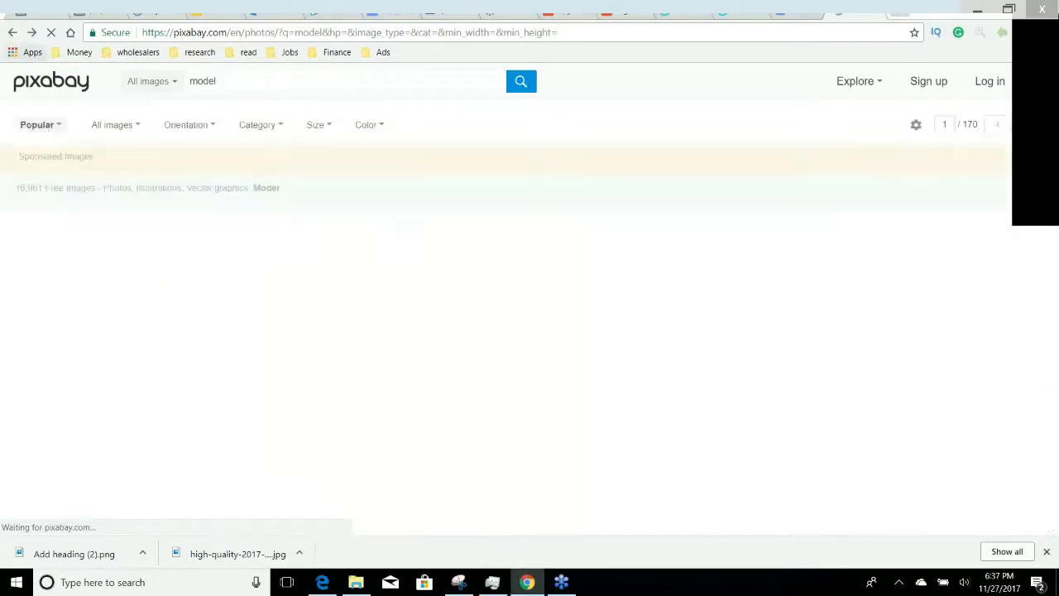
Browse the free model photos in the search results for pictures suitable for product ad images
scroll(440, 253, "down", 3)
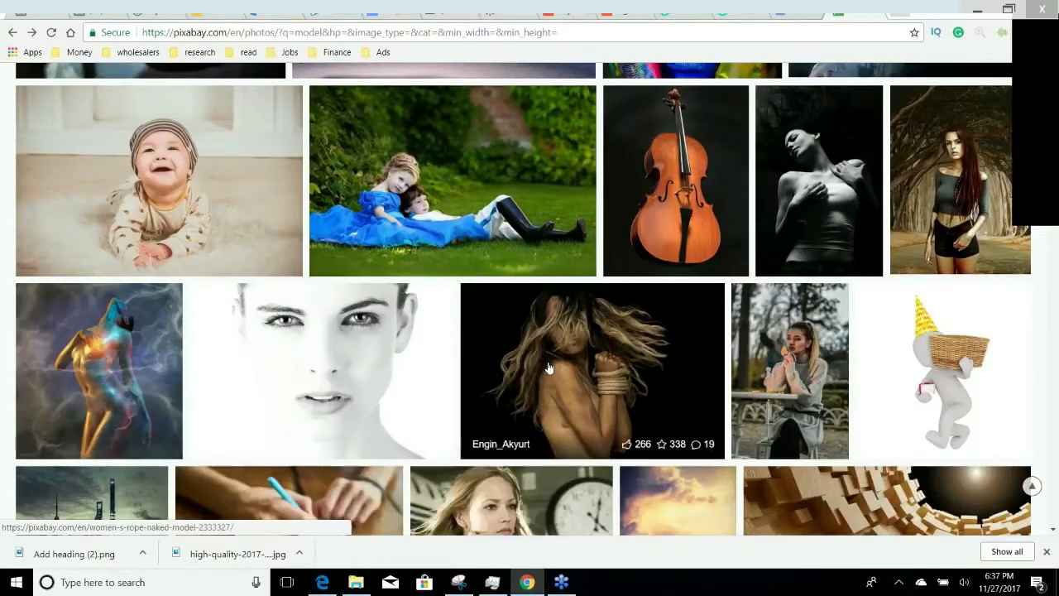
scroll(521, 363, "down", 1)
scroll(522, 364, "down", 2)
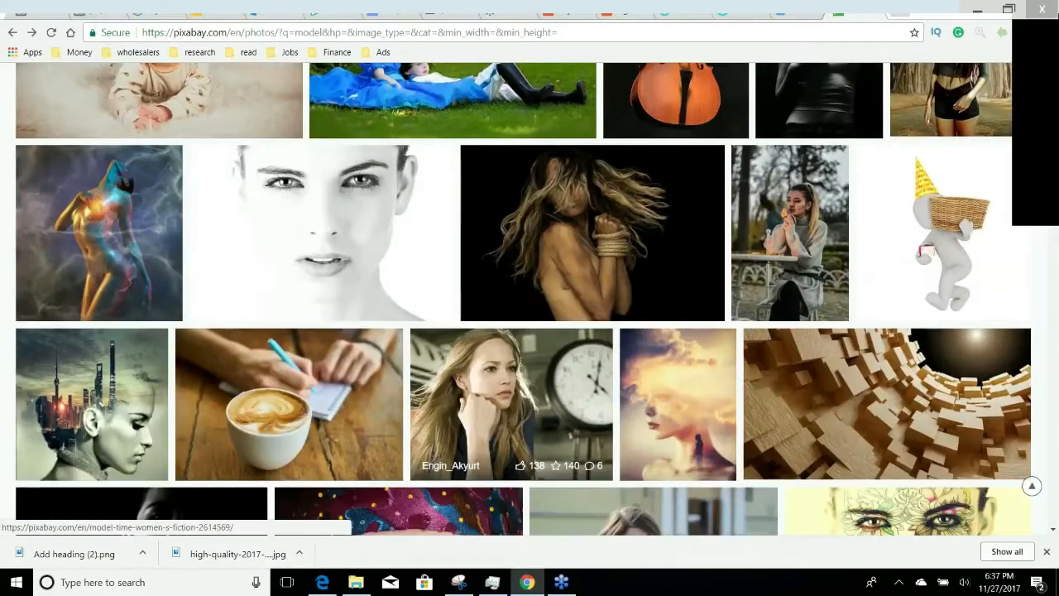
scroll(529, 361, "down", 1)
scroll(530, 362, "down", 1)
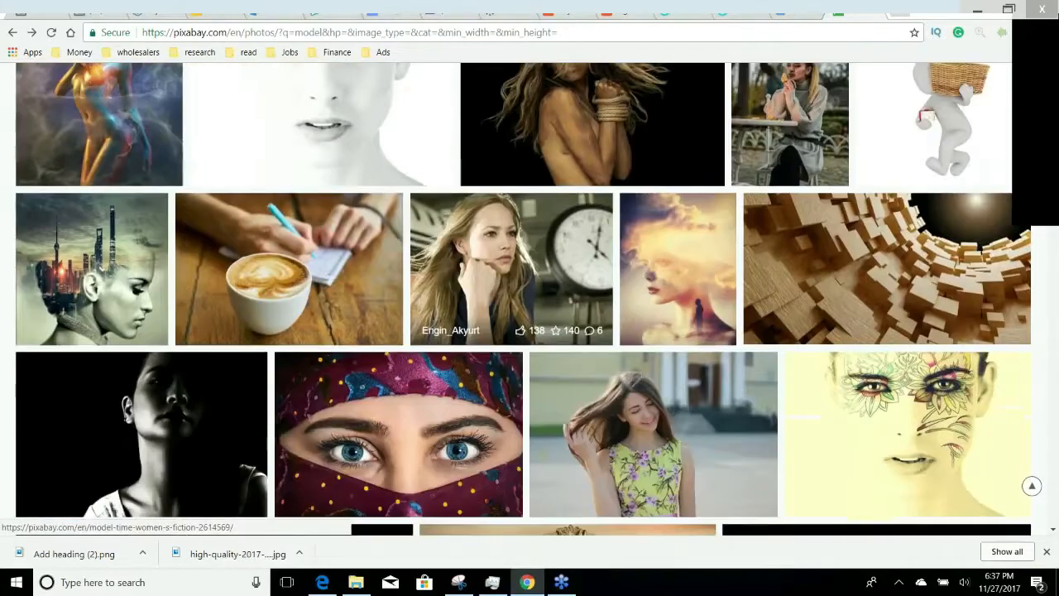
scroll(396, 294, "down", 2)
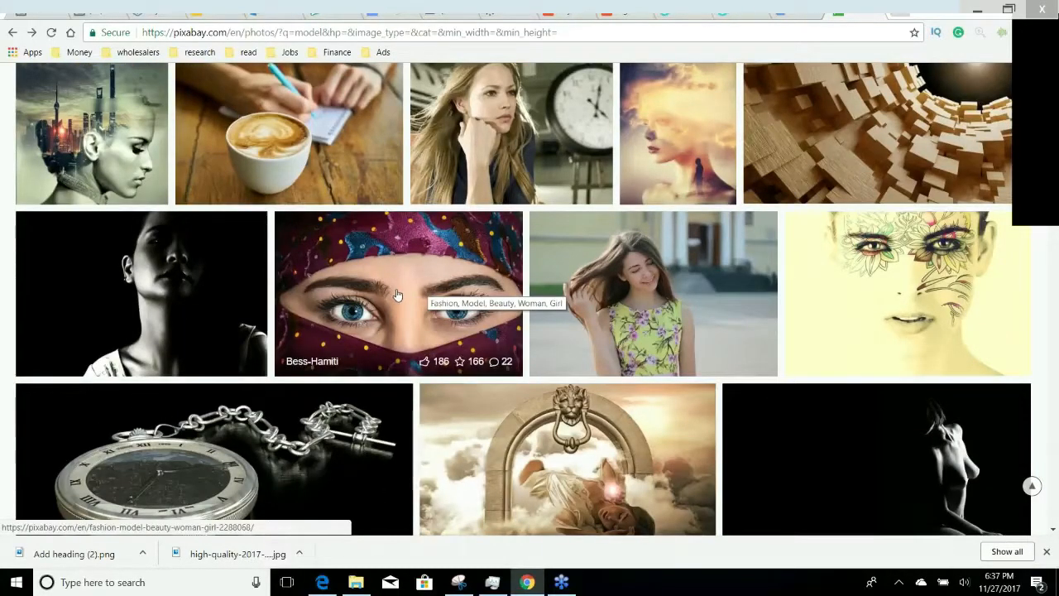
scroll(396, 294, "down", 1)
scroll(396, 295, "down", 1)
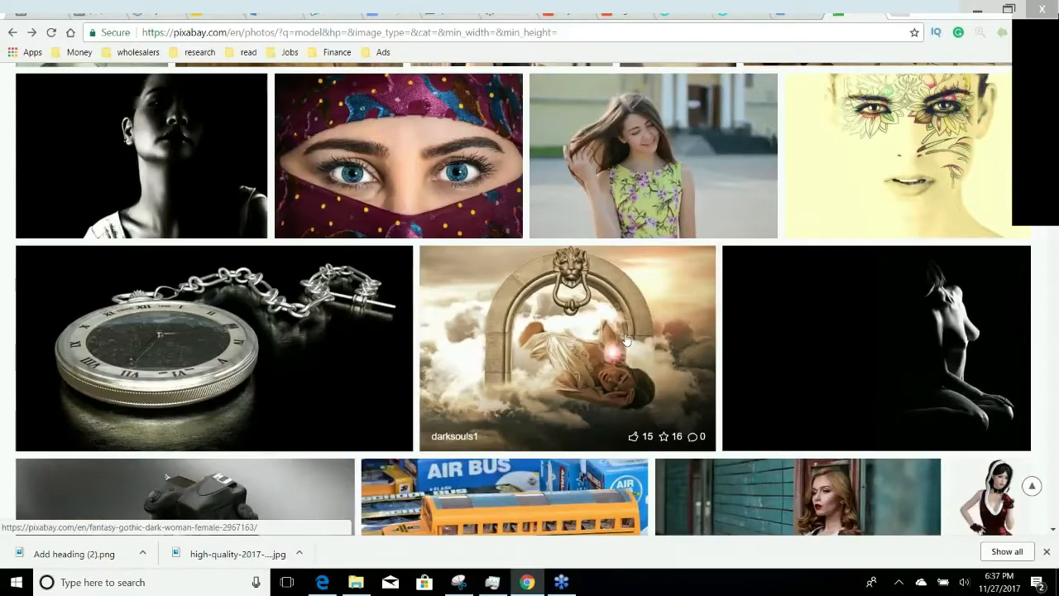
scroll(677, 351, "down", 2)
scroll(676, 350, "down", 3)
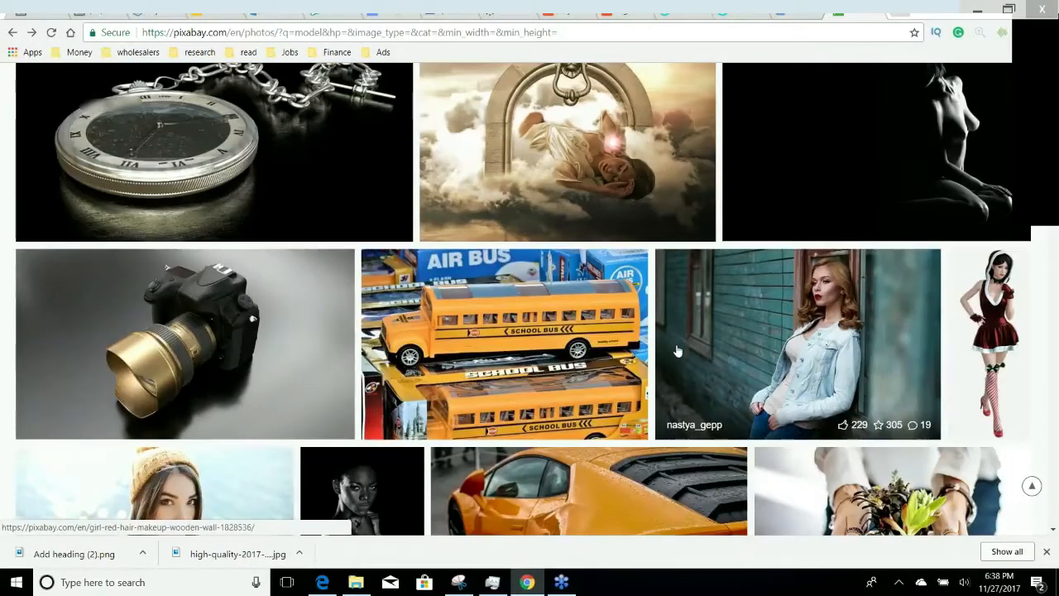
scroll(671, 352, "down", 1)
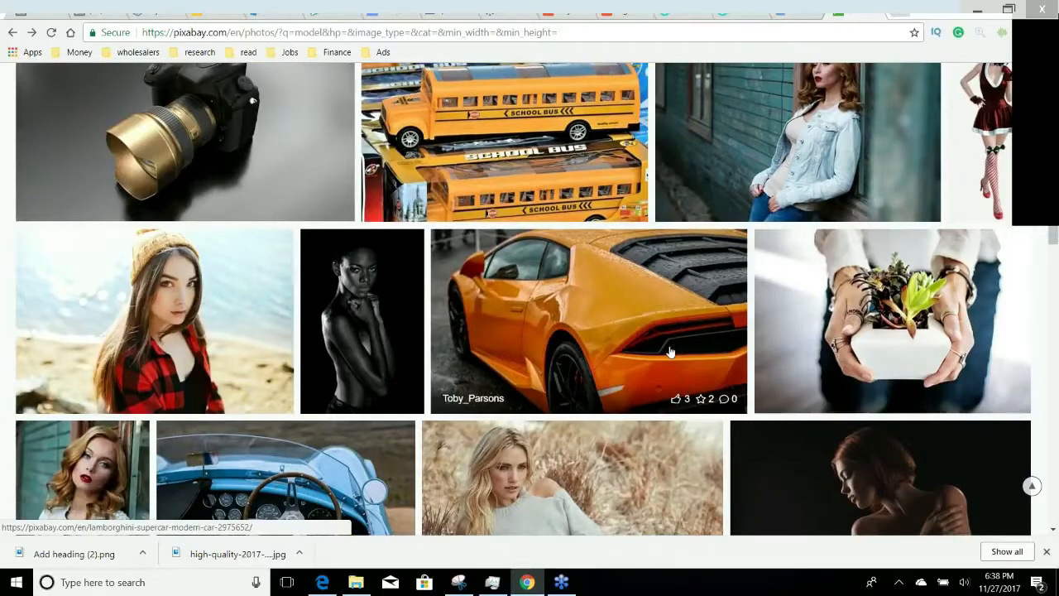
scroll(670, 352, "down", 2)
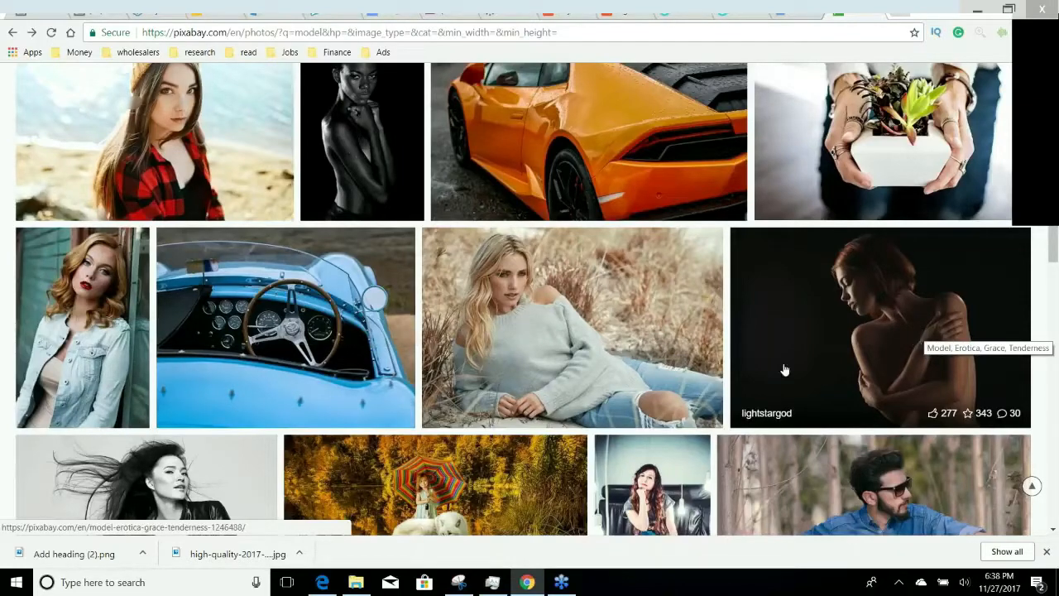
scroll(721, 401, "down", 1)
scroll(707, 413, "down", 2)
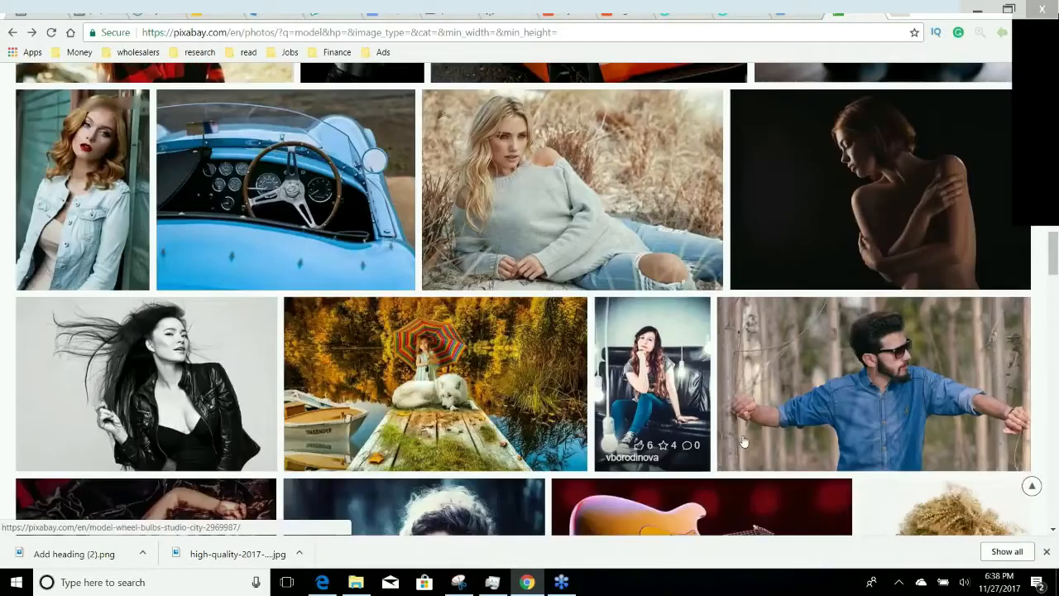
scroll(734, 441, "down", 2)
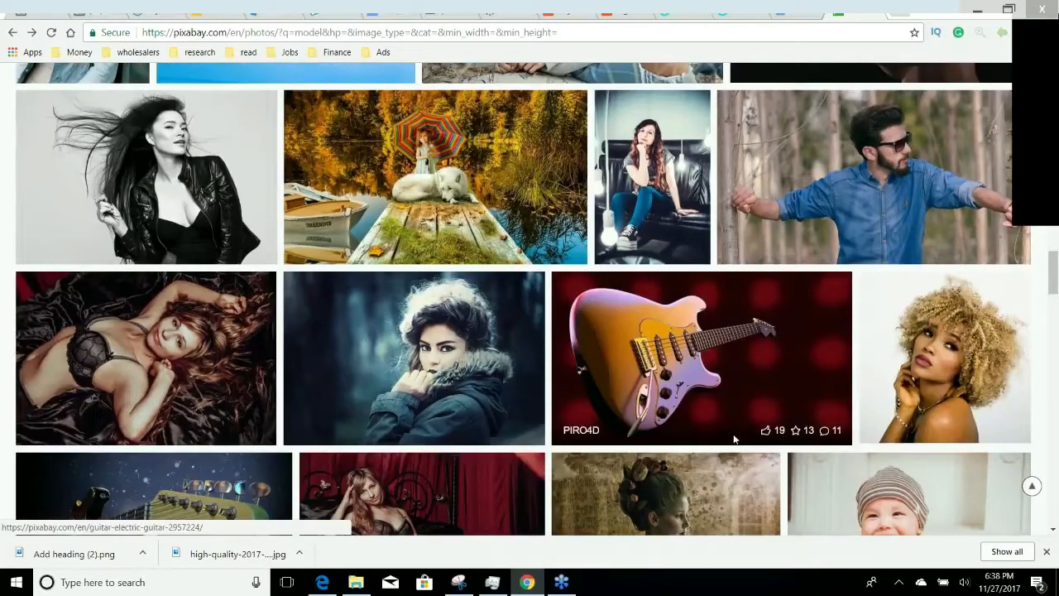
scroll(721, 430, "down", 1)
scroll(721, 431, "down", 1)
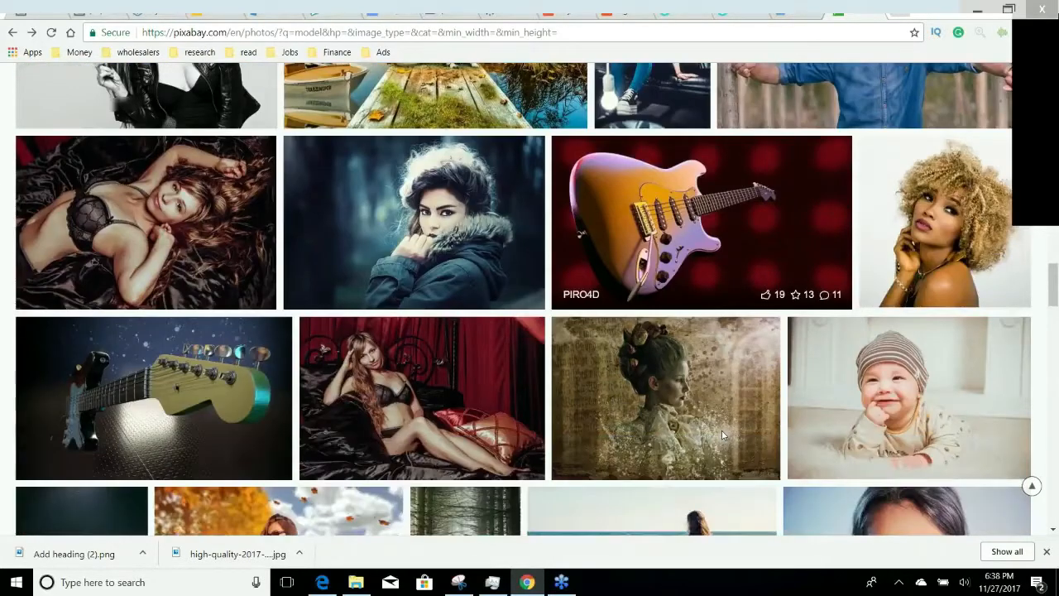
scroll(663, 434, "down", 1)
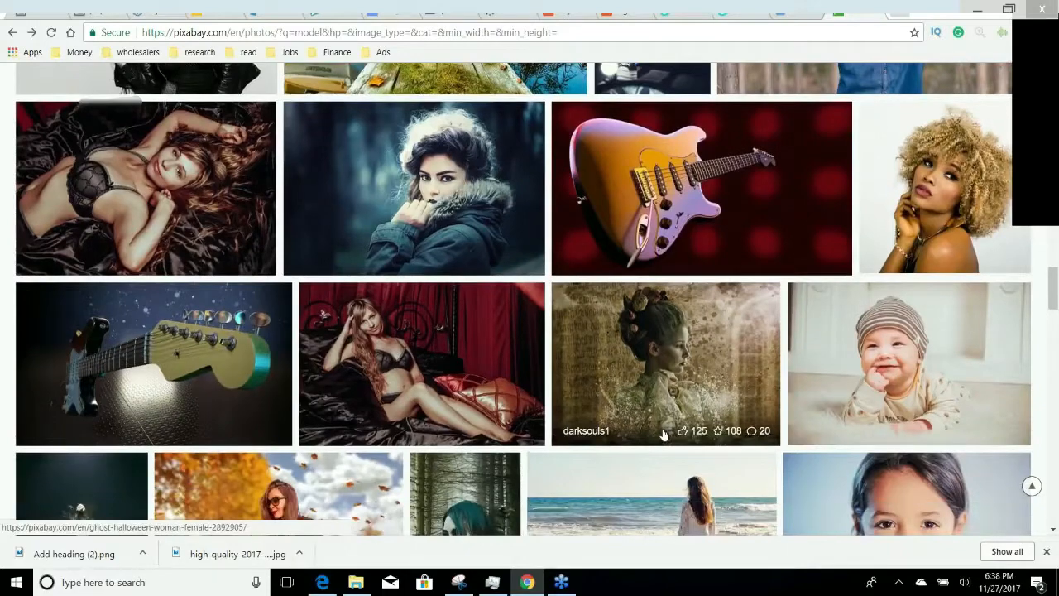
scroll(662, 434, "down", 3)
scroll(499, 284, "down", 3)
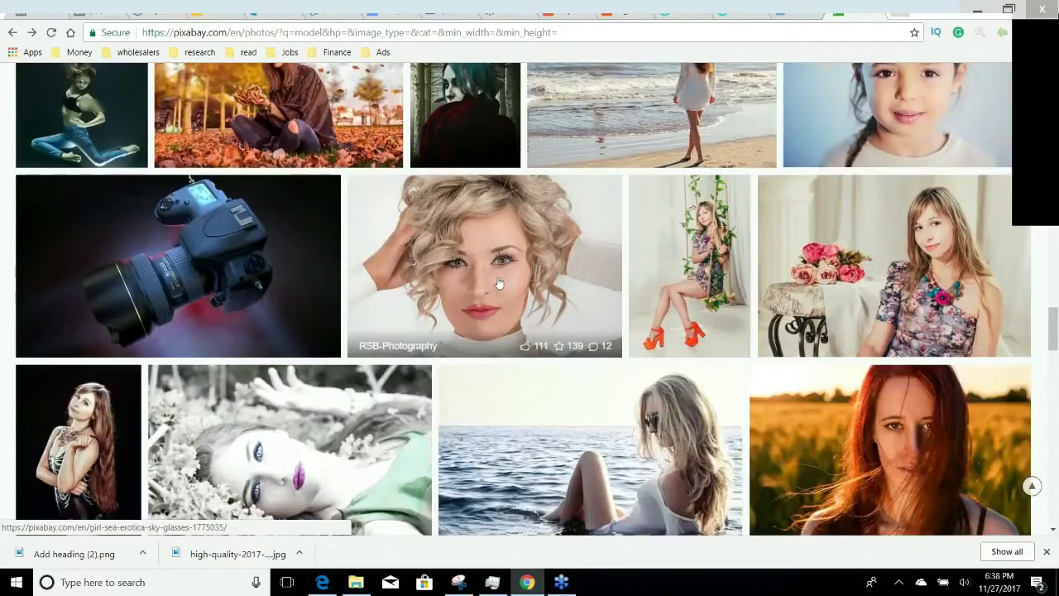
scroll(264, 455, "down", 1)
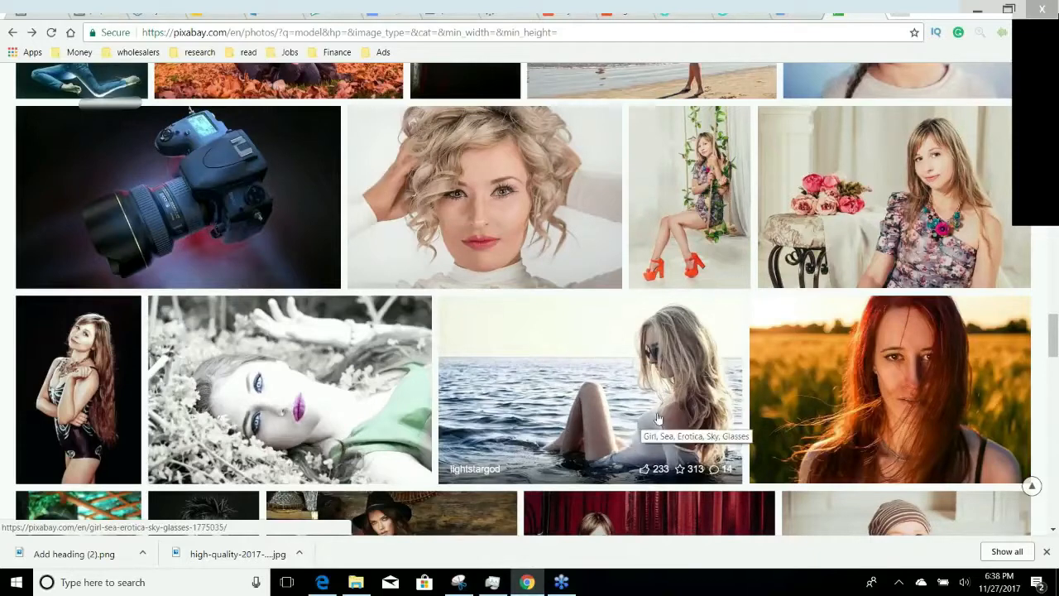
Return to the new page post in Power Editor and write "Do you want to feel classy?" followed by a line "First 100 are 75% OFF"
left_click(876, 14)
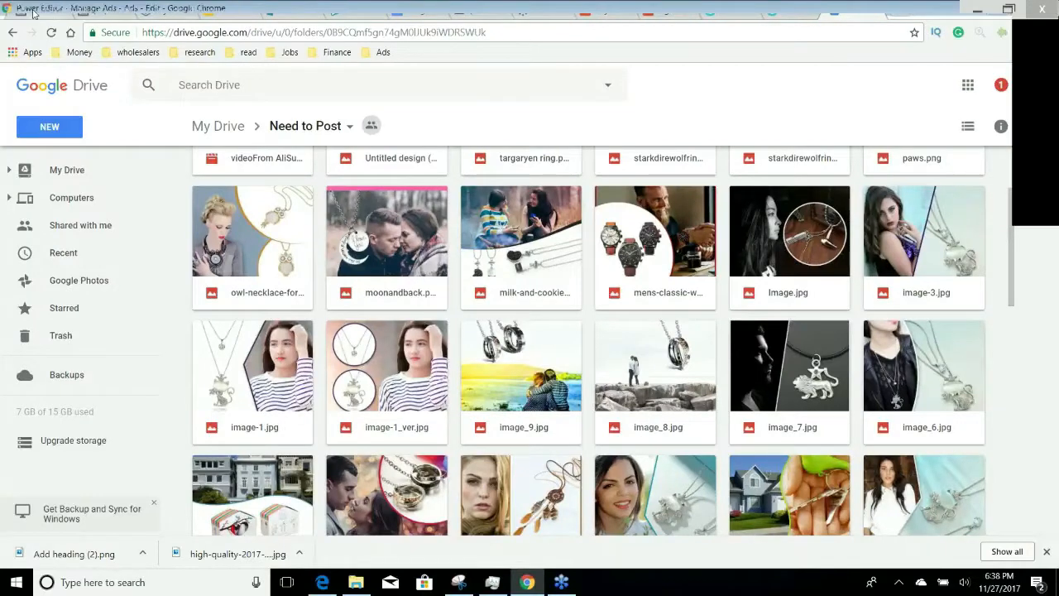
left_click(34, 12)
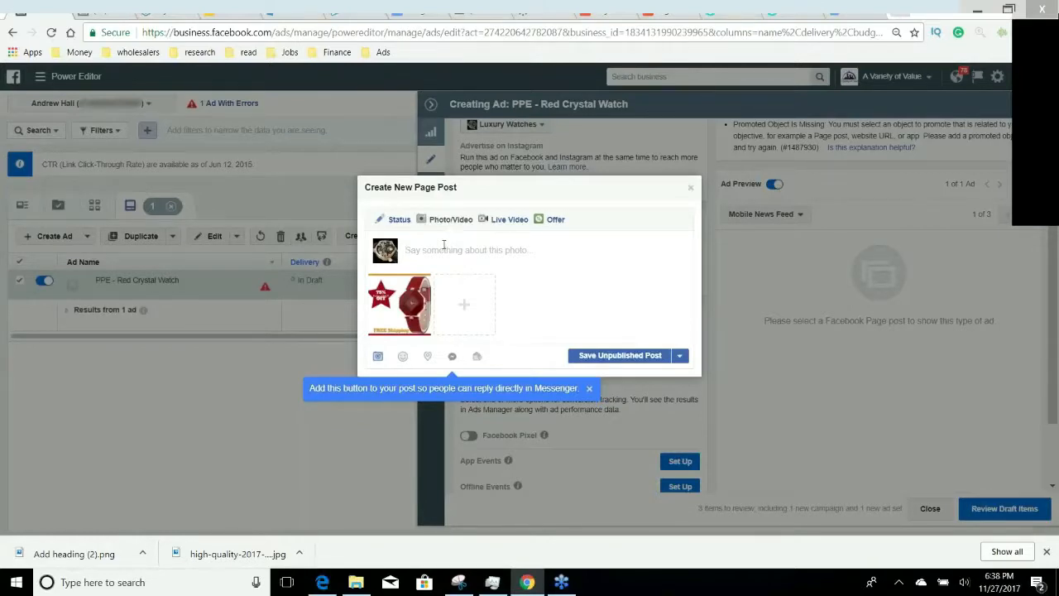
type("Do you wan")
type("t to feel classy?")
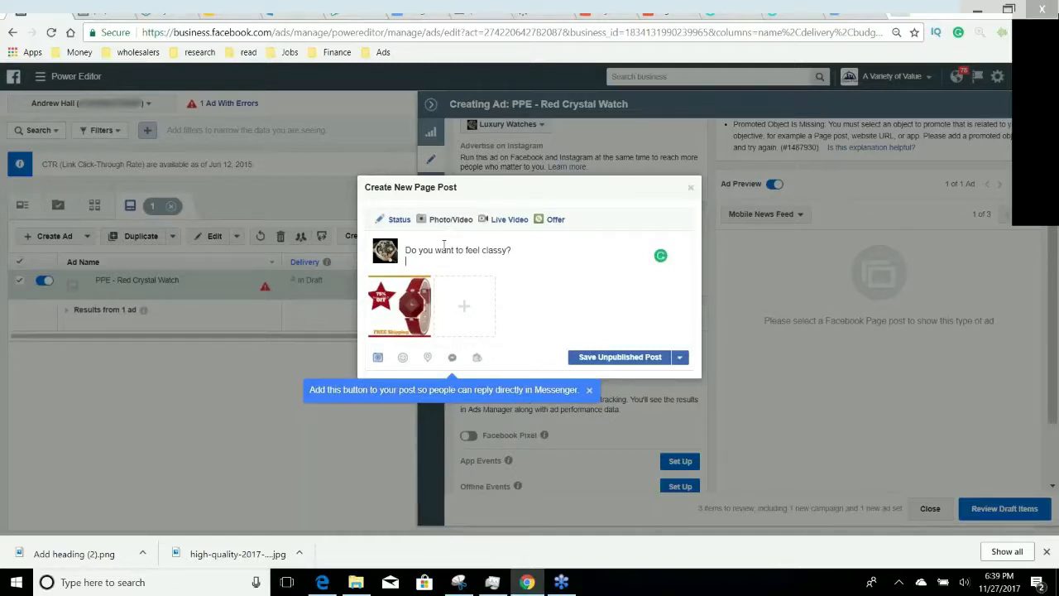
type("First 100 are 75% OFF")
mouse_move(413, 261)
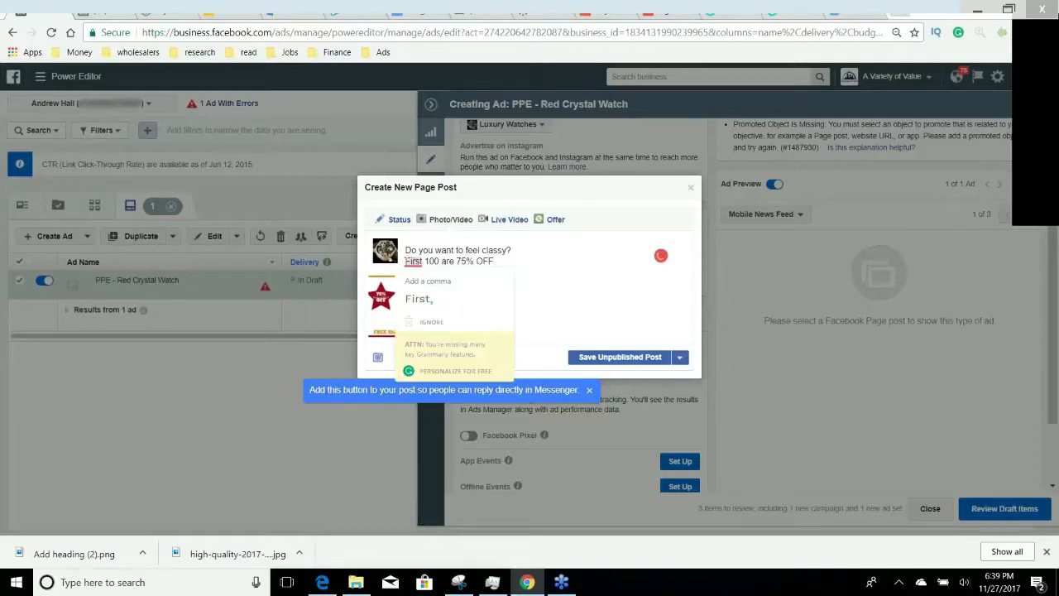
Insert "Limited Time Only" before "First 100 are 75% OFF" and join that line to the opening question
key("Home")
type("Limited T")
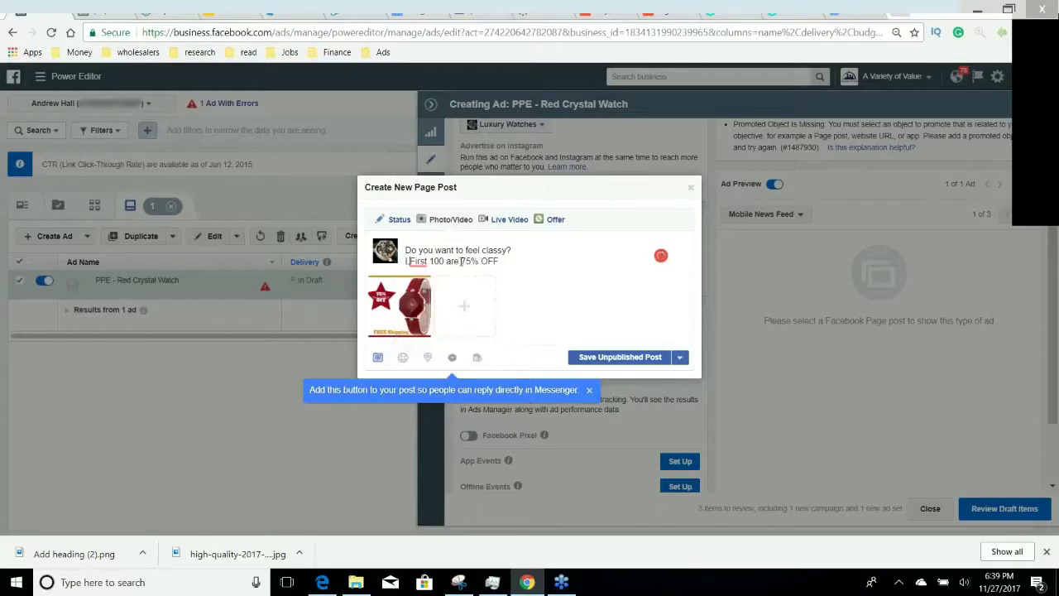
type("ime Only")
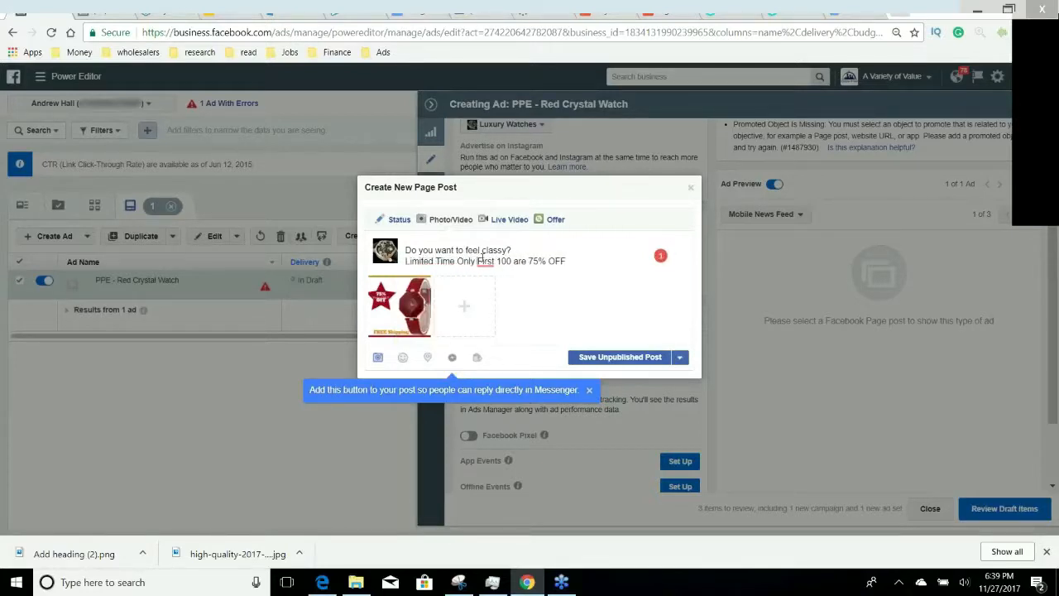
key("Home")
key("BackSpace")
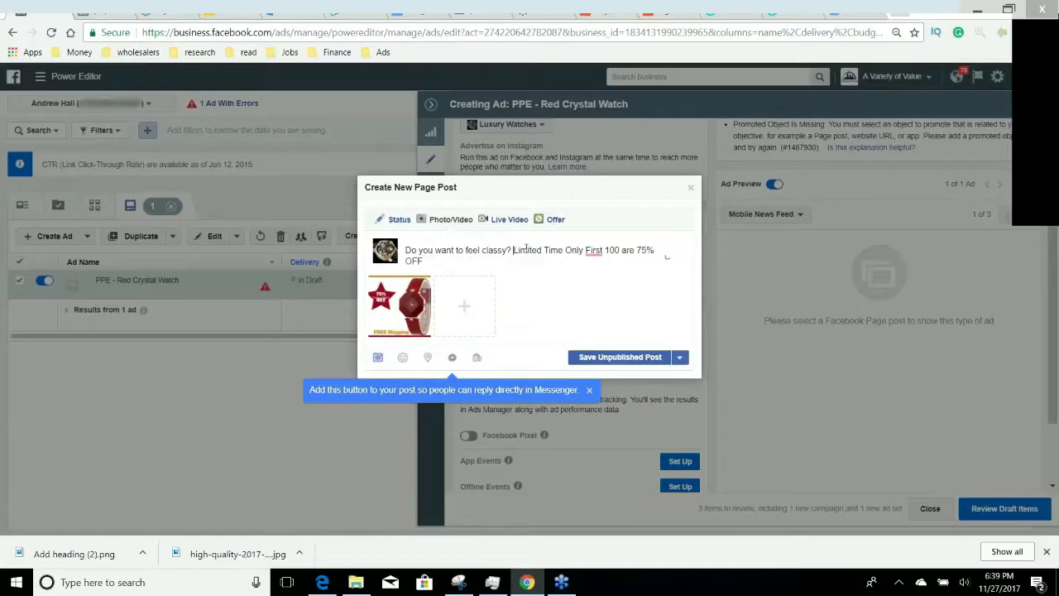
Open getemoji.com in a new browser tab
left_click(907, 6)
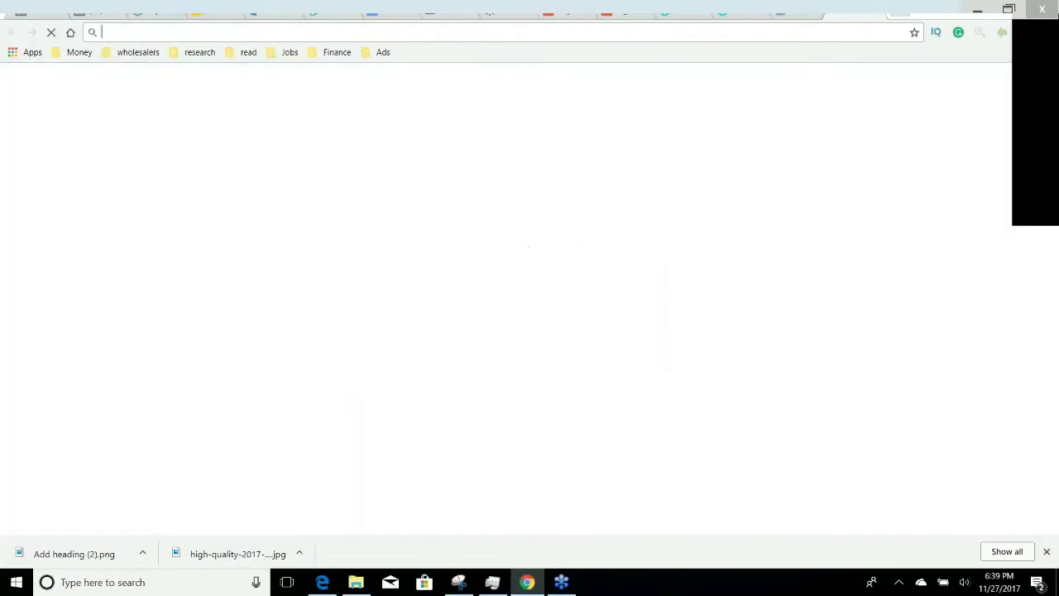
type("getemoji.com")
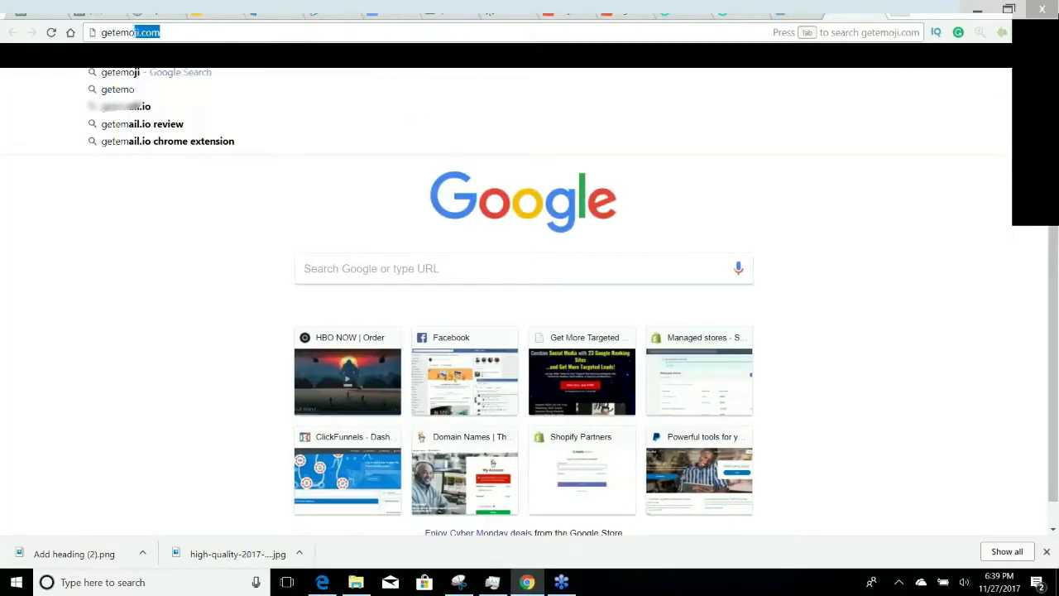
key("Return")
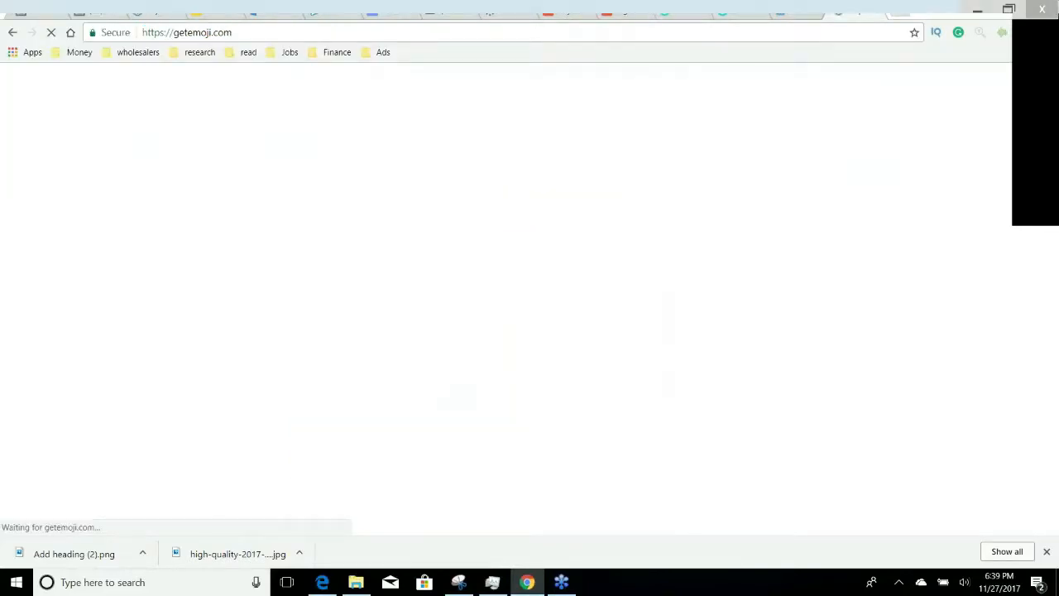
Copy the yellow star emoji from the Animals & Nature section and paste it before "Limited Time Only" in the page post
scroll(487, 165, "down", 7)
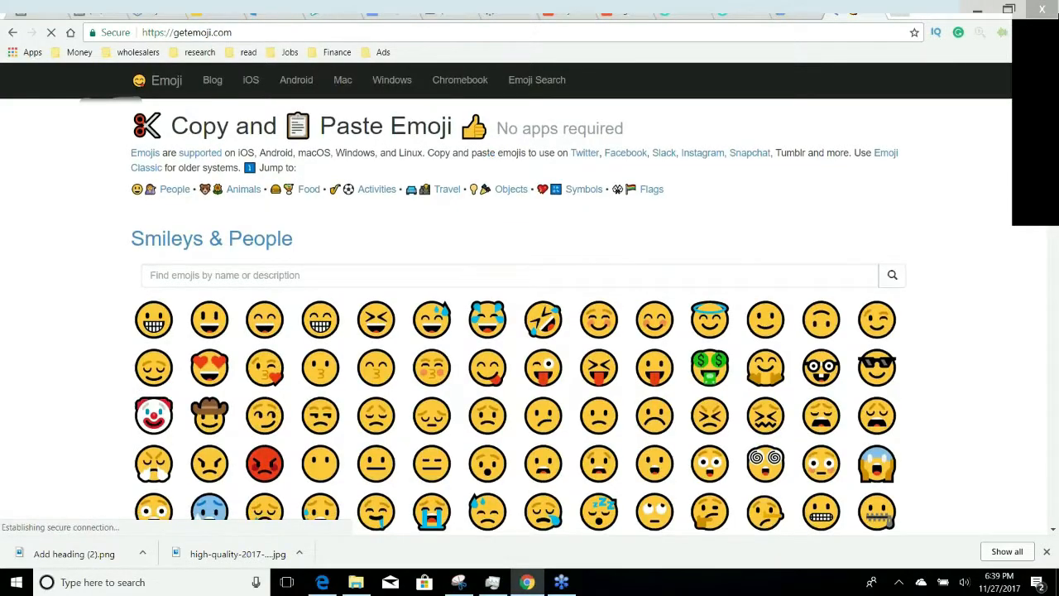
scroll(533, 256, "down", 20)
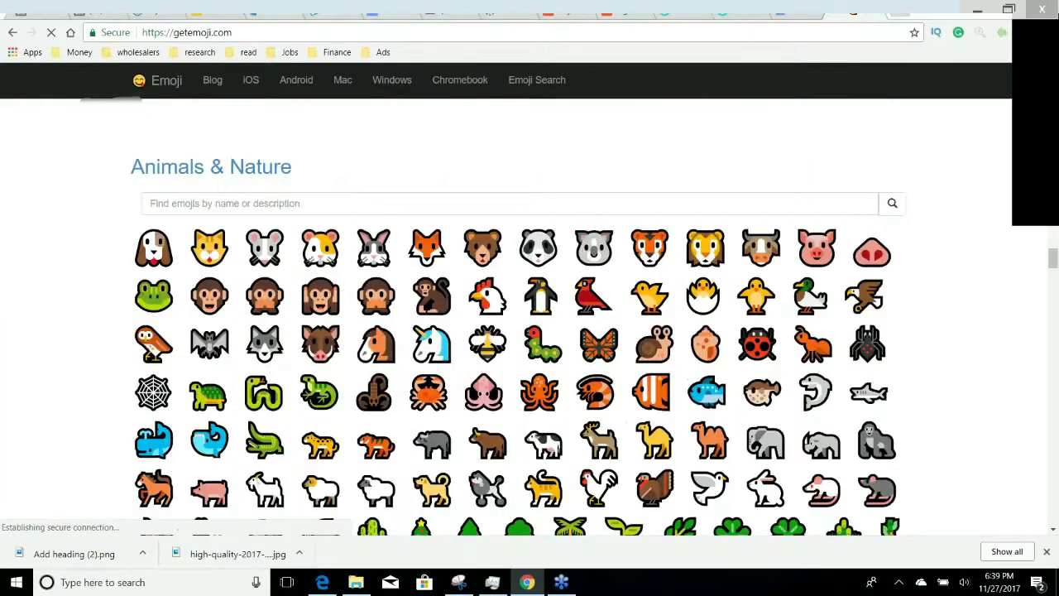
scroll(538, 258, "down", 15)
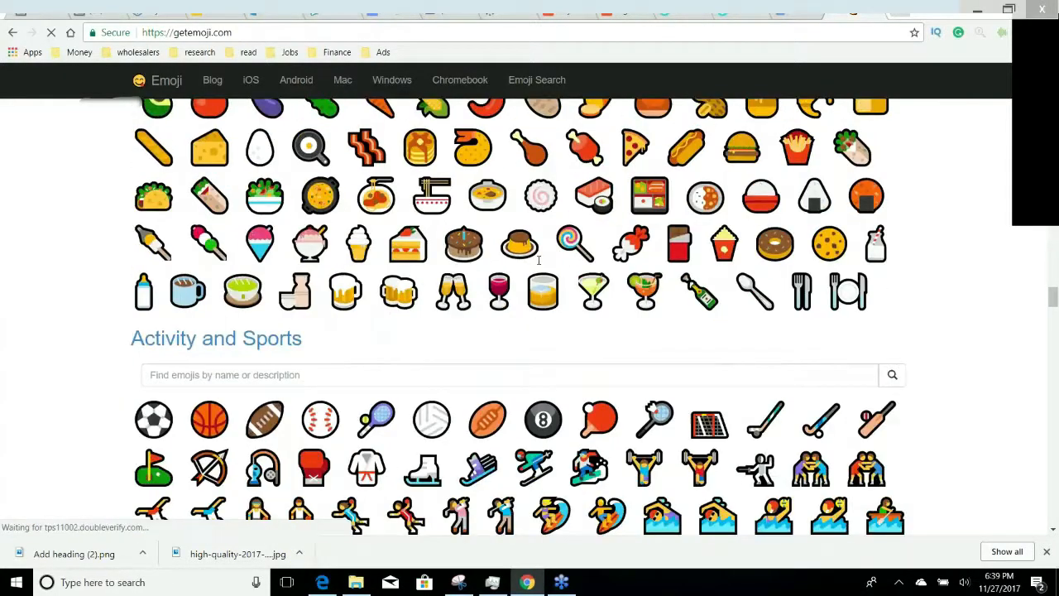
scroll(539, 259, "up", 8)
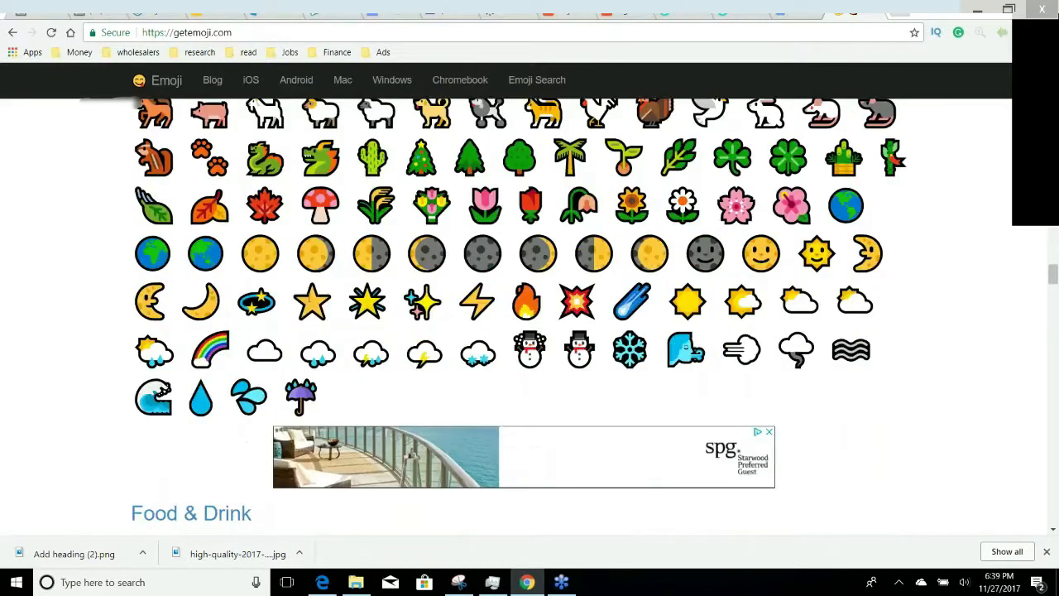
left_click(312, 299)
key("ctrl+c")
left_click(27, 7)
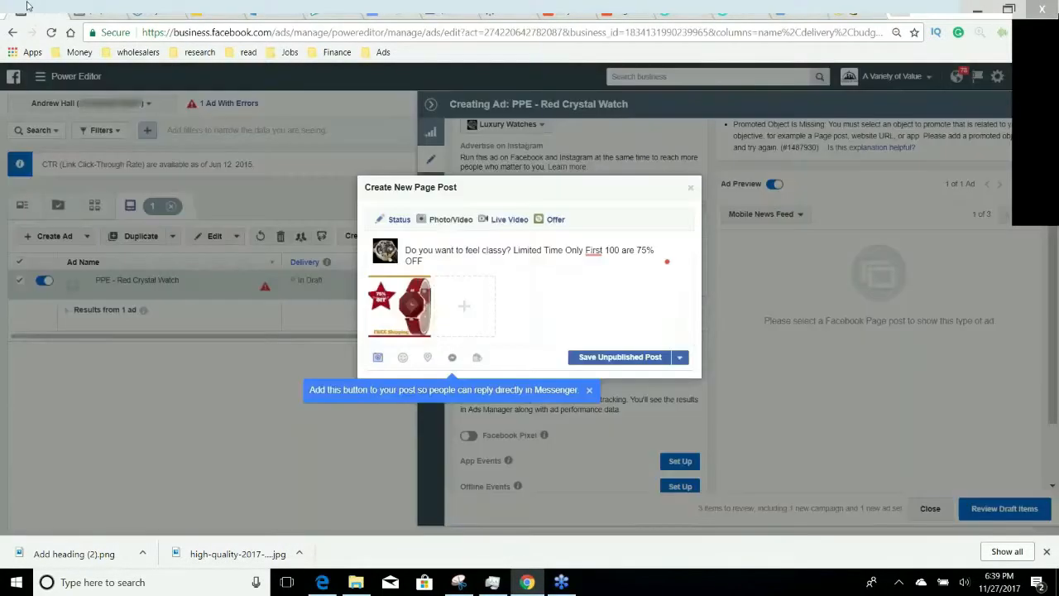
left_click(512, 250)
key("ctrl+v")
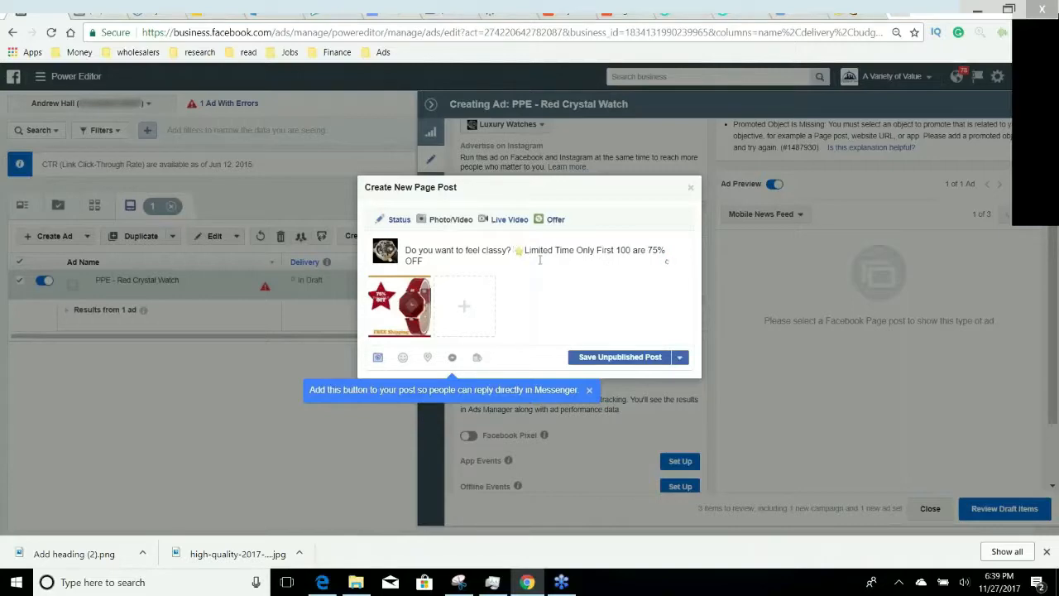
Go back to getemoji.com and select the gift box emoji among the objects
left_click(855, 17)
scroll(777, 306, "down", 1)
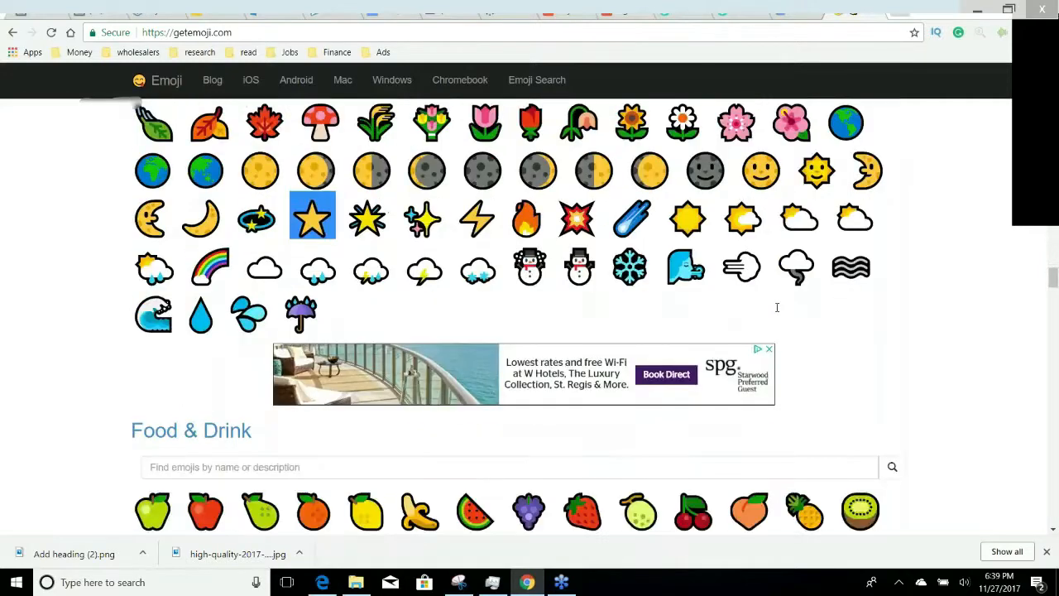
scroll(777, 307, "down", 6)
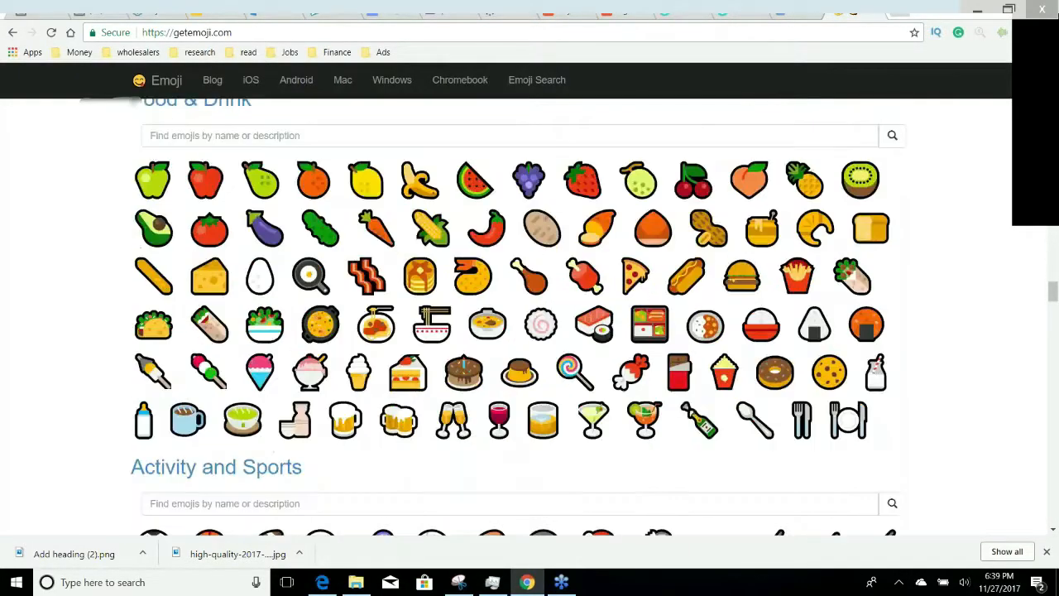
scroll(805, 317, "down", 4)
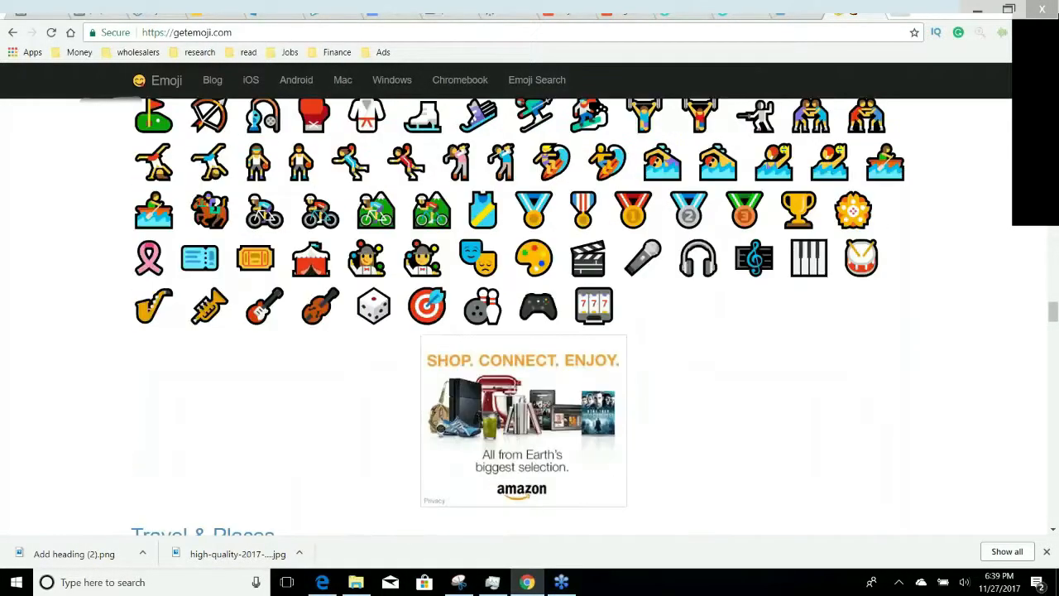
scroll(529, 314, "down", 20)
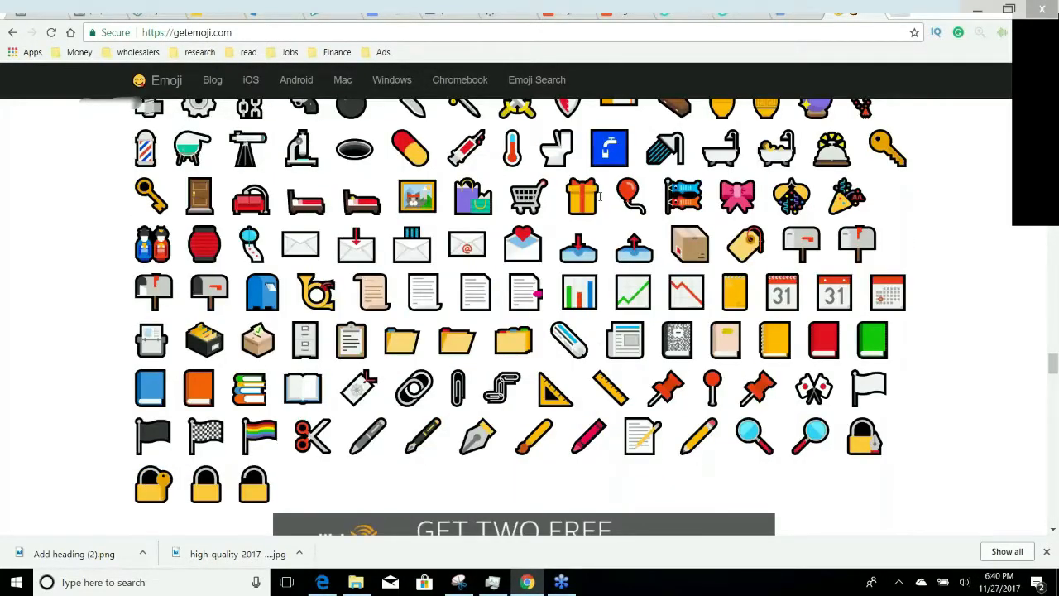
double_click(577, 197)
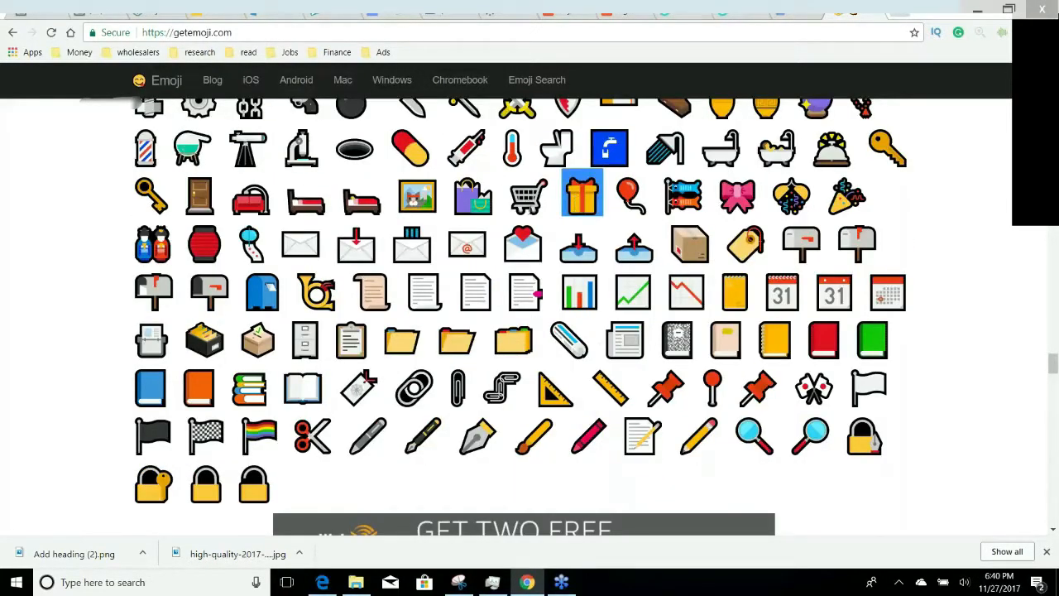
scroll(550, 264, "up", 1)
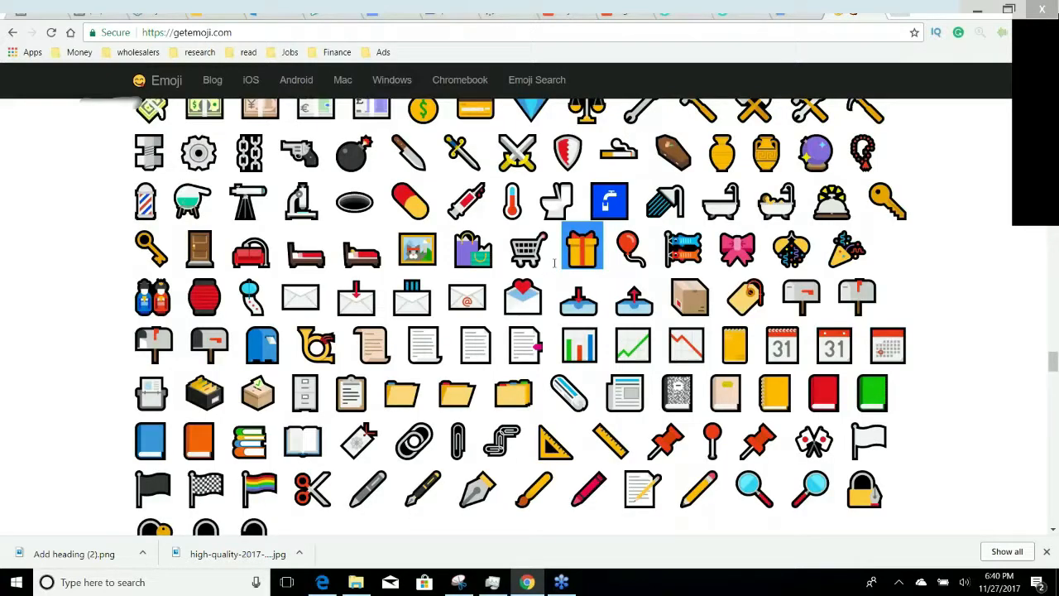
scroll(554, 263, "up", 1)
Copy the yellow warning sign emoji from the Symbols section and paste it after "Limited Time Only" in the page post
scroll(562, 264, "down", 6)
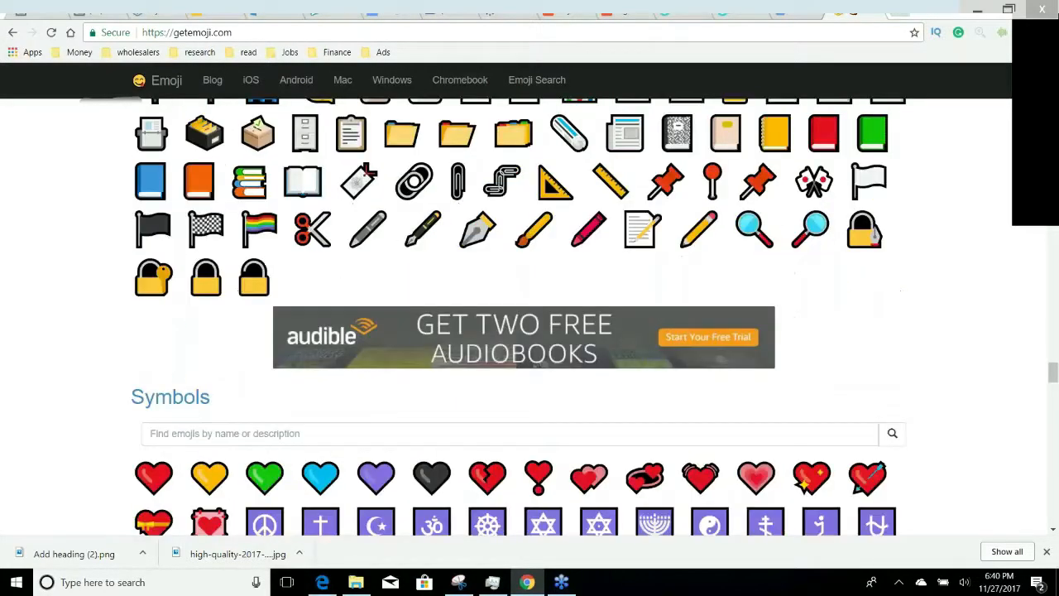
scroll(567, 265, "down", 2)
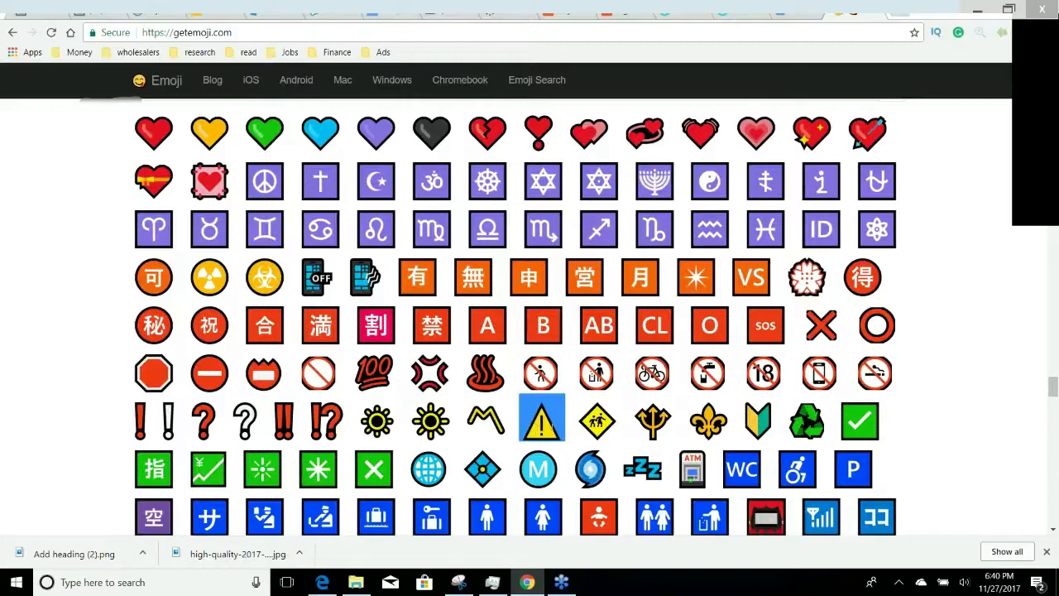
left_click(29, 11)
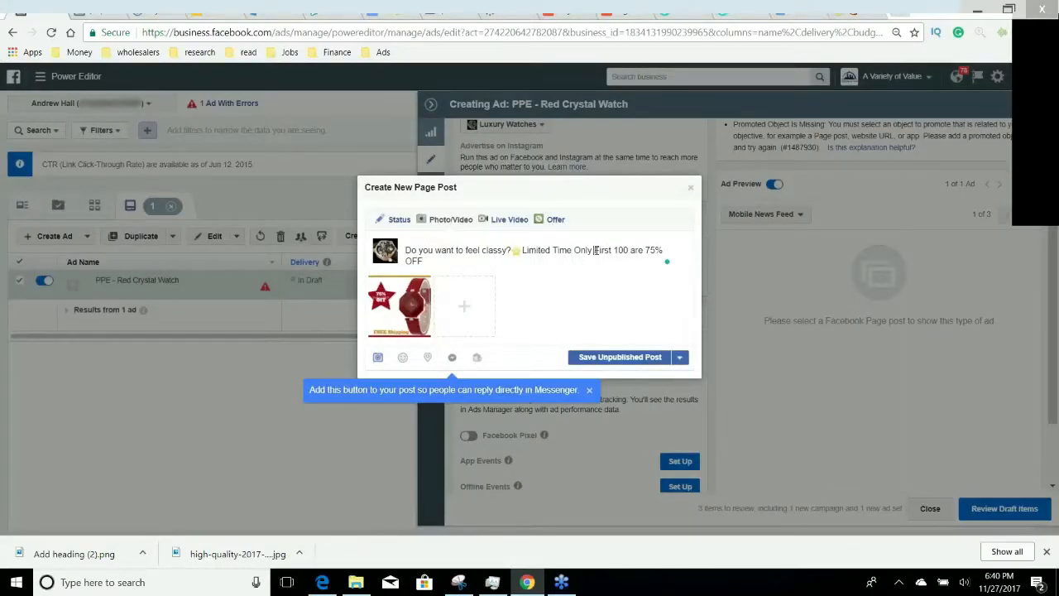
key("ctrl+v")
Copy the gift box emoji from getemoji.com and paste it after "75% OFF" in the page post
left_click(843, 4)
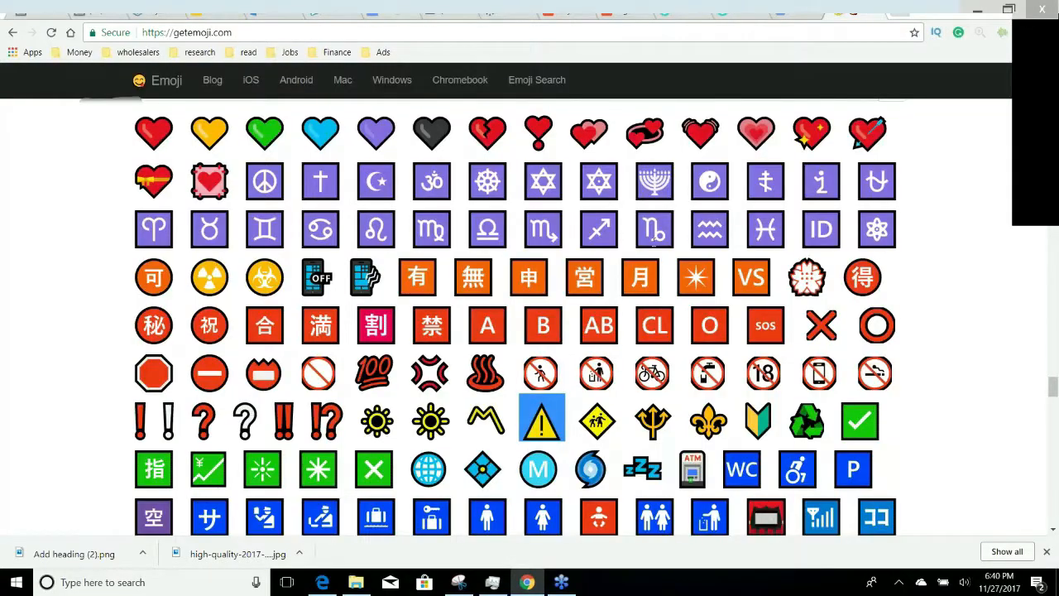
scroll(792, 265, "up", 4)
scroll(581, 192, "up", 3)
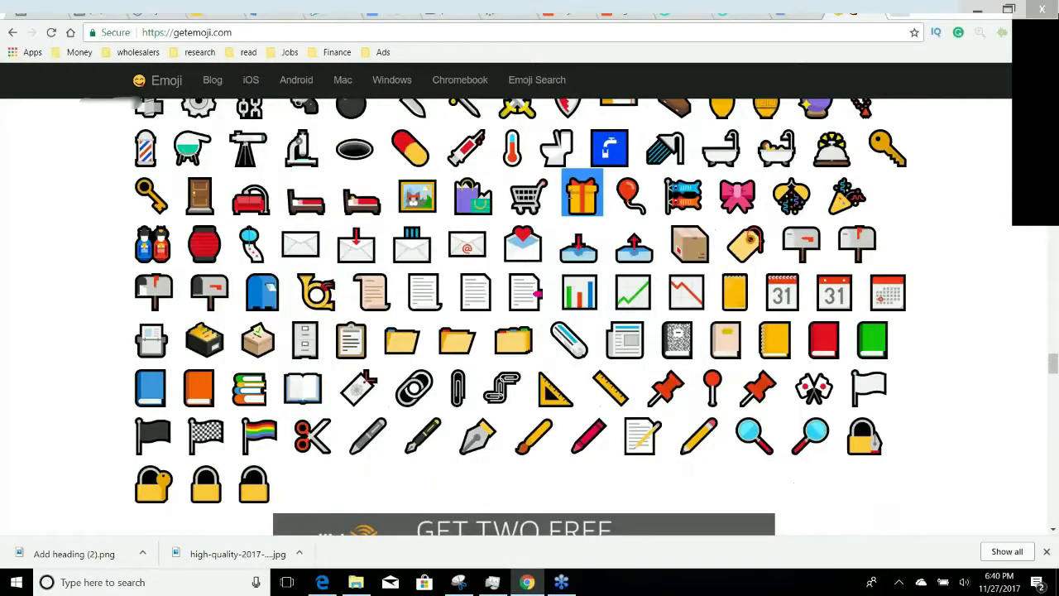
left_click(38, 14)
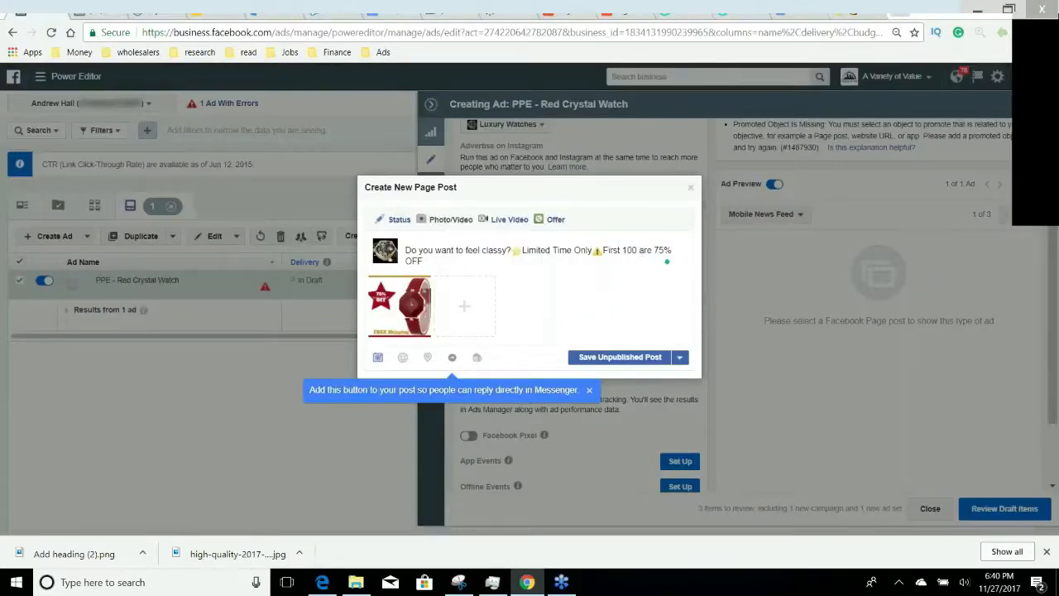
left_click(432, 260)
key("ctrl+v")
key("BackSpace")
key("ctrl+v")
Add a new line reading "Grab Yours" below the offer text in the page post
key("Return")
type("Grab")
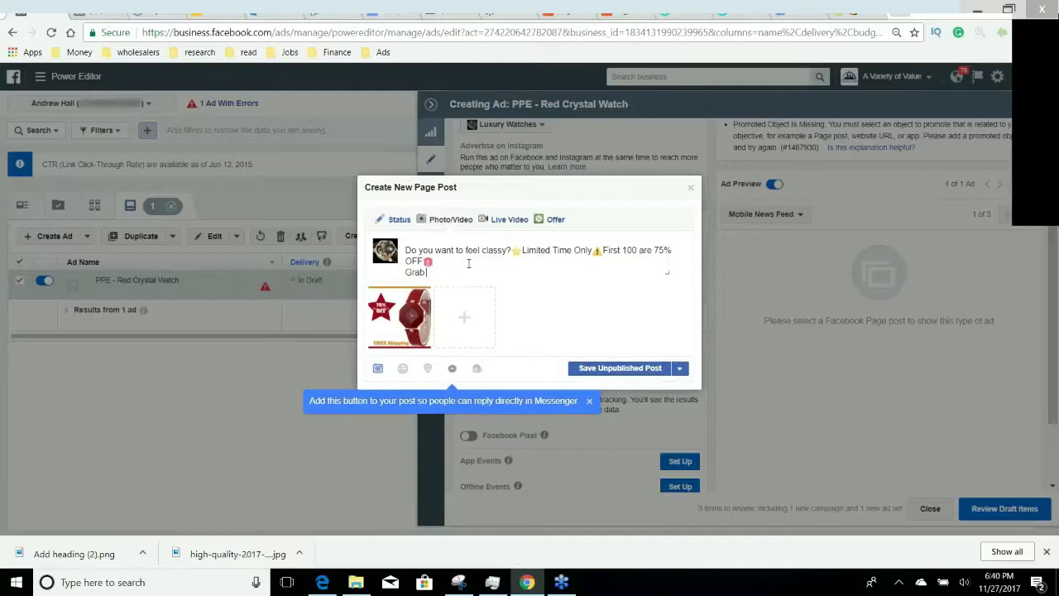
type(" Yours")
Search Google for "google shorner" in a new tab and open the Google URL Shortener
left_click(896, 14)
type("goo")
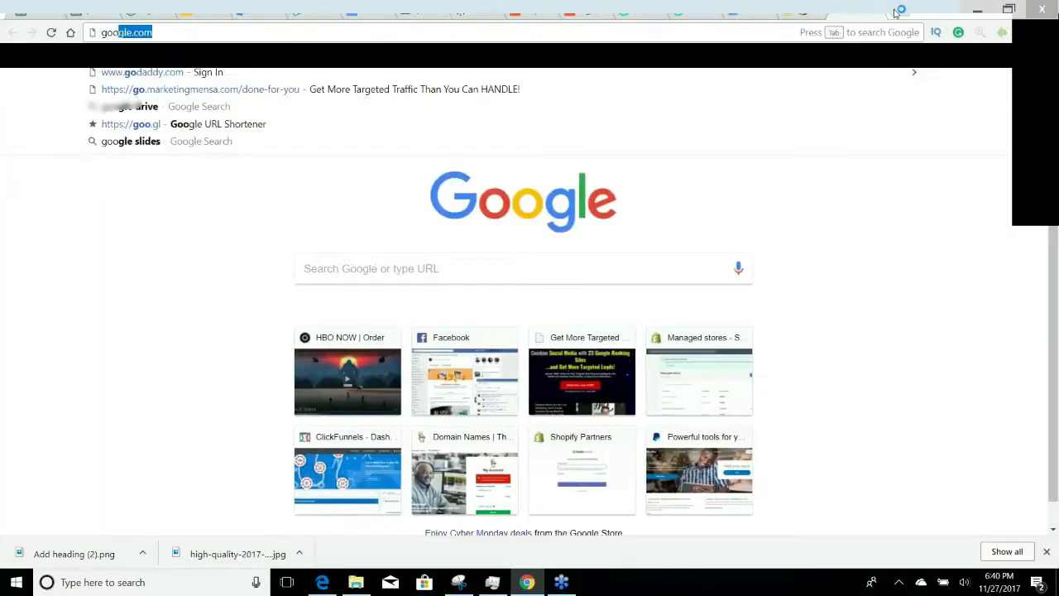
type("gle shorner")
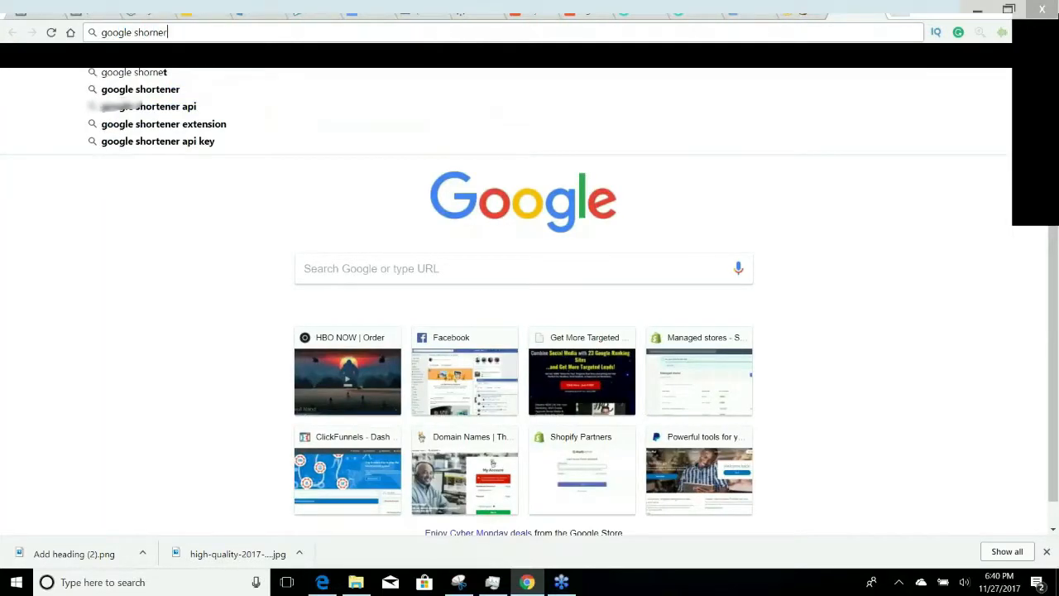
key("Return")
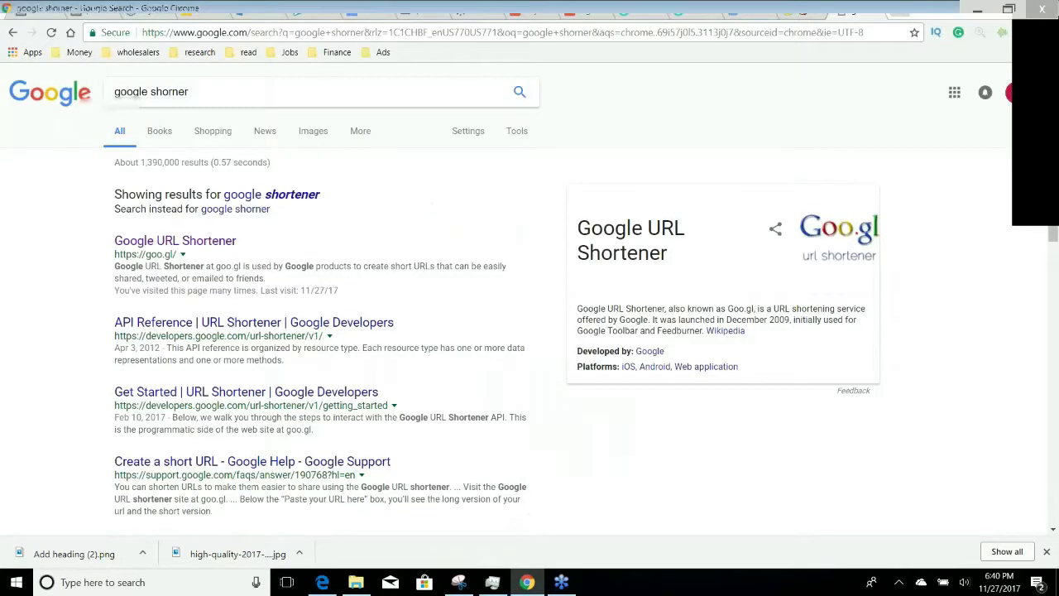
left_click(175, 241)
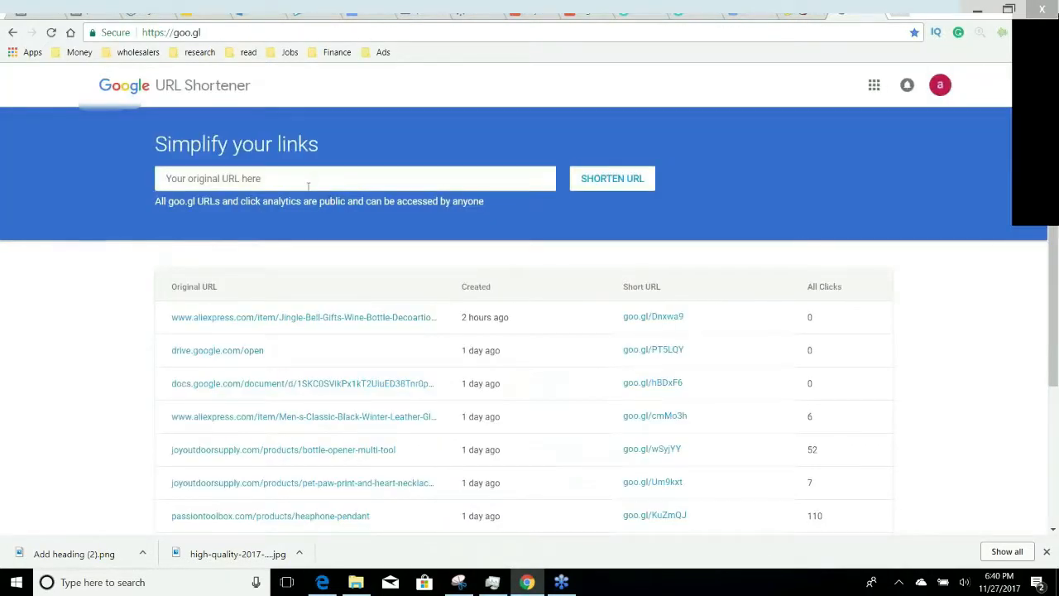
Shorten the AliExpress red watch page's URL in Google URL Shortener and paste the short link into the page post
left_click(577, 15)
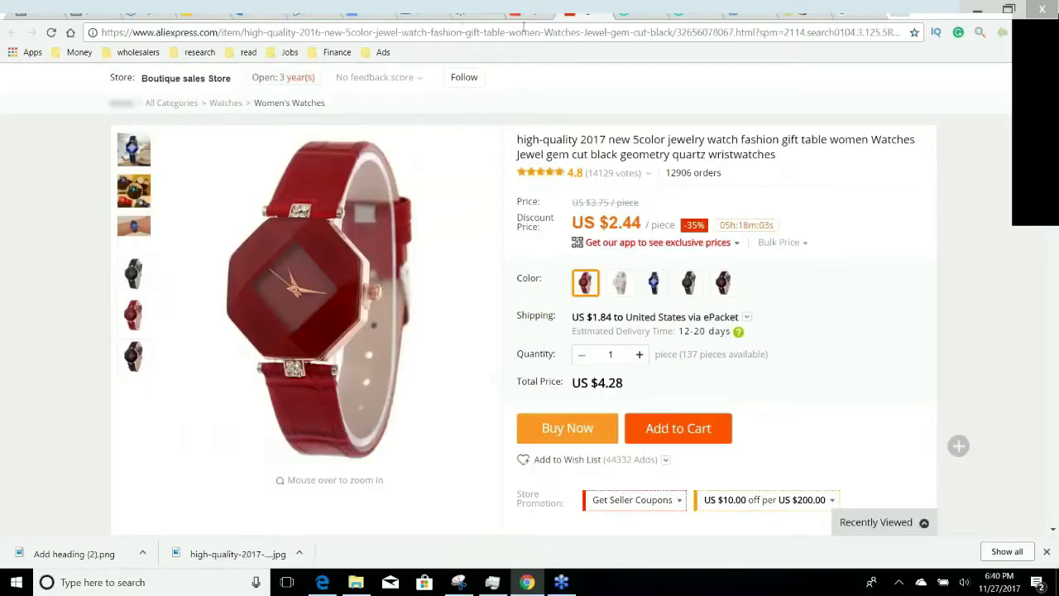
left_click(656, 32)
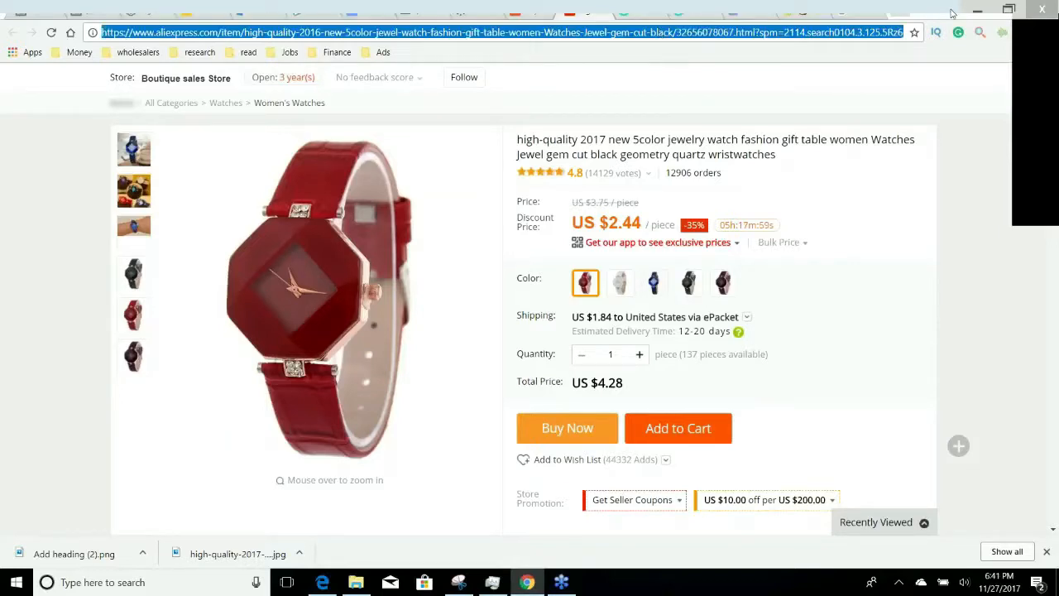
left_click(852, 12)
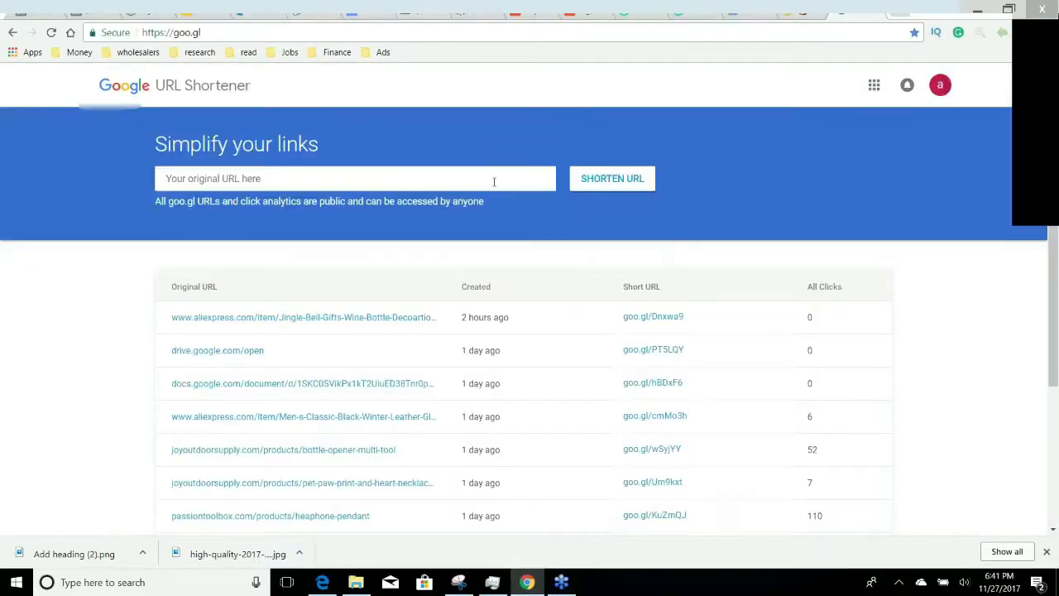
left_click(494, 181)
key("ctrl+v")
left_click(626, 180)
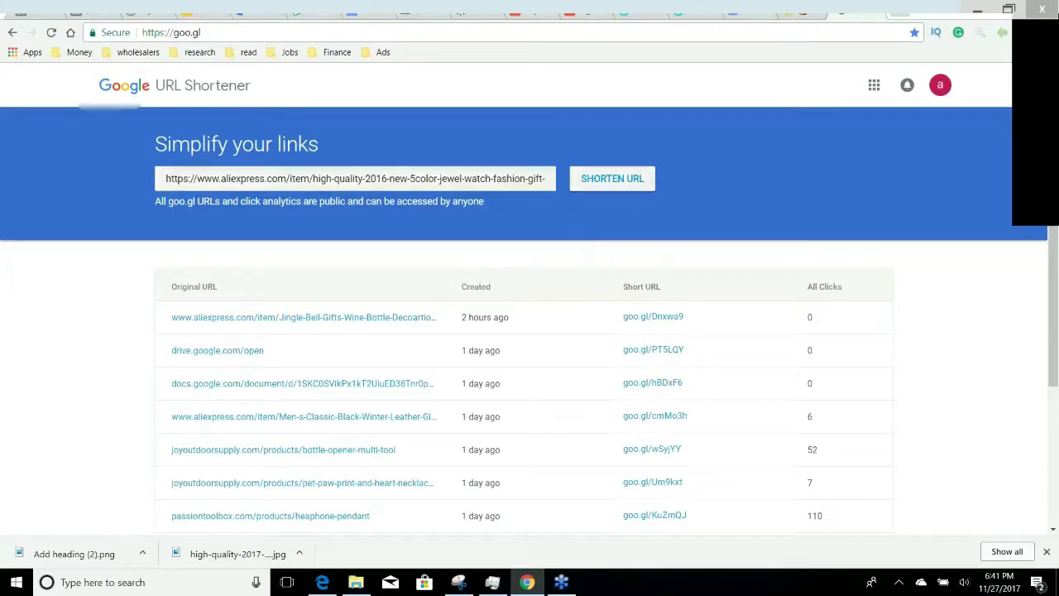
left_click(476, 132)
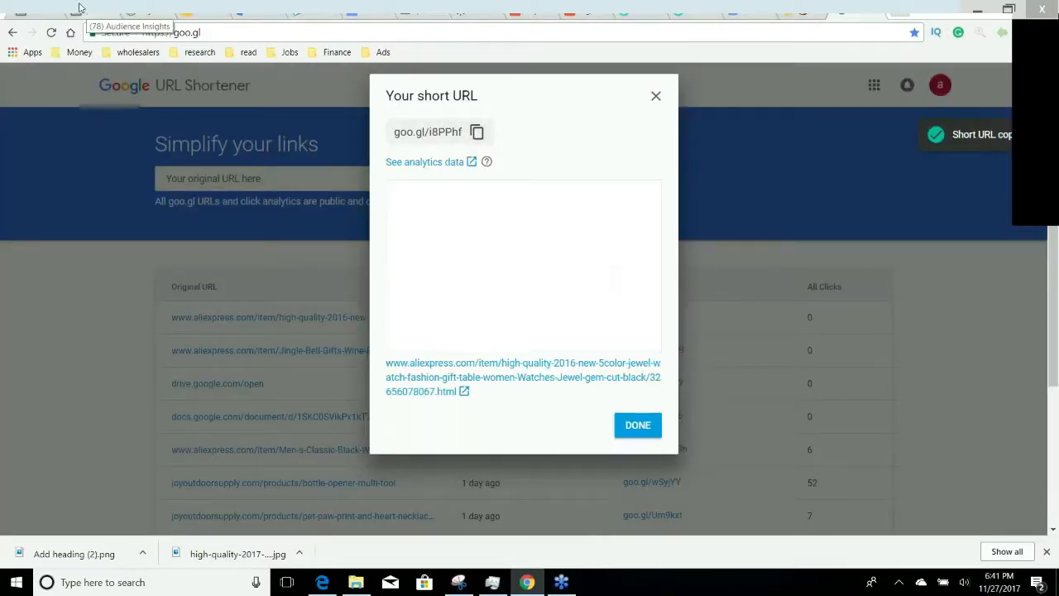
left_click(35, 6)
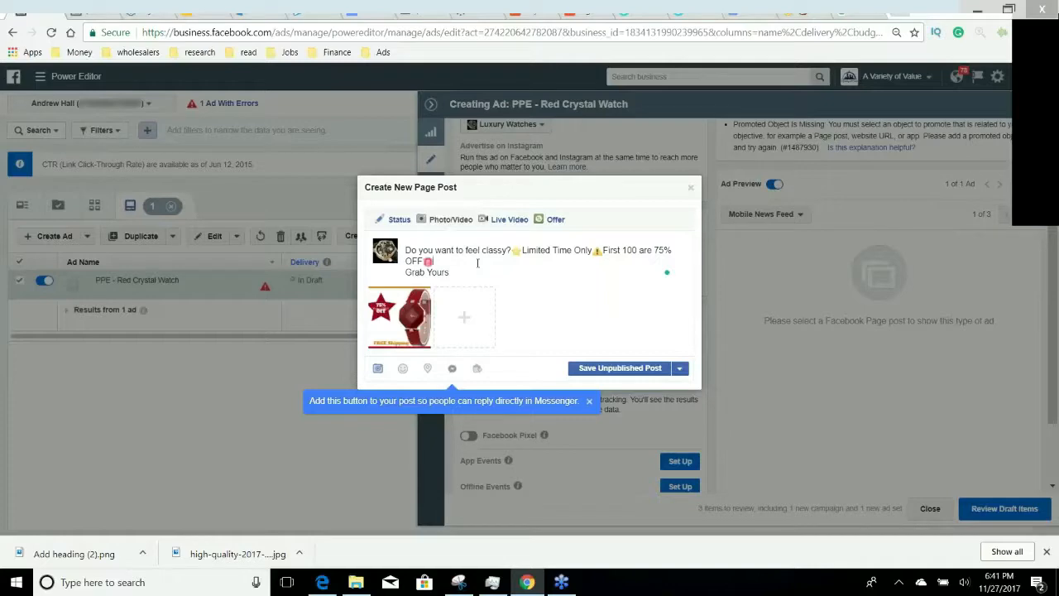
key("ctrl+v")
Copy the right and left arrow emojis from getemoji.com and paste them after "Grab Yours" in the page post
left_click(793, 7)
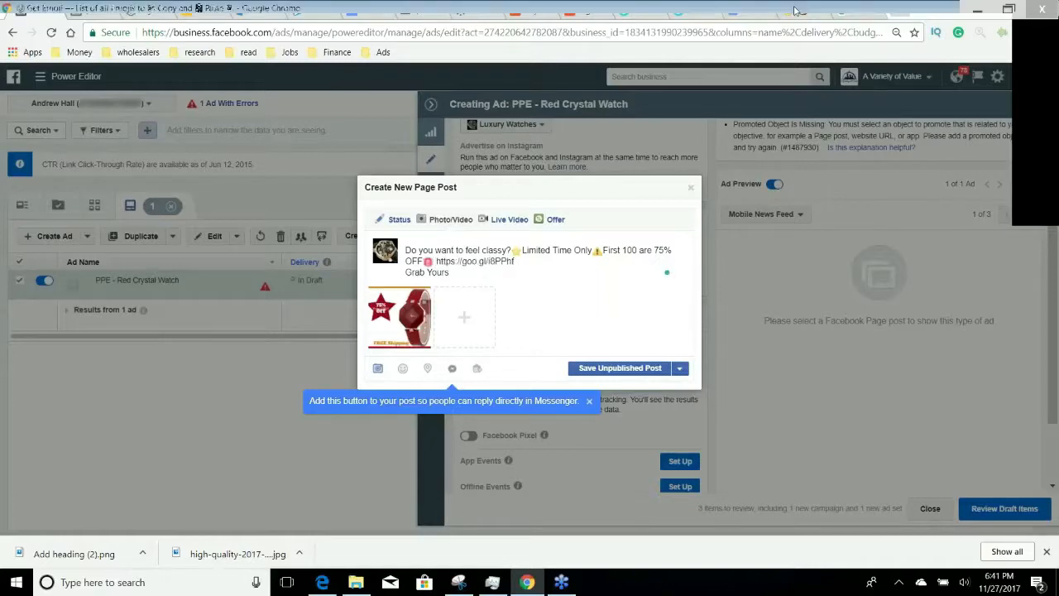
scroll(764, 308, "down", 10)
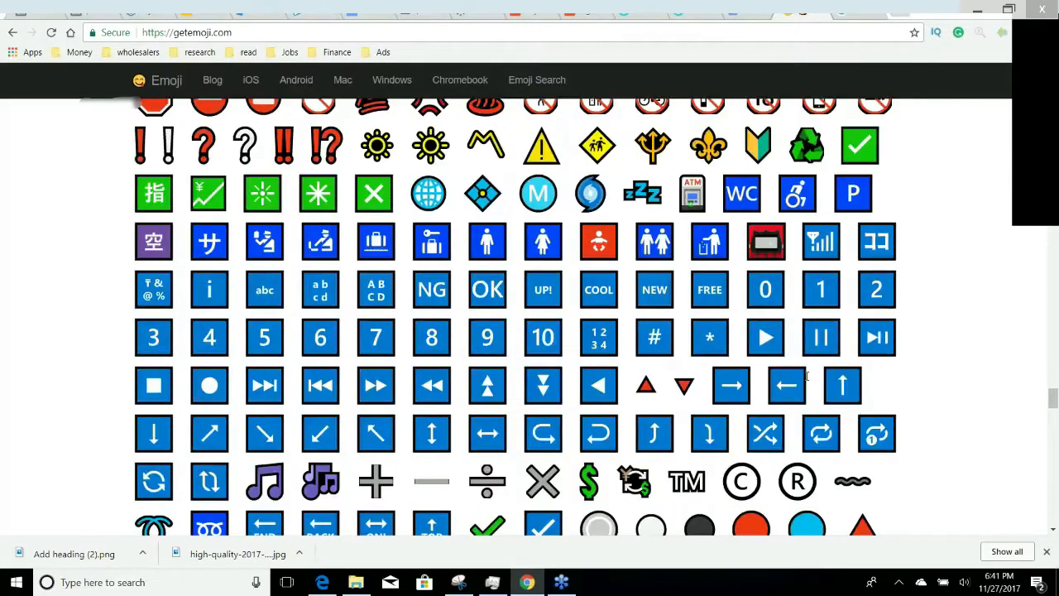
left_click_drag(806, 376, 710, 382)
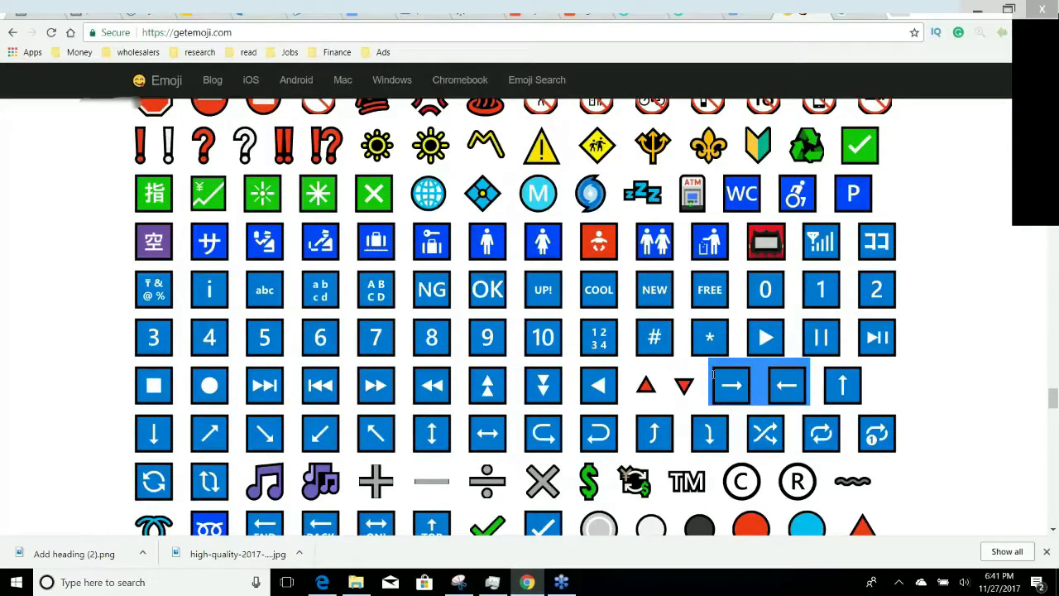
left_click(24, 9)
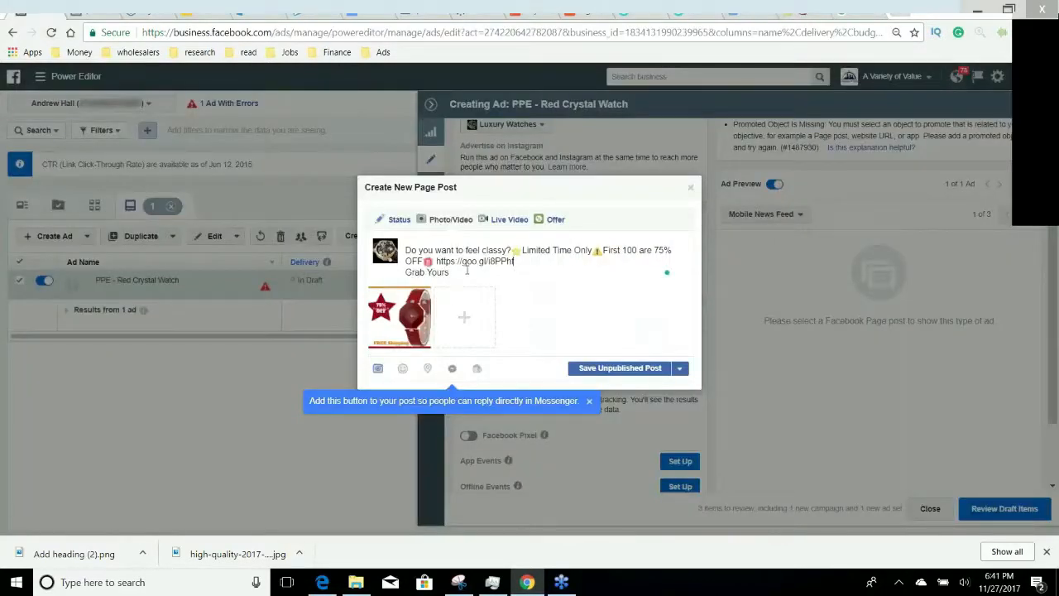
key("ctrl+v")
Move the goo.gl short link from the offer line to between the two arrow emojis after "Grab Yours"
left_click_drag(514, 261, 436, 261)
key("BackSpace")
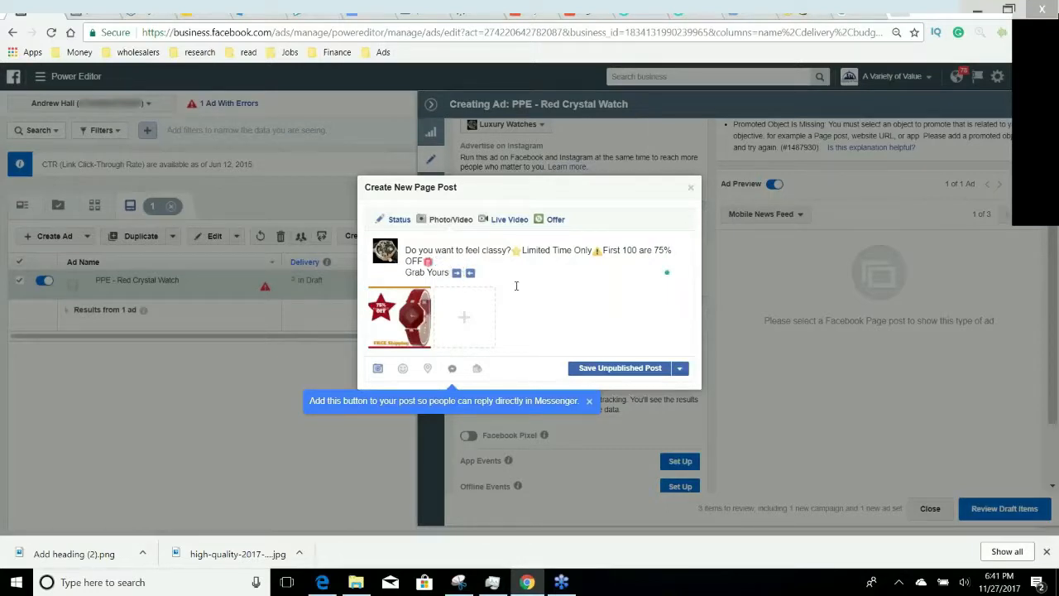
key("ctrl+v")
Add a new line with the right-pointing hand emoji from getemoji.com and the text "Tag a Friend who would Love this Watch"
key("Return")
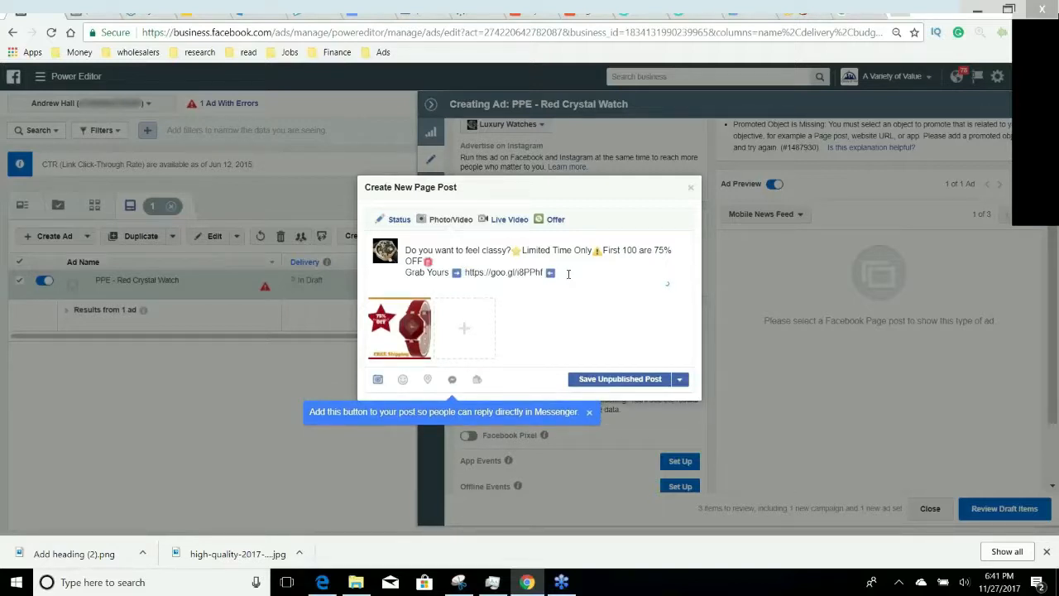
left_click(802, 8)
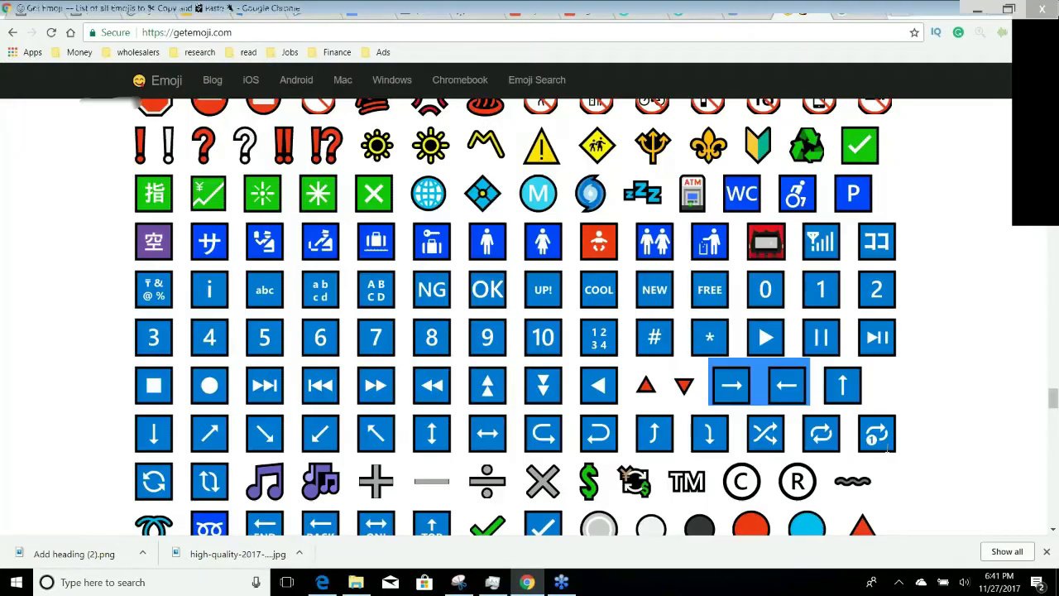
scroll(523, 316, "down", 2)
scroll(879, 444, "down", 3)
scroll(880, 444, "up", 20)
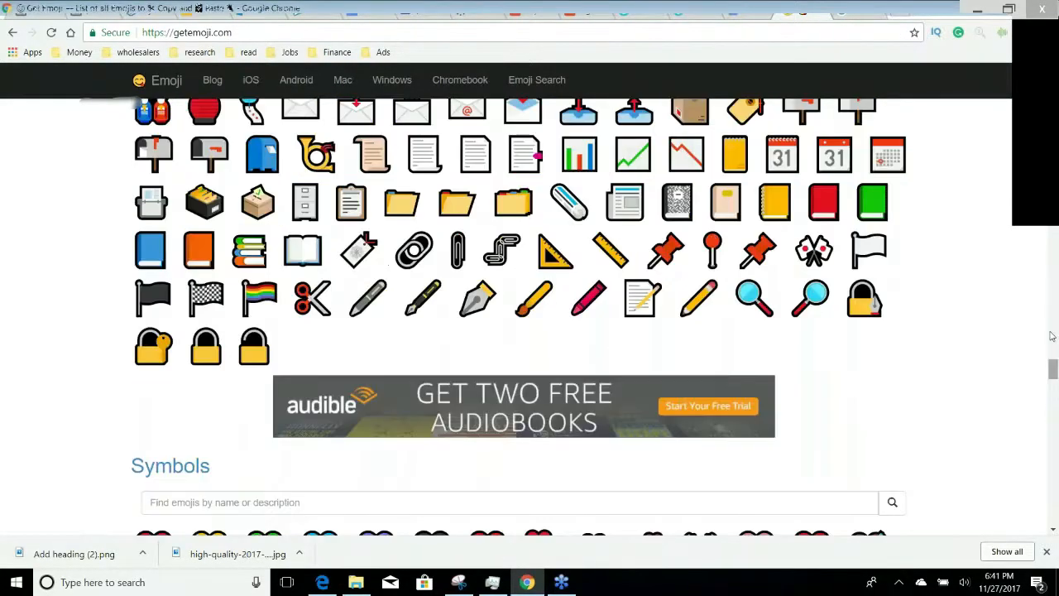
scroll(1035, 225, "up", 20)
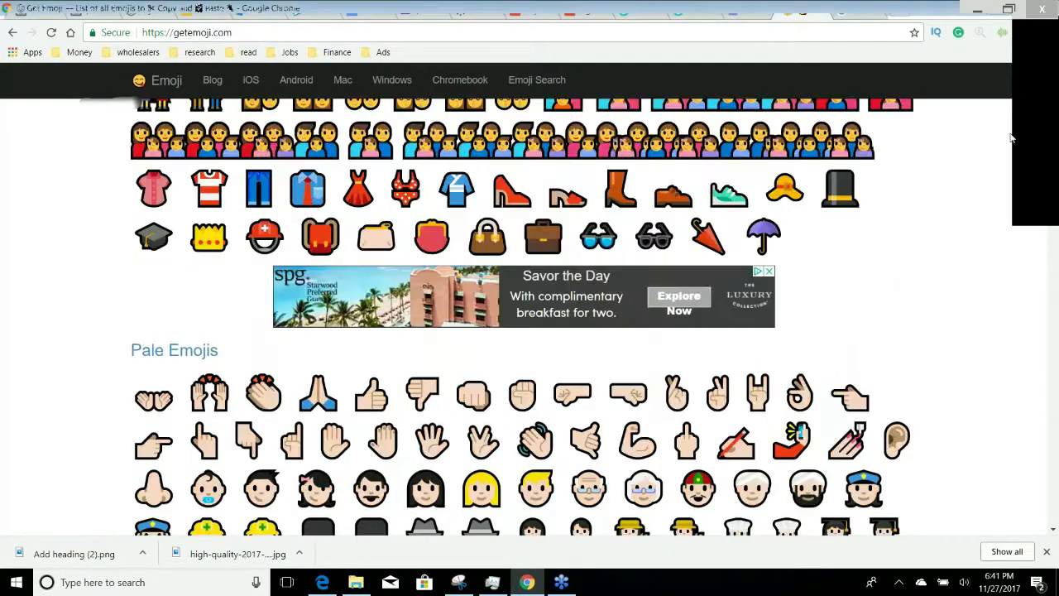
scroll(1010, 130, "up", 7)
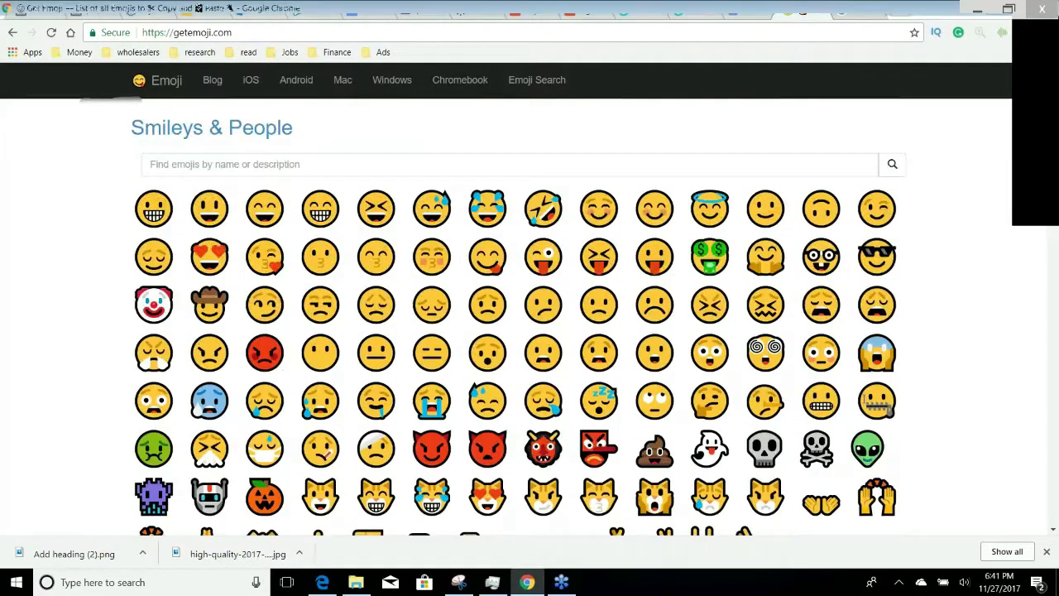
scroll(869, 267, "down", 3)
left_click_drag(868, 267, 843, 268)
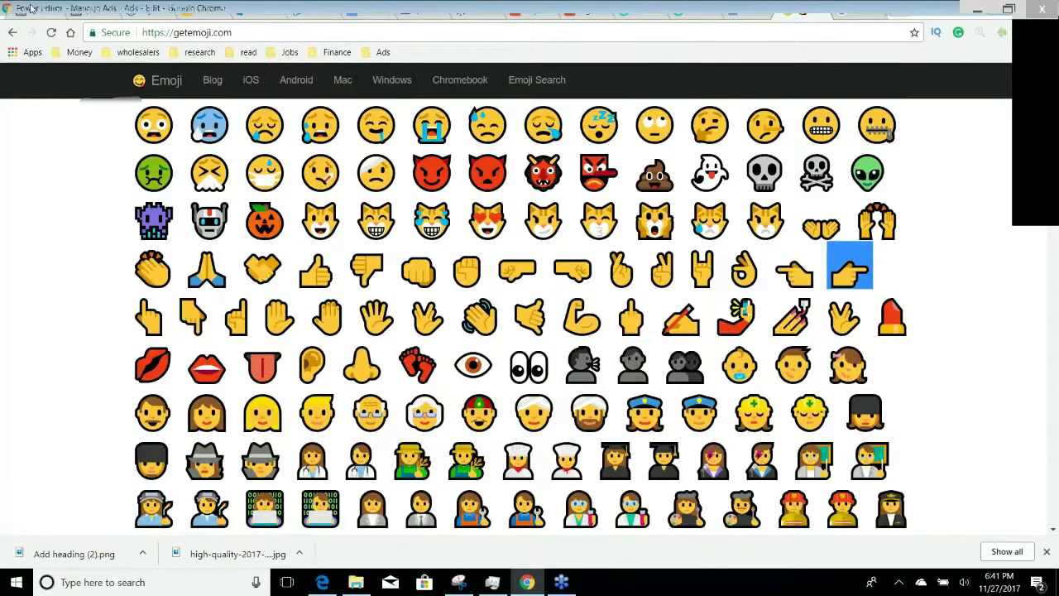
left_click(83, 11)
key("ctrl+v")
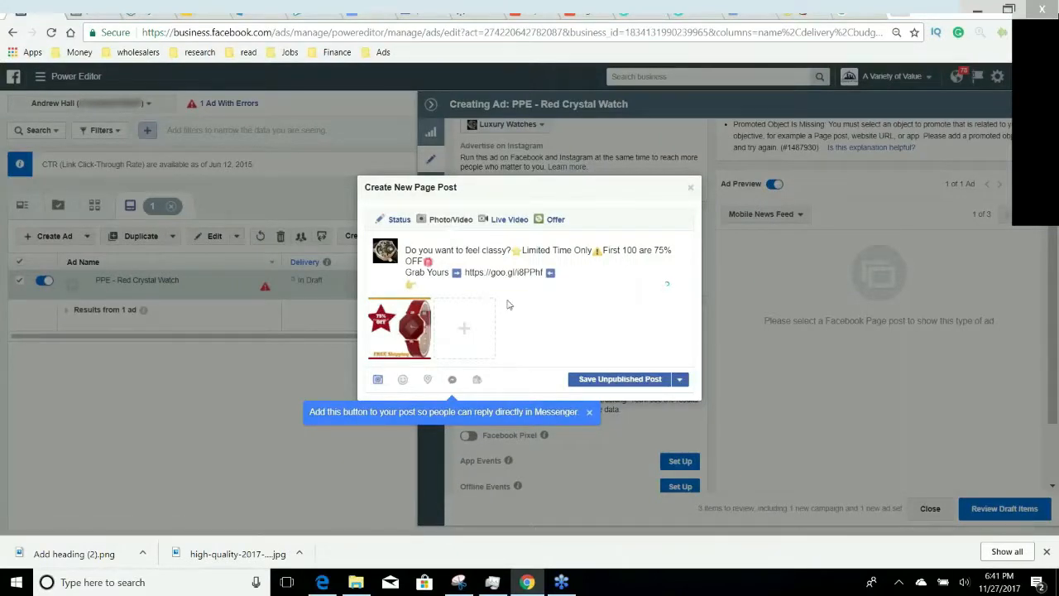
type("Tag a Friend who would Love this Watch")
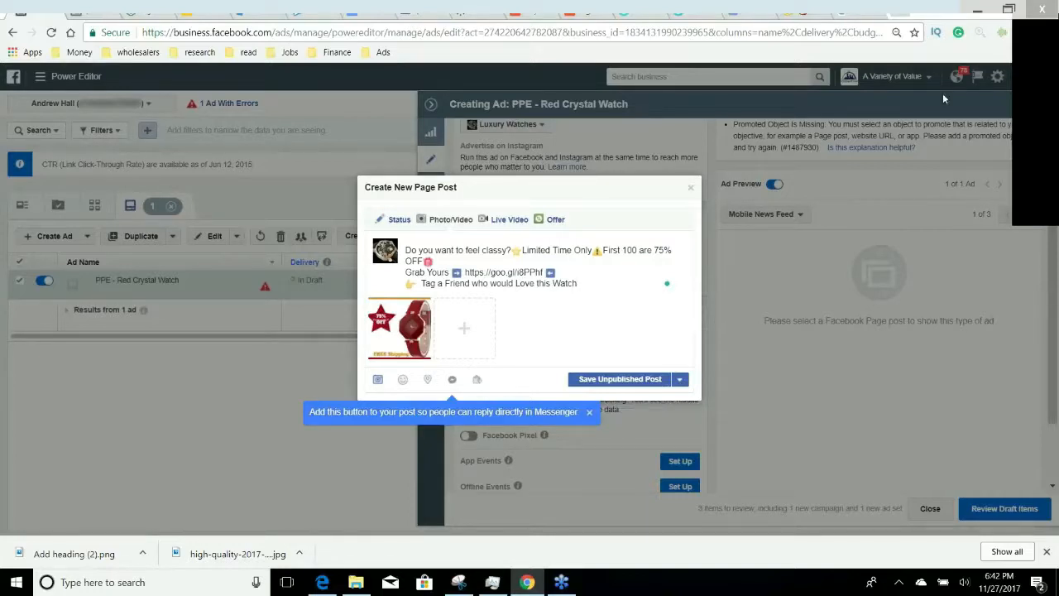
Copy the full post text and save the page post as an unpublished post
left_click(1051, 28)
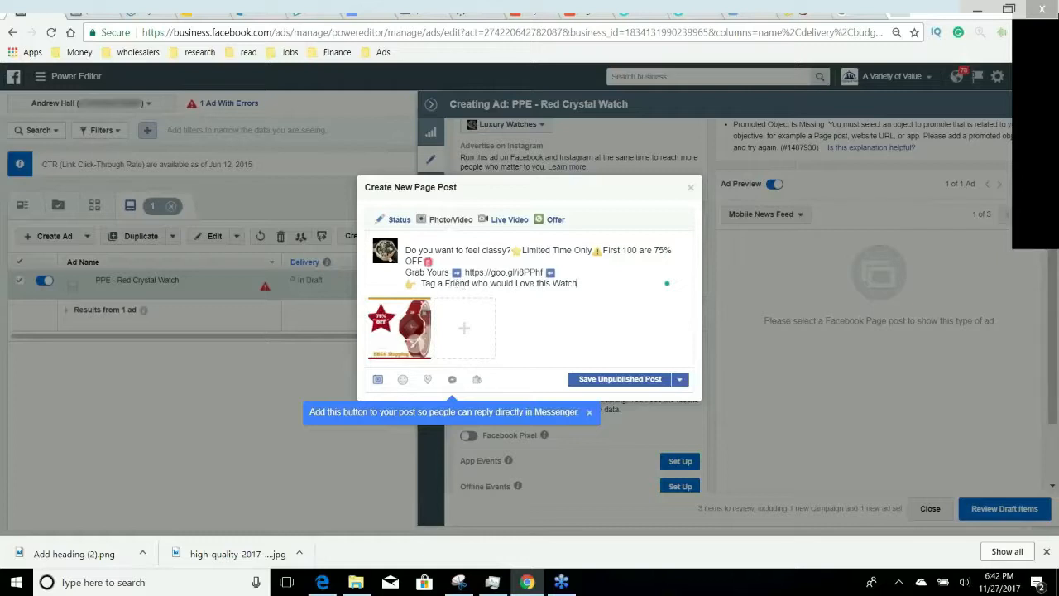
mouse_move(403, 318)
left_click_drag(588, 282, 406, 248)
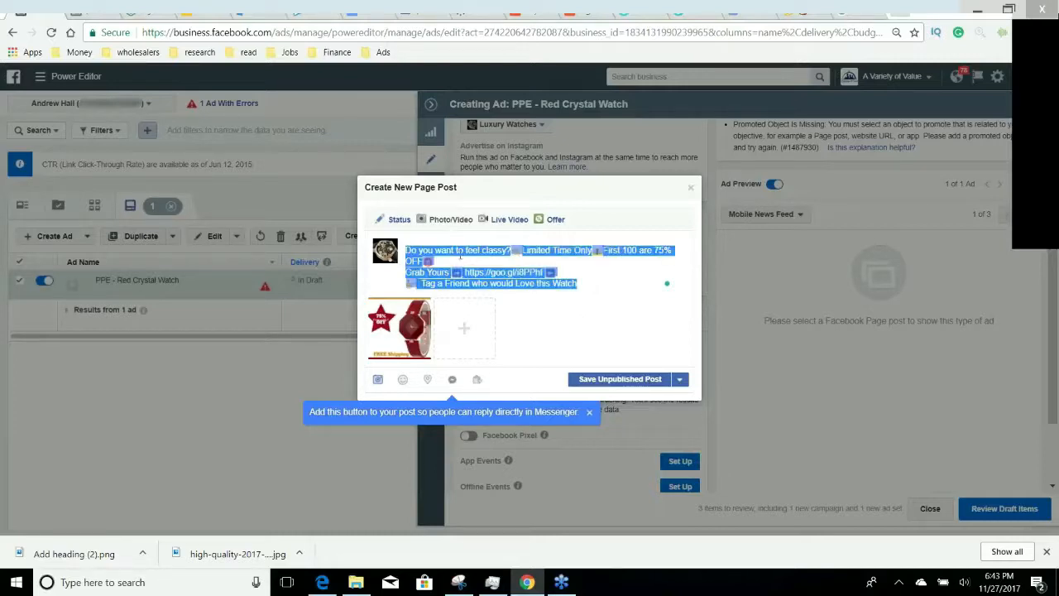
left_click(587, 378)
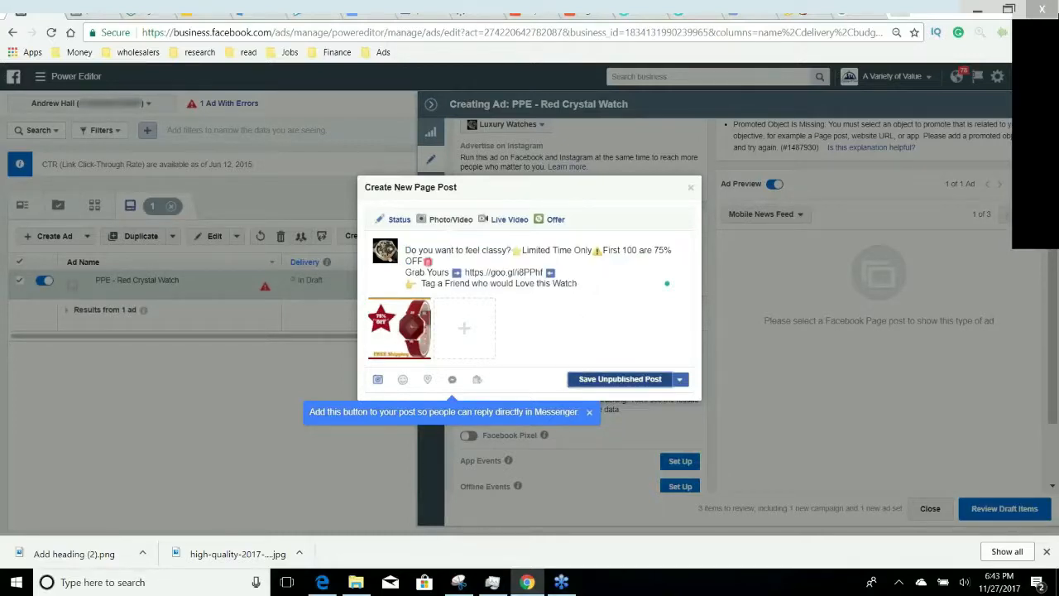
left_click(623, 379)
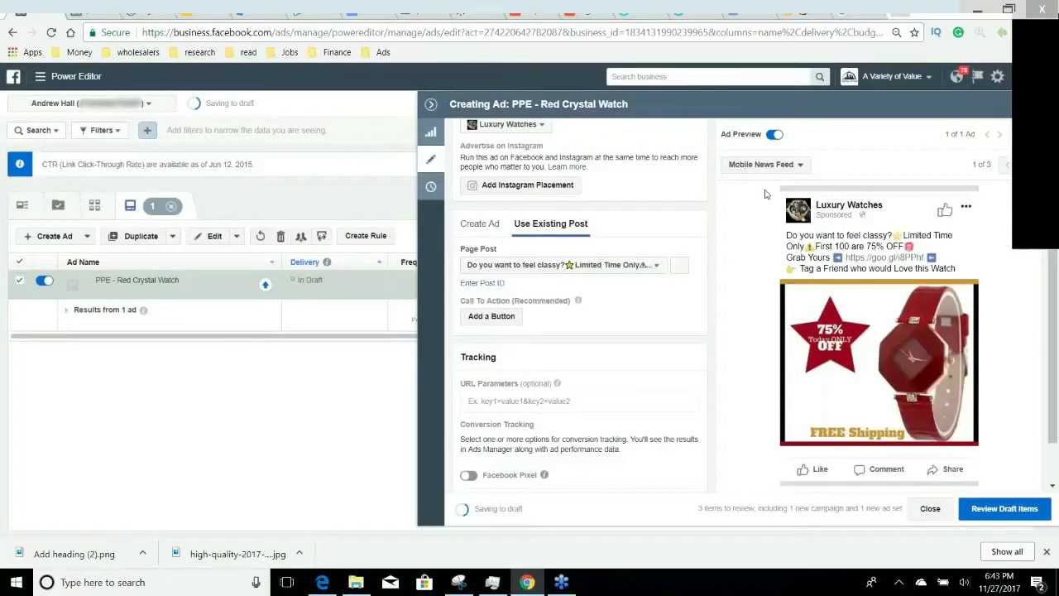
Start another new page post for the ad and paste the copied offer text into it
scroll(844, 248, "down", 1)
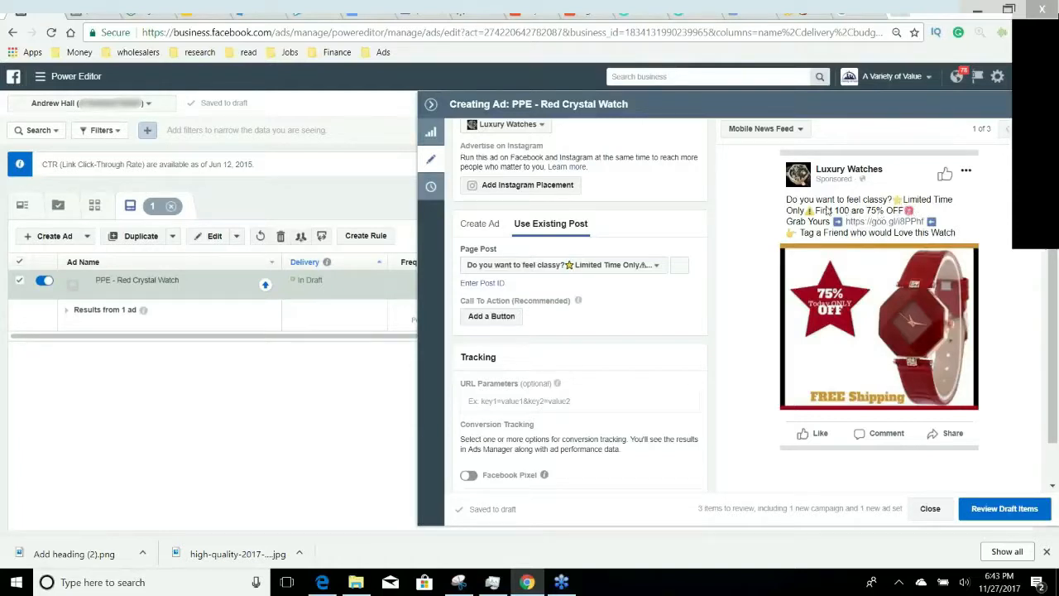
left_click(680, 270)
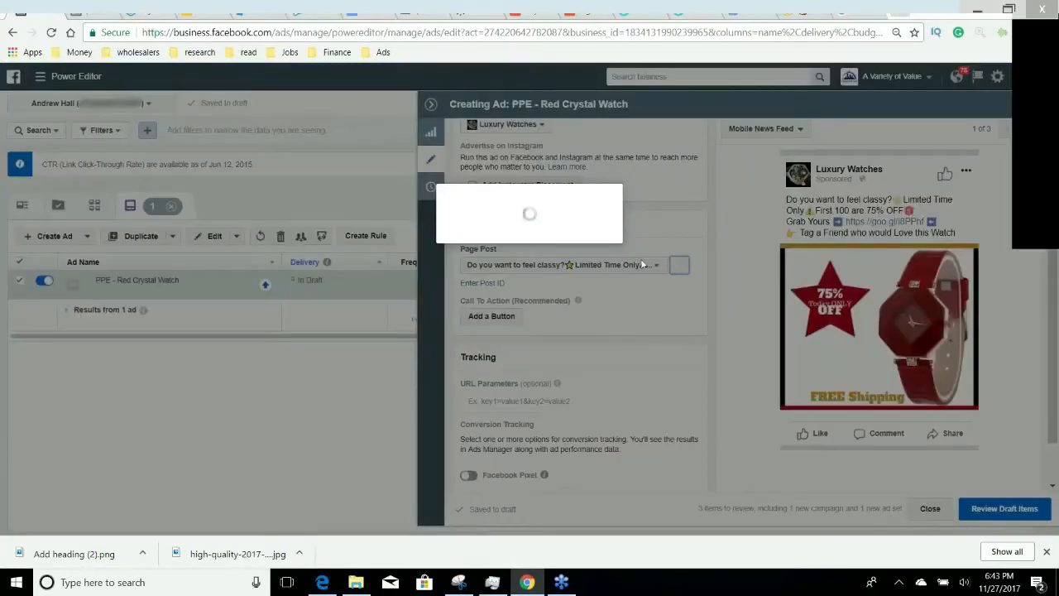
type("Do you want to feel classy?⭐Limited Time Only⚠First 100 are 75% OFF🎁 Grab Yours ➡ https://goo.gl/i8PPhf ⬅ 👉 Tag a Friend who would Love this Watch")
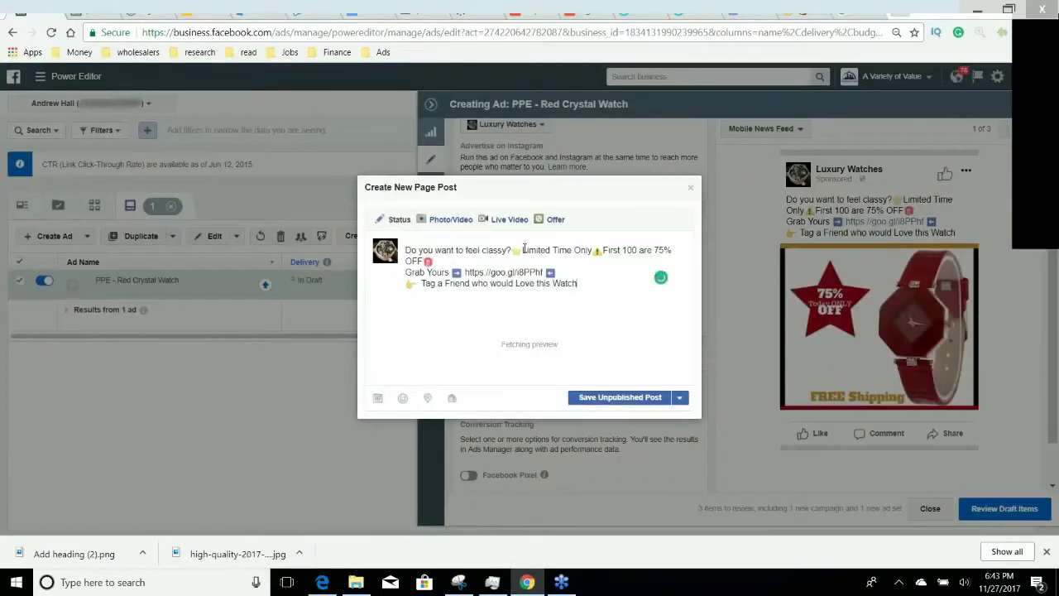
Insert spaces around the star and warning emojis and before the gift emoji, and remove the AliExpress link preview
left_click(509, 250)
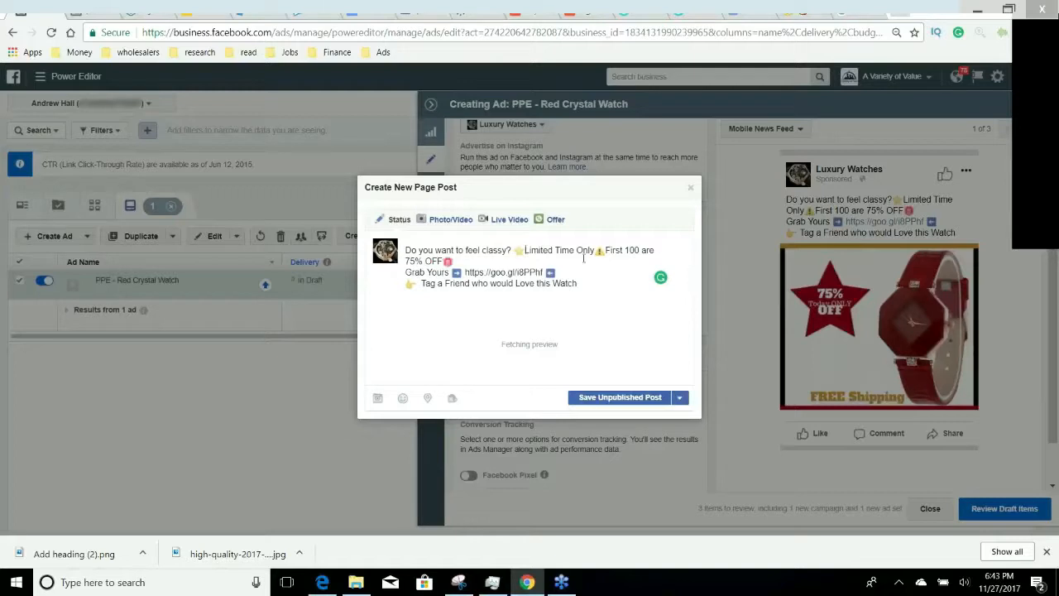
key("Right")
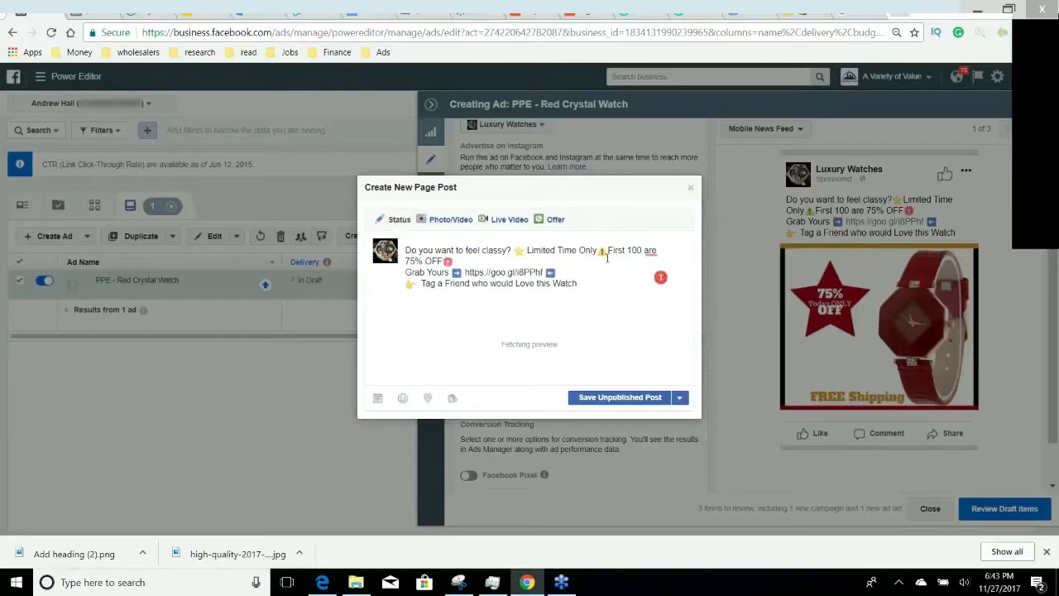
left_click(599, 251)
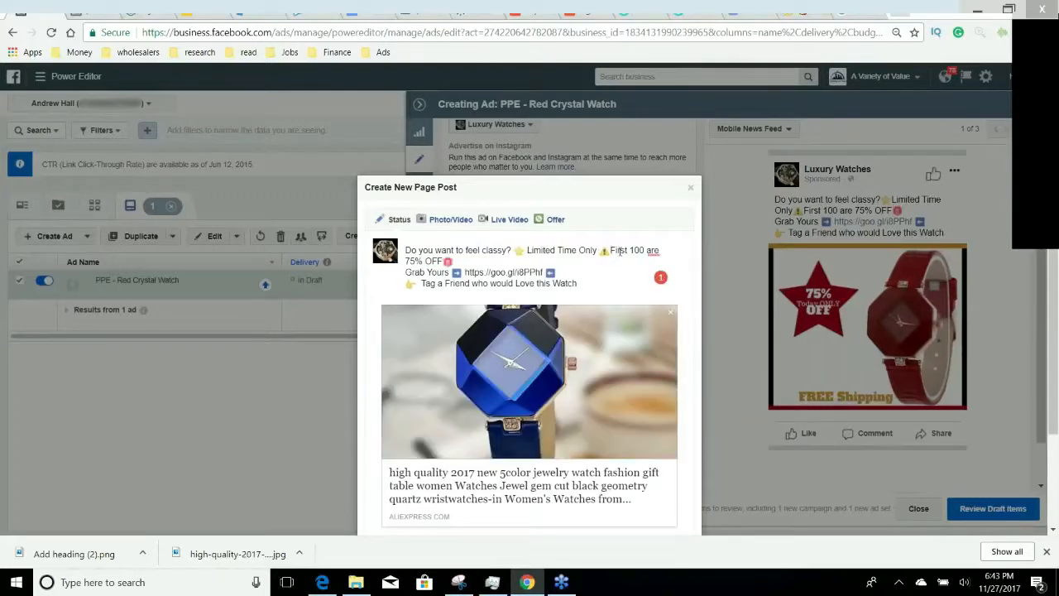
key("Right")
key("Down")
key("Left")
left_click(670, 312)
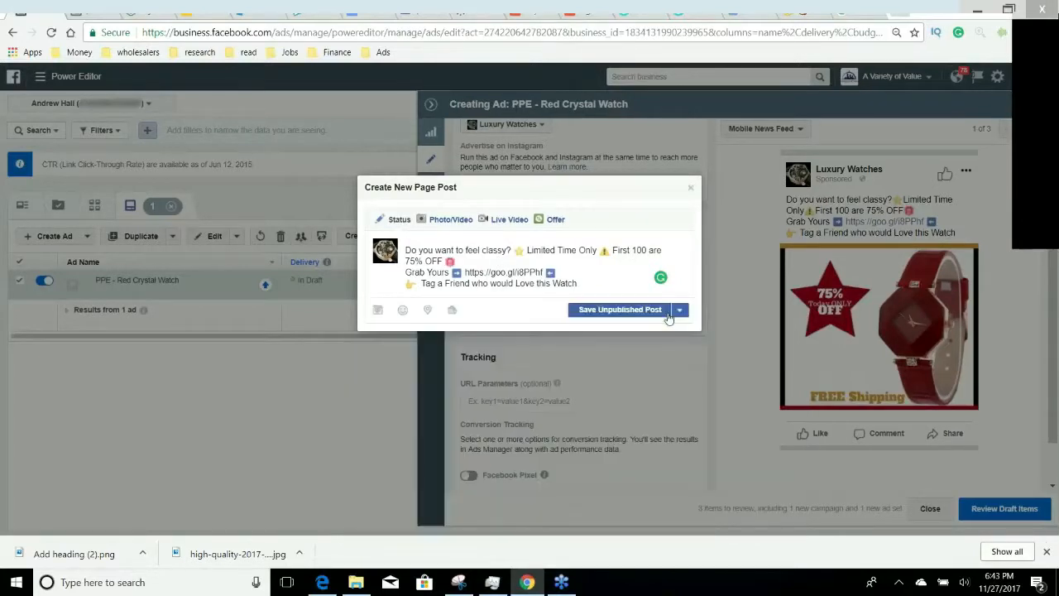
Copy the hourglass emoji from getemoji.com and insert it after "First 100" in the page post text
left_click(804, 13)
scroll(784, 318, "down", 6)
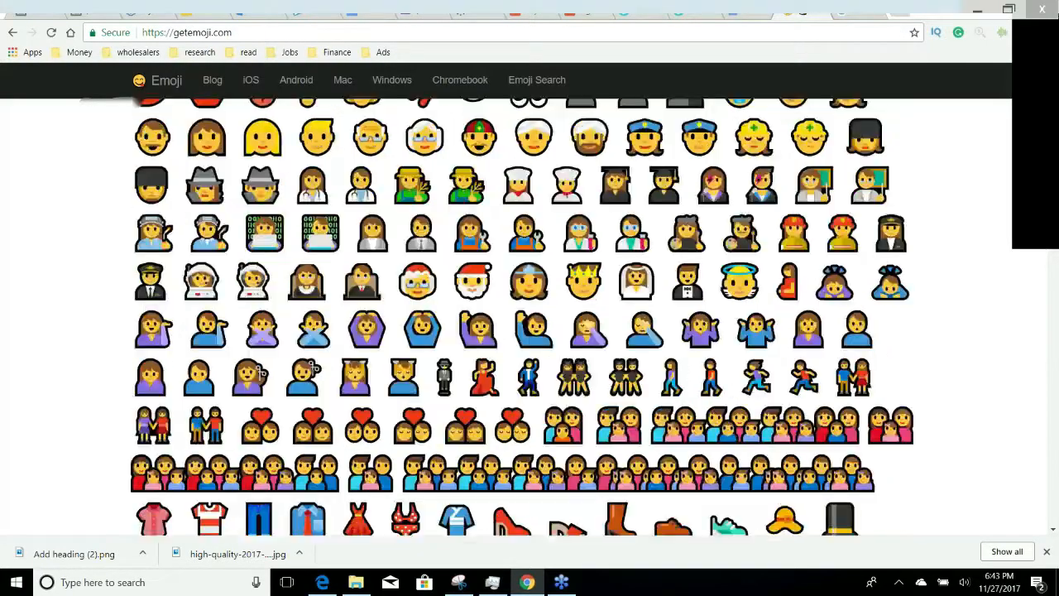
scroll(538, 242, "down", 20)
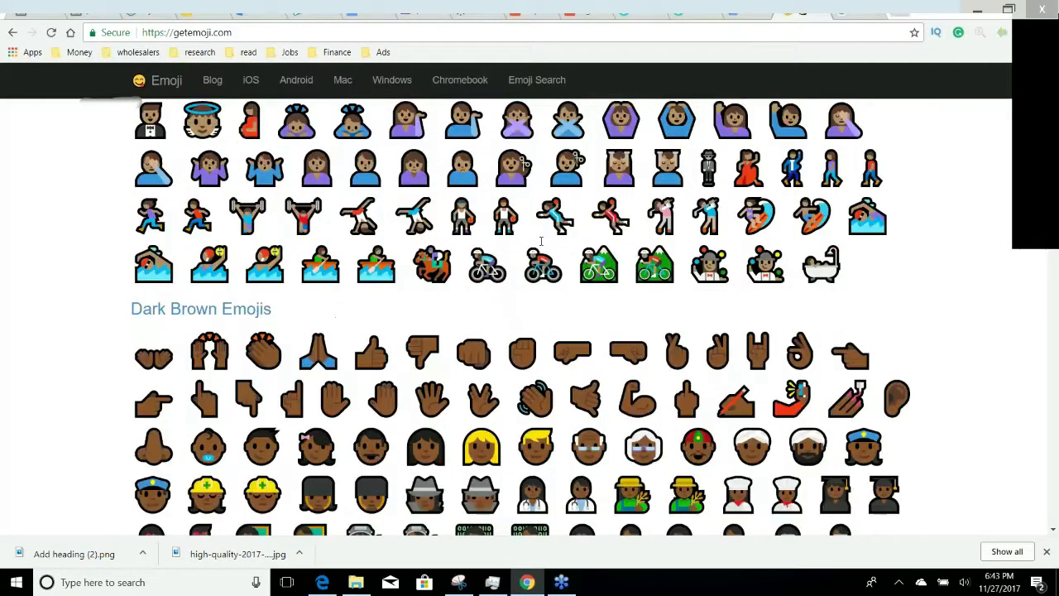
scroll(538, 242, "down", 7)
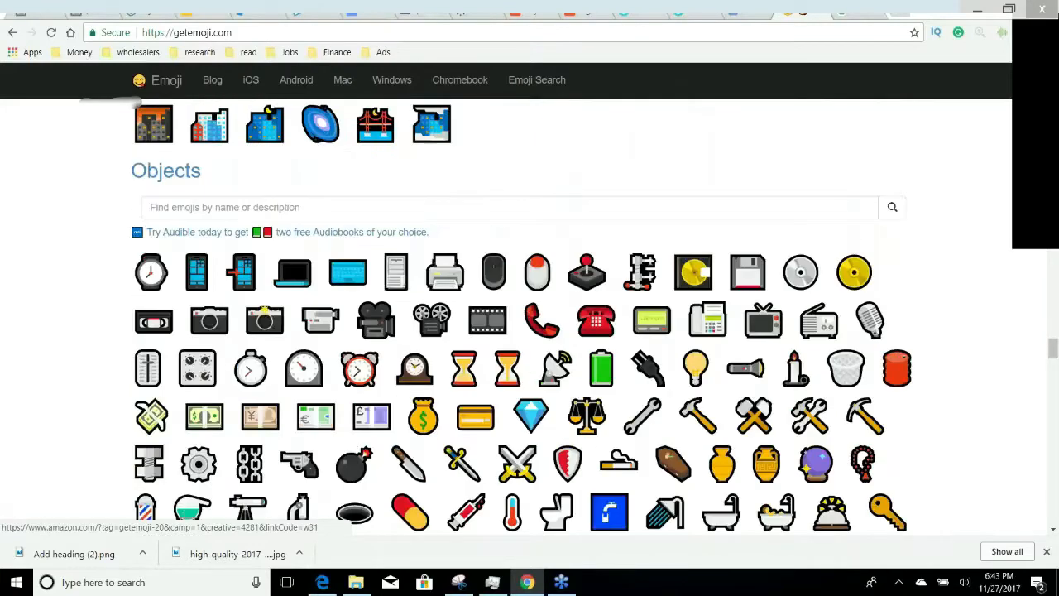
left_click_drag(514, 153, 499, 148)
key("ctrl+c")
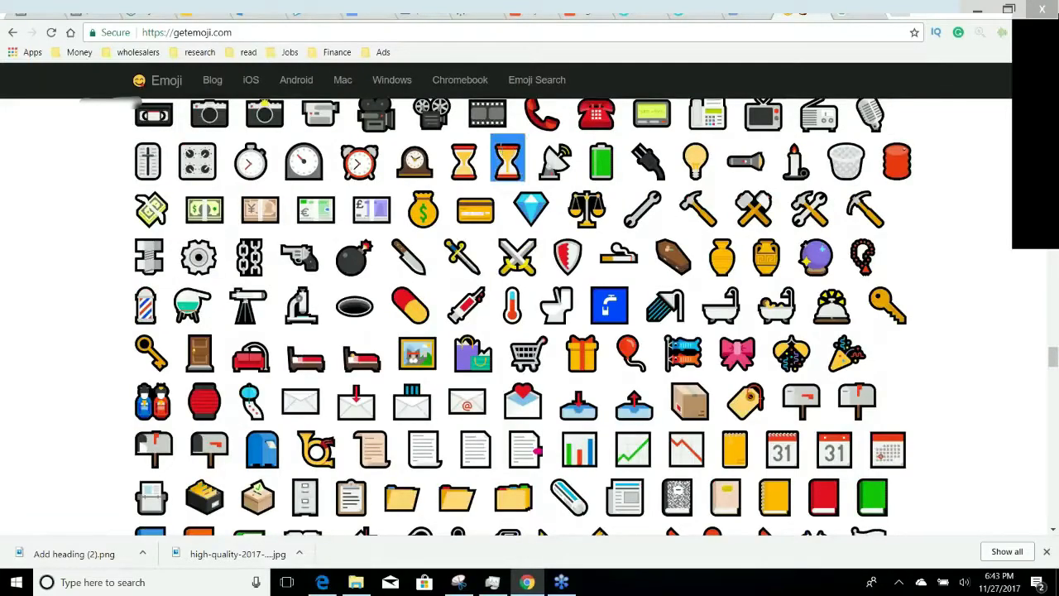
left_click(45, 10)
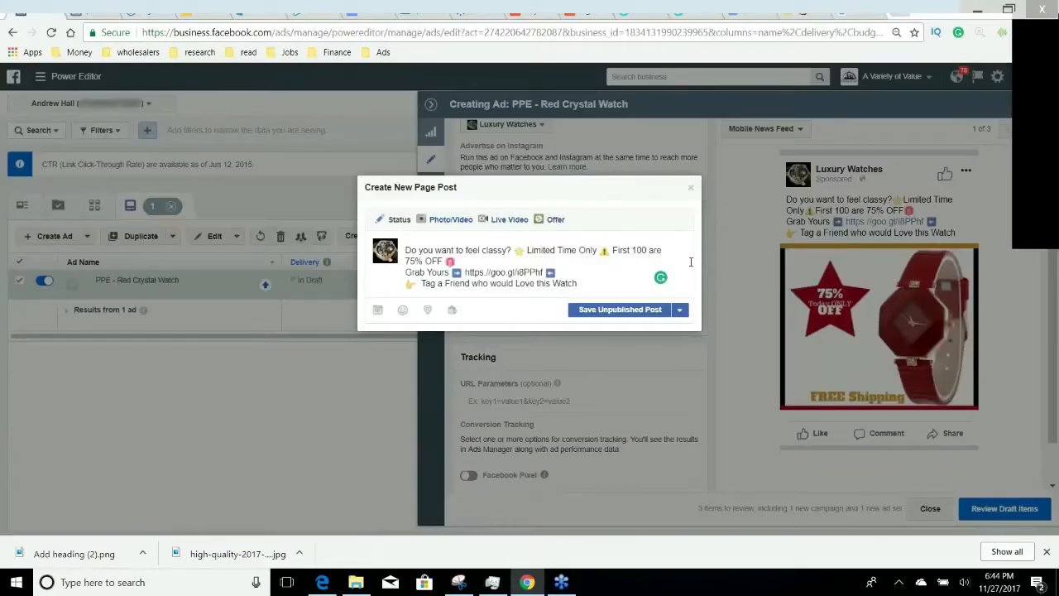
key("ctrl+v")
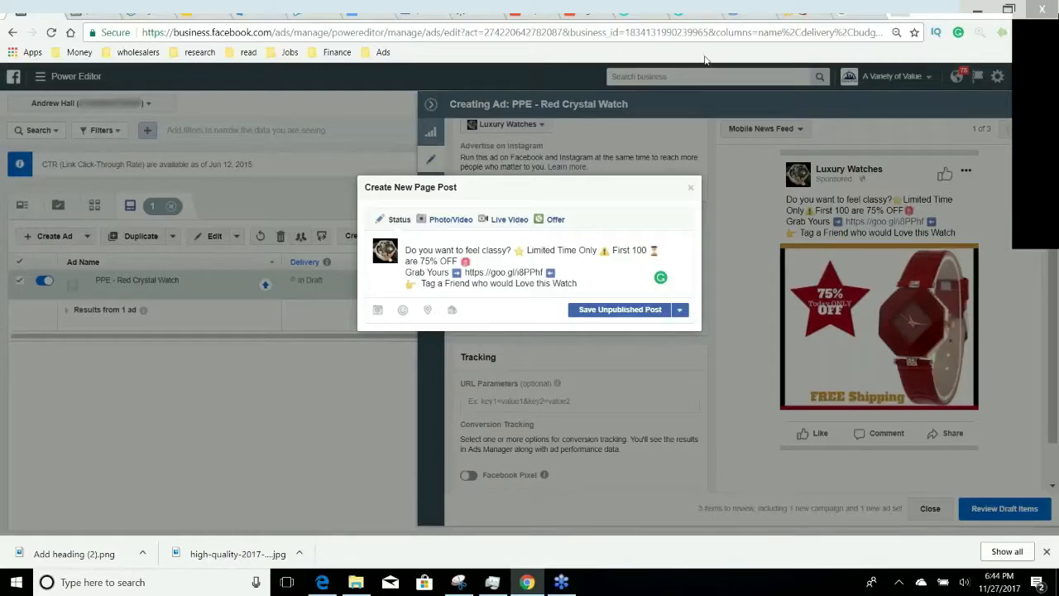
Switch to the Canva watch design and move the "75% OFF" text slightly higher inside the red star
left_click(690, 12)
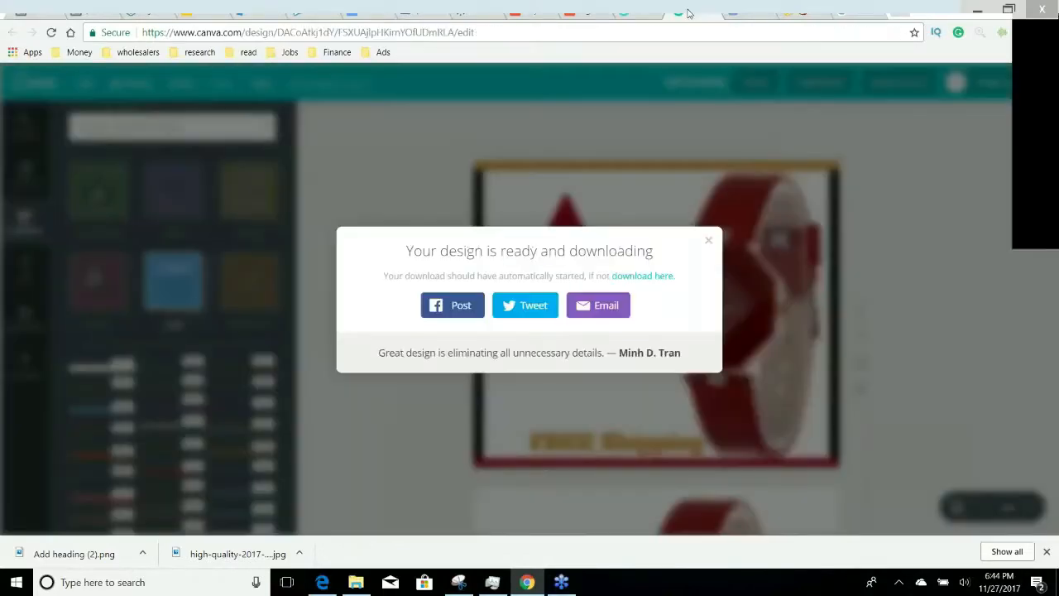
left_click(708, 242)
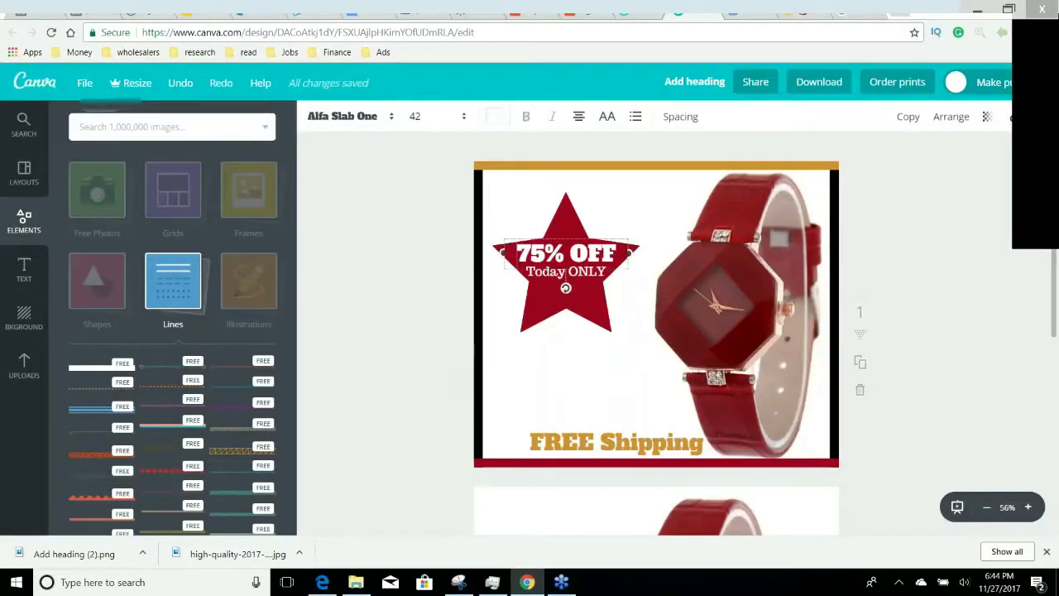
left_click_drag(629, 252, 636, 253)
left_click_drag(571, 275, 573, 271)
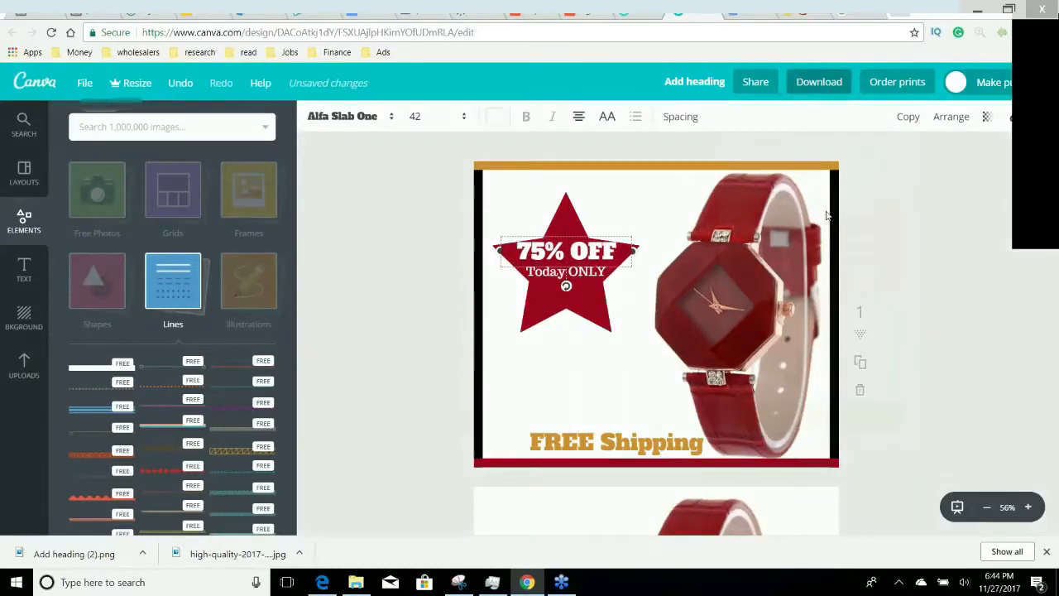
Download only page 1 of the watch design
left_click(819, 81)
left_click(823, 325)
type("1")
left_click(818, 409)
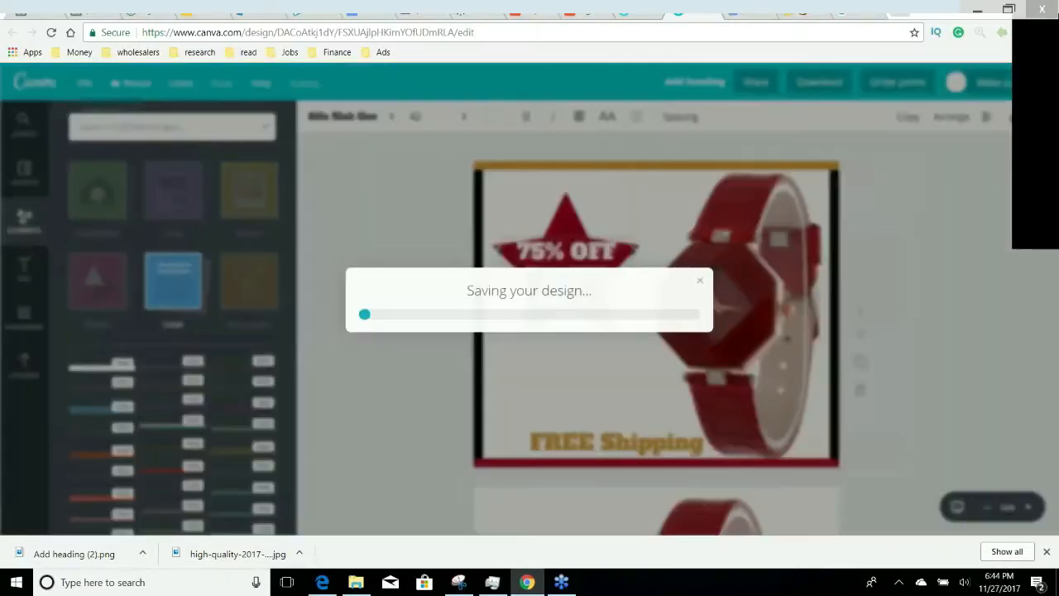
Return to the page post in Power Editor and upload the Add heading (3) image from Downloads
left_click(92, 15)
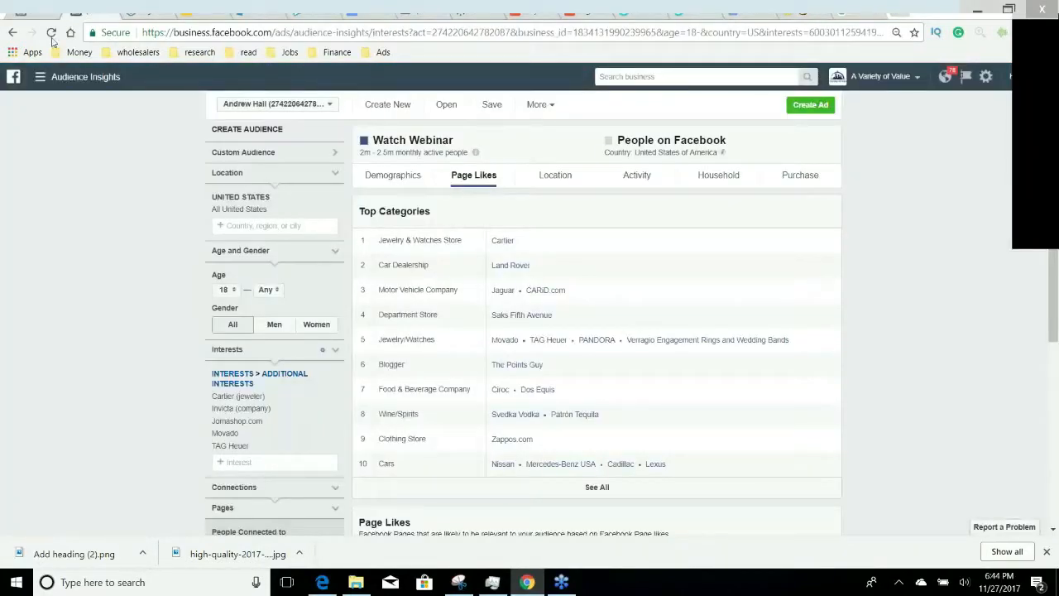
left_click(41, 6)
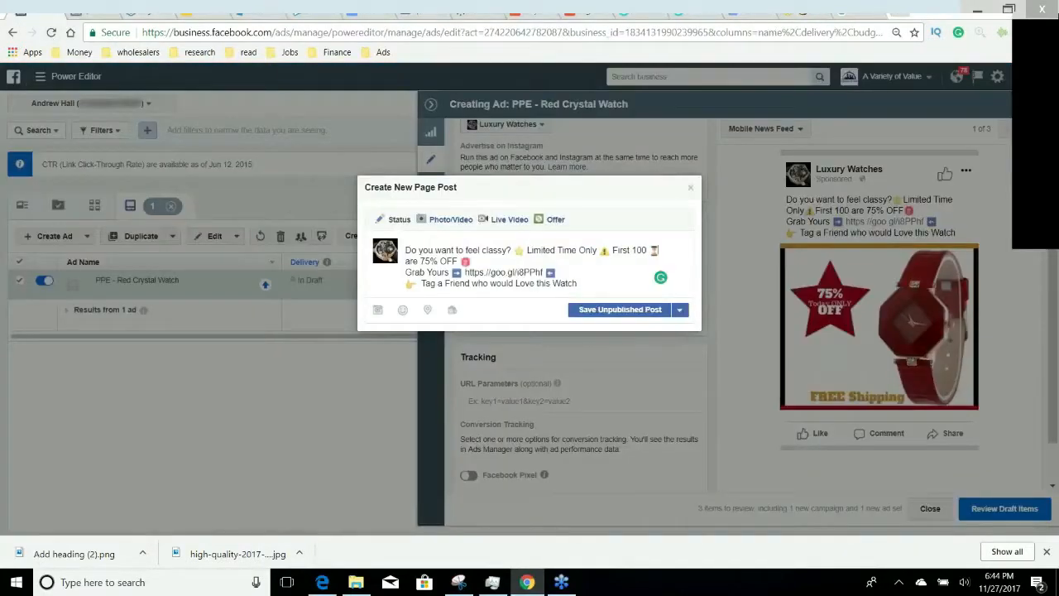
left_click(451, 220)
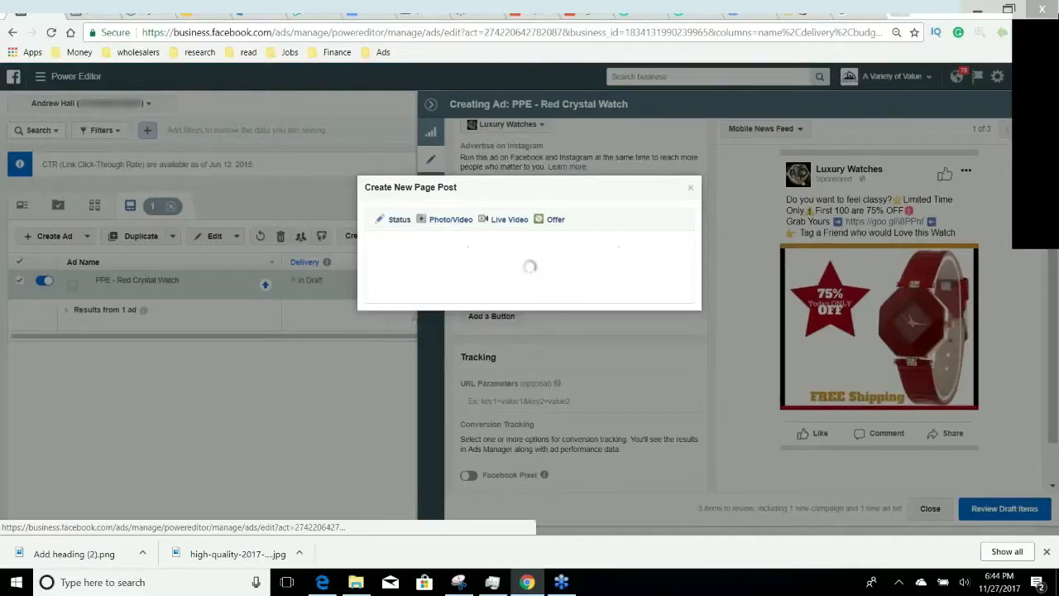
left_click(451, 248)
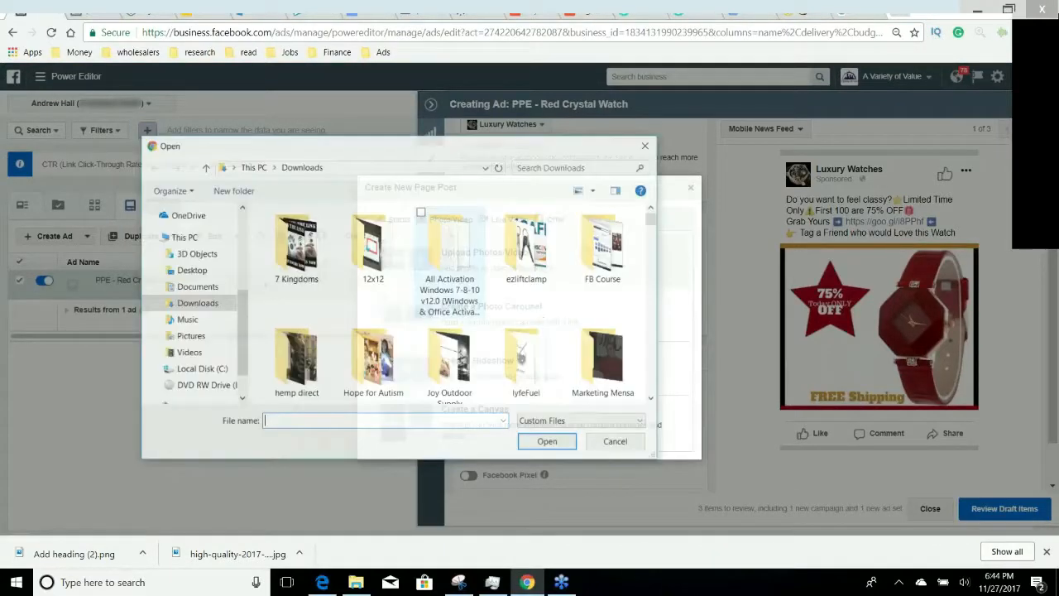
scroll(461, 310, "down", 5)
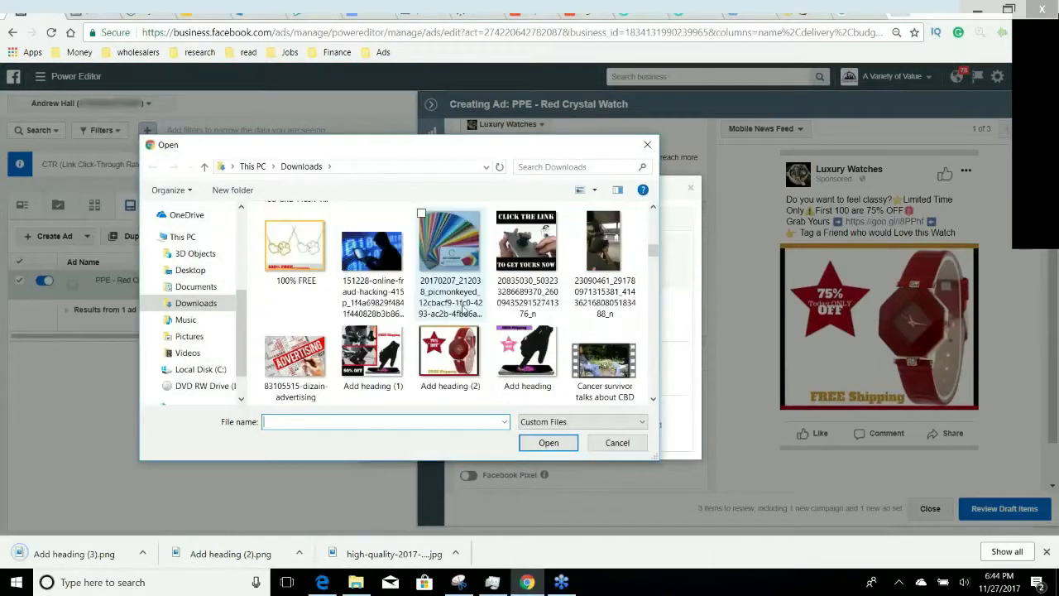
scroll(457, 308, "down", 1)
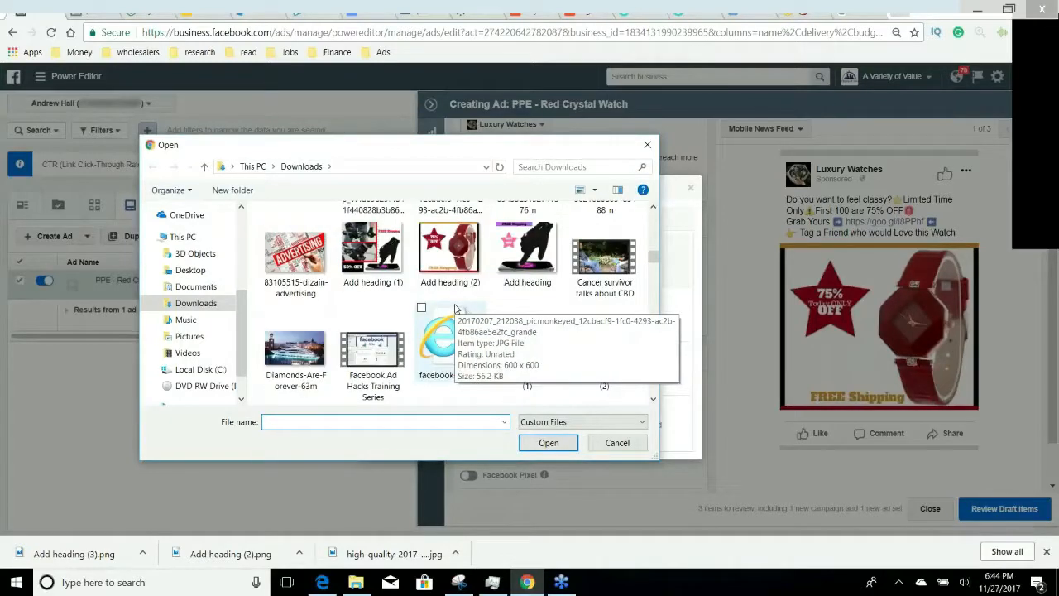
scroll(454, 309, "down", 1)
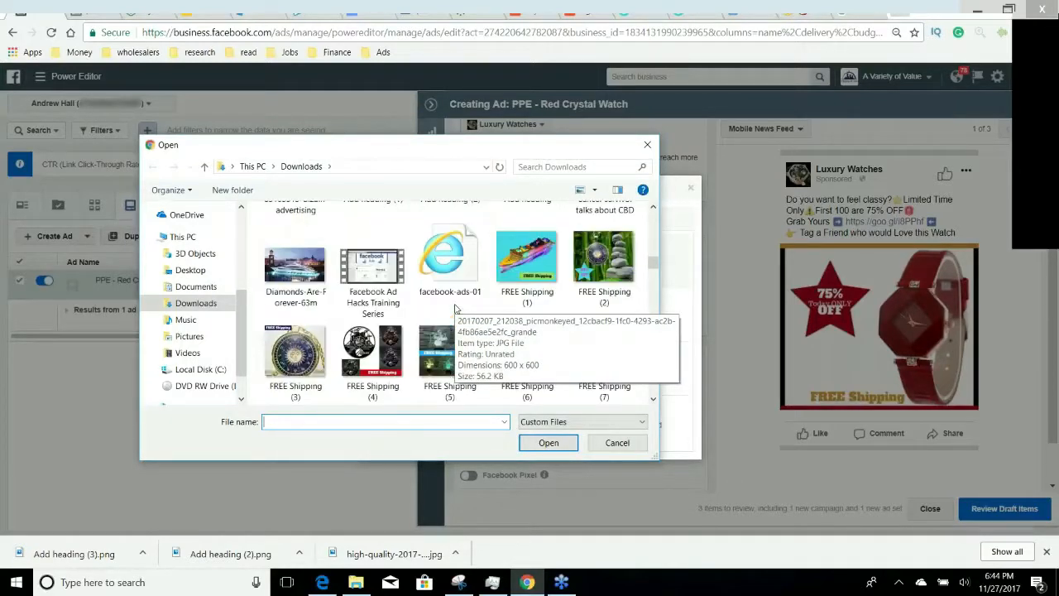
scroll(454, 308, "down", 5)
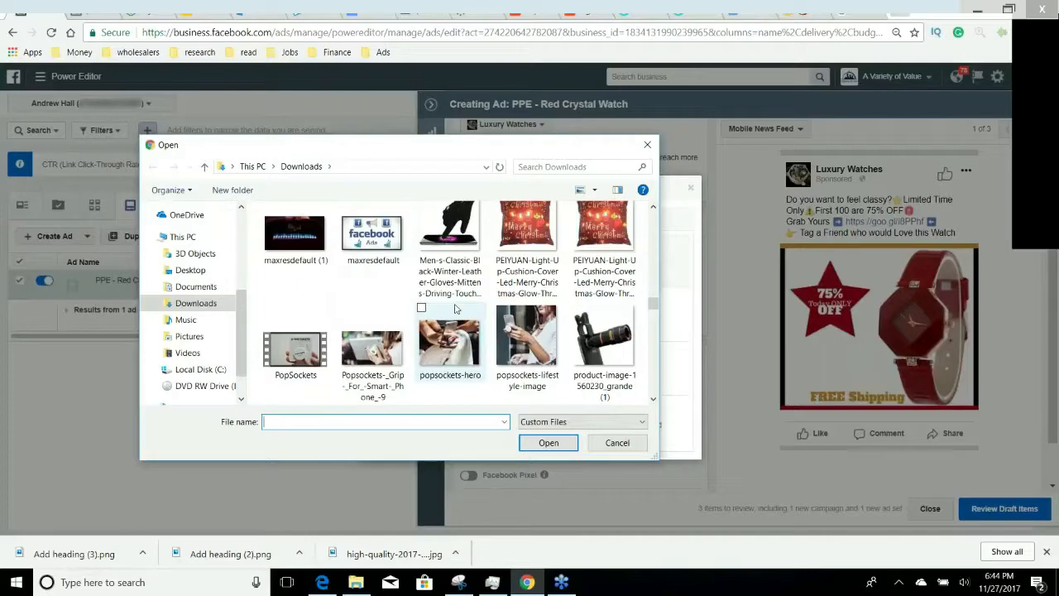
scroll(454, 308, "down", 8)
left_click(604, 331)
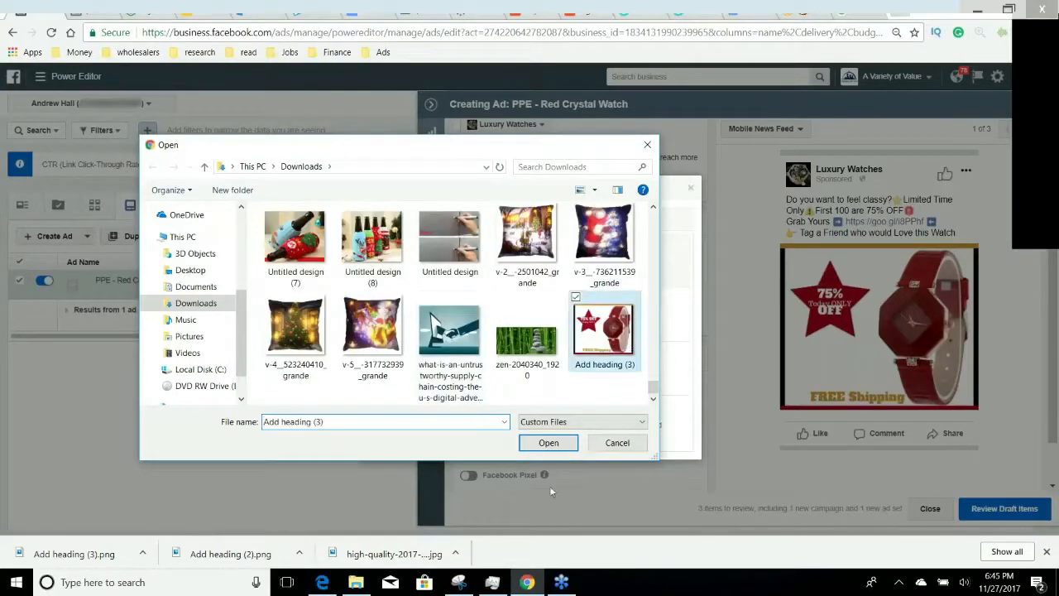
left_click(549, 442)
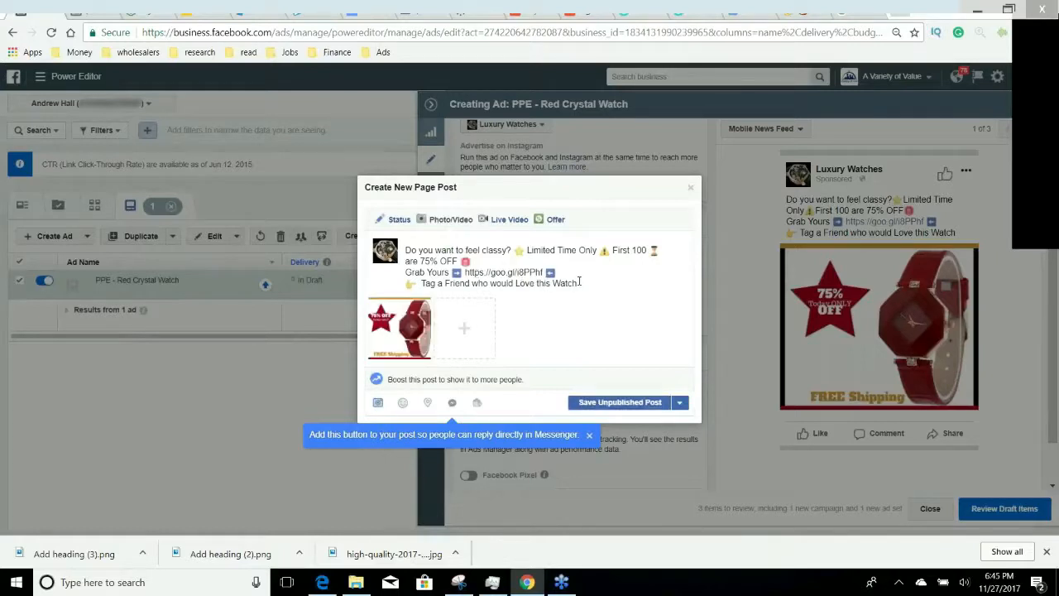
Copy the full offer text and save the post with its watch image as an unpublished post
left_click_drag(583, 283, 405, 249)
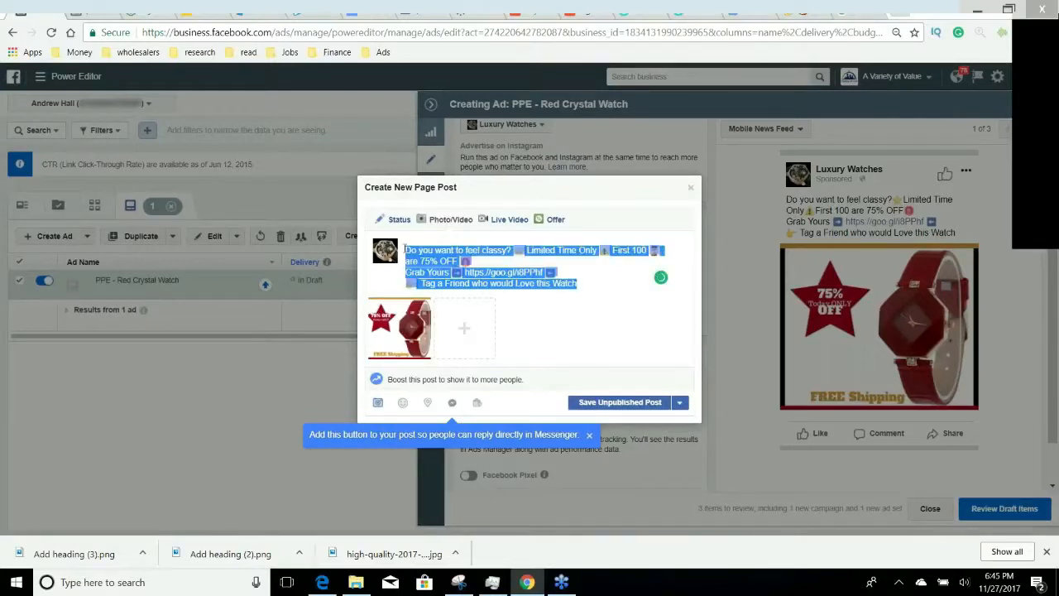
left_click(621, 402)
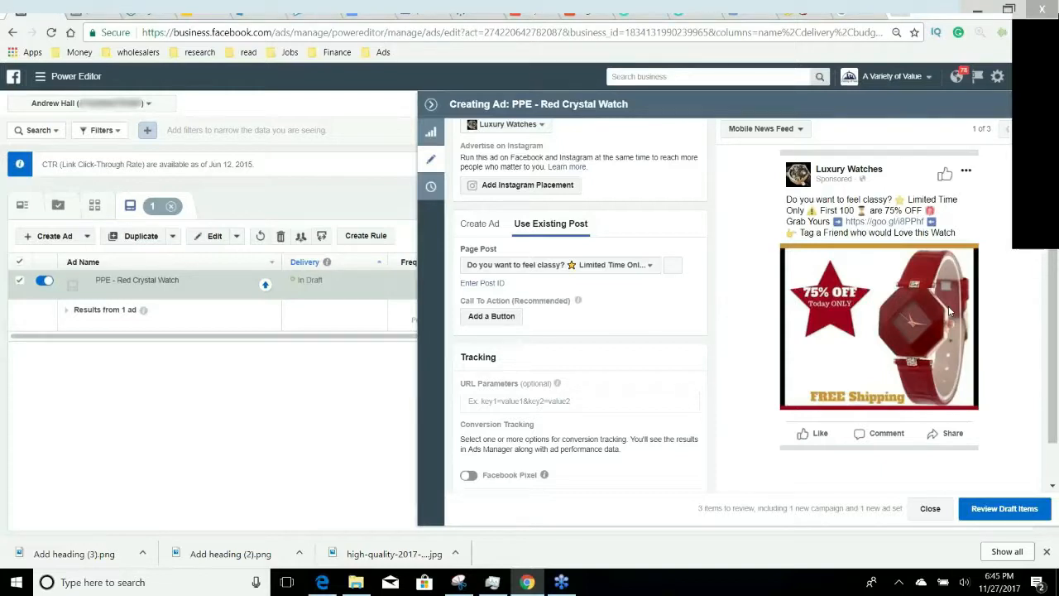
Start another new page post with the Add heading (3) image and paste the copied offer text into it
left_click(672, 265)
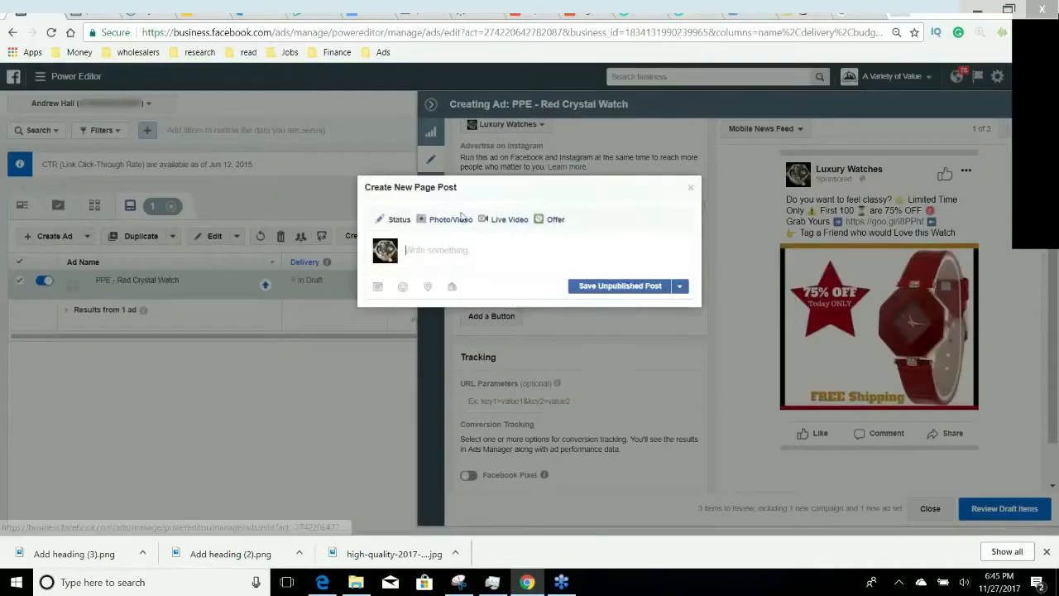
left_click(449, 219)
left_click(475, 252)
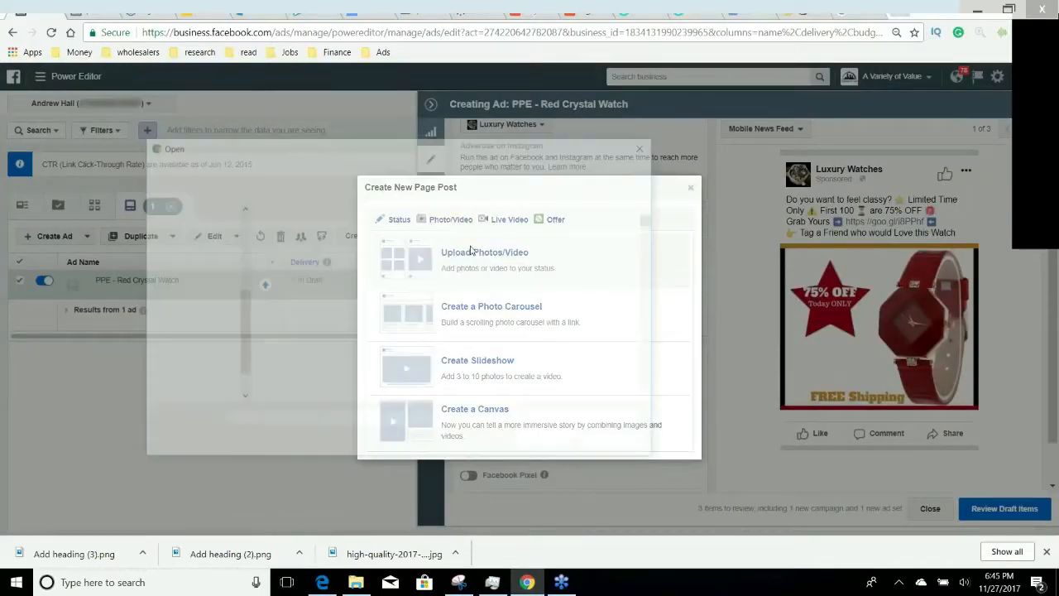
scroll(559, 273, "down", 5)
scroll(554, 282, "down", 12)
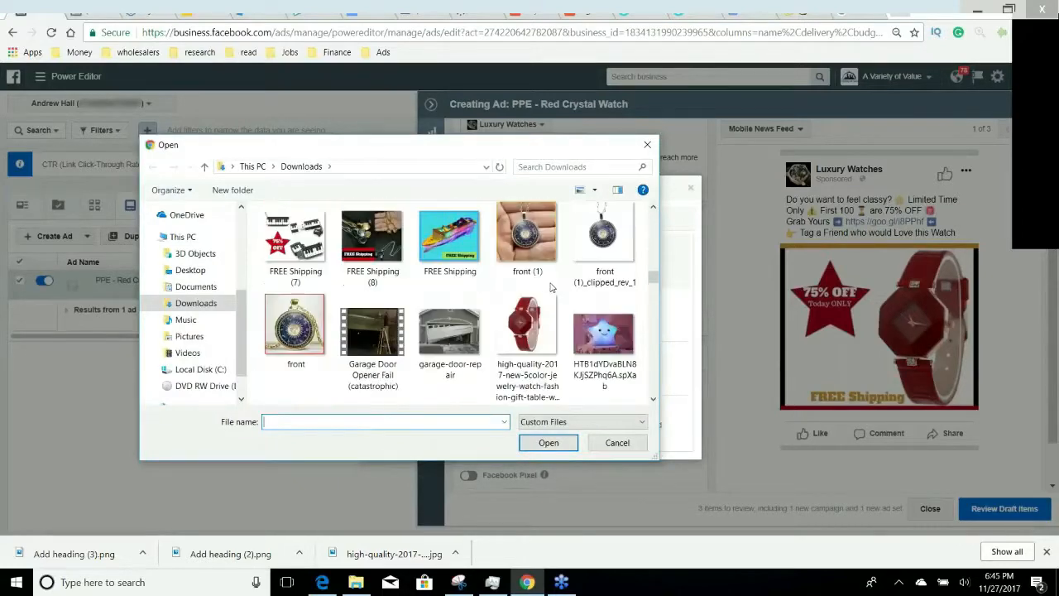
scroll(553, 287, "up", 5)
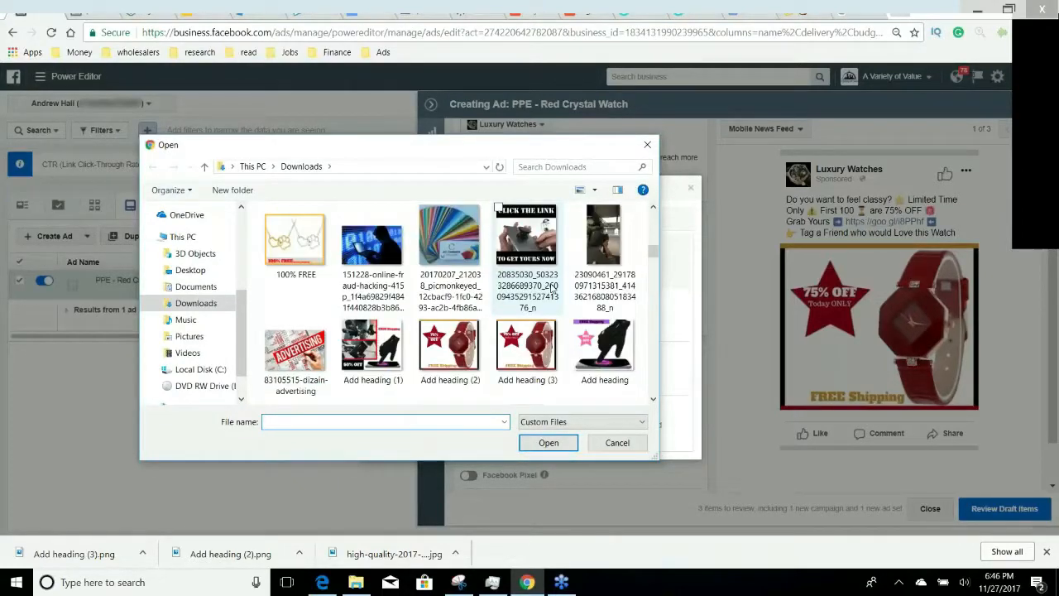
left_click(556, 362)
left_click(548, 442)
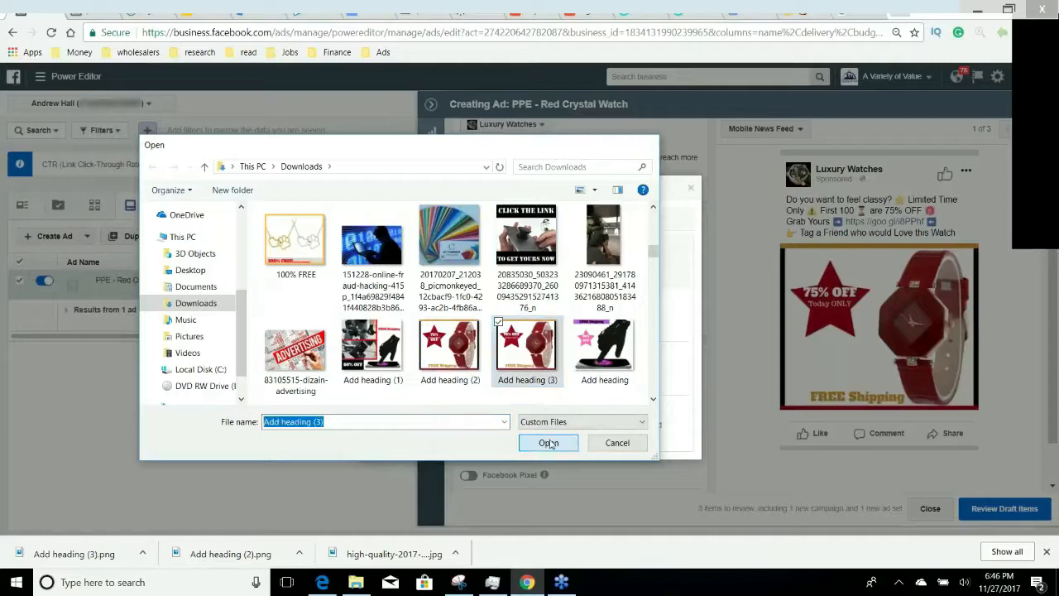
type("Do you want to feel classy? ⭐ Limited Time Only ⚠ First 100 ⌛ are 75% OFF 🚨 Grab Yours ➡ https://goo.gl/i8PPhf ⬅ 👉 Tag a Friend who would Love this Watch")
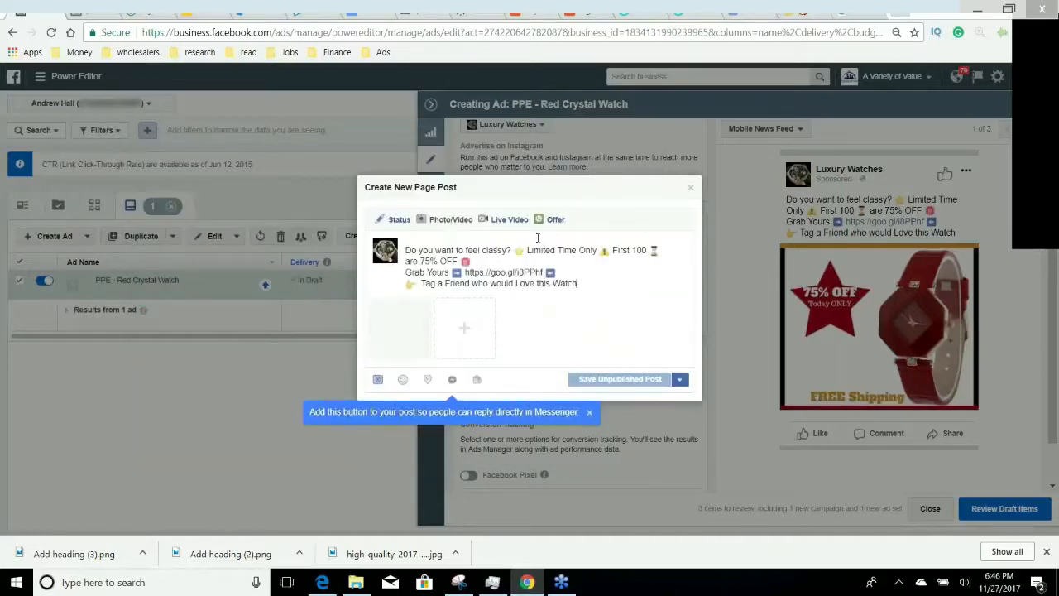
Change the post's opening question to "Do You Love Watches?", copy the full text and save it as an unpublished post
left_click_drag(508, 250, 419, 249)
key("BackSpace")
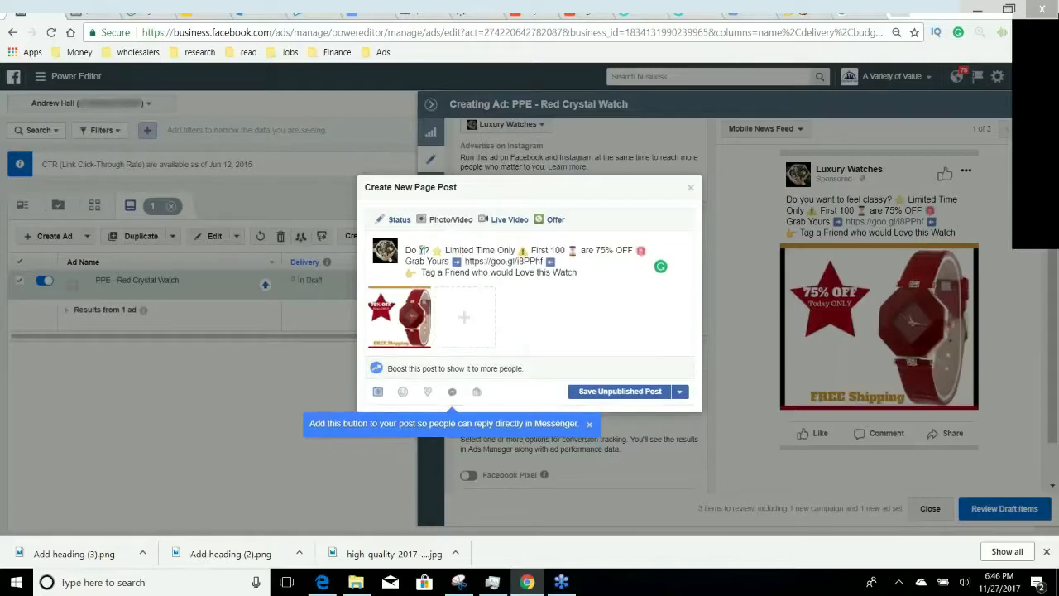
type("You Love Wa")
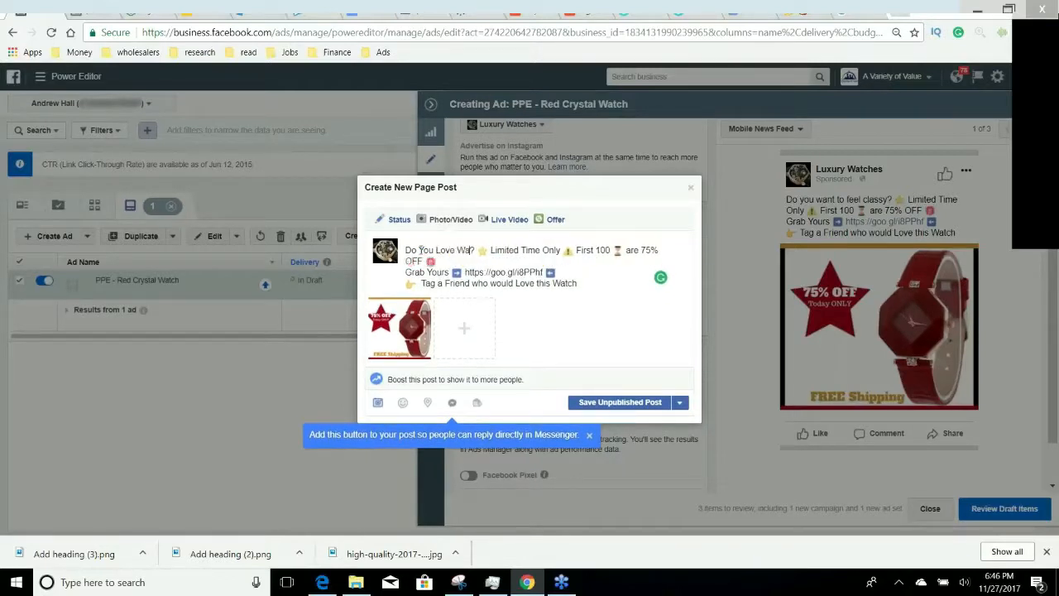
type("tches")
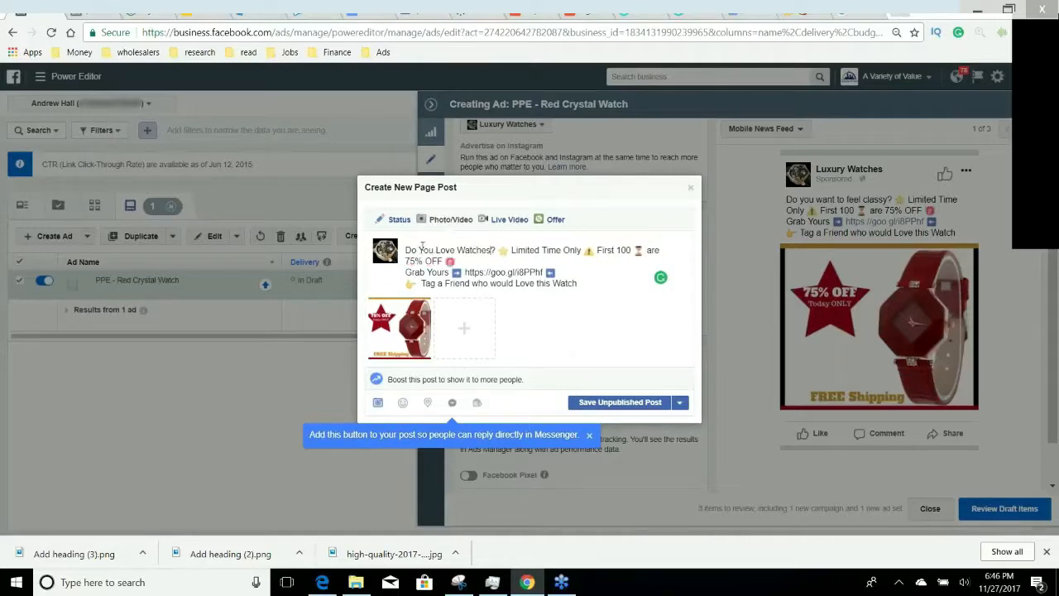
left_click_drag(579, 283, 406, 245)
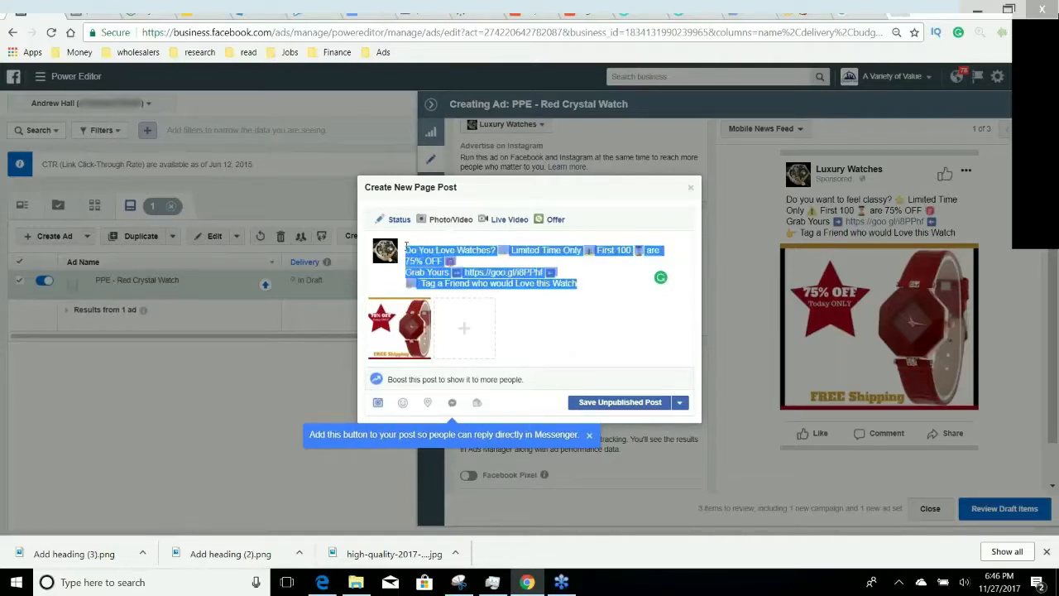
left_click(630, 402)
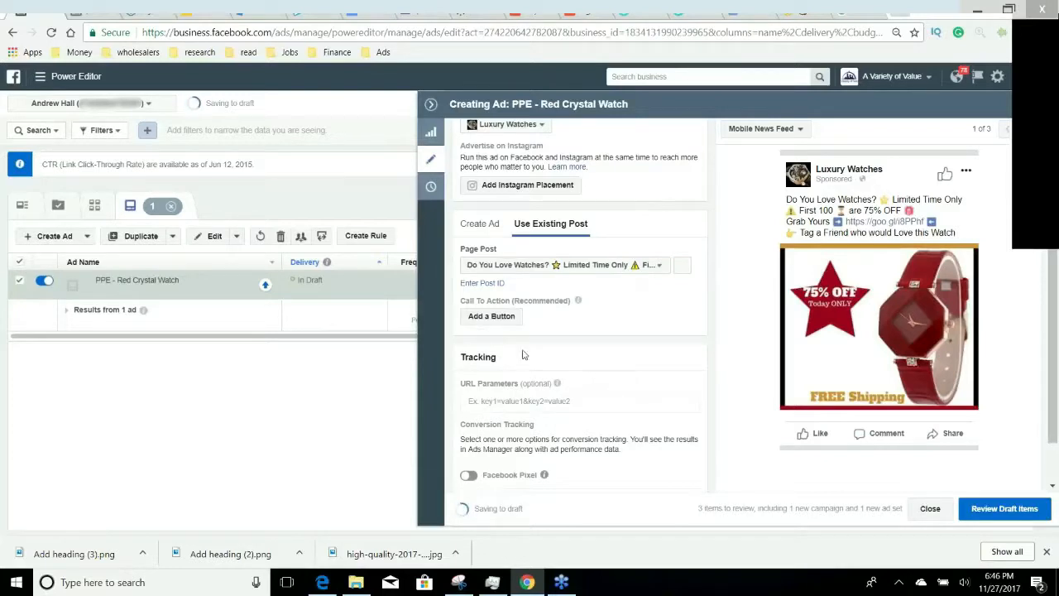
Duplicate the PPE - Red Crystal Watch ad into its existing ad set and assign the copy the "Do you want to feel classy?" page post
left_click(431, 103)
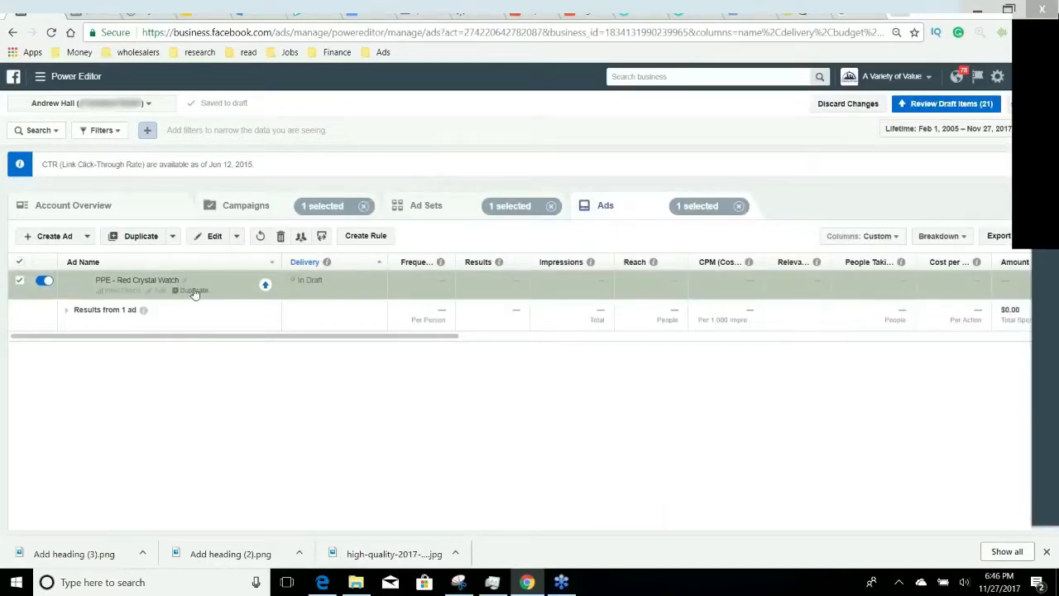
left_click(195, 293)
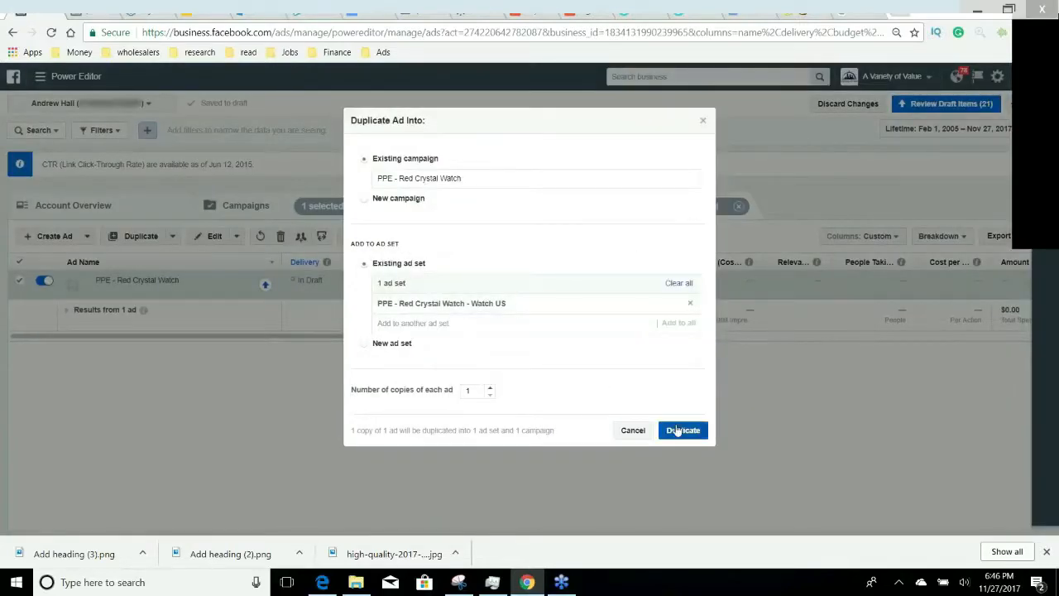
left_click(672, 427)
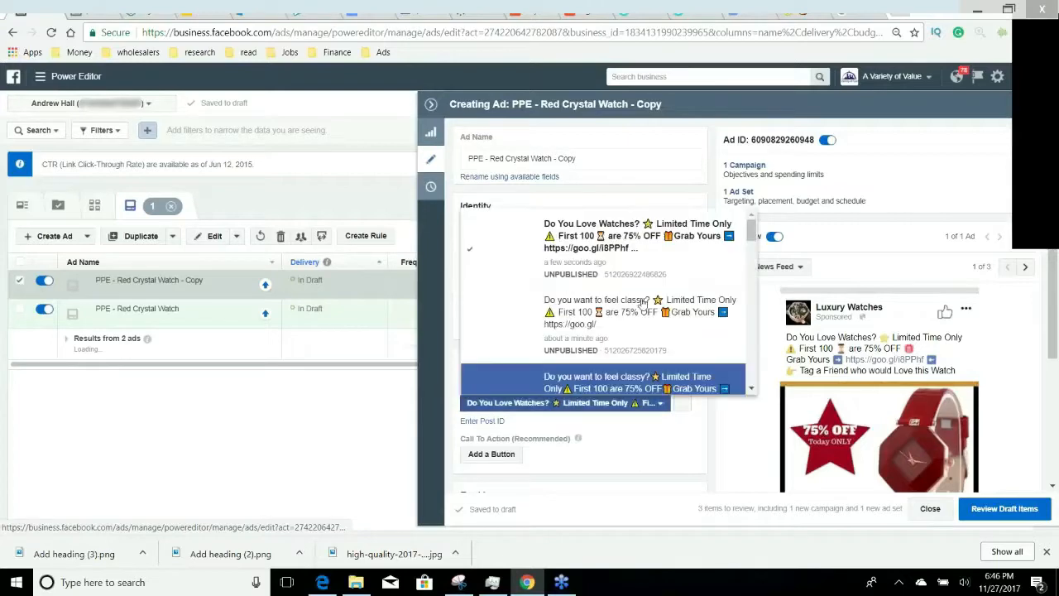
left_click(579, 374)
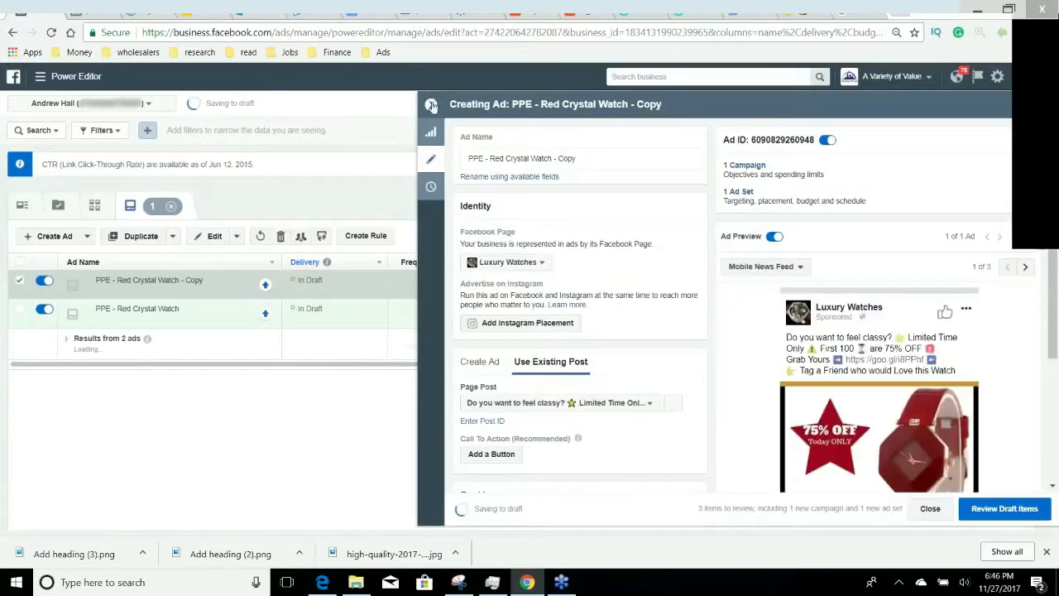
Rename the duplicated ad as "PPE - Red Crystal Watch" and close its editor
left_click_drag(588, 158, 554, 155)
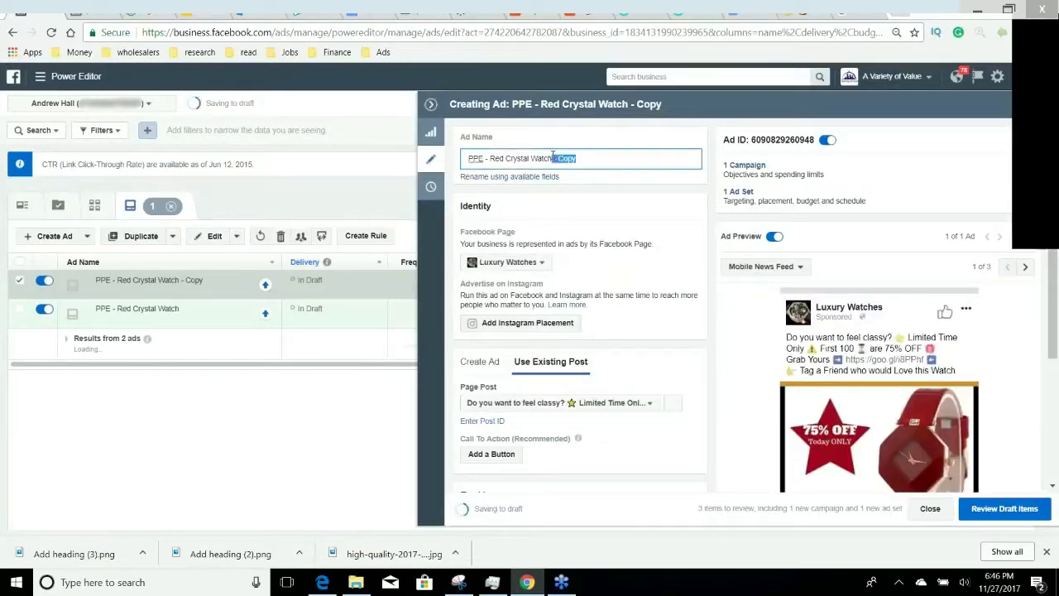
key("BackSpace")
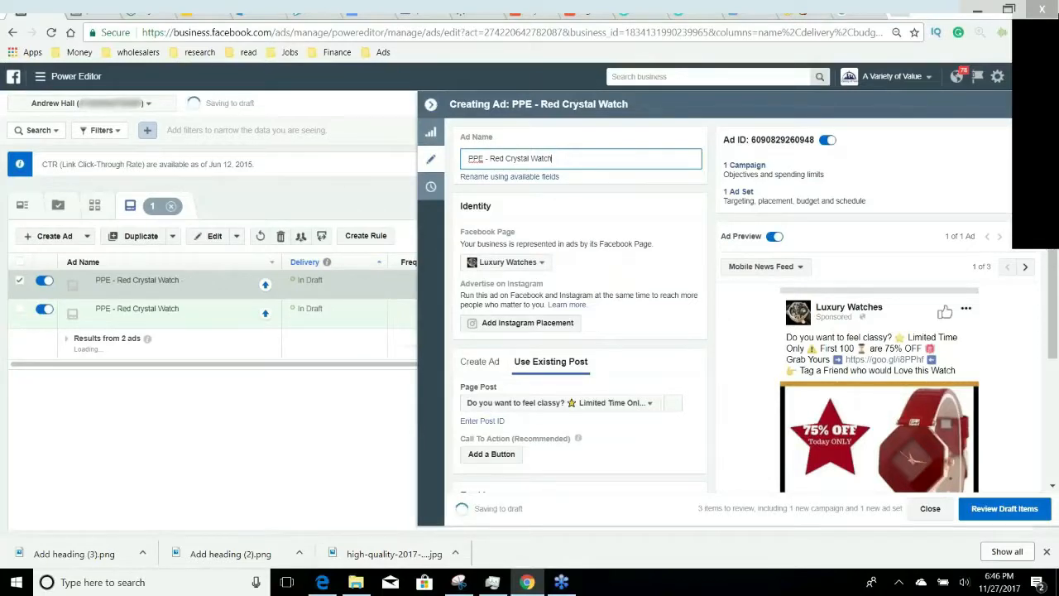
left_click(430, 104)
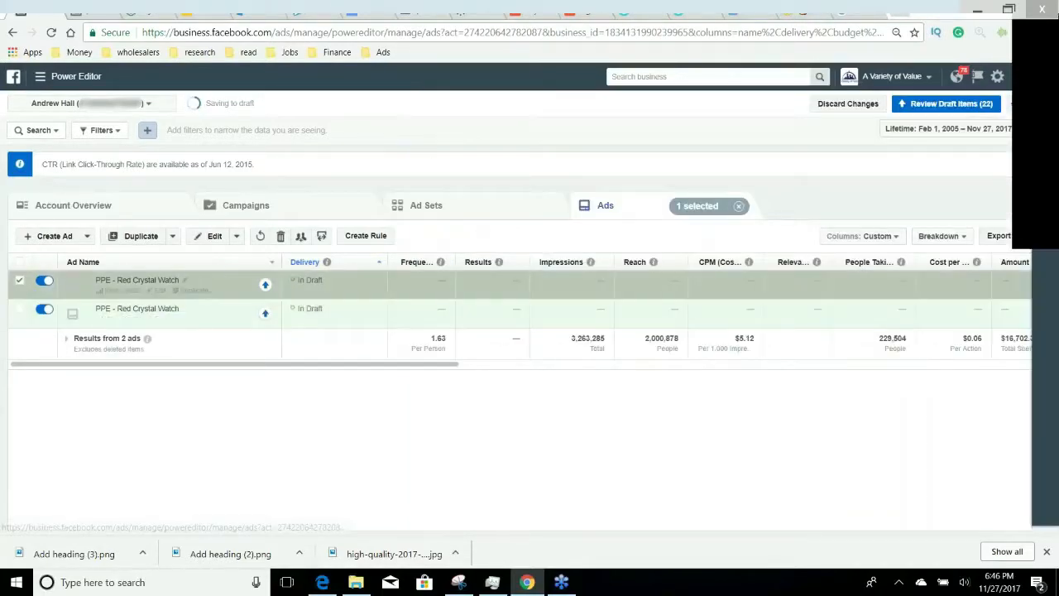
Duplicate the Red Crystal Watch - Watch US ad set in its original campaign and rename the copy as "PPE - Red Crystal Watch - Watch Big6"
left_click(474, 206)
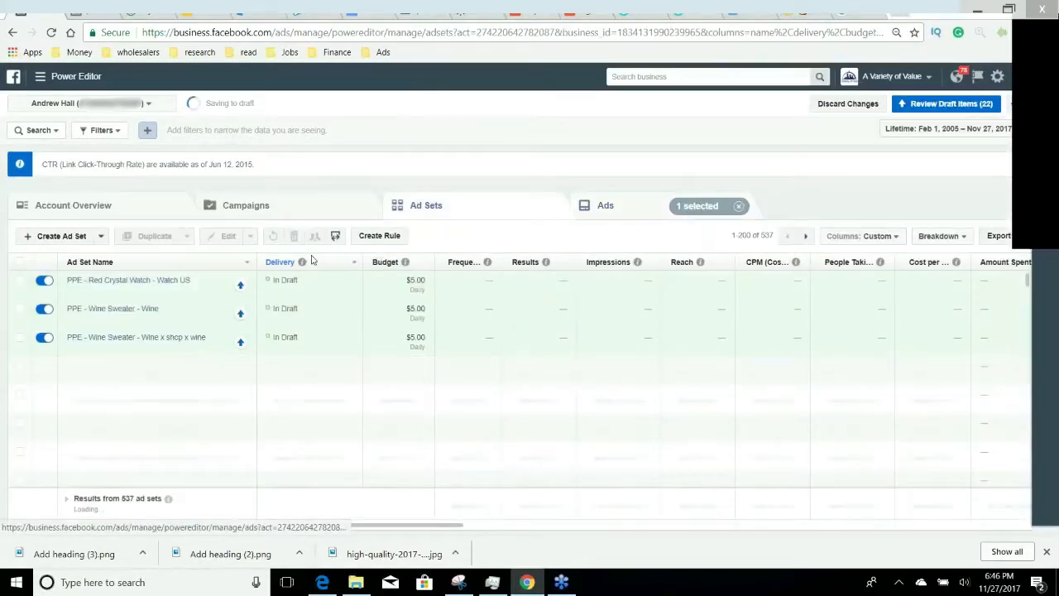
left_click(227, 285)
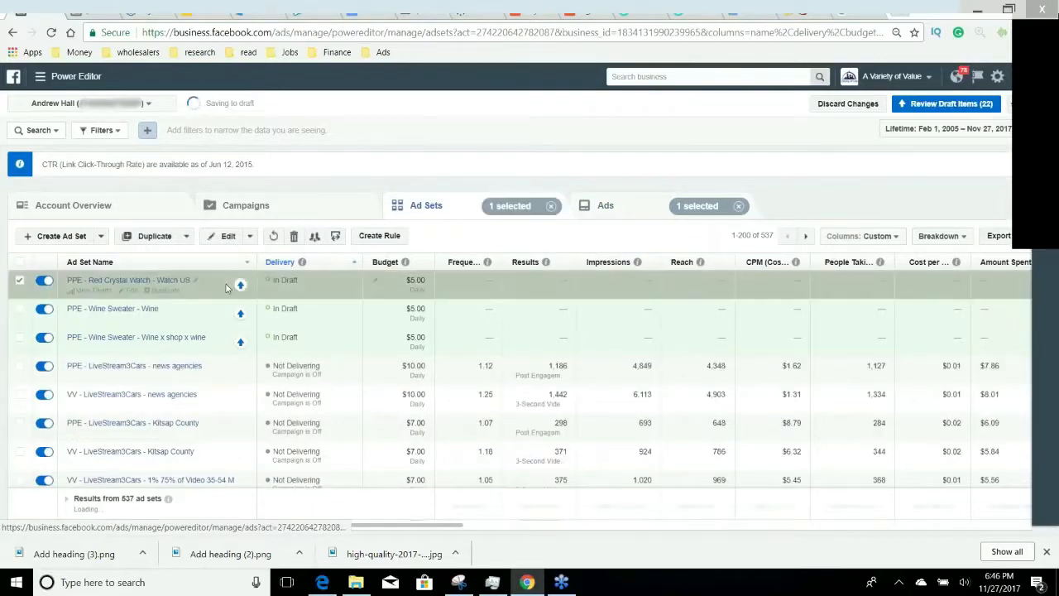
left_click(161, 289)
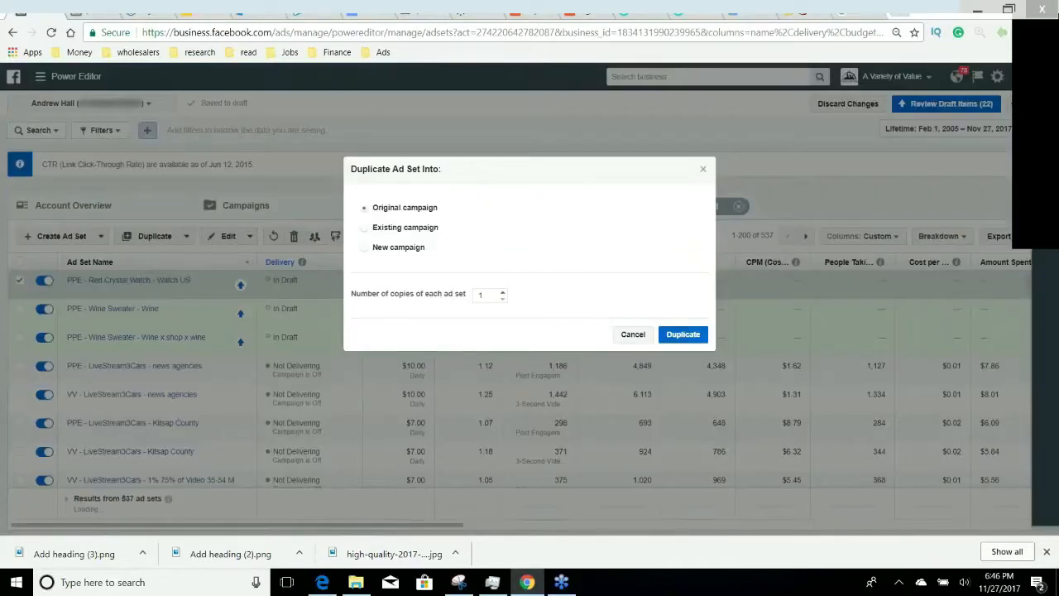
left_click(700, 334)
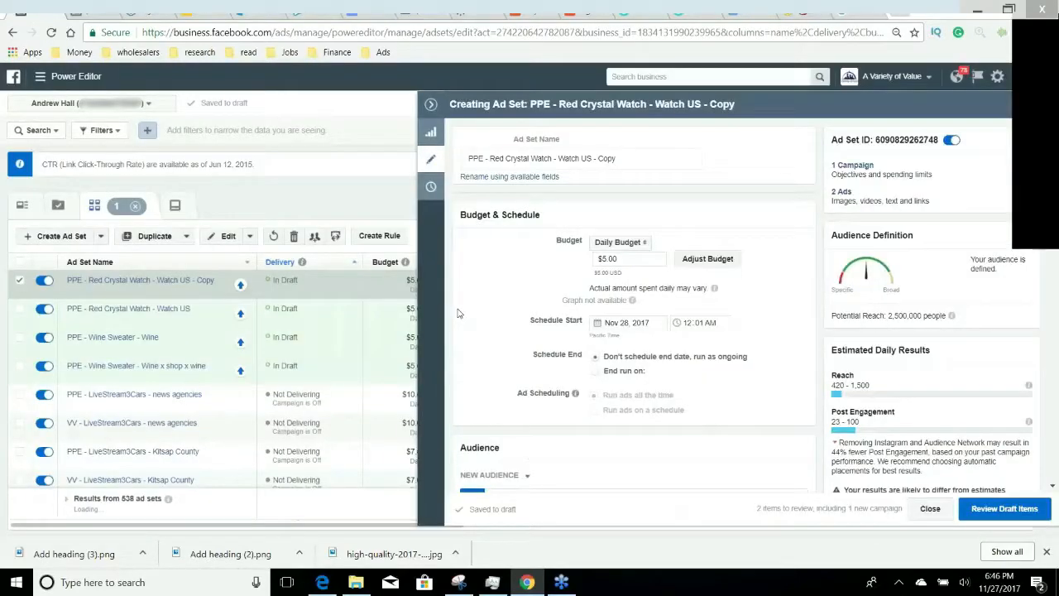
left_click(605, 158)
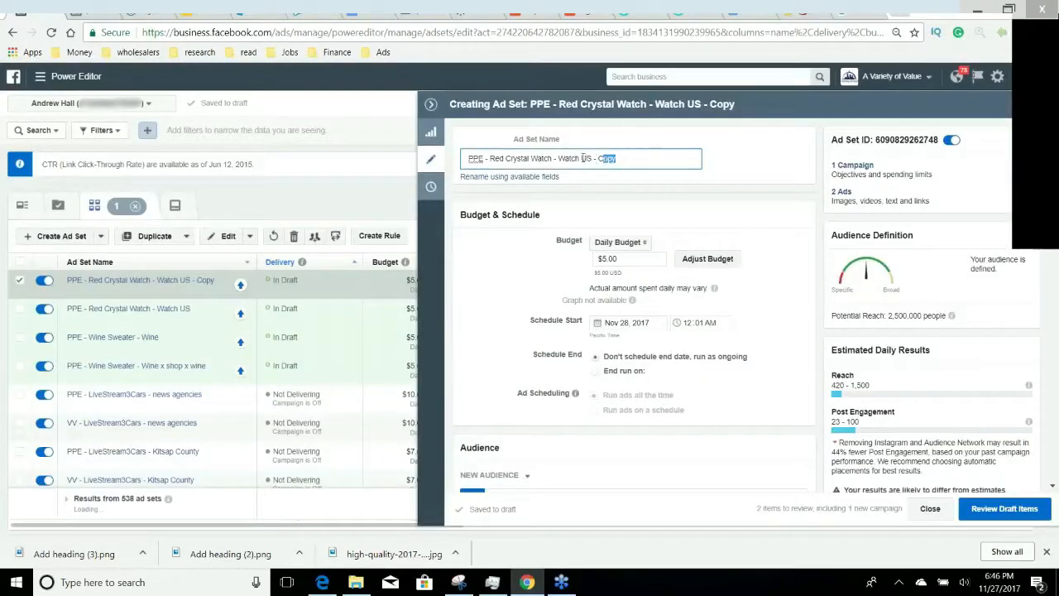
left_click_drag(582, 158, 579, 158)
key("BackSpace")
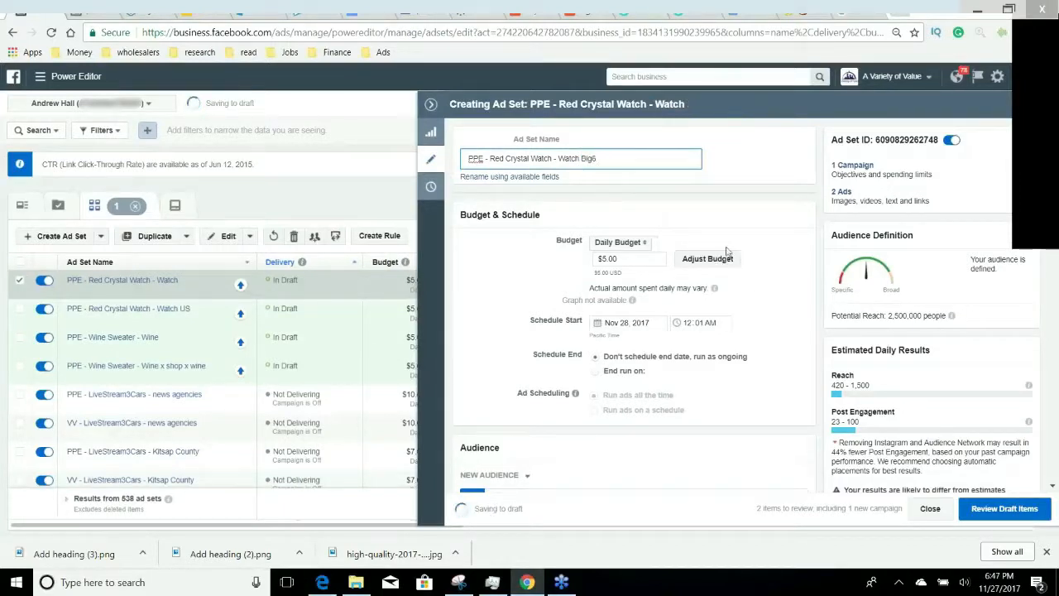
Add the countries Canada and United Kingdom to the Watch Big6 ad set's targeted locations
scroll(788, 281, "down", 5)
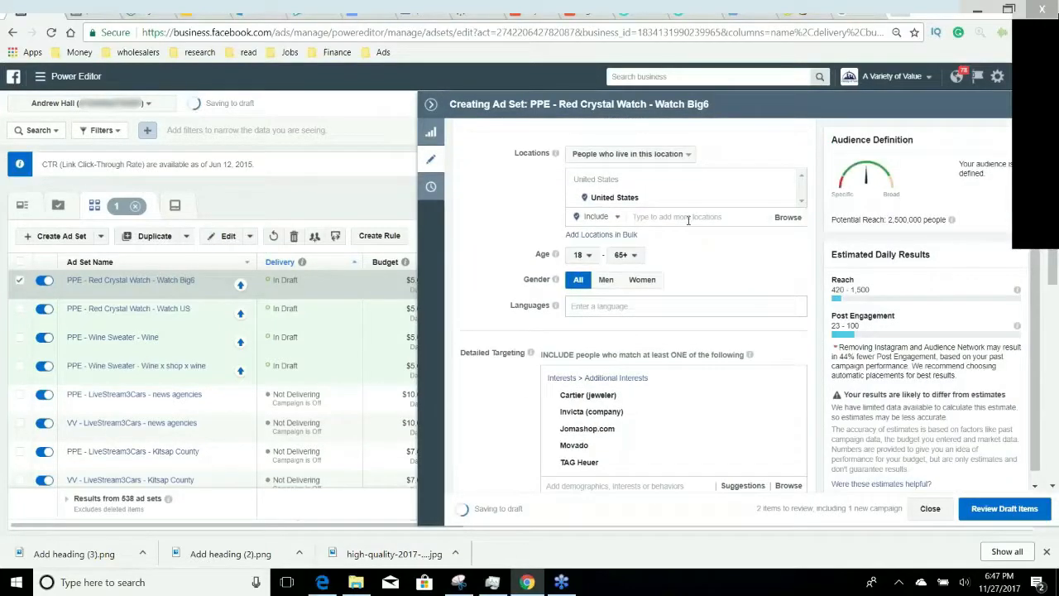
type("canada")
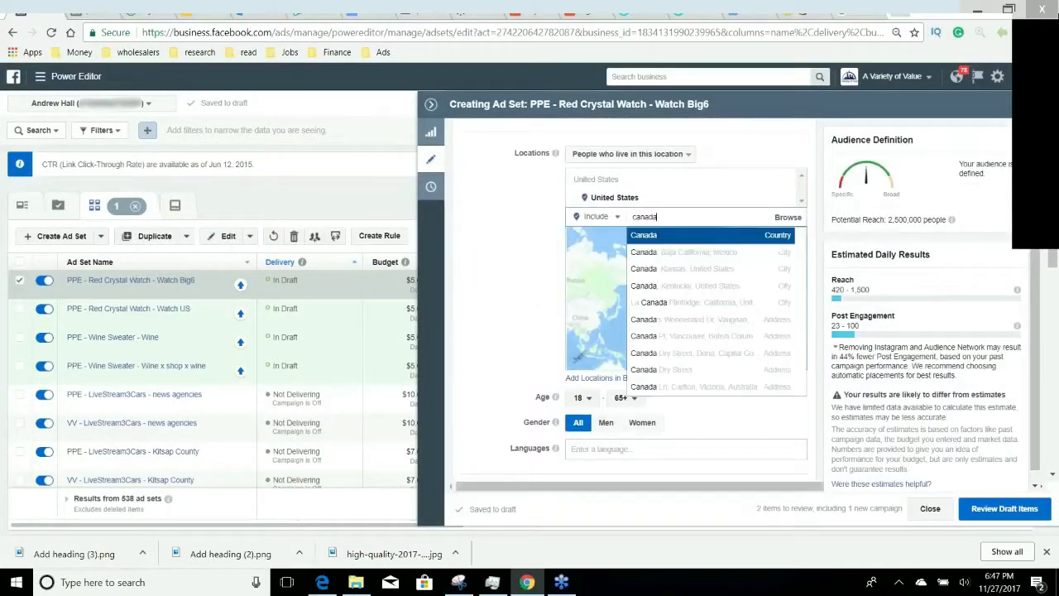
key("Return")
type("unit")
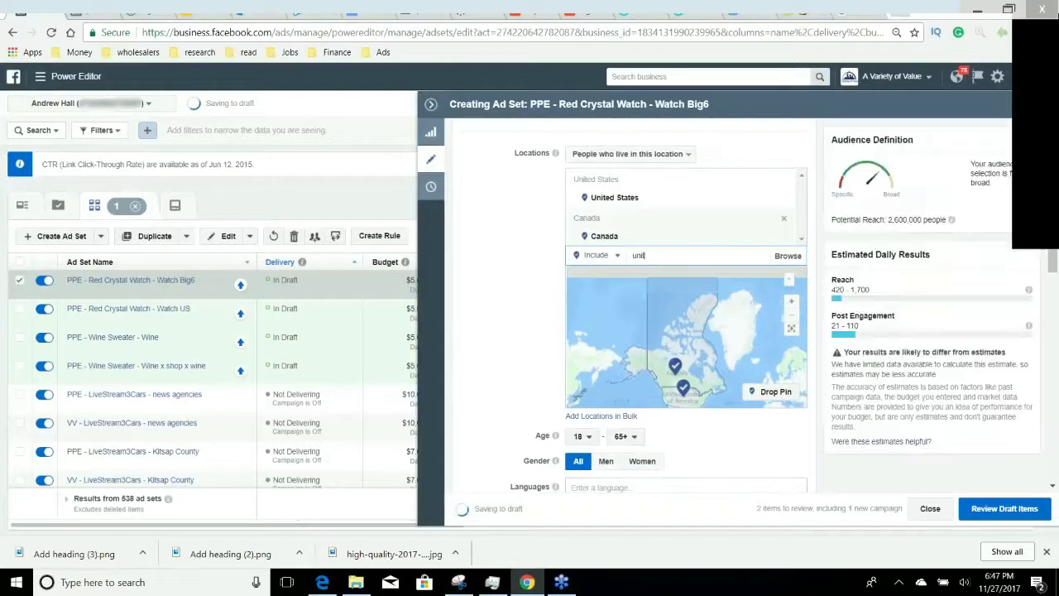
type("ed kingdo")
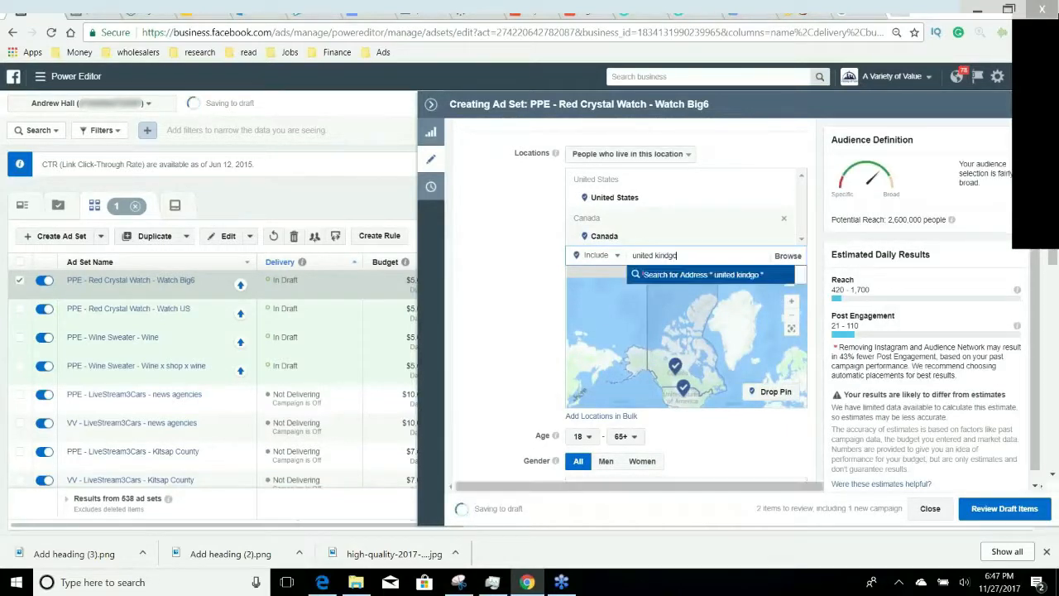
type("i")
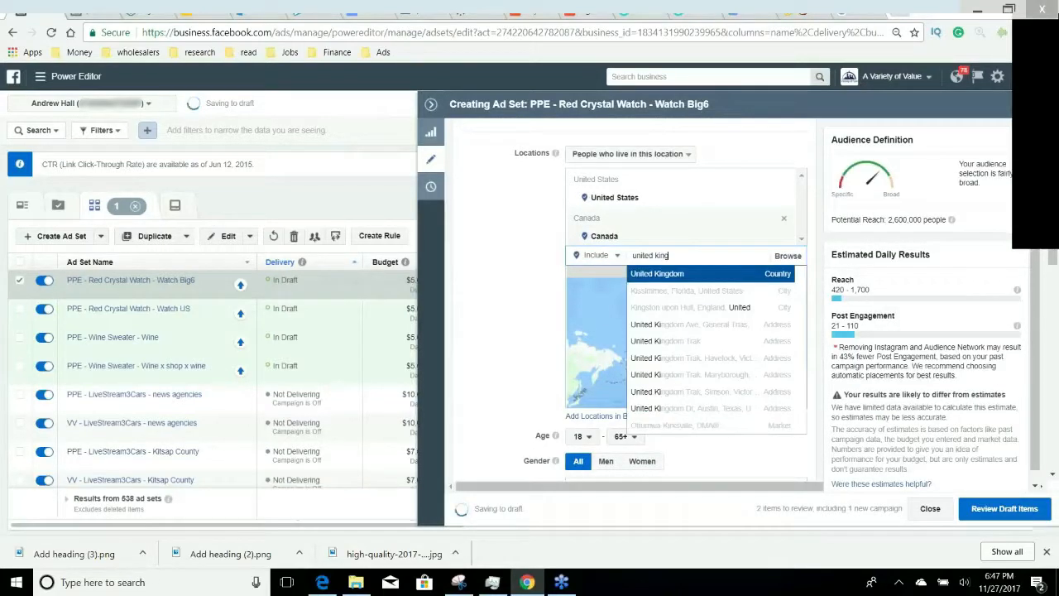
key("Return")
Add the countries Ireland, Australia and New Zealand to the Watch Big6 ad set's targeted locations
type("i")
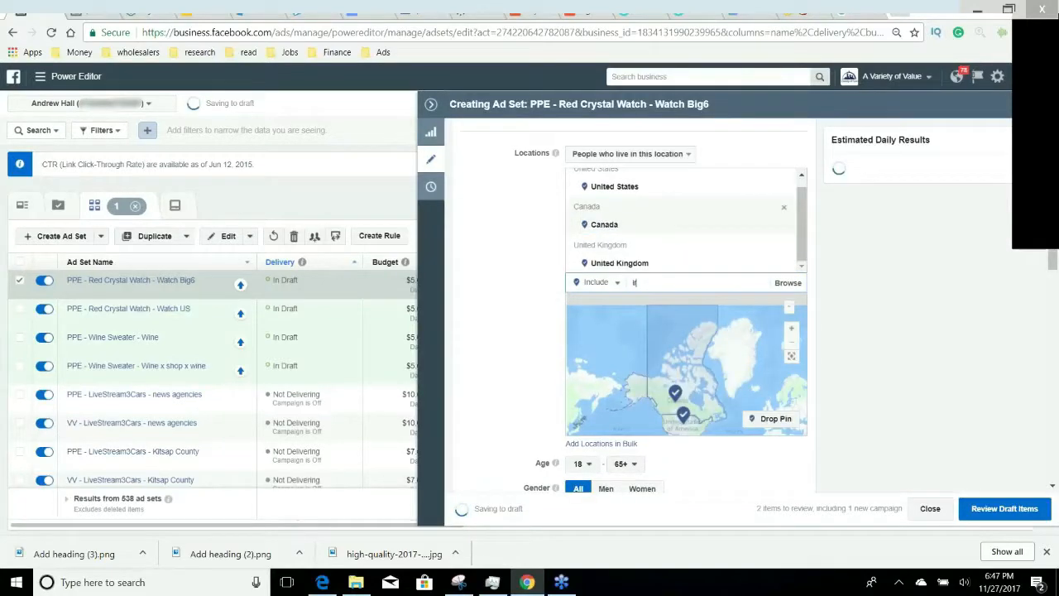
type("reland")
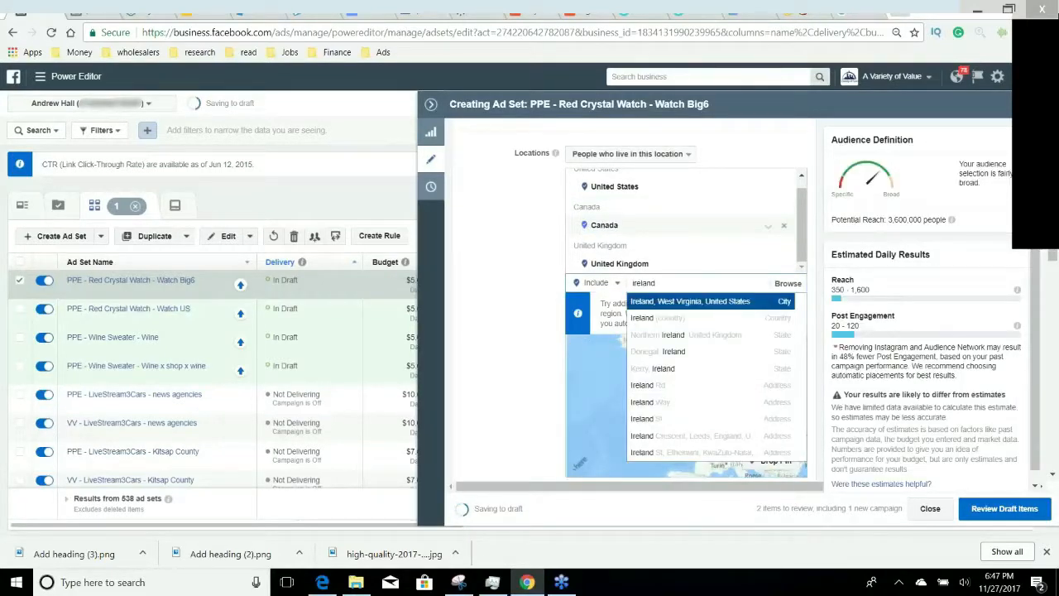
left_click(671, 321)
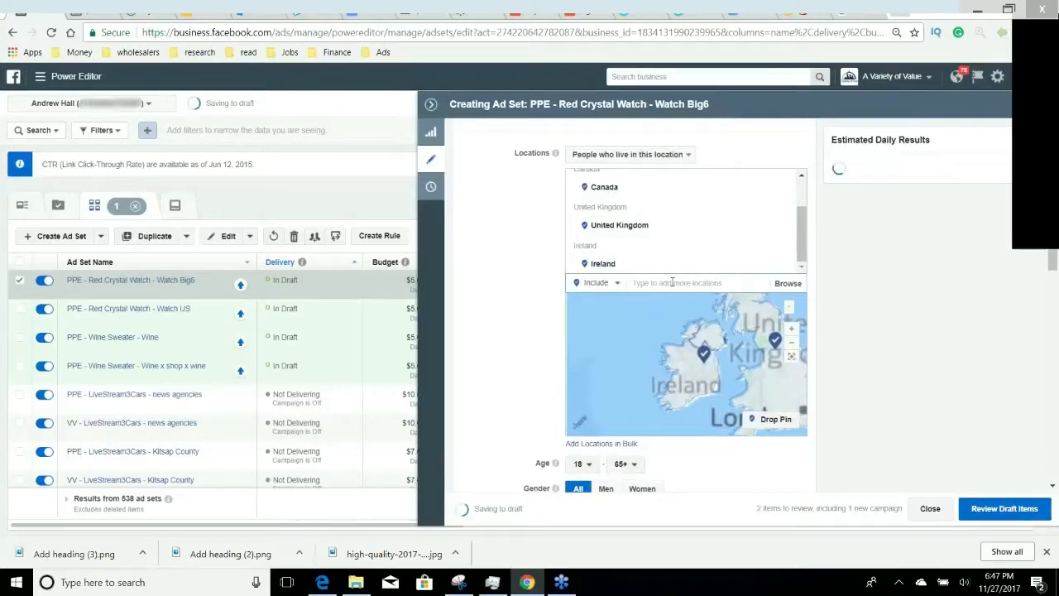
type("australia")
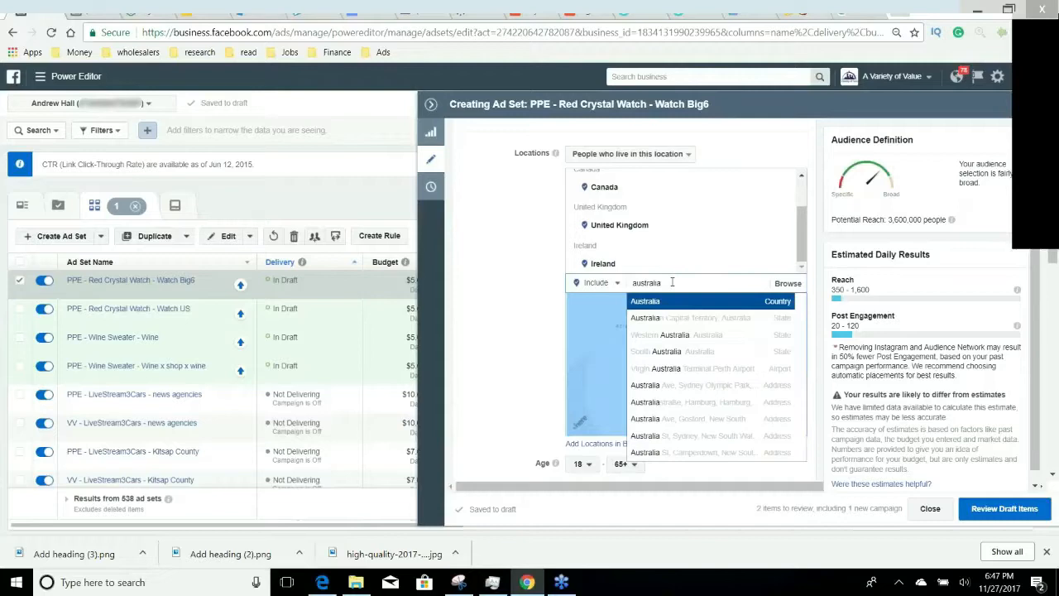
key("Return")
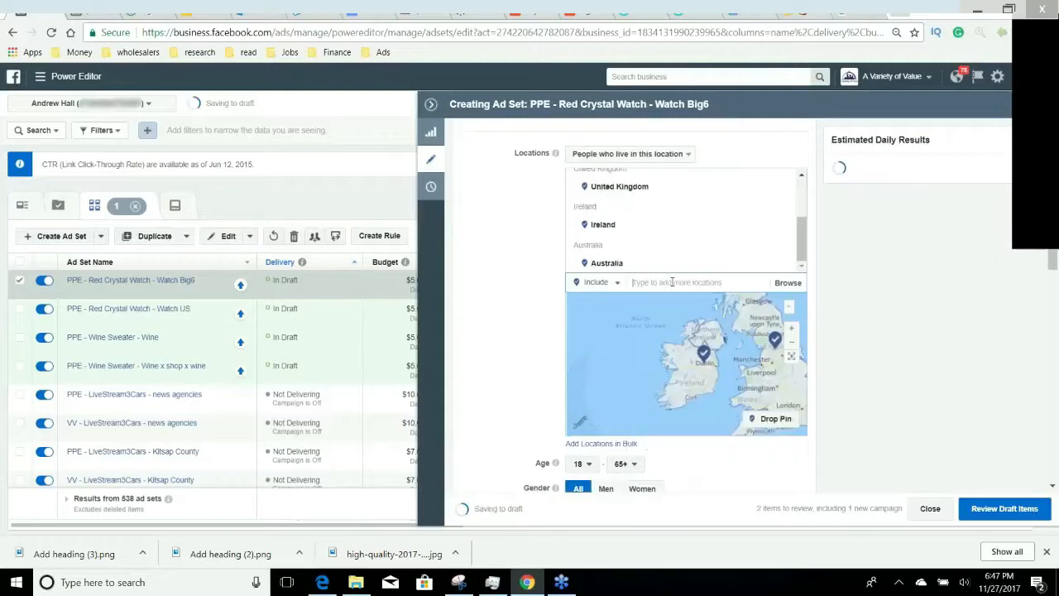
type("new ze")
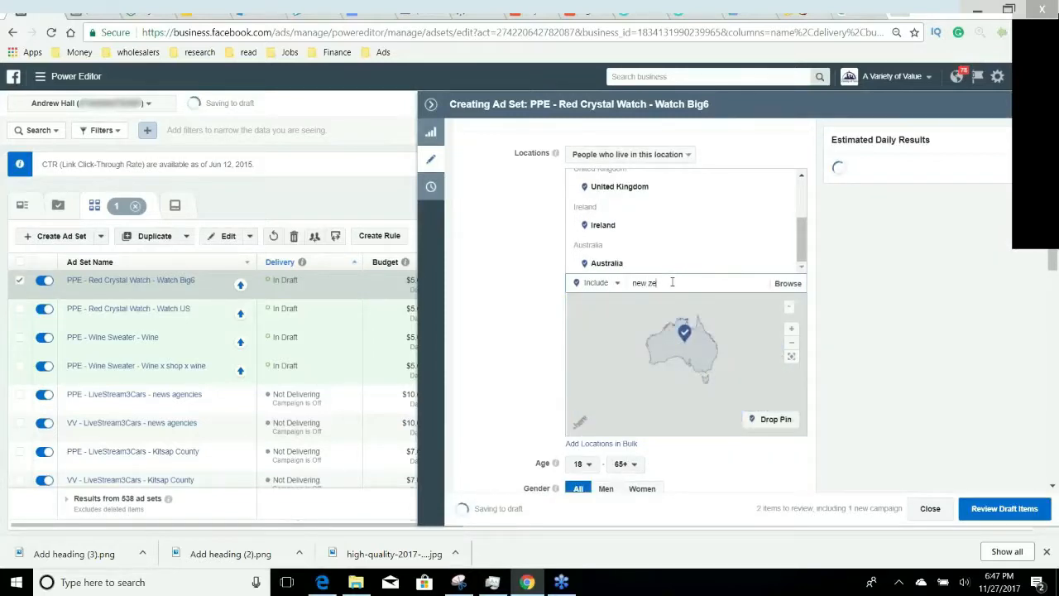
type("aland")
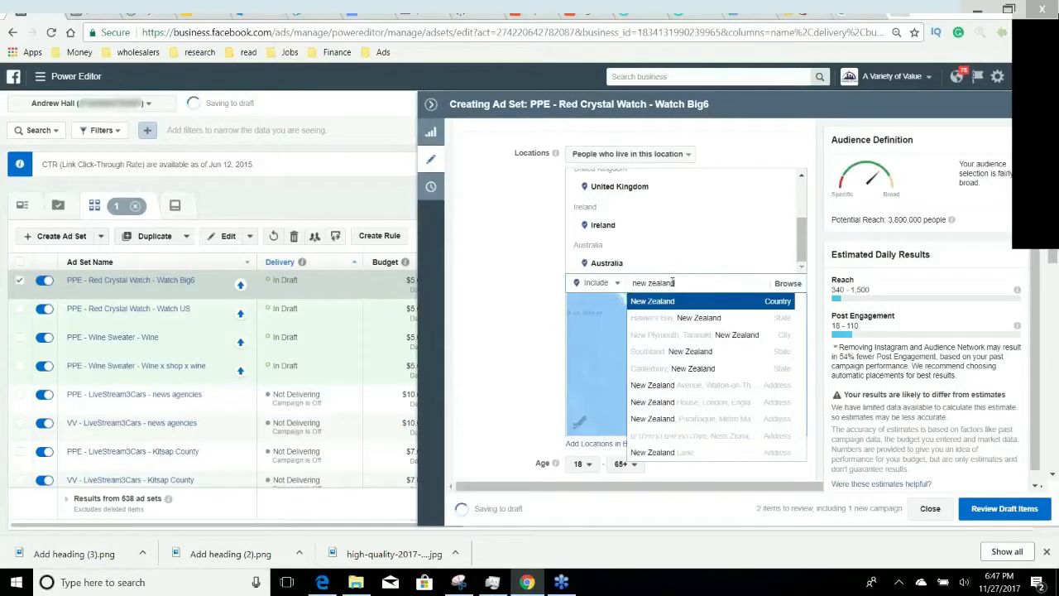
key("Return")
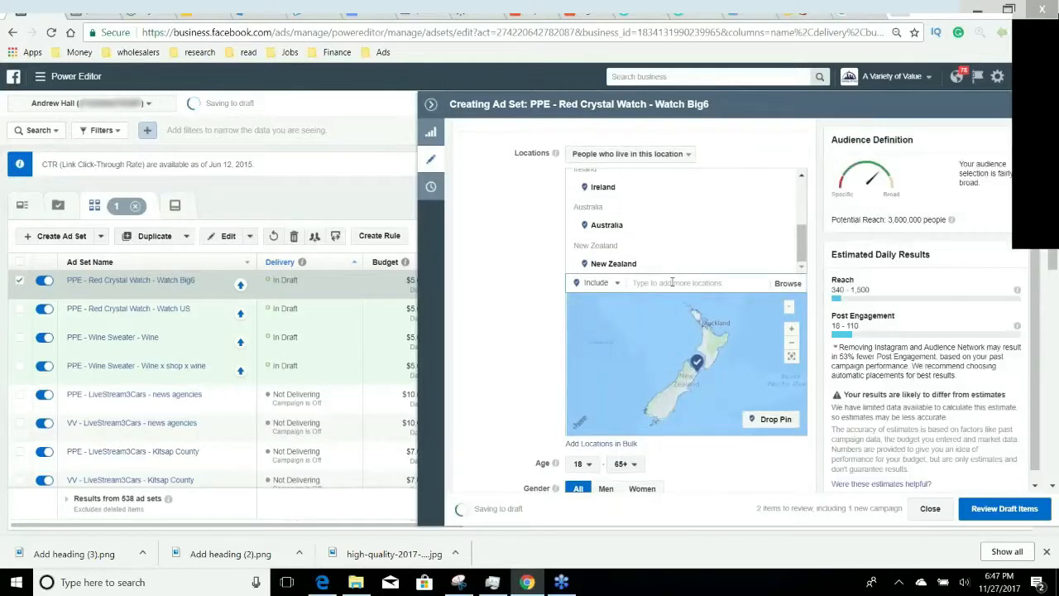
Review the full list of targeted countries in the Watch Big6 ad set and close its editor
scroll(674, 253, "up", 3)
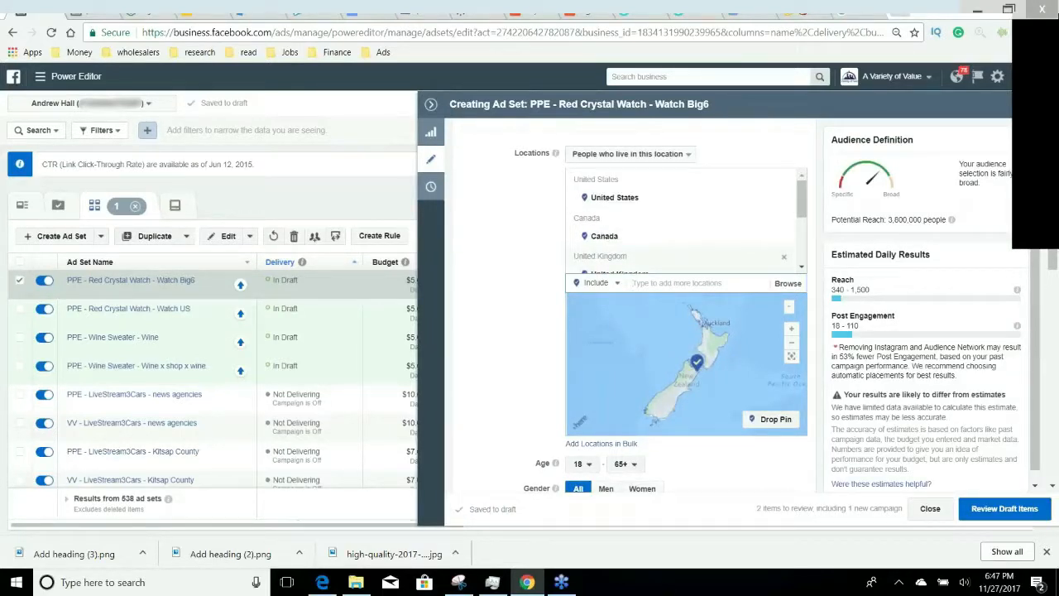
scroll(679, 213, "down", 1)
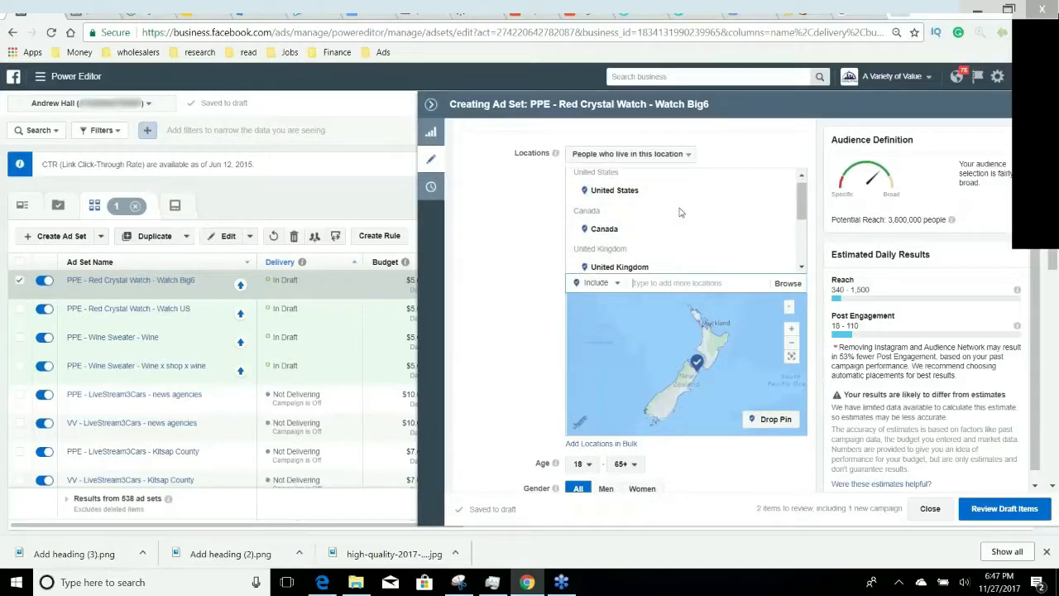
scroll(679, 213, "down", 5)
scroll(702, 275, "up", 3)
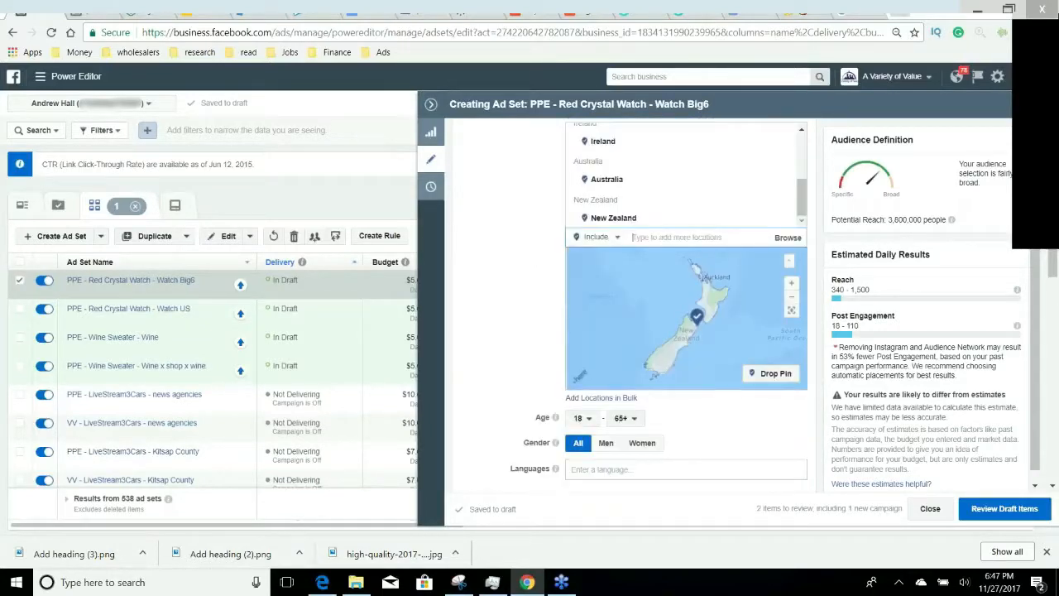
scroll(671, 302, "up", 5)
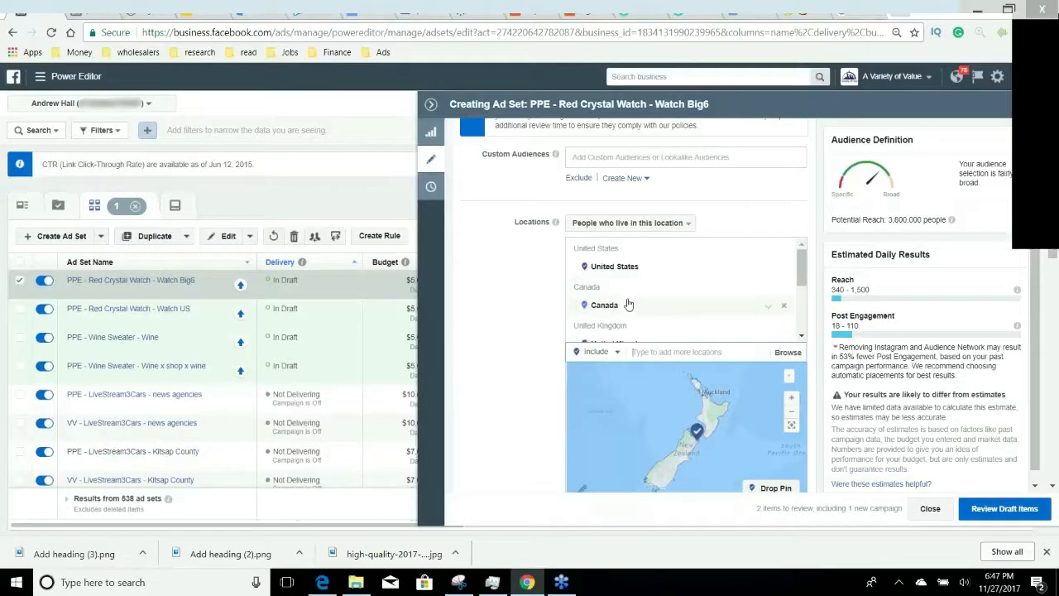
scroll(600, 162, "up", 5)
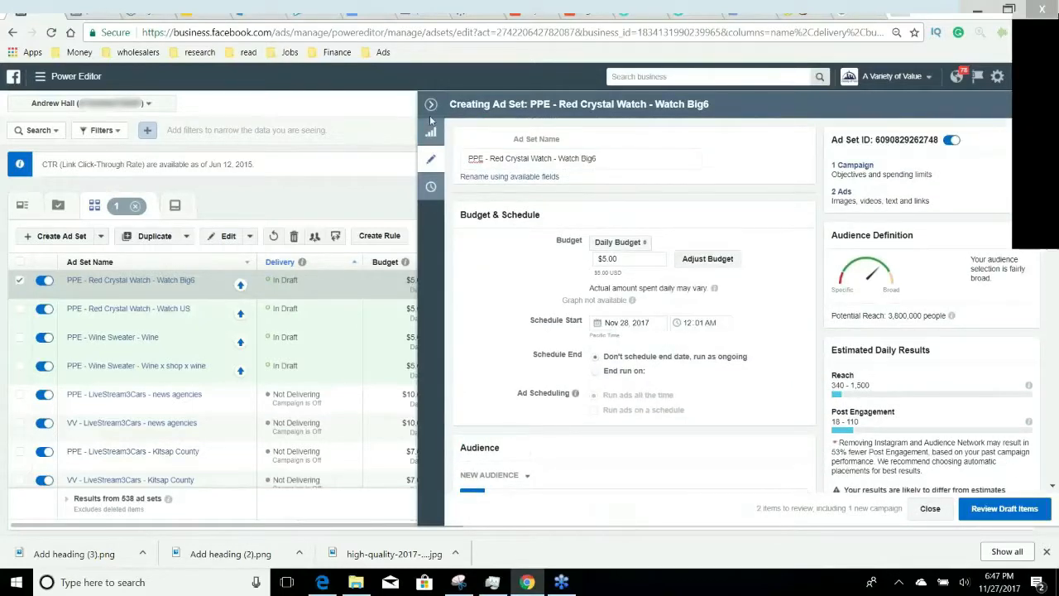
left_click(430, 105)
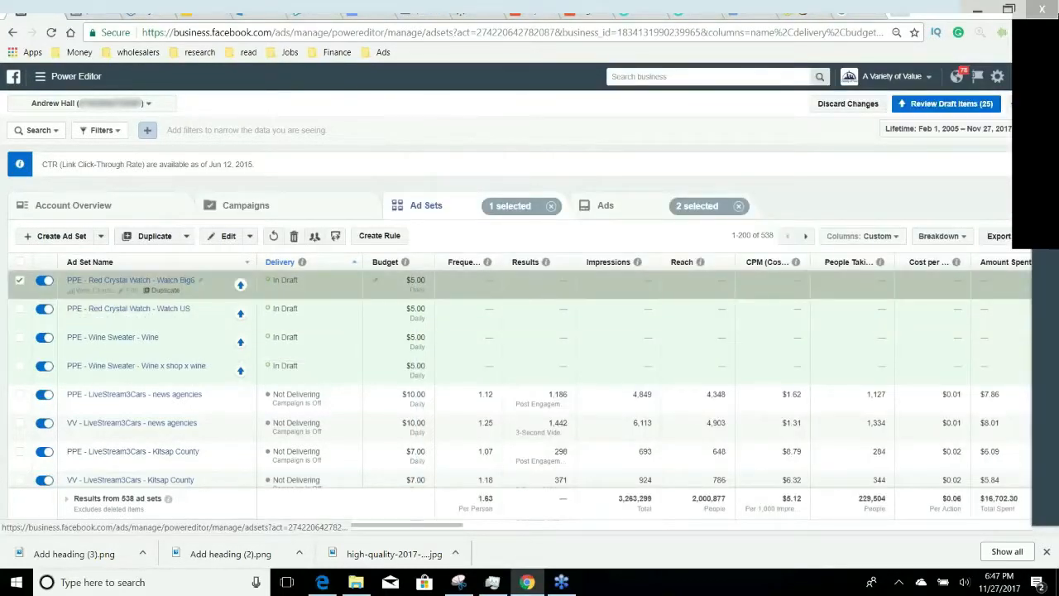
Duplicate the Watch Big6 ad set in its original campaign and rename the copy as "PPE - Red Crystal Watch - Watch x shop Big6"
left_click(165, 289)
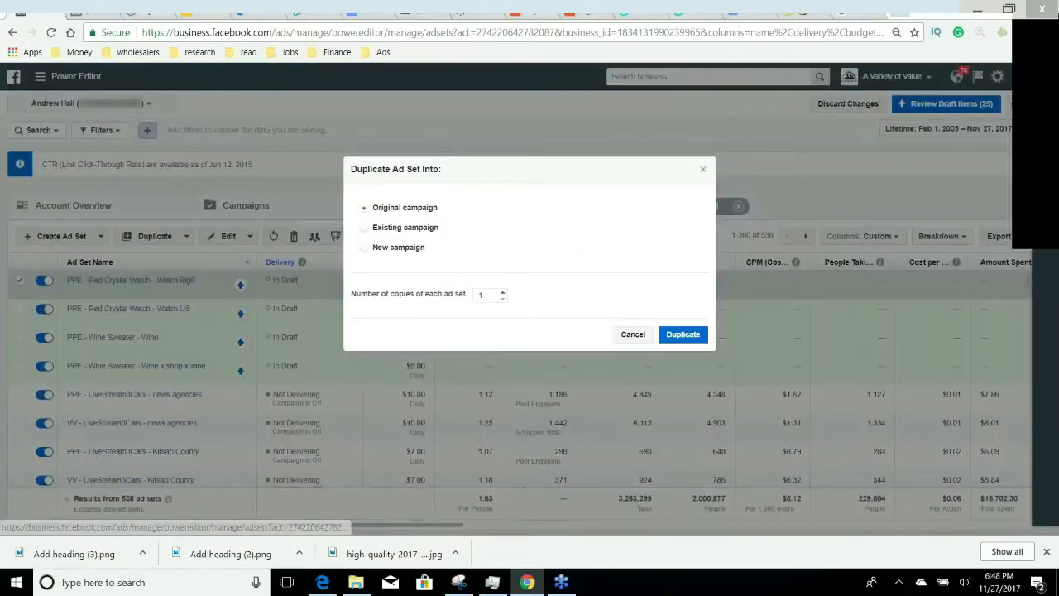
left_click(697, 333)
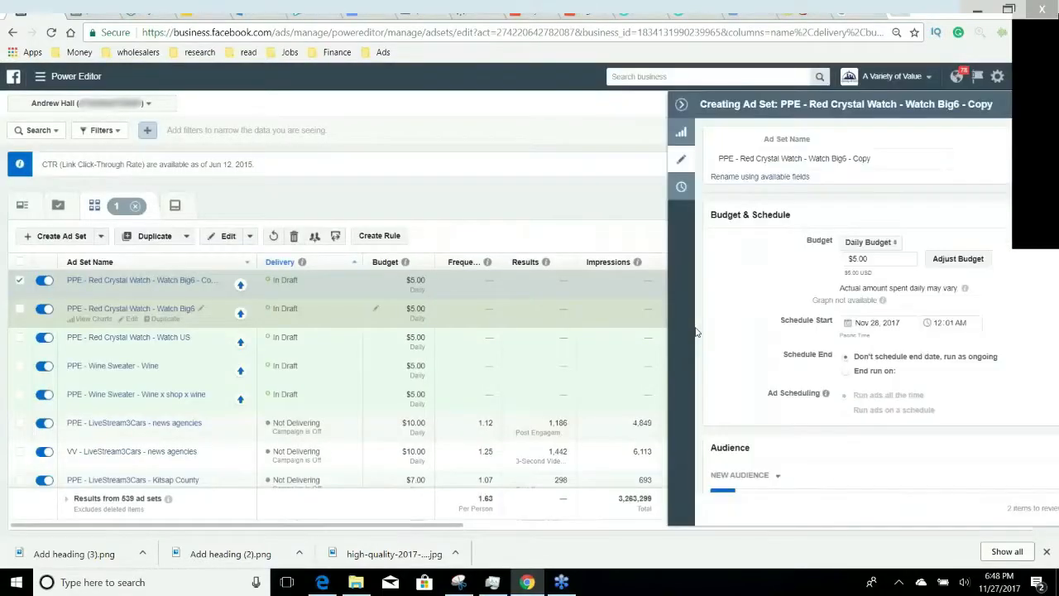
left_click_drag(622, 158, 597, 158)
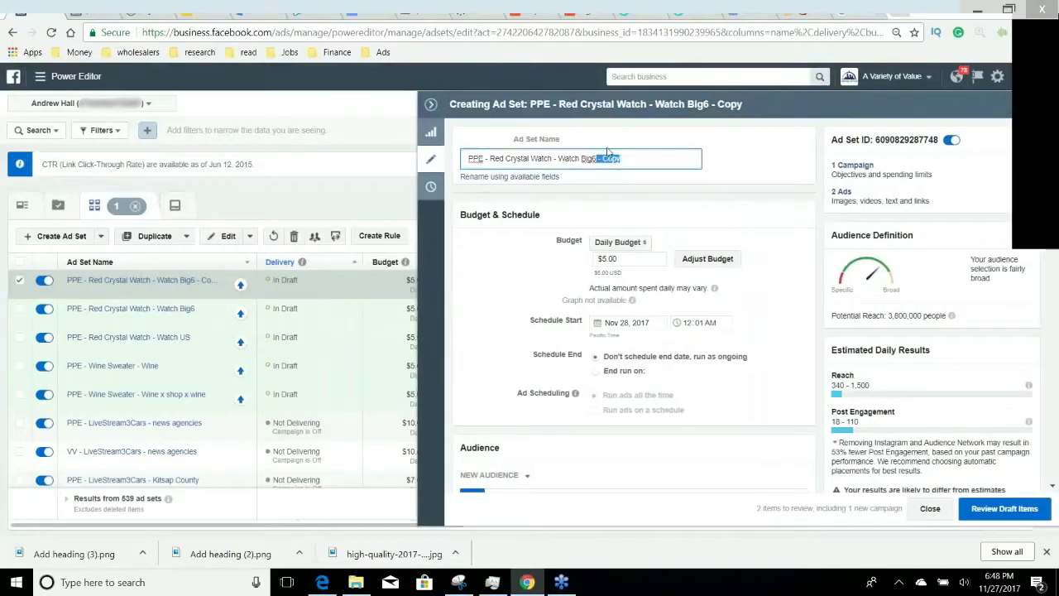
key("BackSpace")
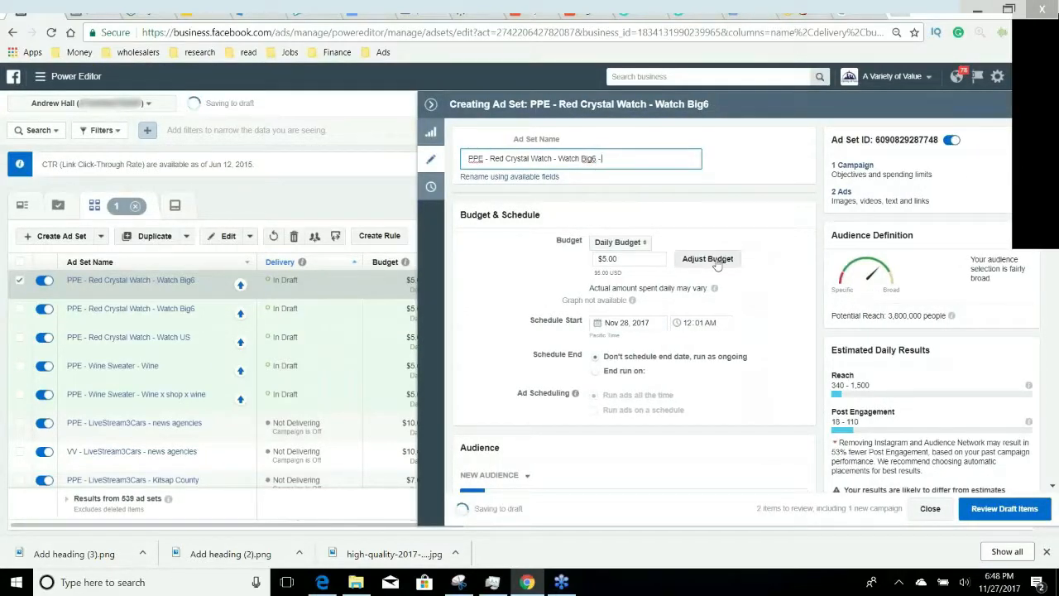
key("BackSpace")
key("BackSpace")
type("x shop")
Narrow the Watch x shop Big6 ad set's audience to people who must also match Engaged Shoppers, and close its editor
scroll(789, 278, "down", 10)
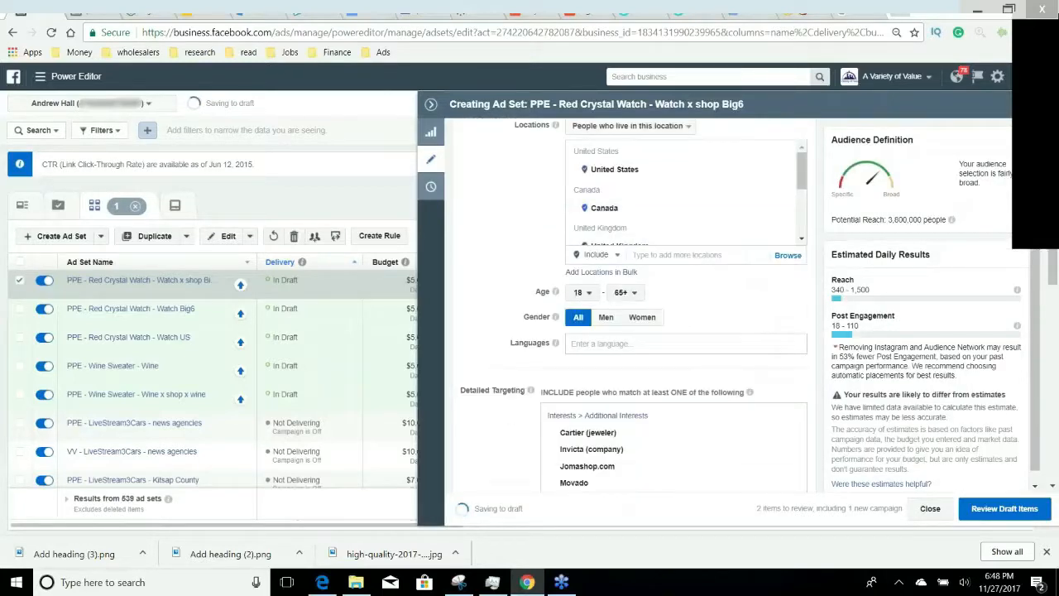
scroll(791, 303, "down", 3)
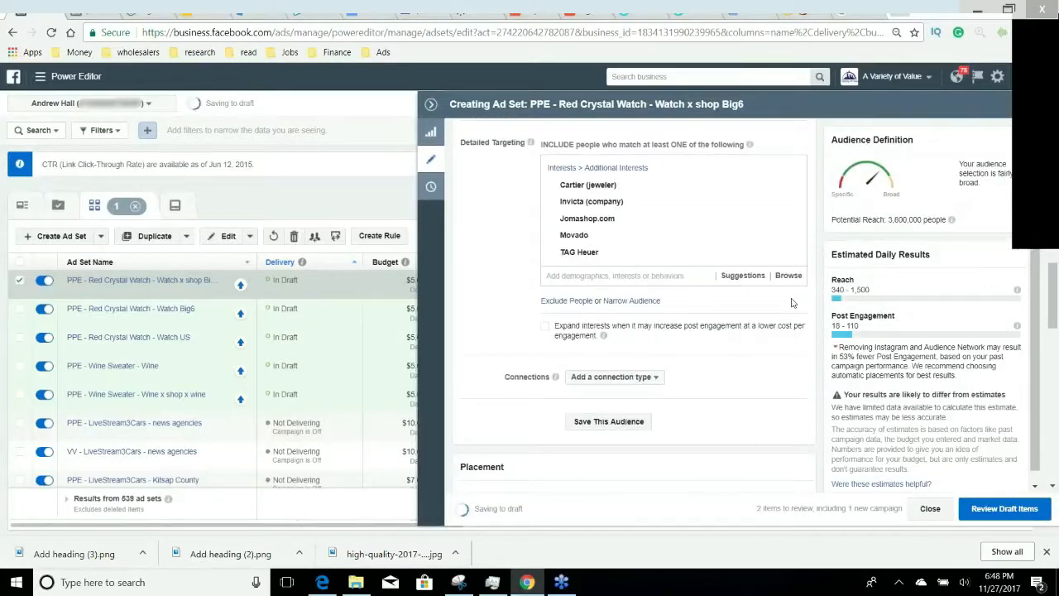
left_click(637, 301)
left_click(615, 320)
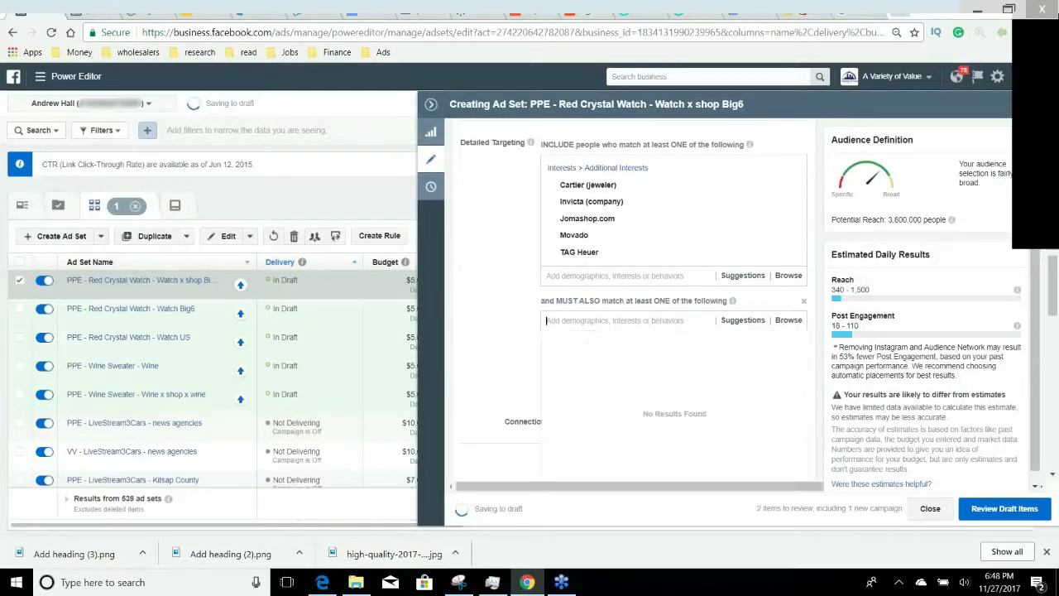
type("eng")
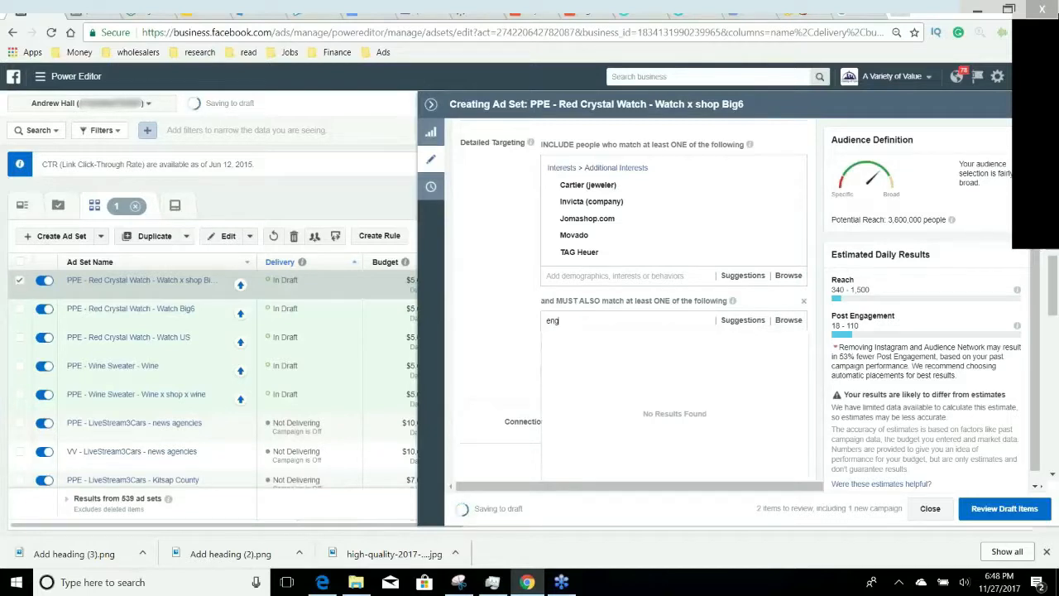
type("age")
key("BackSpace")
key("BackSpace")
type("eng")
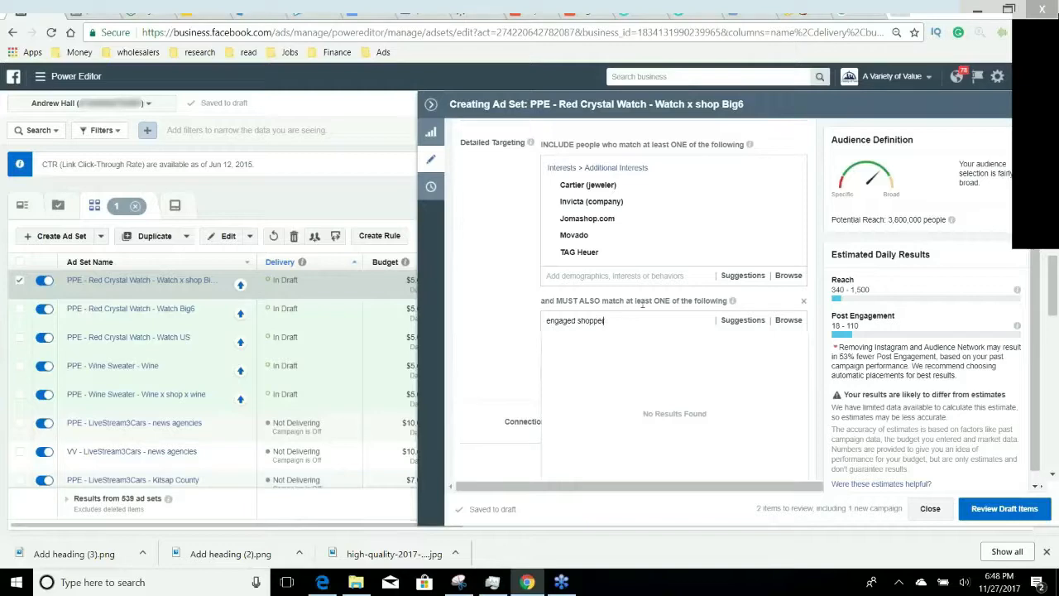
left_click(634, 341)
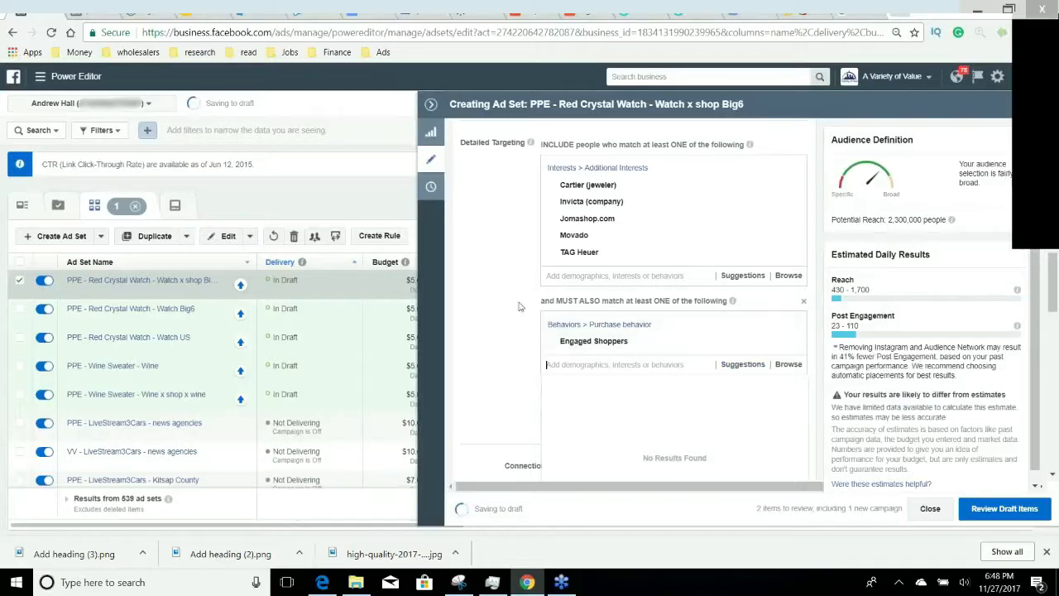
scroll(485, 306, "up", 1)
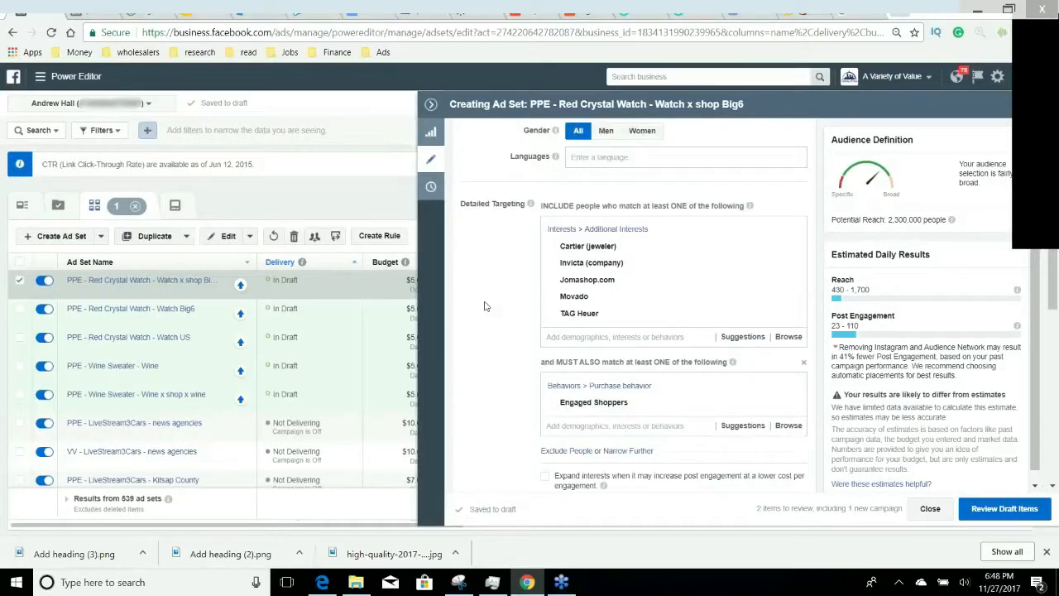
scroll(486, 306, "up", 5)
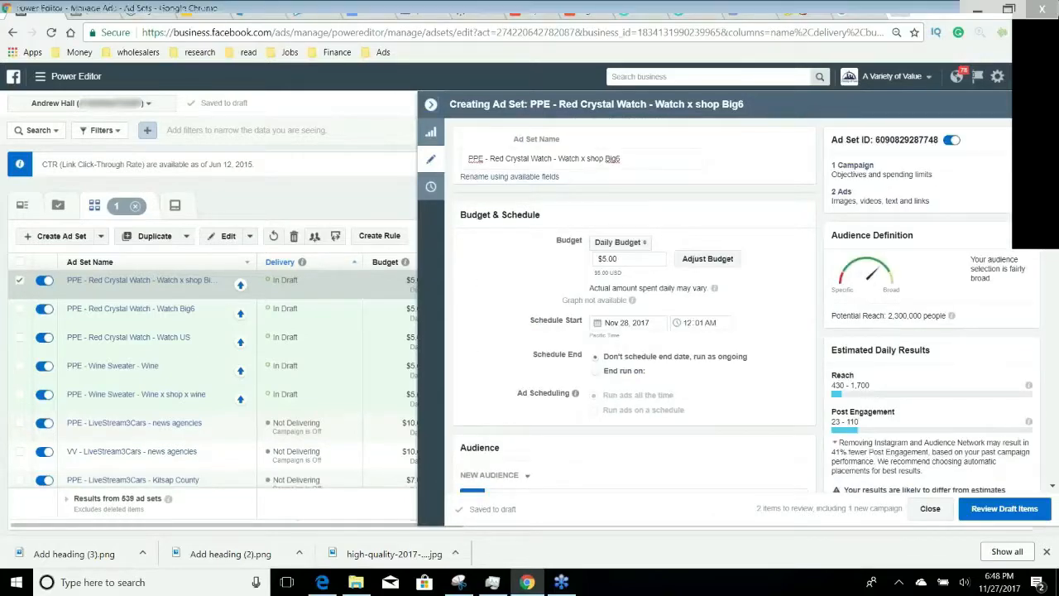
left_click(430, 105)
Add the Watch Big6 and Watch US ad sets to the selection, check the ads they contain, and return to the ad sets
left_click(19, 308)
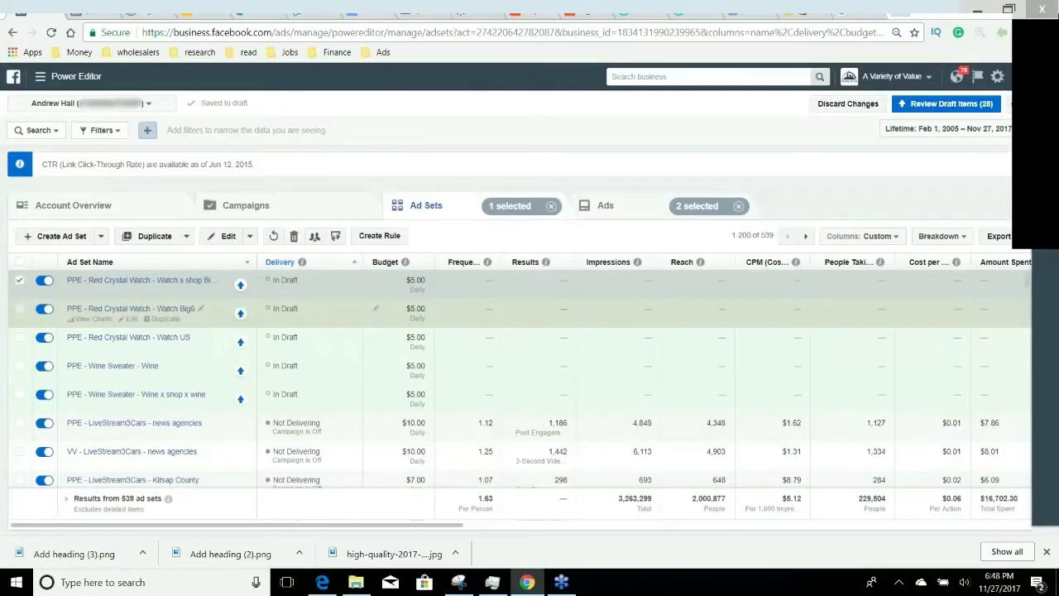
left_click(19, 336)
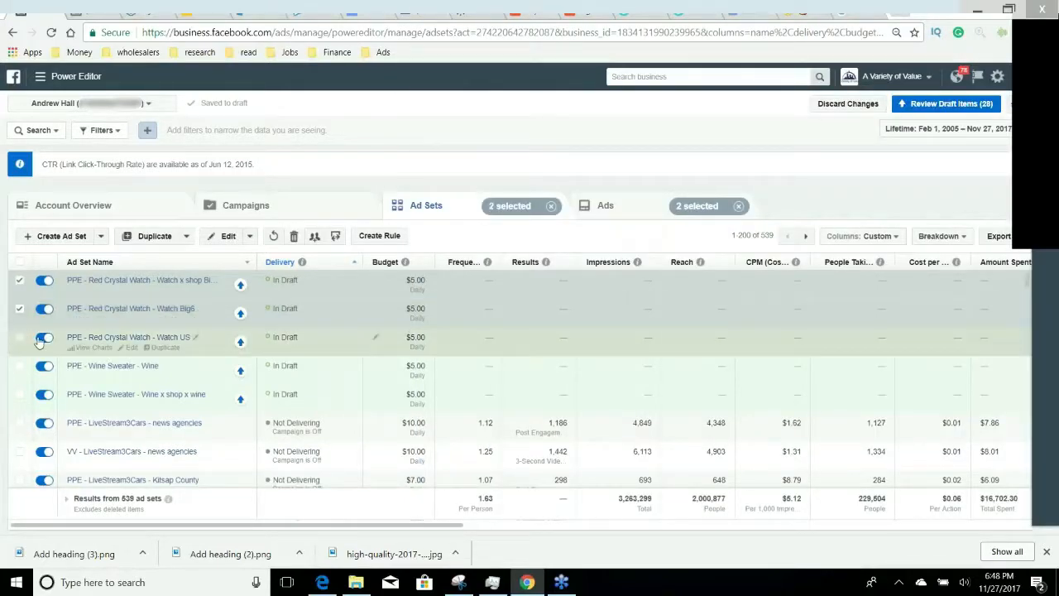
left_click(605, 206)
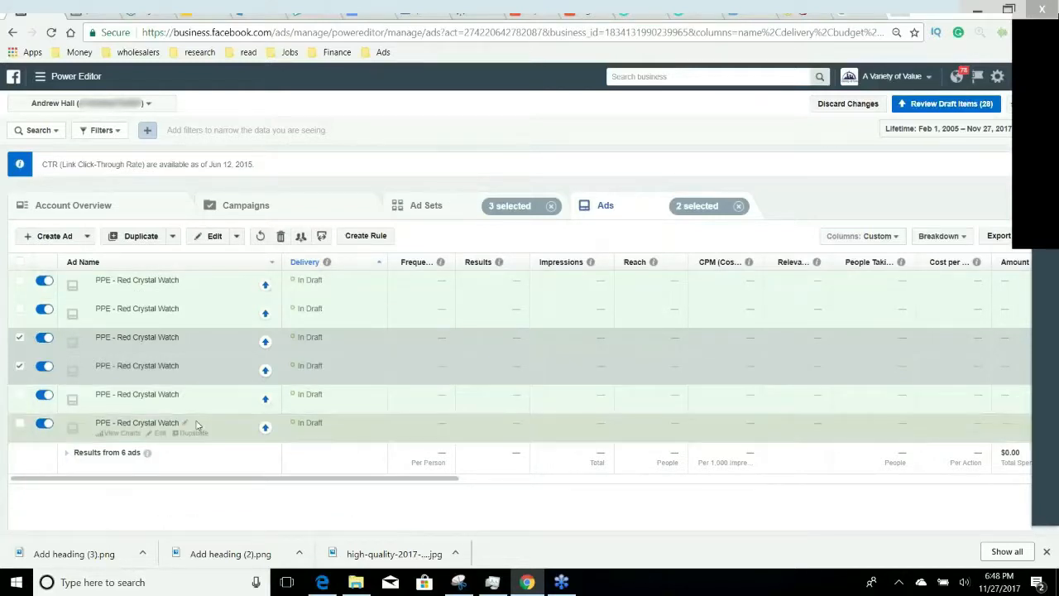
mouse_move(327, 262)
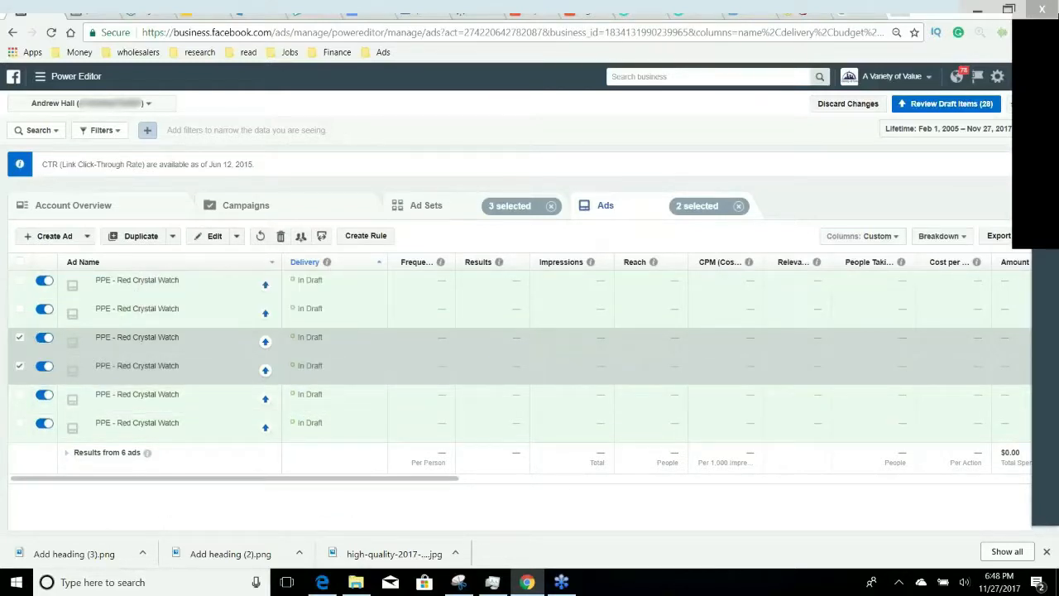
left_click(404, 211)
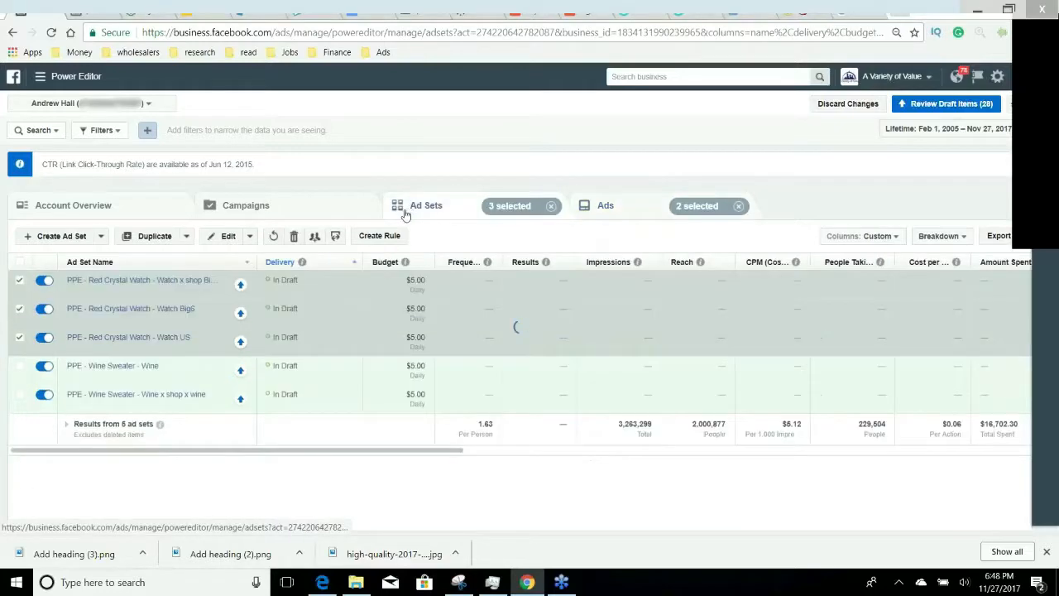
Dismiss the download message on the Canva watch design, and save the white watch's picture from the AliExpress product listing
left_click(697, 9)
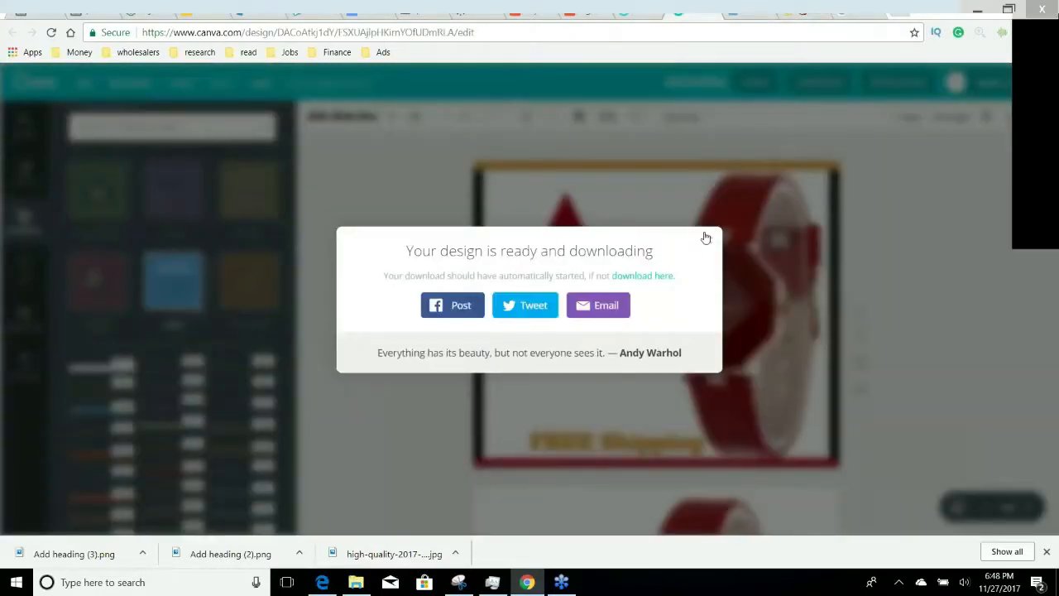
left_click(704, 238)
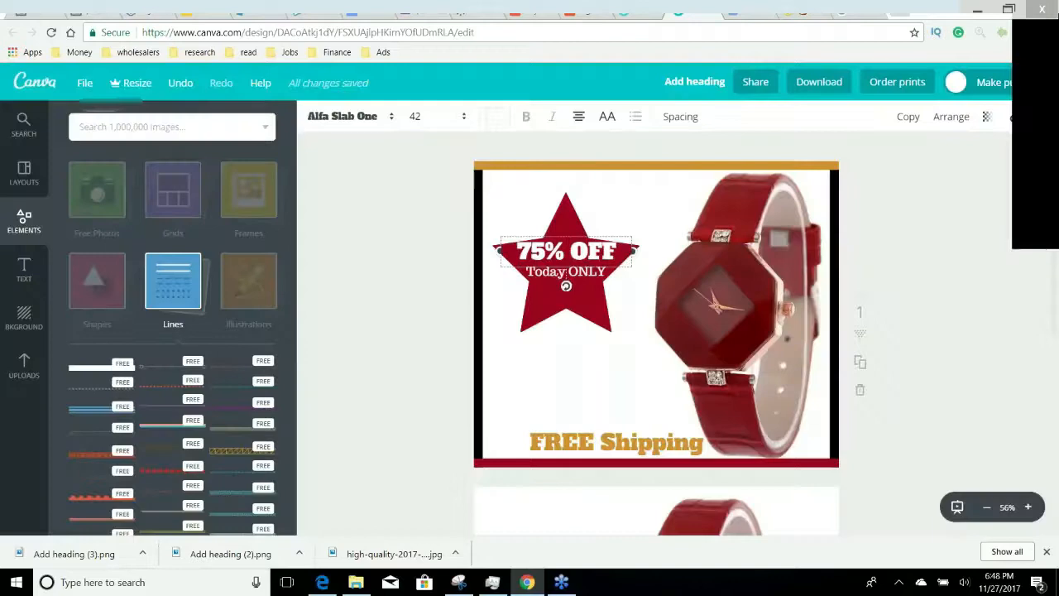
left_click(569, 9)
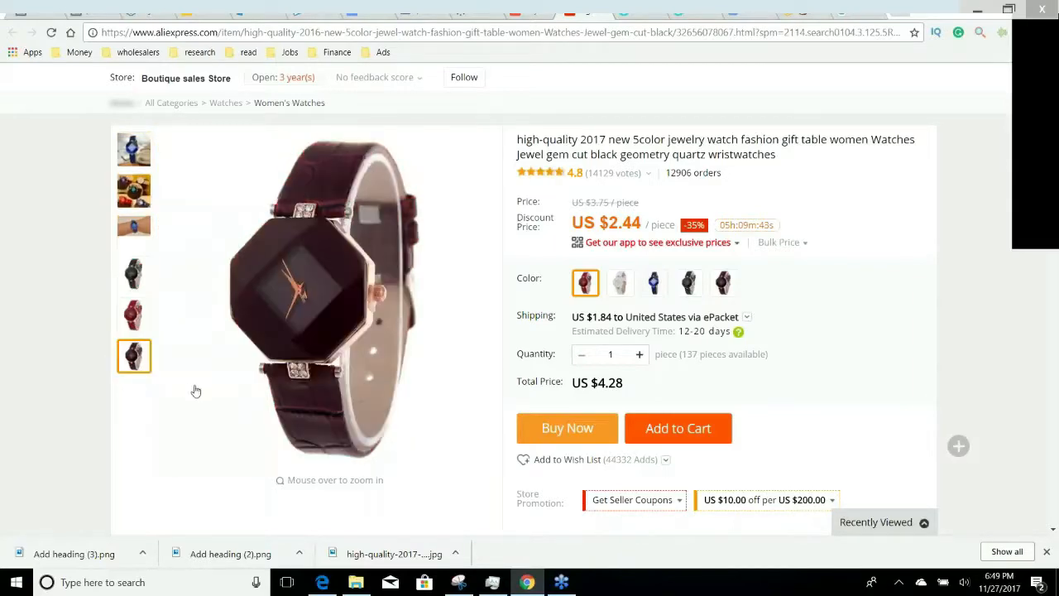
left_click(624, 287)
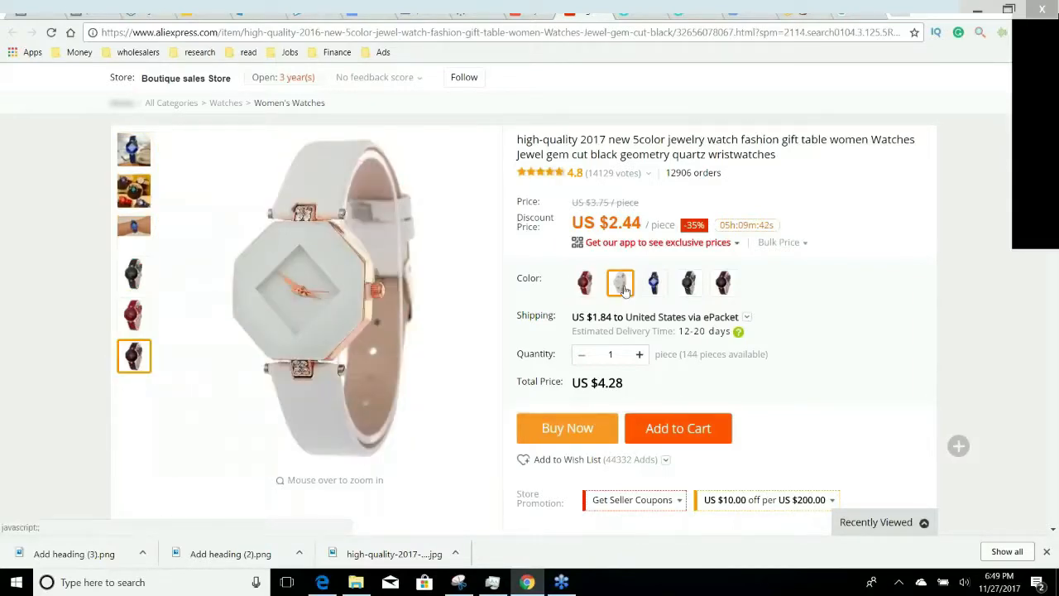
right_click(406, 282)
left_click(453, 407)
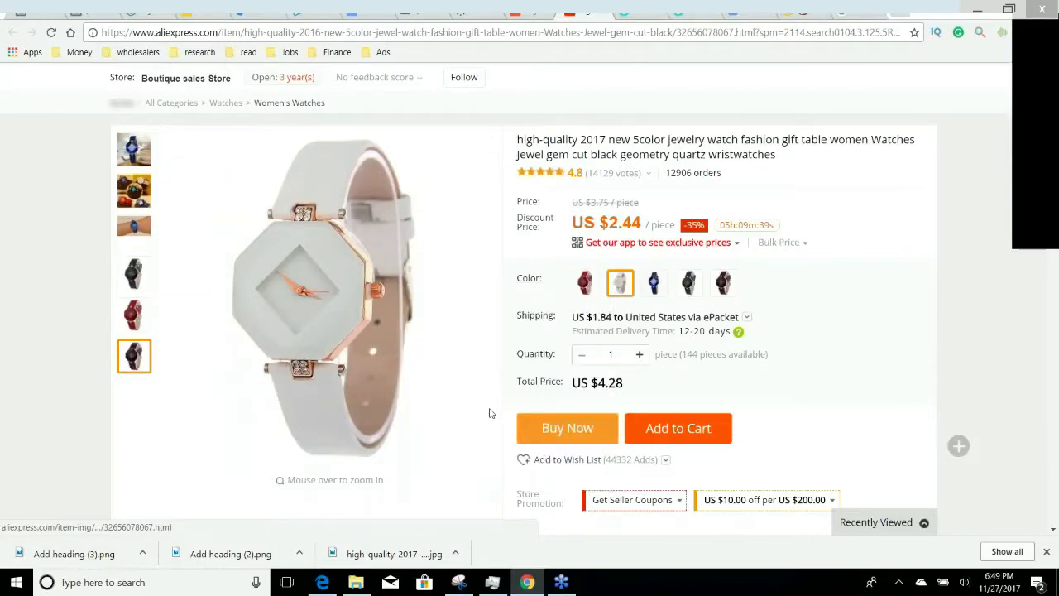
key("Return")
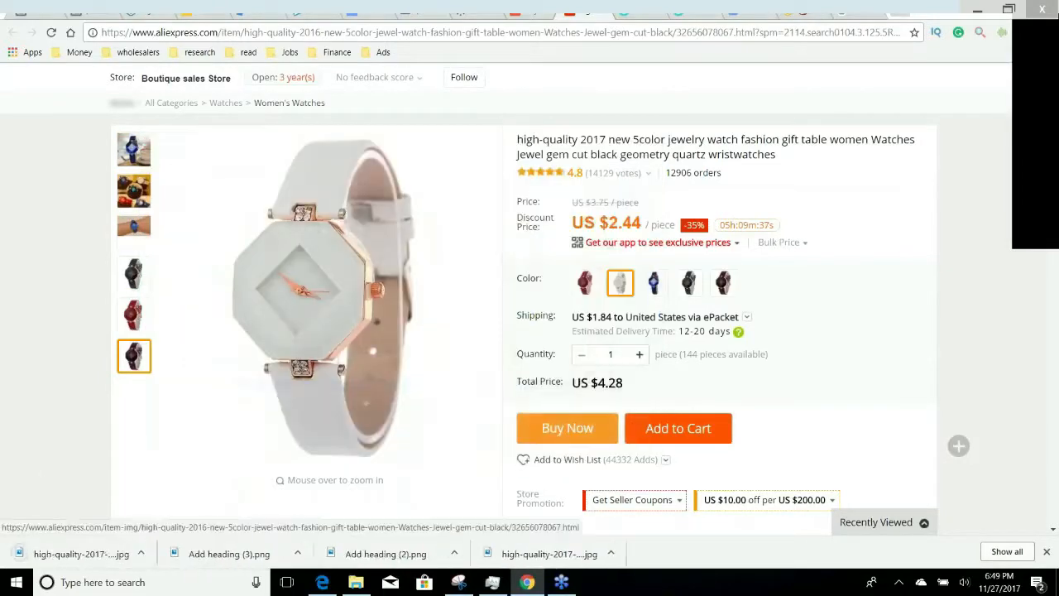
Examine the colour variants, real-shot pictures and product photographs in the AliExpress watch listing's description
scroll(463, 420, "down", 5)
scroll(451, 420, "down", 6)
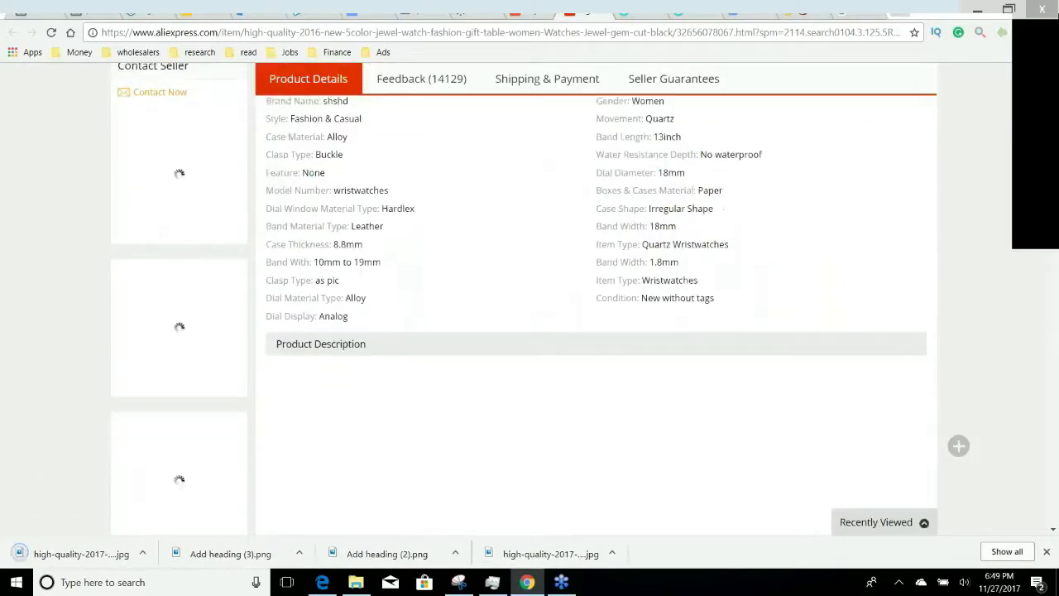
scroll(589, 315, "down", 4)
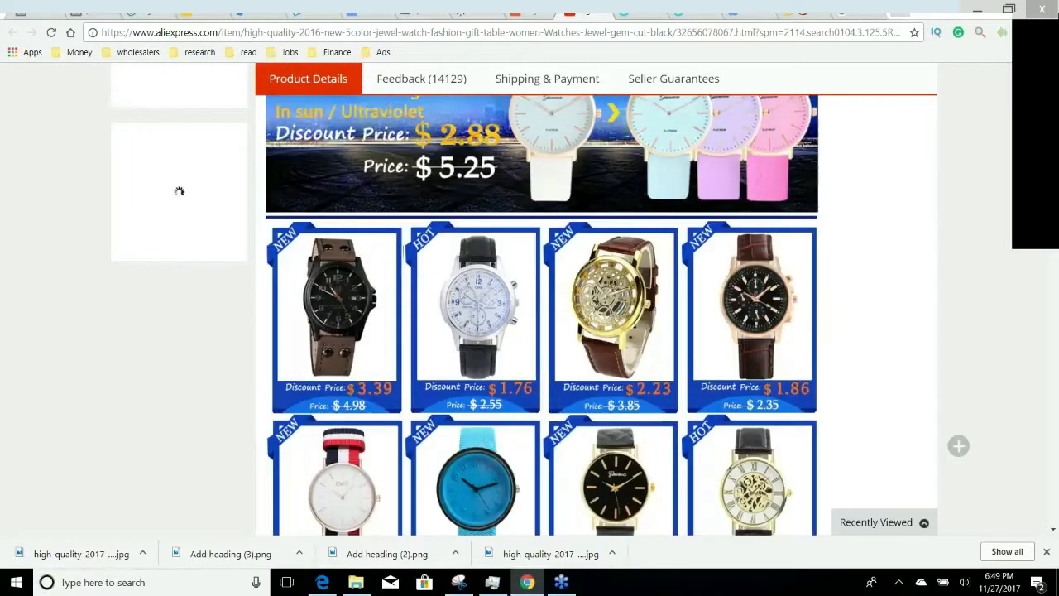
scroll(457, 428, "down", 10)
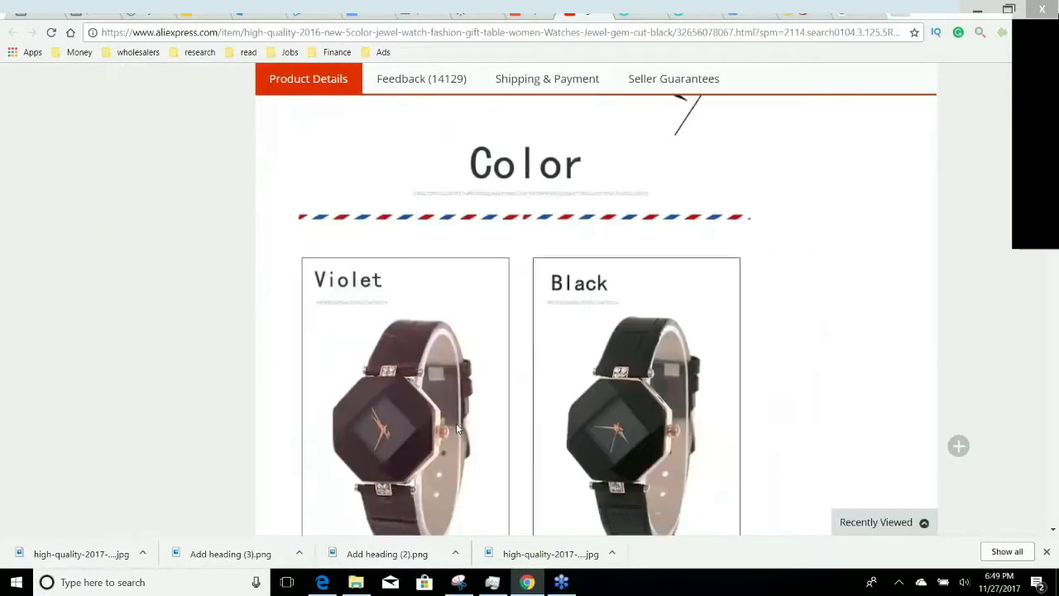
scroll(457, 428, "down", 10)
scroll(457, 428, "down", 15)
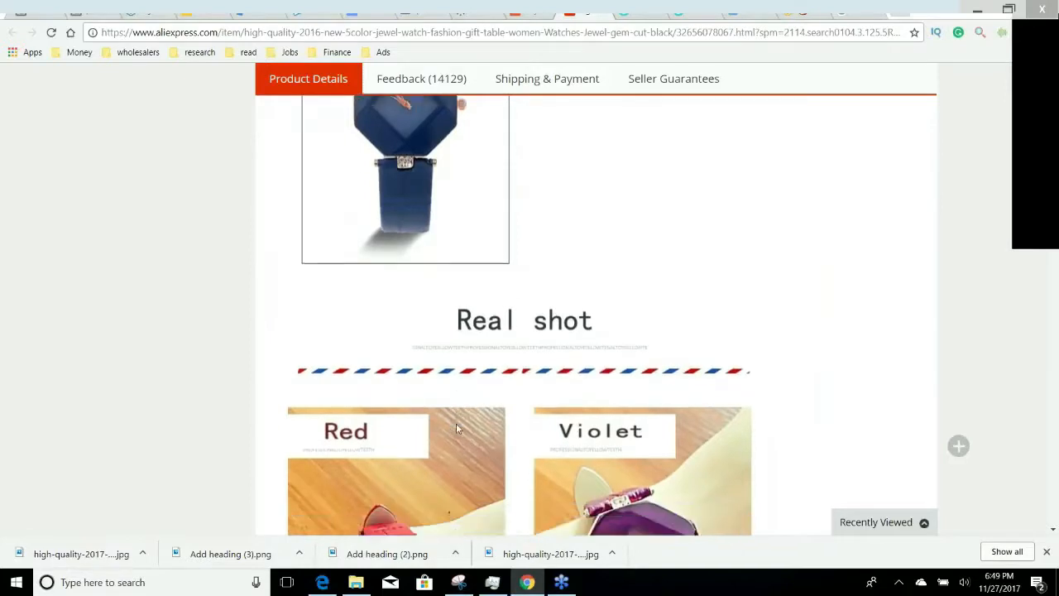
scroll(456, 428, "down", 5)
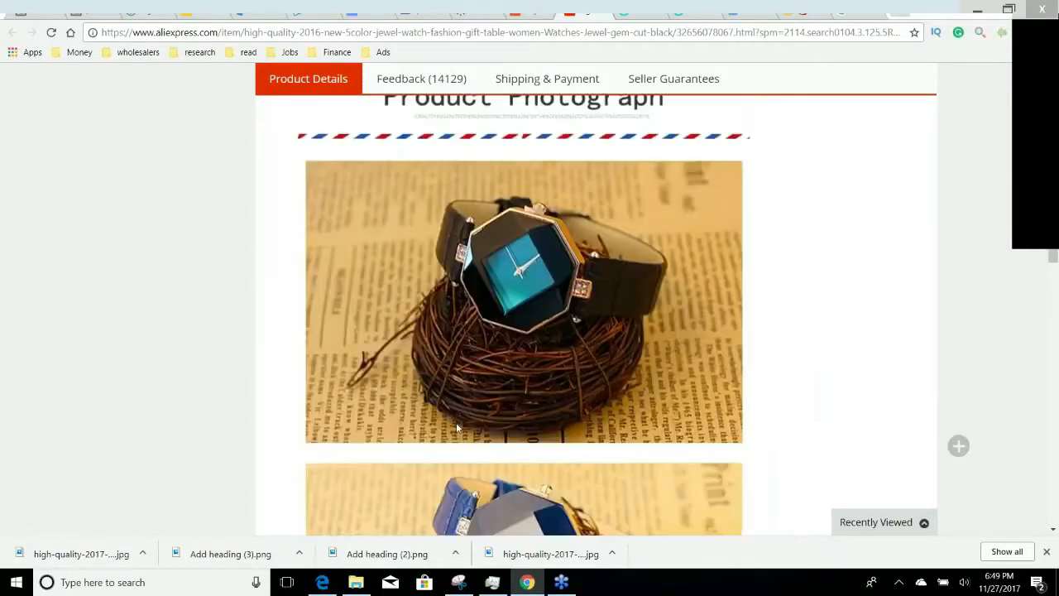
scroll(470, 407, "down", 5)
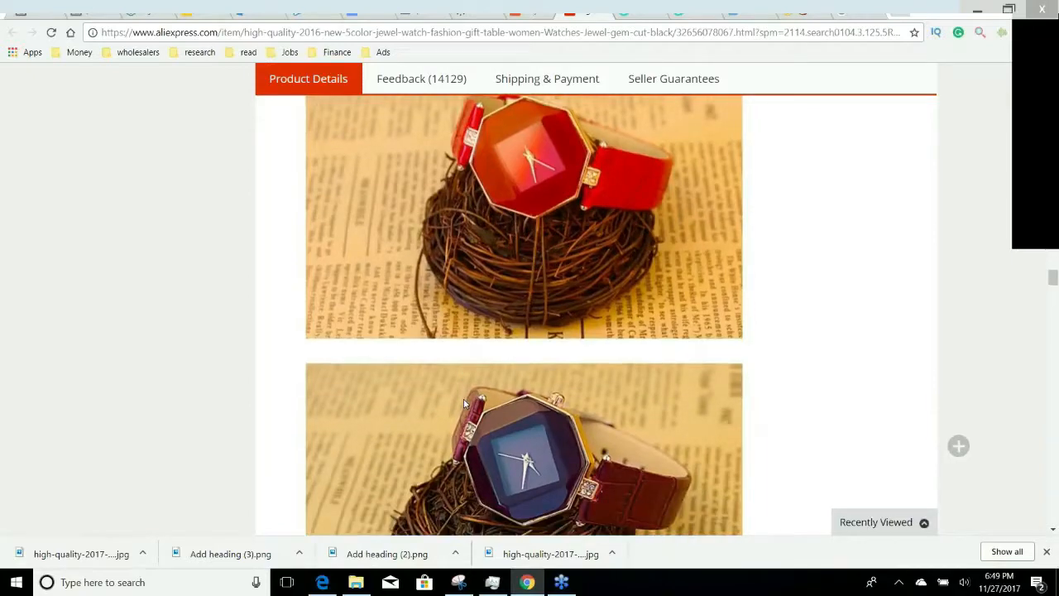
scroll(464, 402, "down", 8)
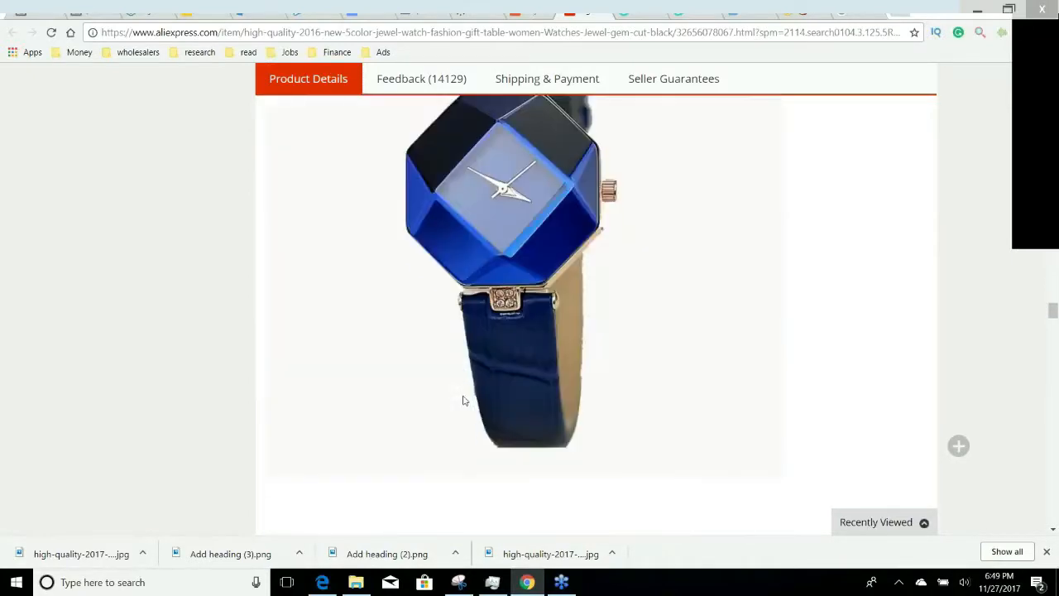
scroll(463, 395, "down", 4)
scroll(462, 394, "up", 6)
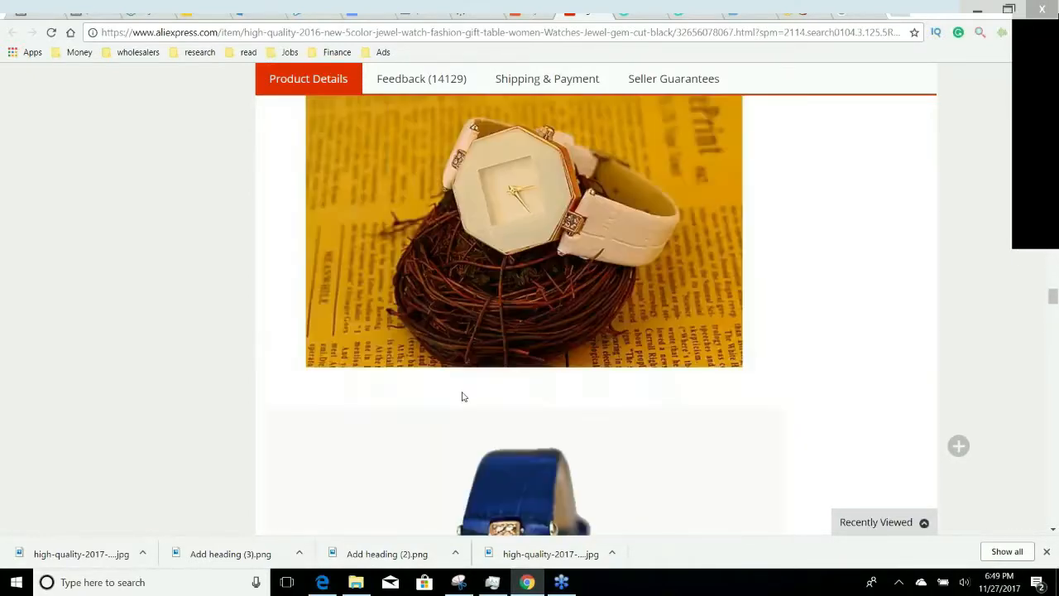
scroll(462, 396, "up", 8)
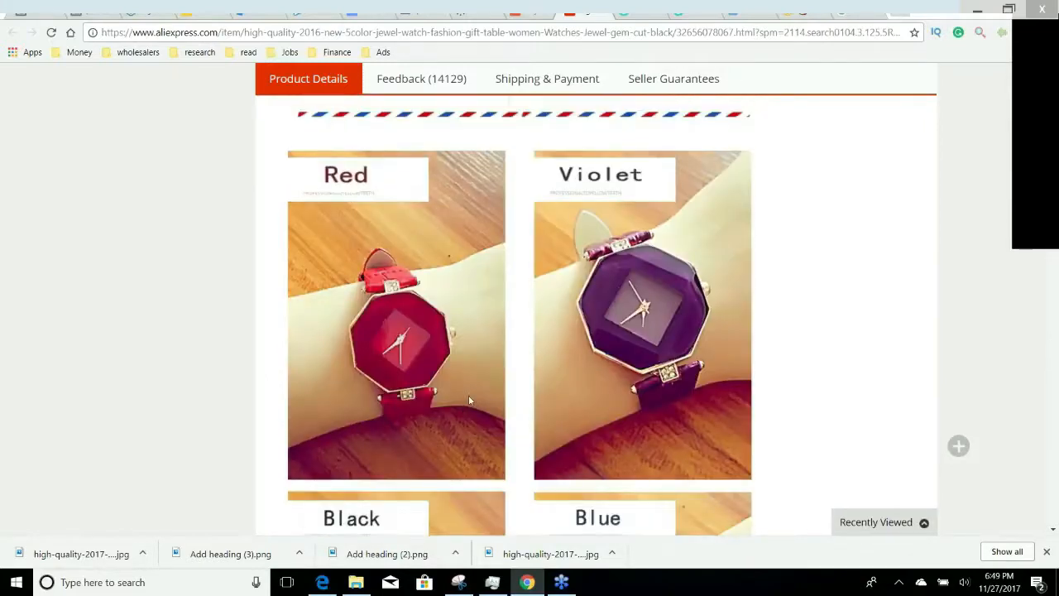
scroll(469, 401, "up", 15)
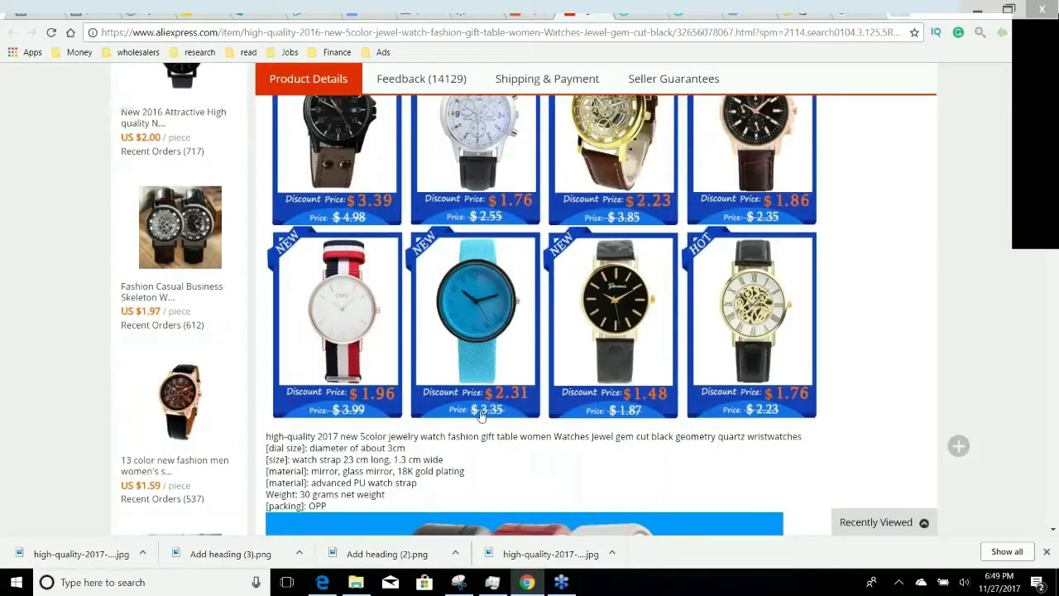
scroll(480, 414, "up", 15)
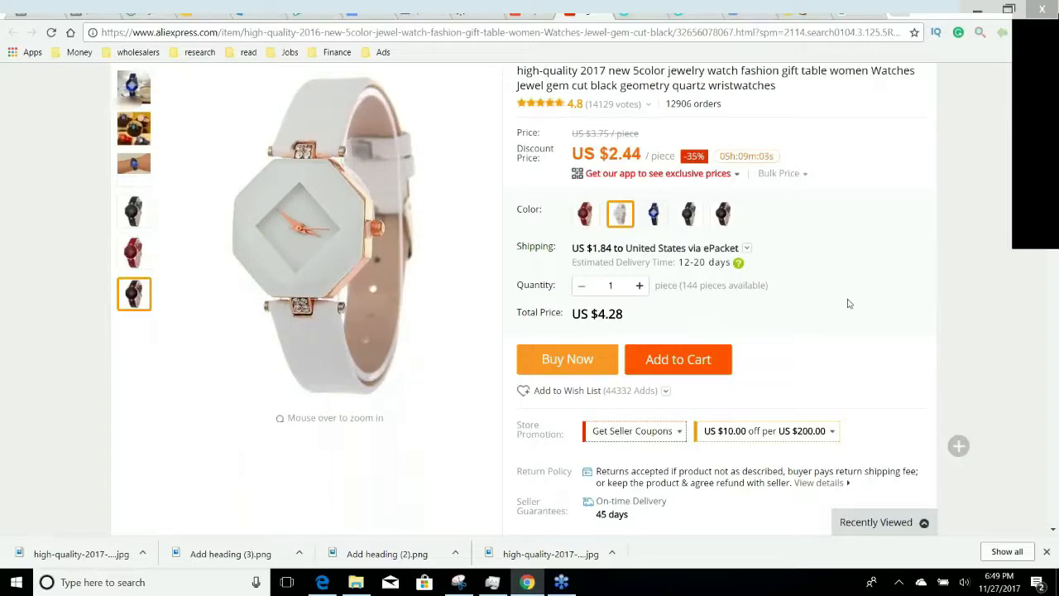
left_click(1043, 33)
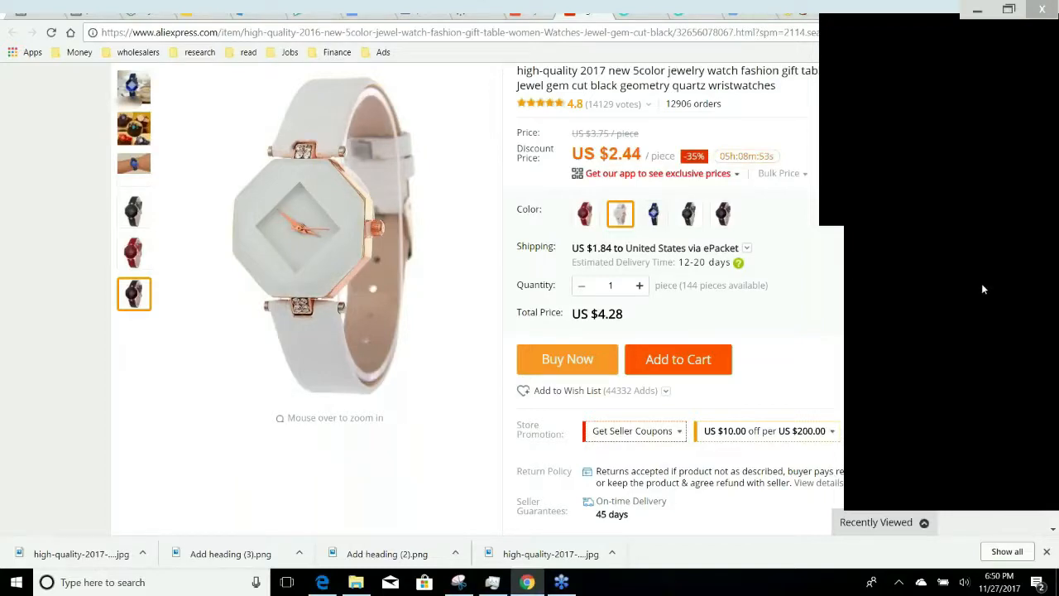
Switch back to Power Editor, show the ads of the three selected ad sets, and deselect the two ads still selected
left_click(78, 8)
left_click(180, 19)
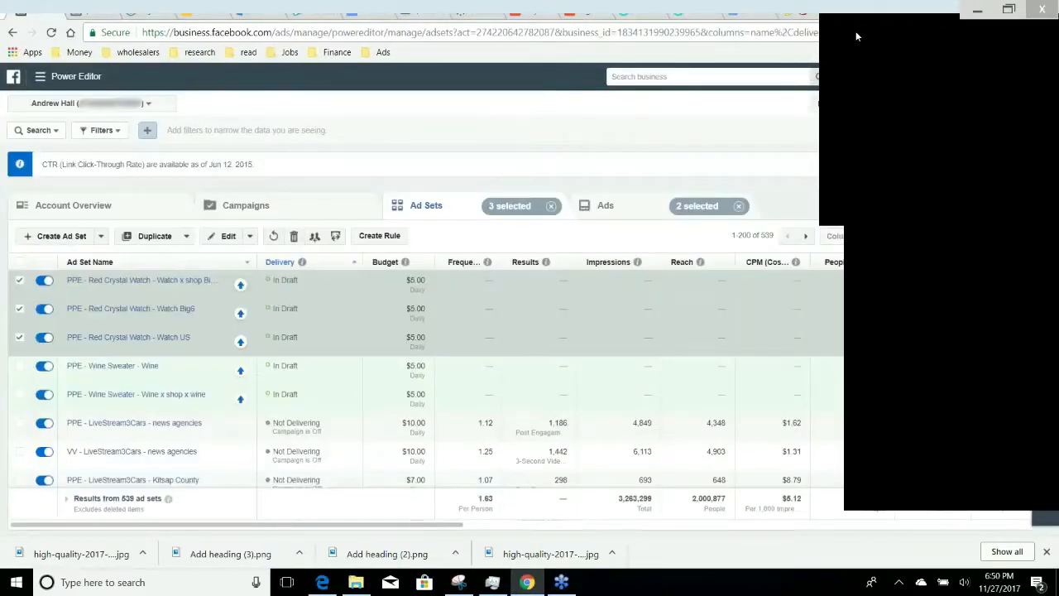
left_click(857, 34)
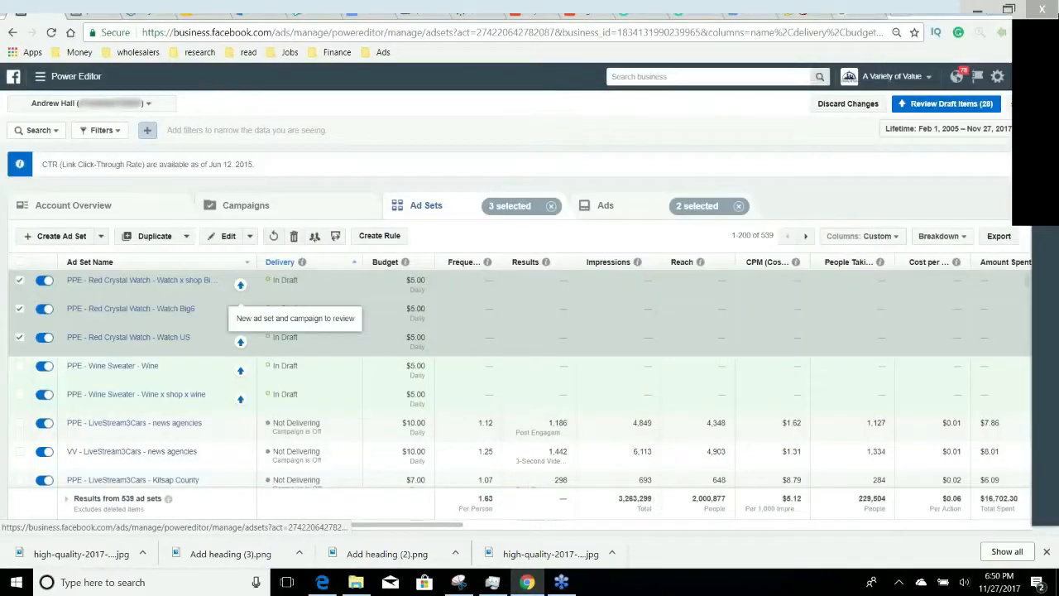
left_click(619, 207)
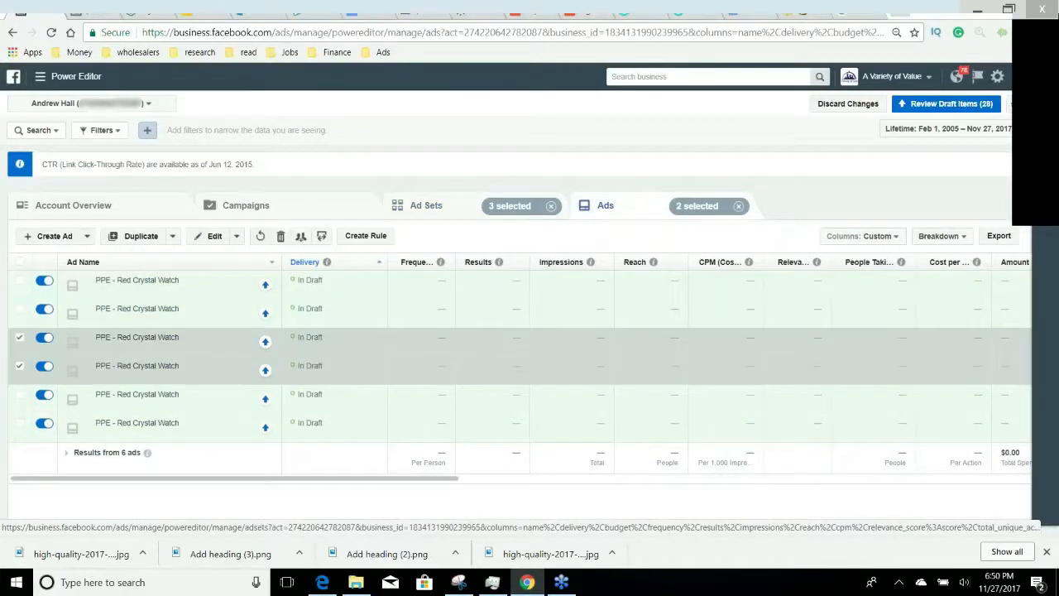
left_click(20, 336)
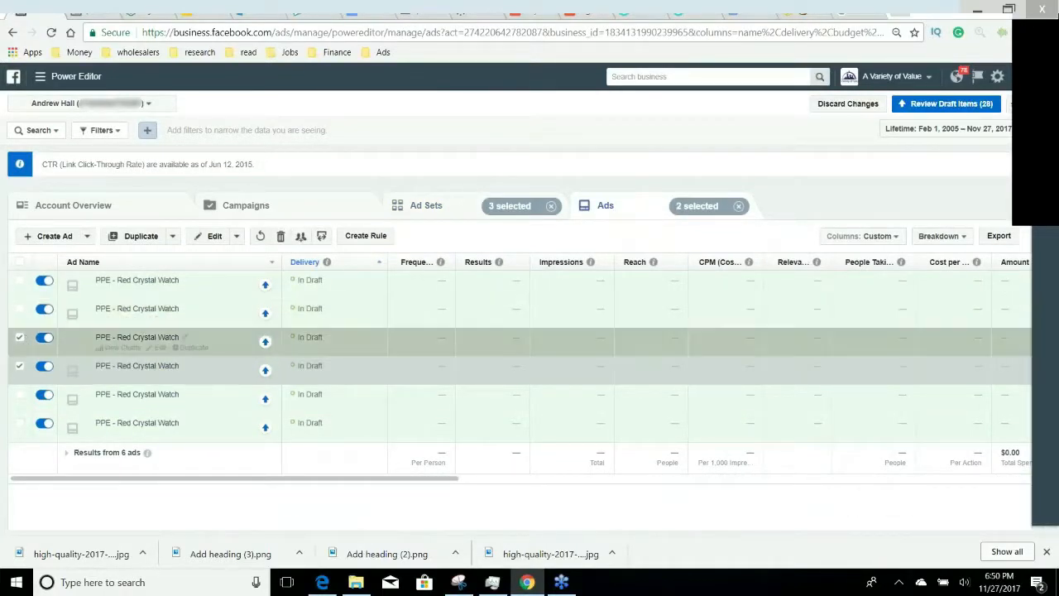
left_click(20, 369)
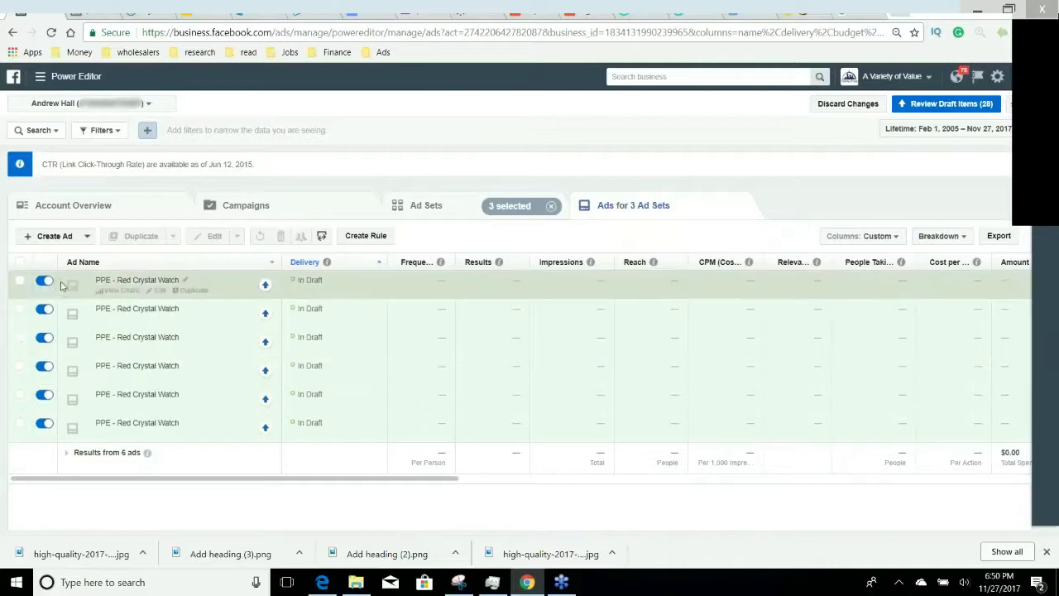
Duplicate the second, third and fifth Red Crystal Watch ads once into their original campaign and ad sets
left_click(19, 309)
left_click(20, 337)
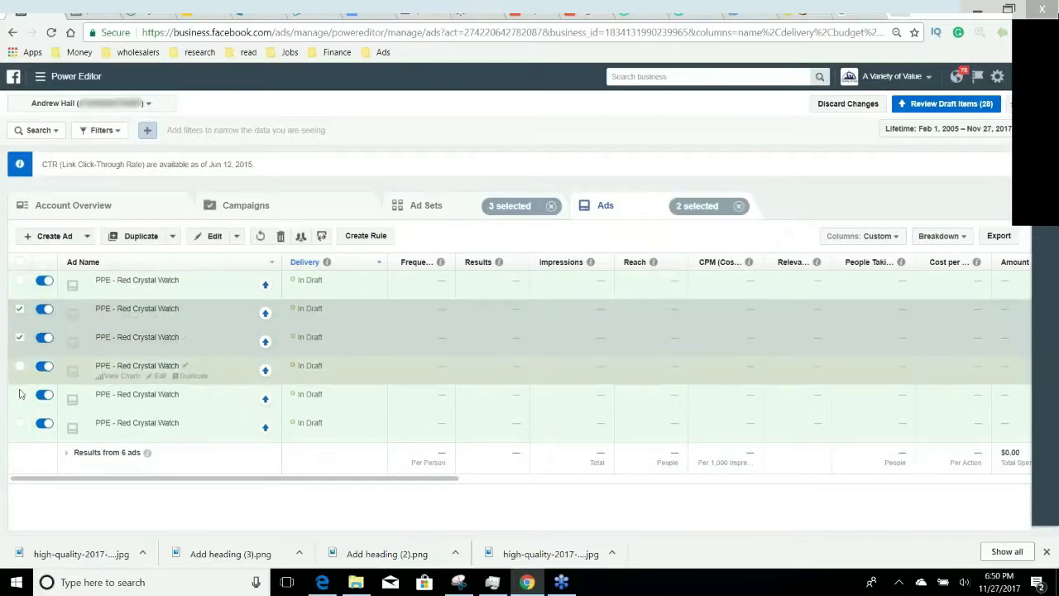
left_click(20, 395)
left_click(131, 238)
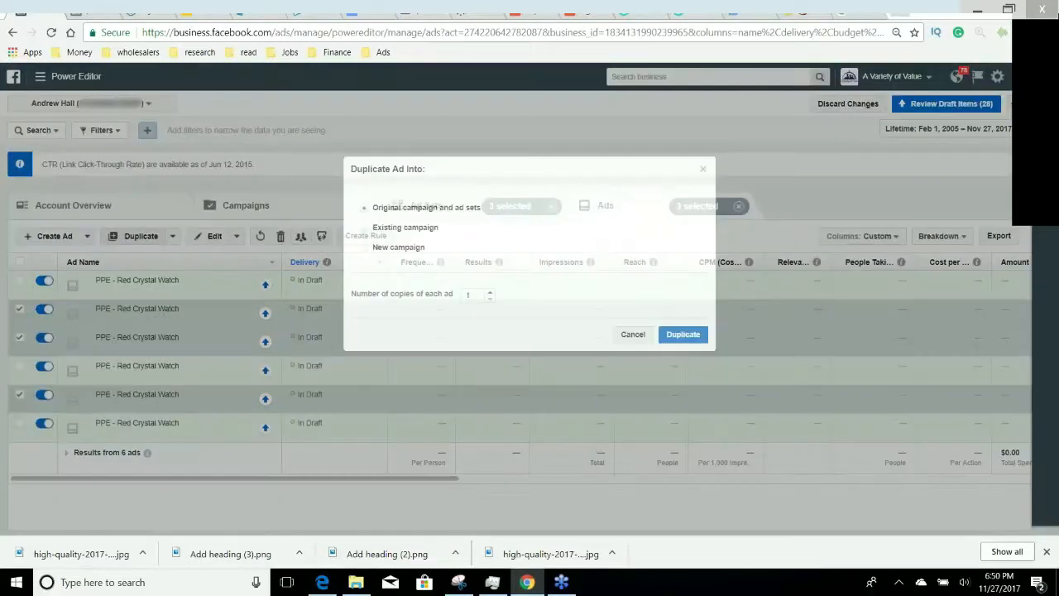
left_click(692, 334)
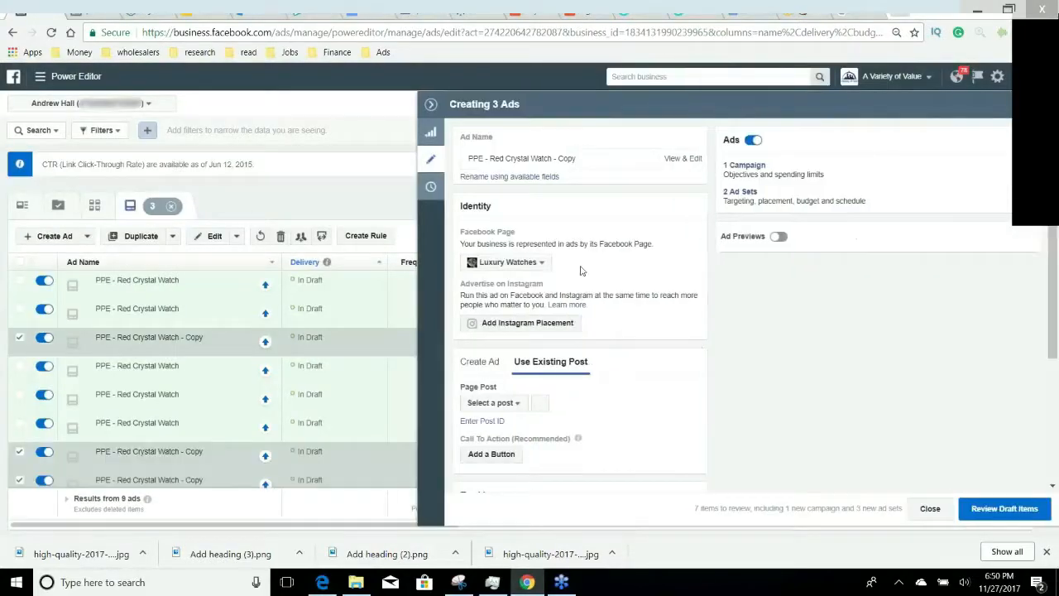
Remove the Copy suffix from the three duplicated ads so they are named PPE - Red Crystal Watch
left_click_drag(581, 160, 560, 162)
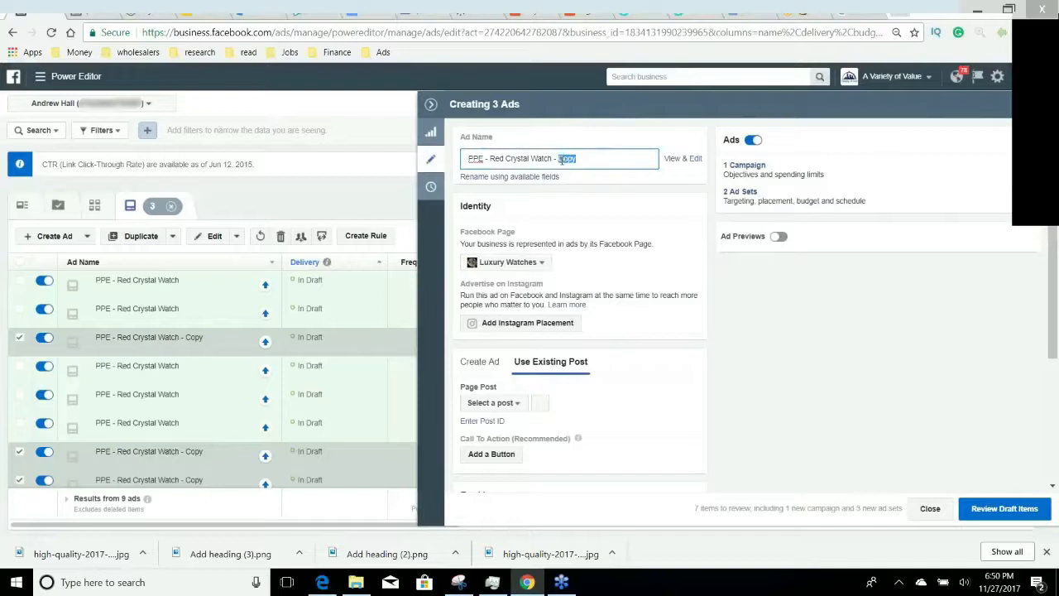
key("BackSpace")
key("BackSpace")
key("BackSpace")
key("BackSpace")
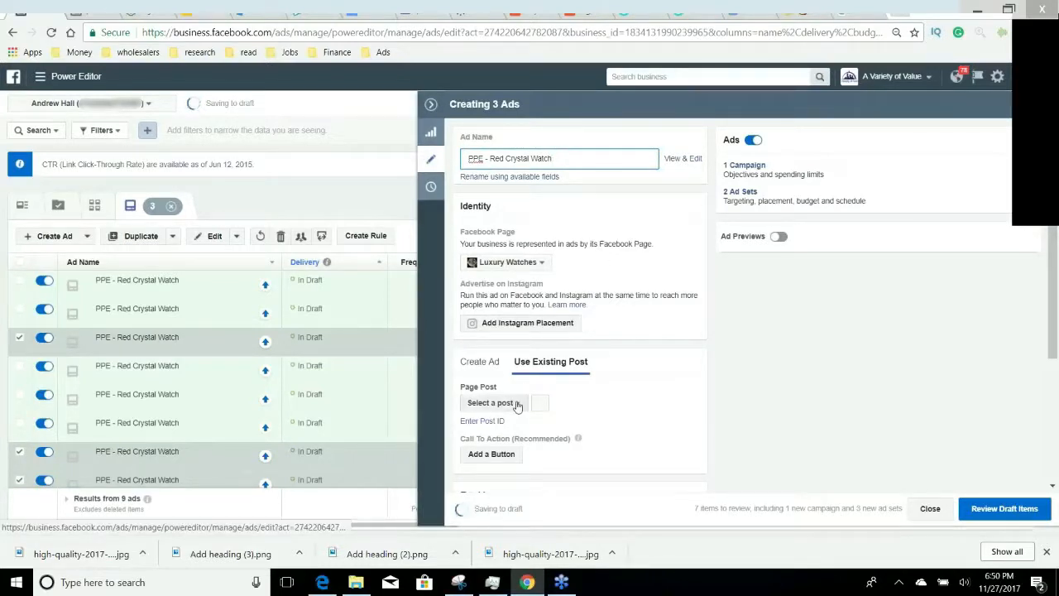
Create a new page post with the copied "Do You Love Watches?" ad text, and add a gift-emoji line reading "Makes the Perfect Gift"
left_click(512, 403)
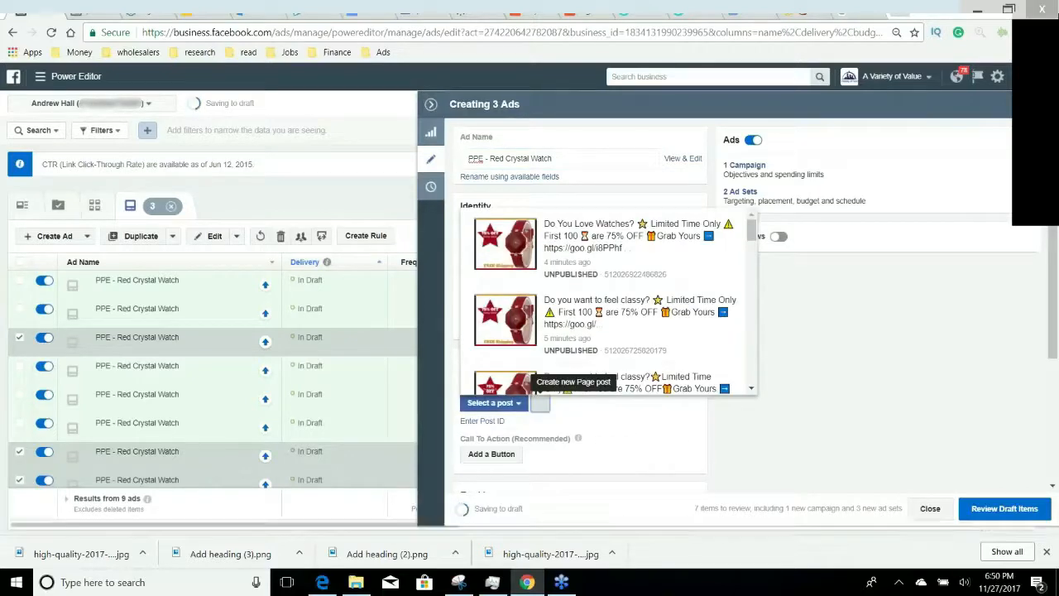
left_click(540, 402)
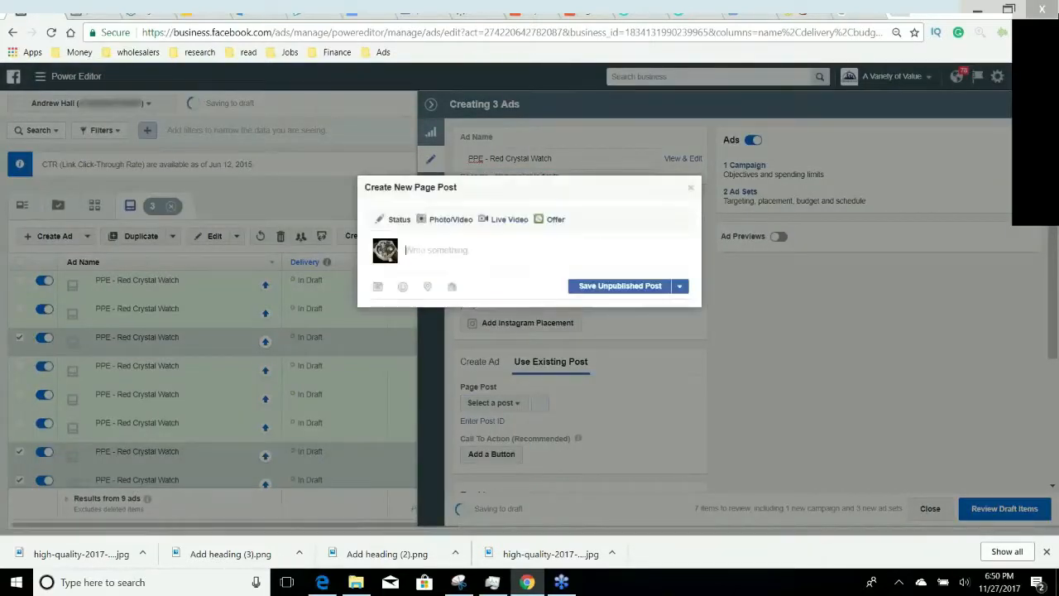
key("ctrl+v")
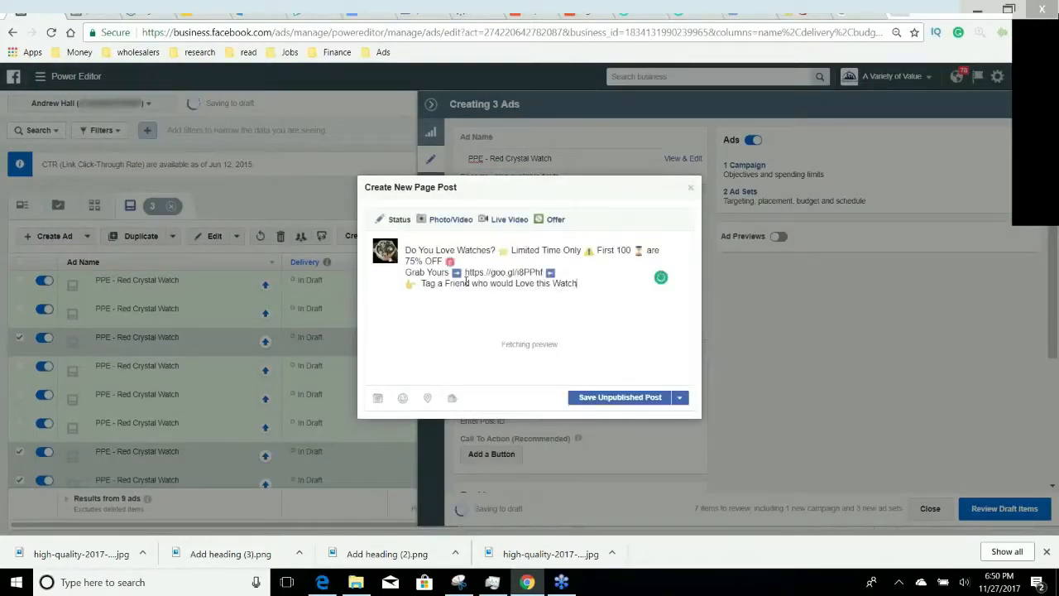
mouse_move(578, 284)
left_mouse_down()
mouse_move(428, 274)
mouse_move(423, 286)
mouse_move(578, 287)
left_mouse_up()
key("Return")
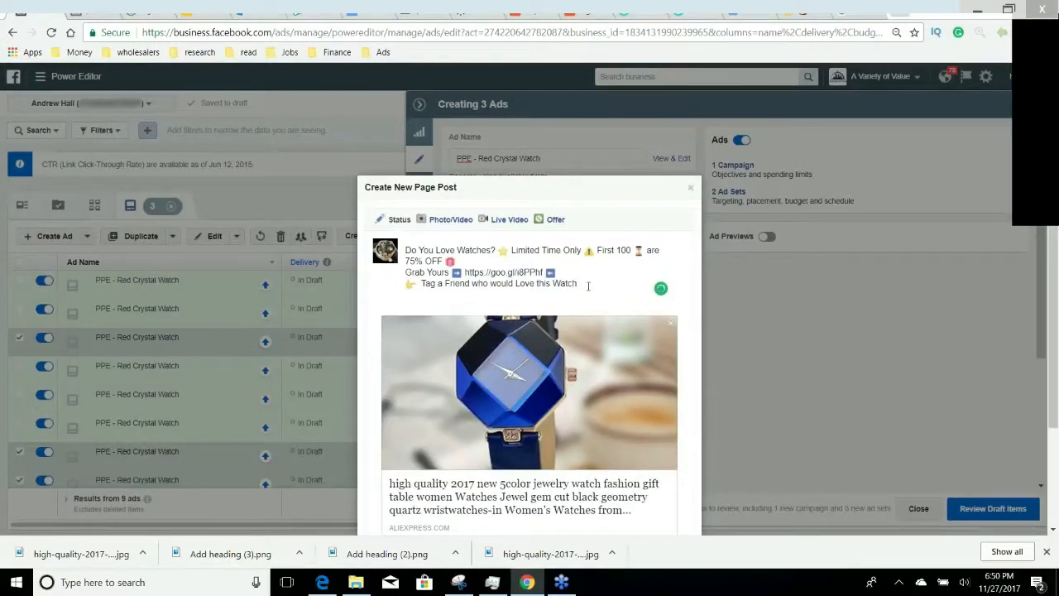
type("Makes the Perfect Gift")
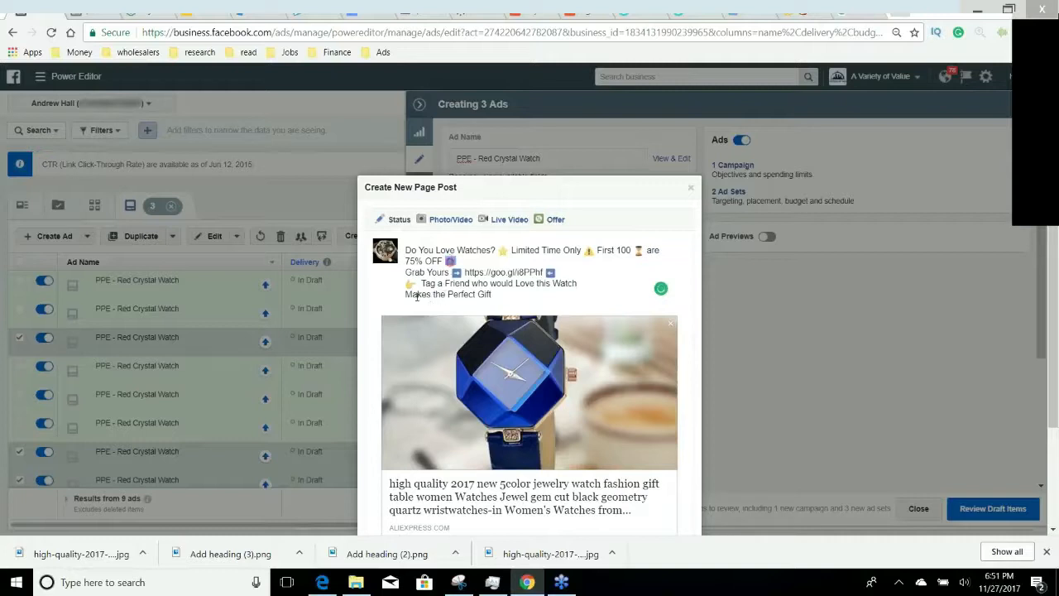
key("ctrl+v")
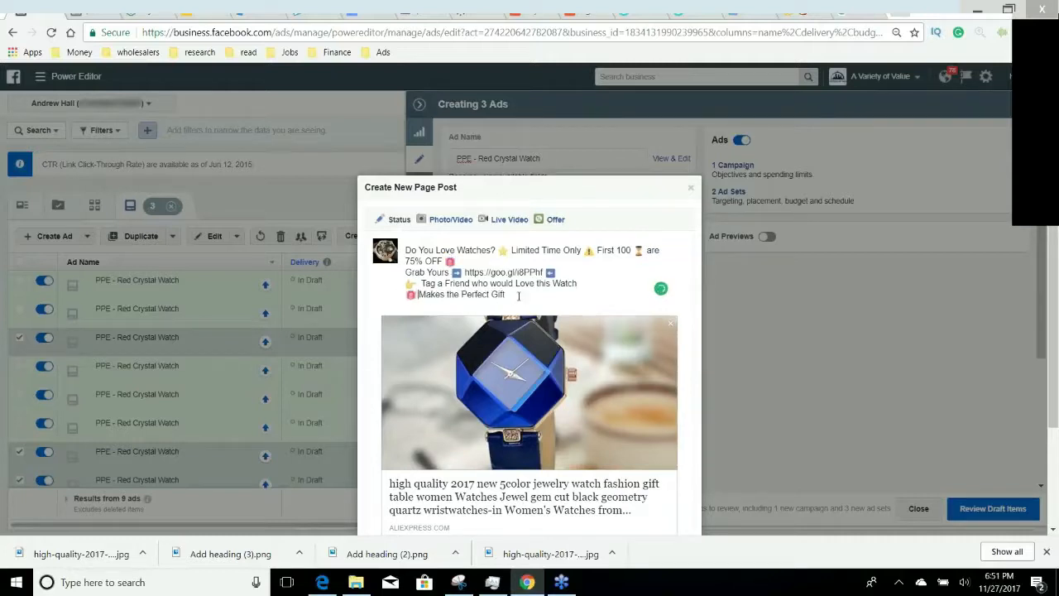
left_click_drag(506, 294, 440, 220)
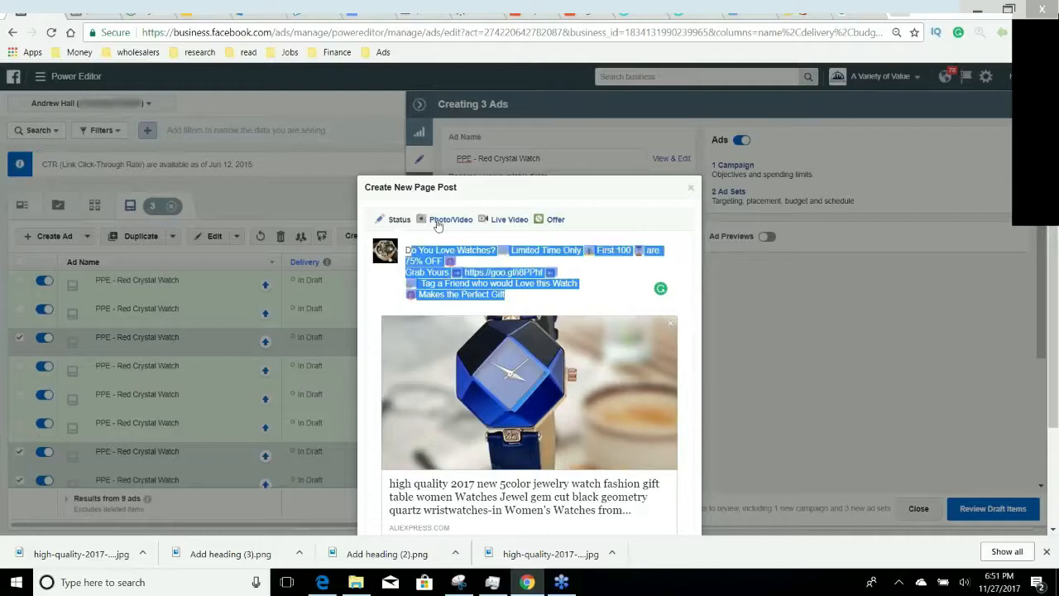
Upload the Add heading (3) red watch image from Downloads as the new page post's photo
left_click(442, 220)
left_click(487, 263)
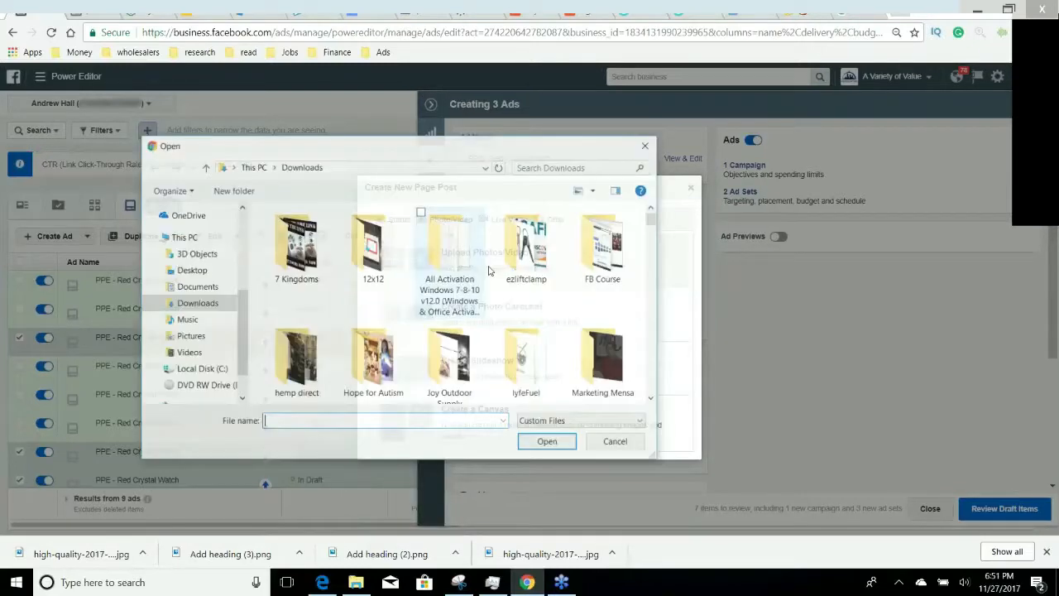
scroll(496, 281, "down", 10)
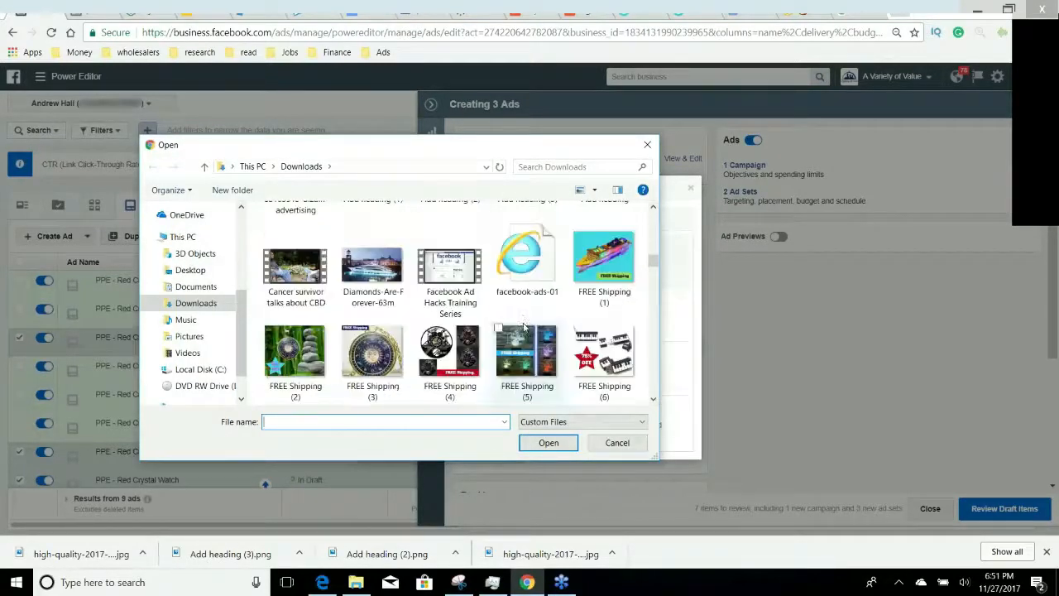
scroll(523, 301, "up", 1)
left_click(527, 240)
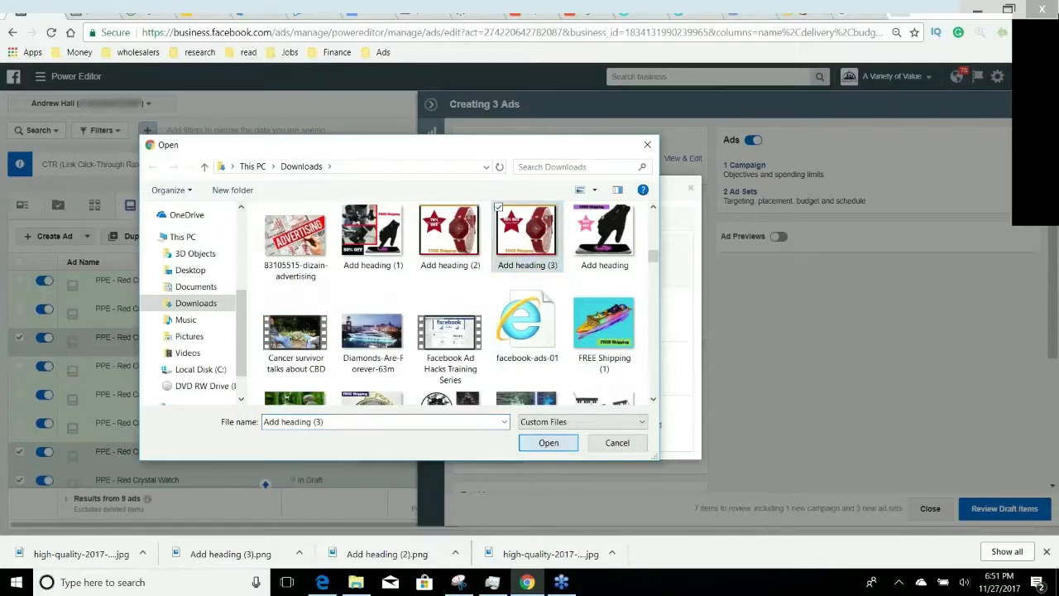
left_click(548, 443)
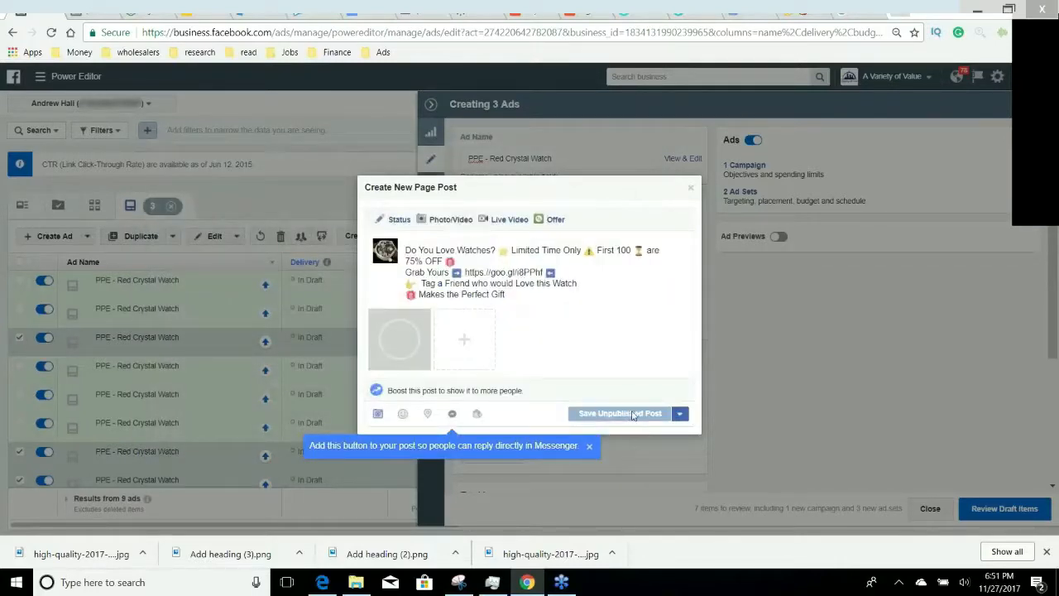